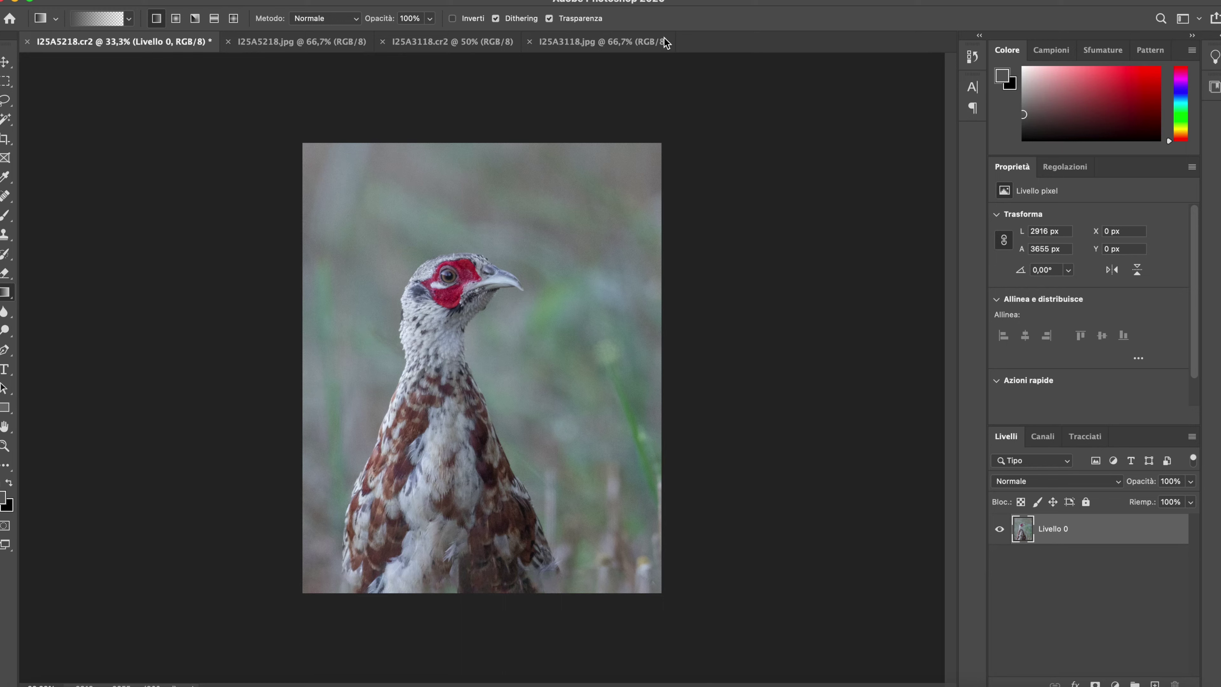
Step: Compare the raw and edited pheasant and deer files, ending on the raw pheasant
left_click(277, 43)
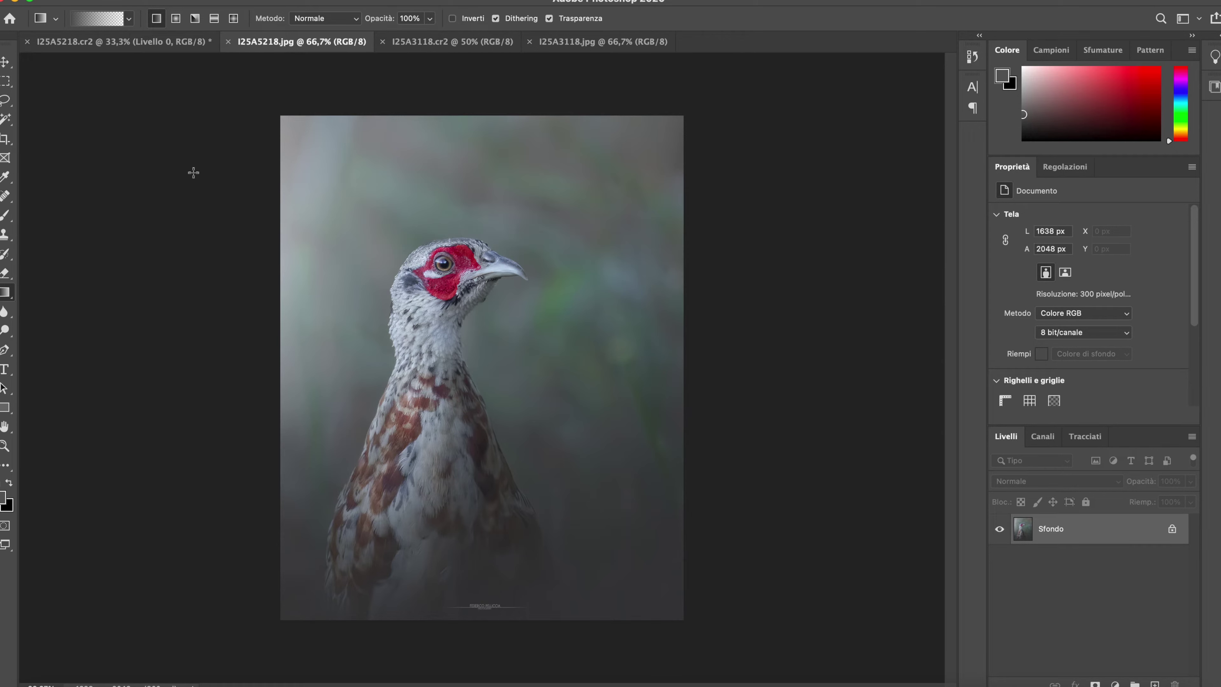
left_click(5, 62)
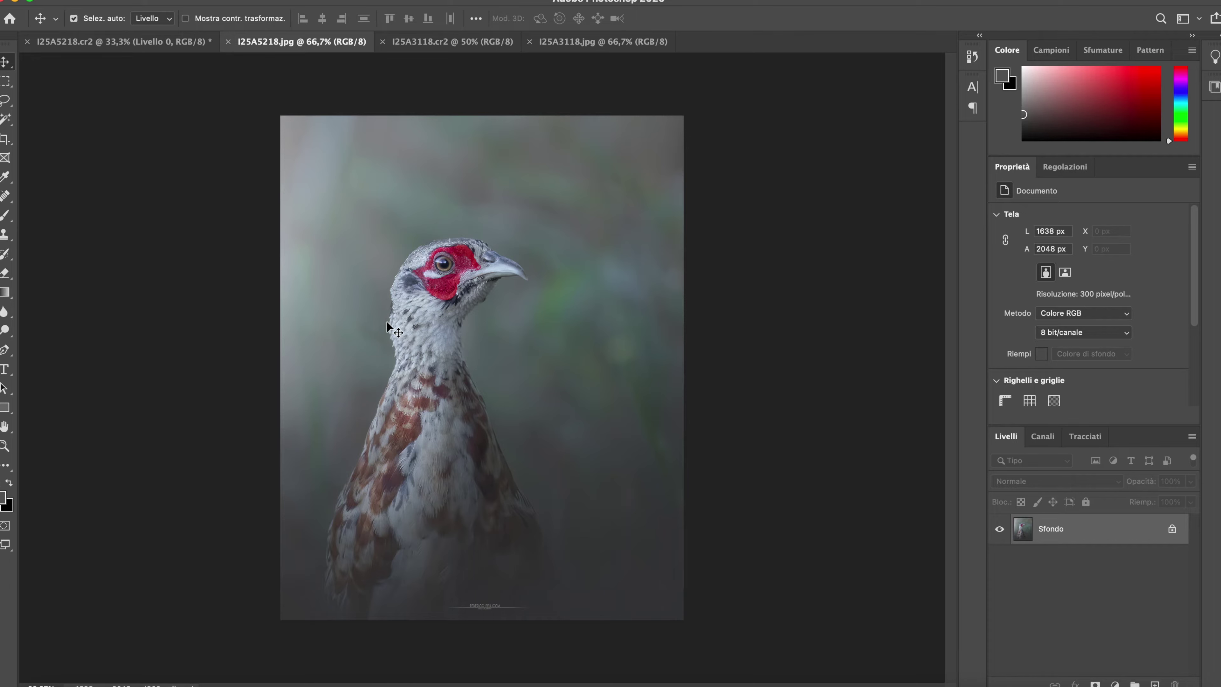
left_click(141, 41)
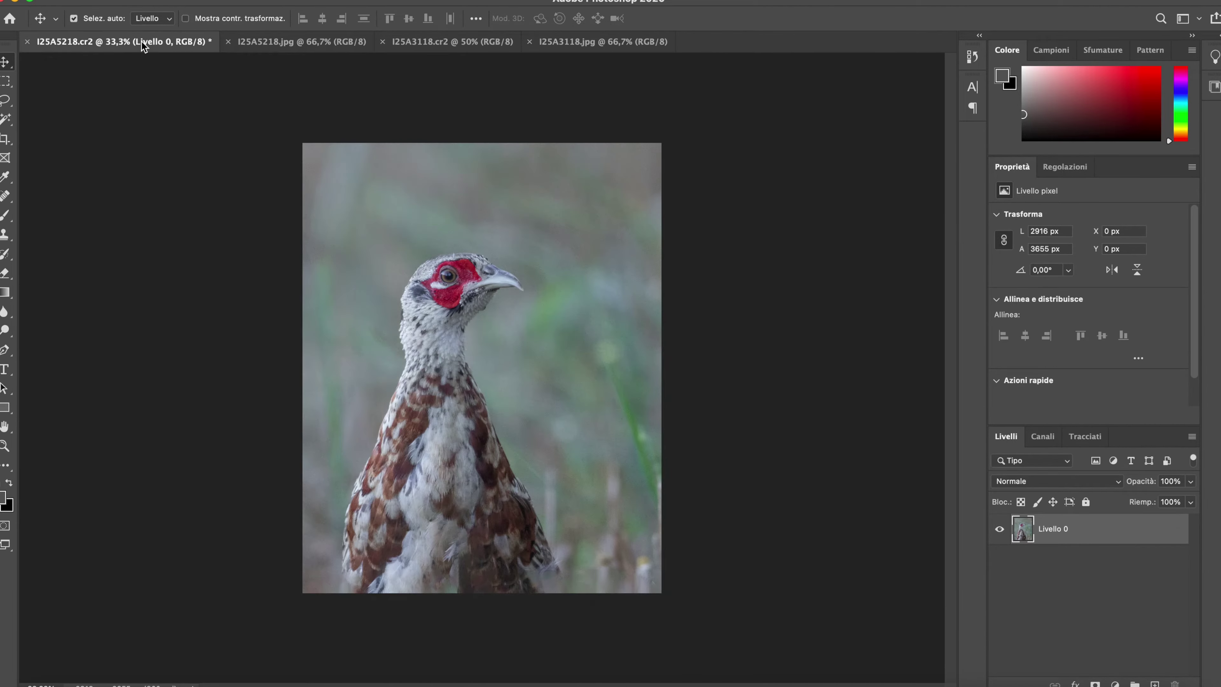
left_click(267, 42)
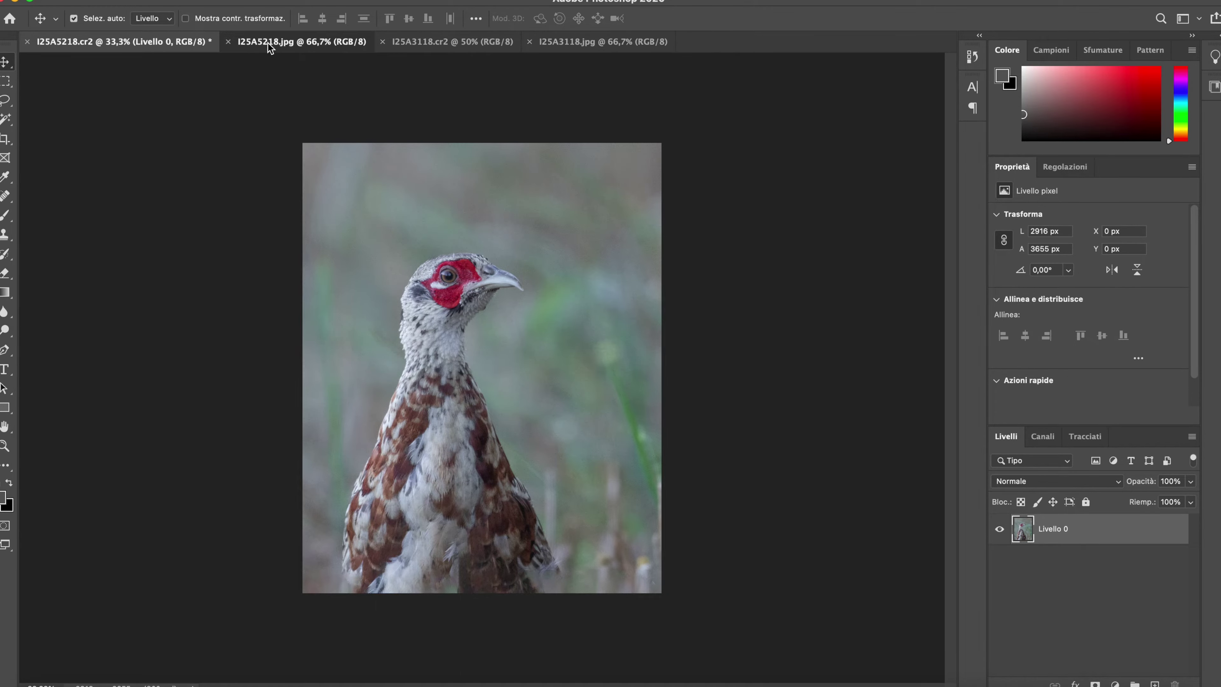
left_click(171, 43)
left_click(255, 42)
left_click(149, 41)
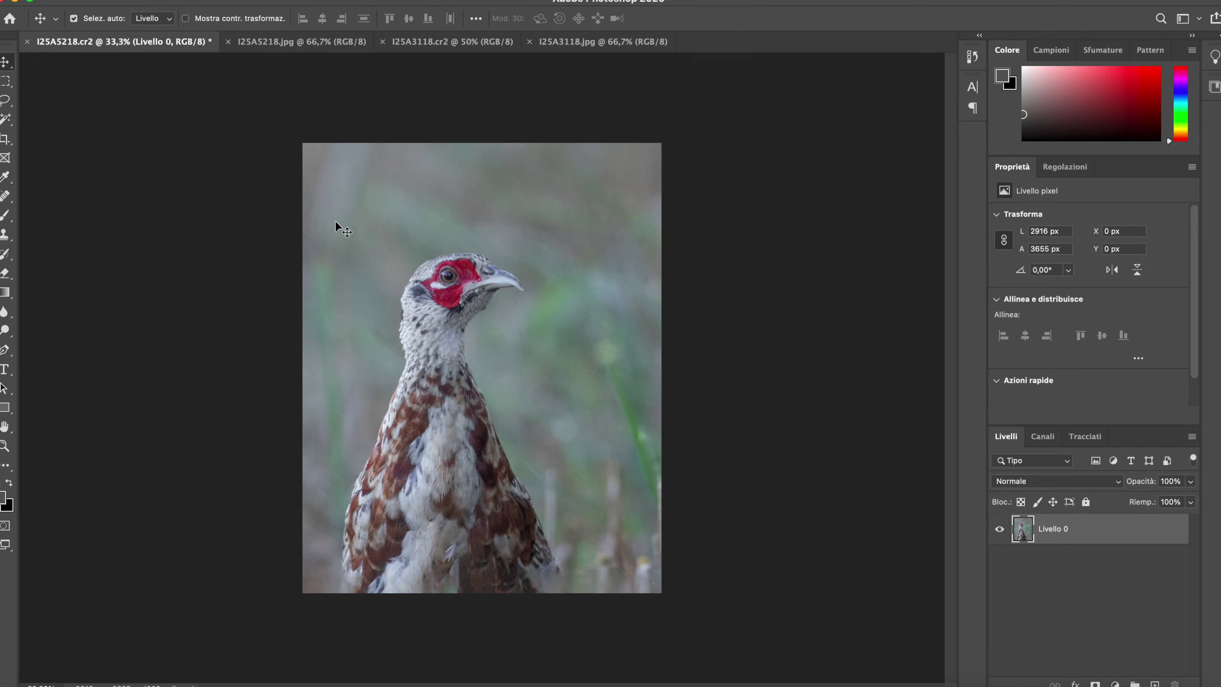
left_click(406, 44)
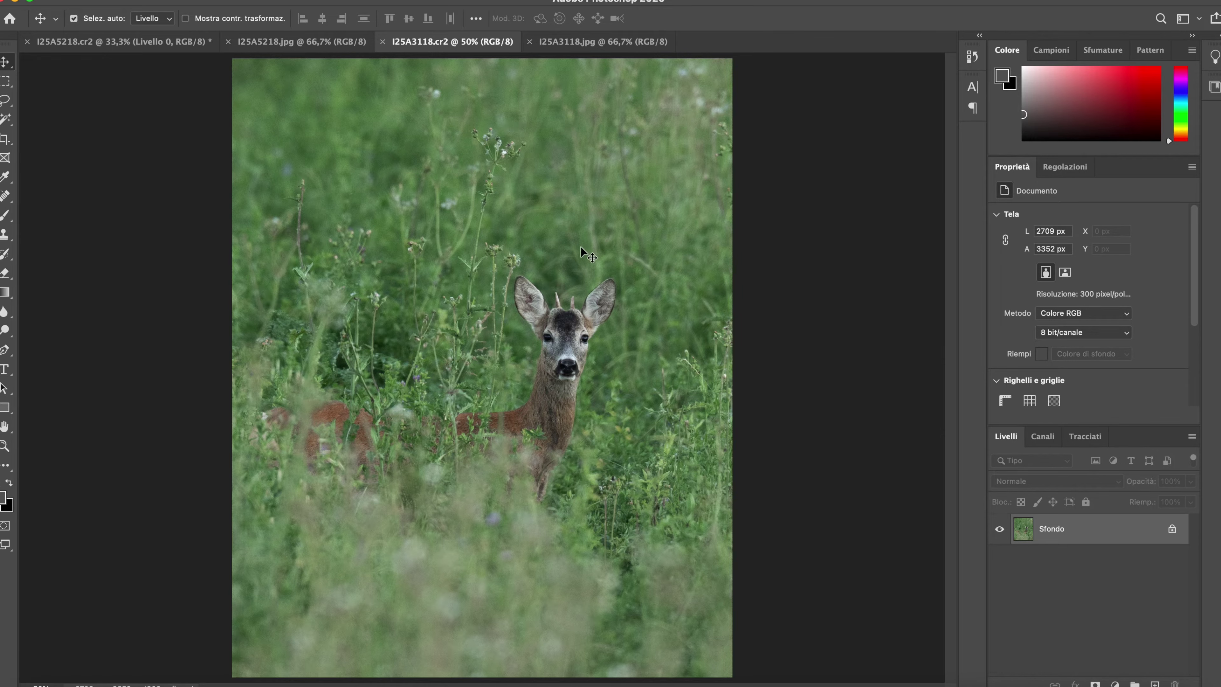
left_click(559, 42)
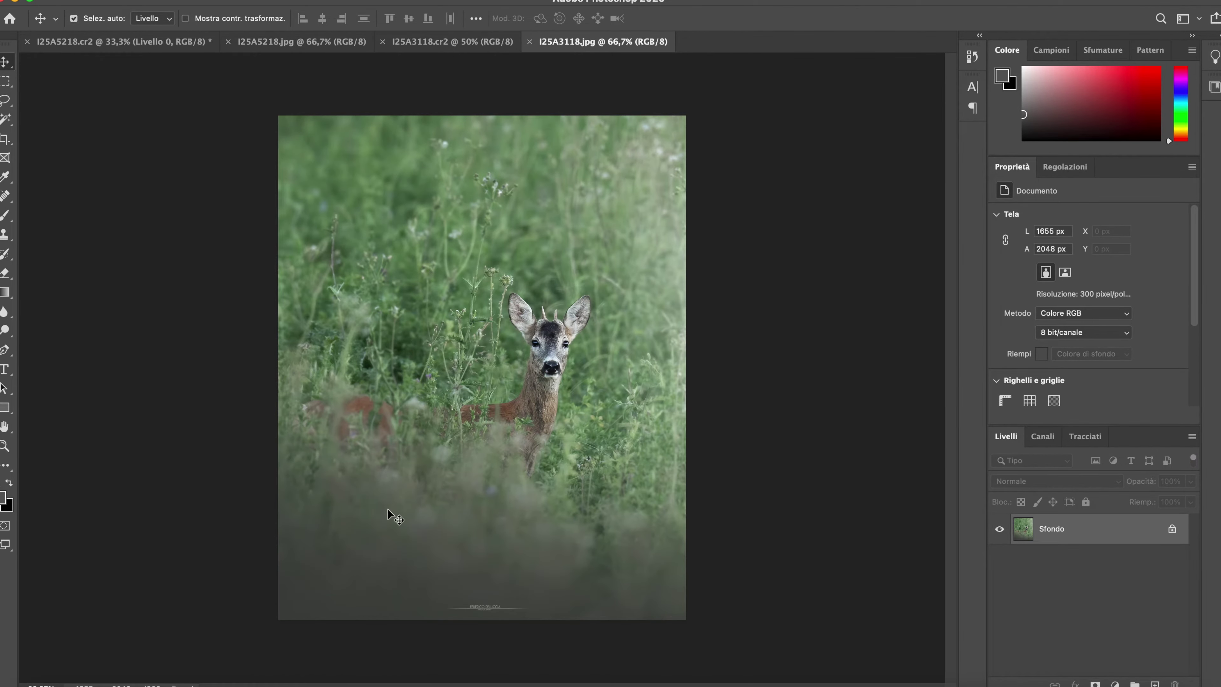
left_click(116, 42)
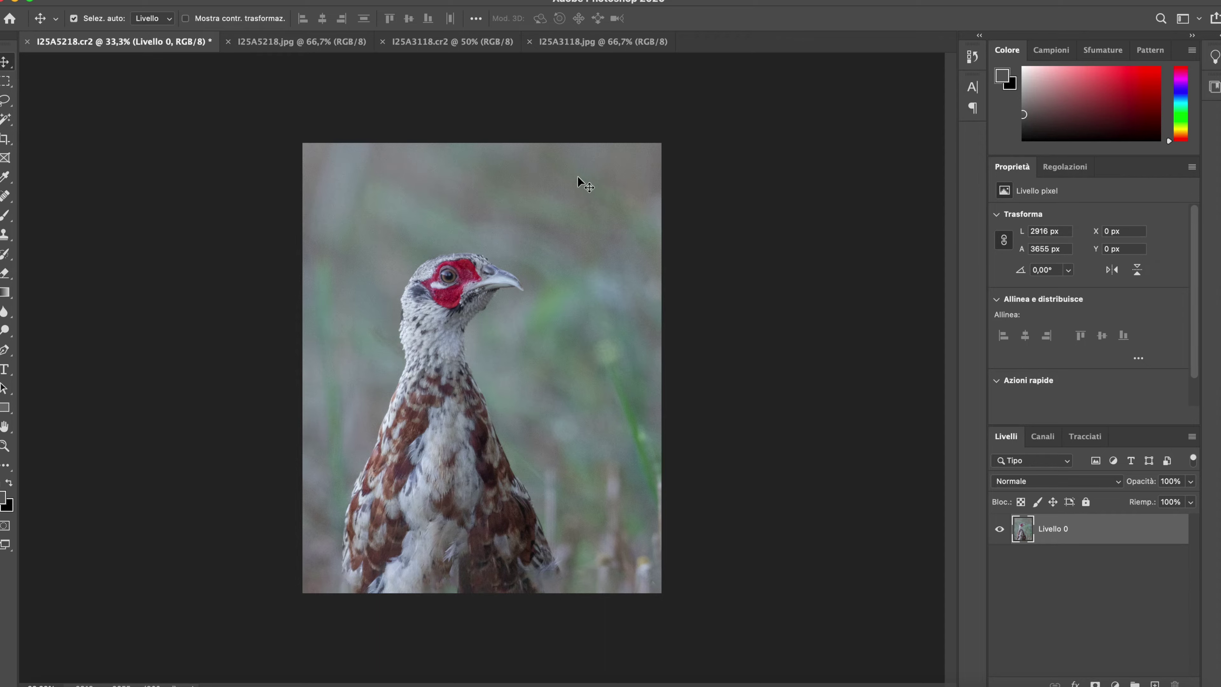
Step: Duplicate Livello 0, then add an empty Livello 1 with no colour label
key("ctrl+j")
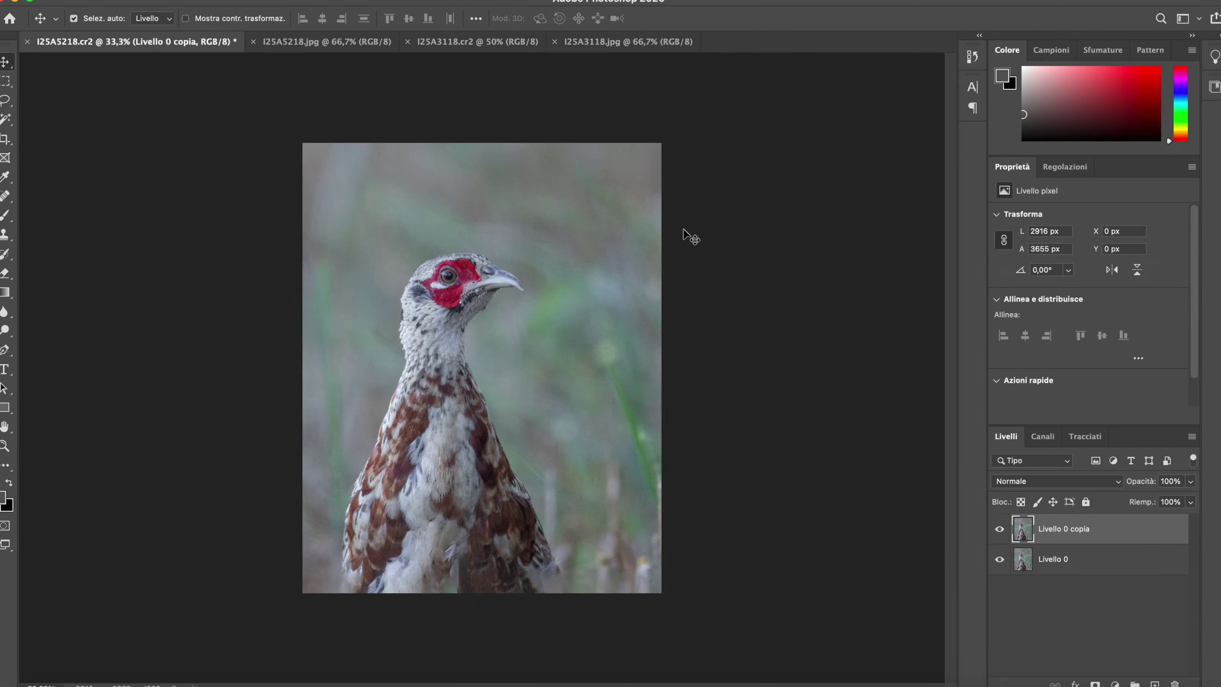
left_click(412, 3)
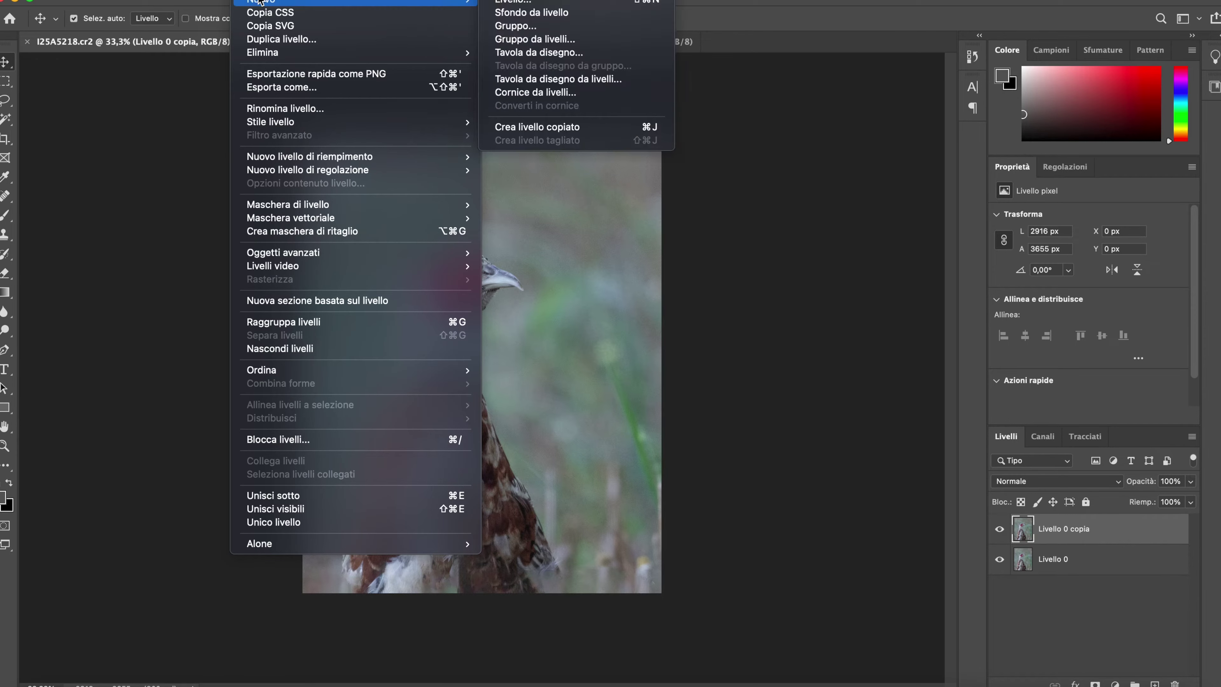
left_click(519, 4)
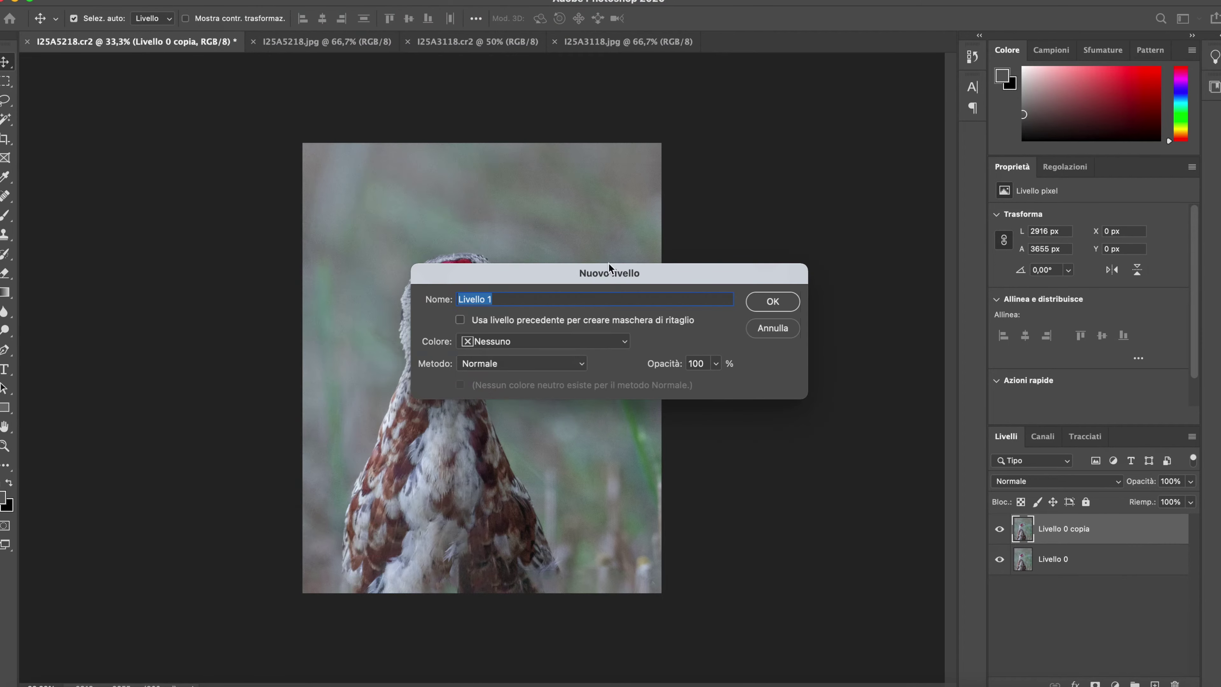
left_click(499, 342)
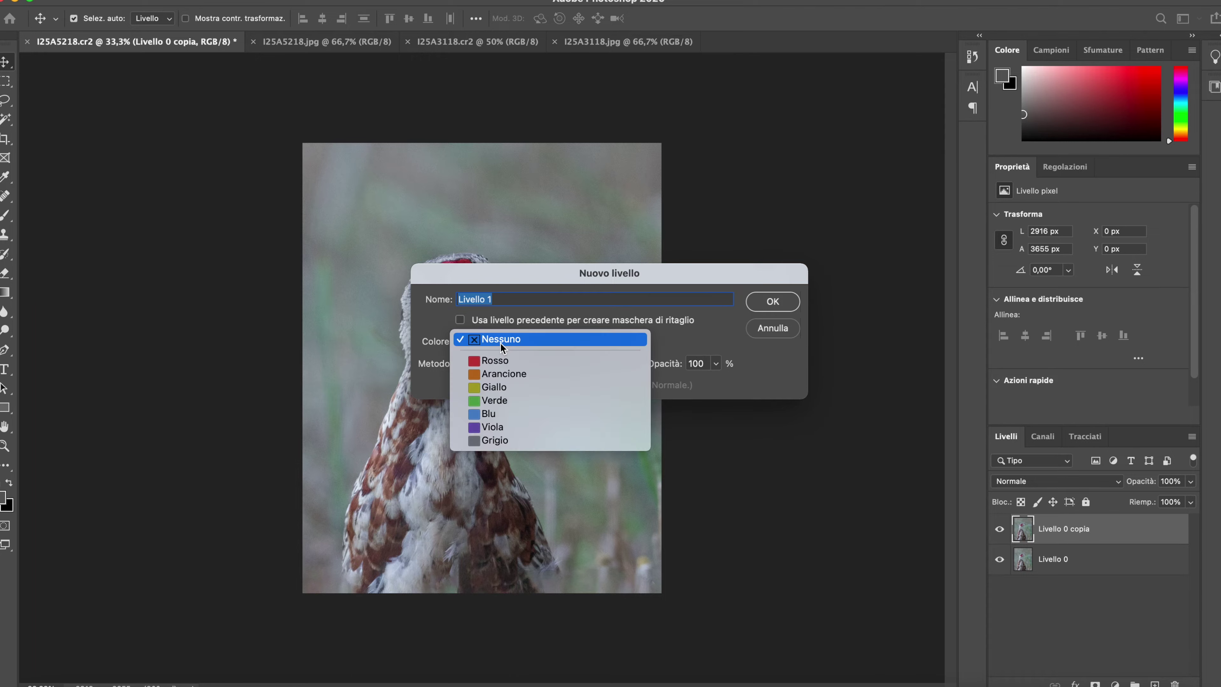
left_click(500, 343)
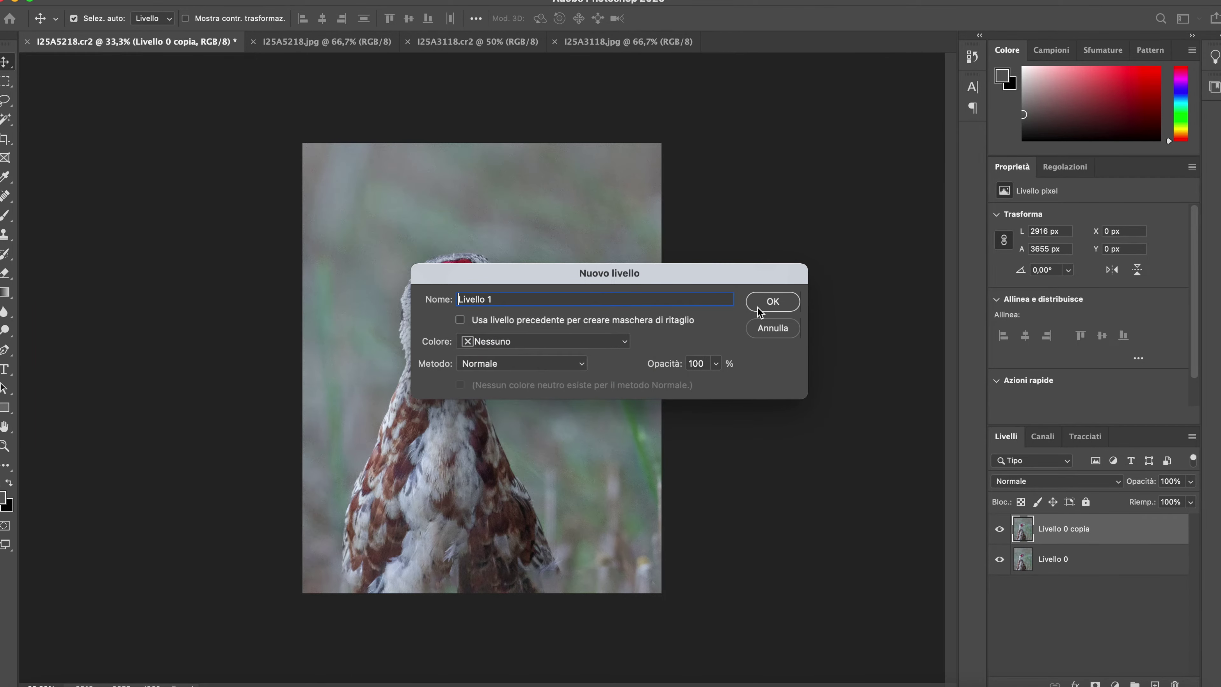
left_click(776, 306)
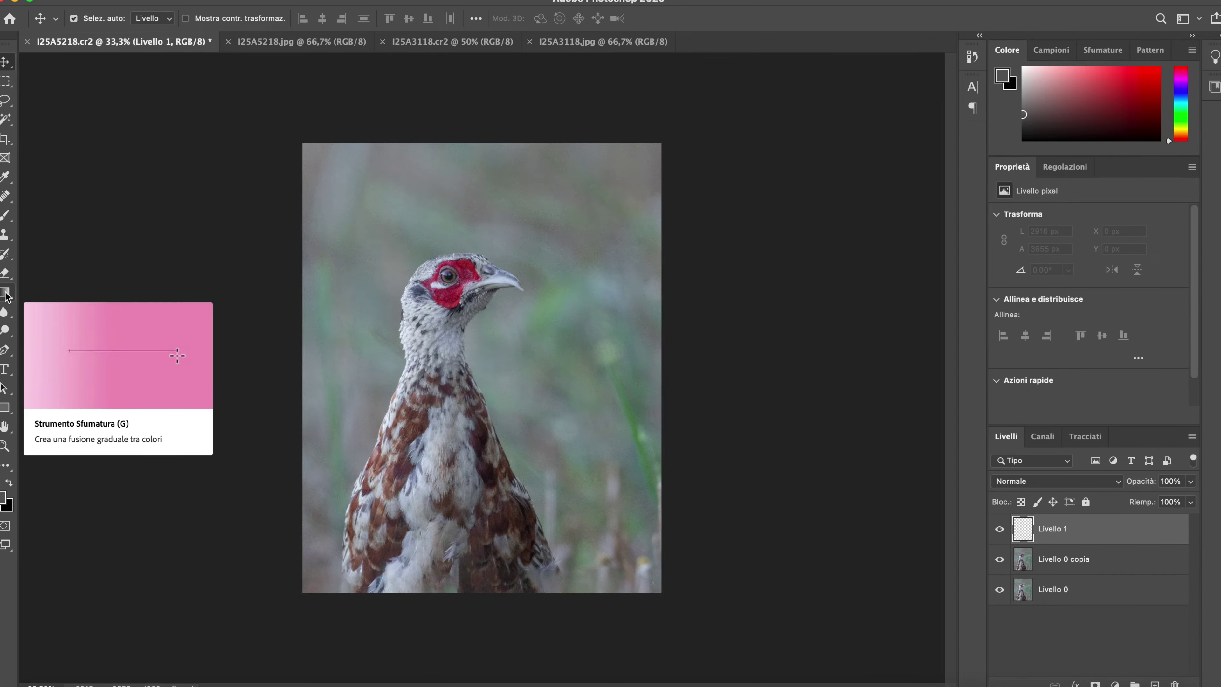
Step: Select the Gradient tool and expand the Di base gradient presets
left_click(7, 293)
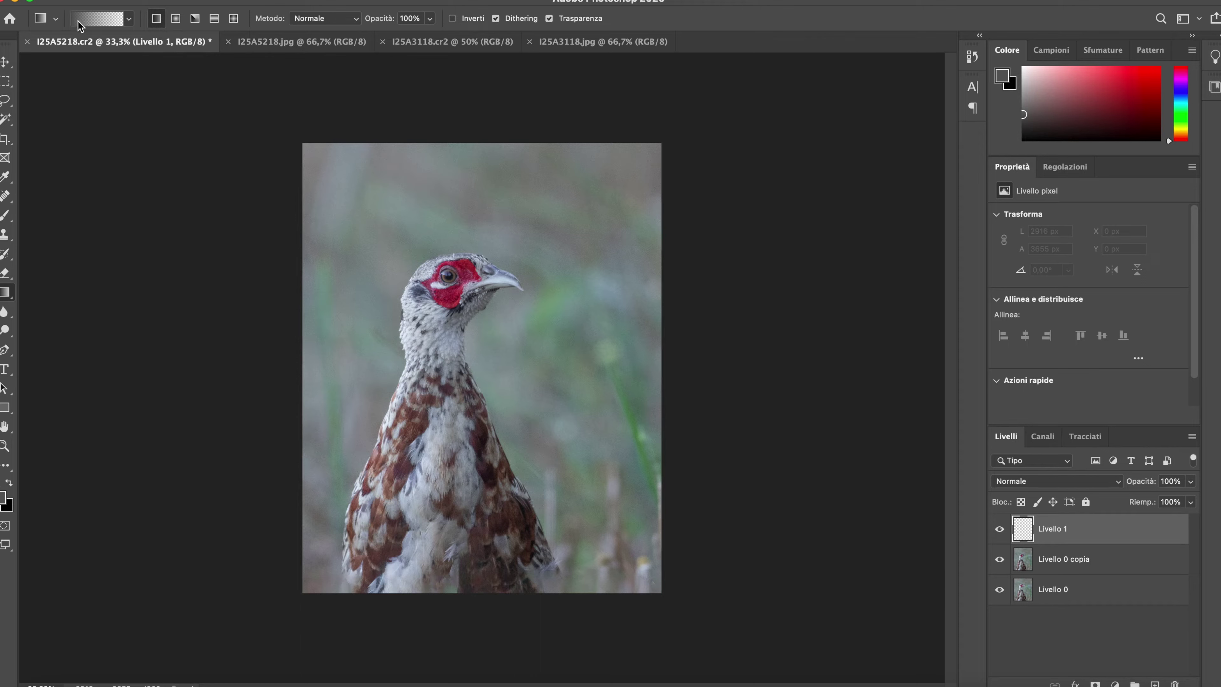
left_click(128, 20)
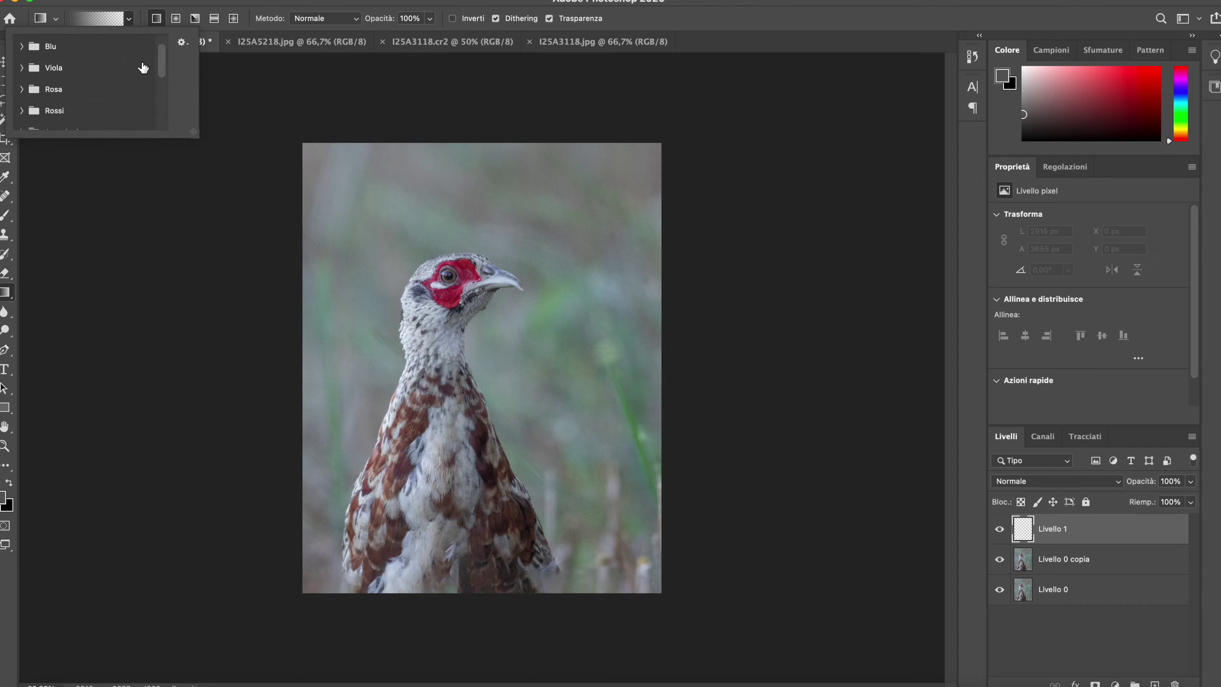
mouse_move(160, 62)
left_mouse_down()
mouse_move(159, 136)
mouse_move(161, 54)
left_mouse_up()
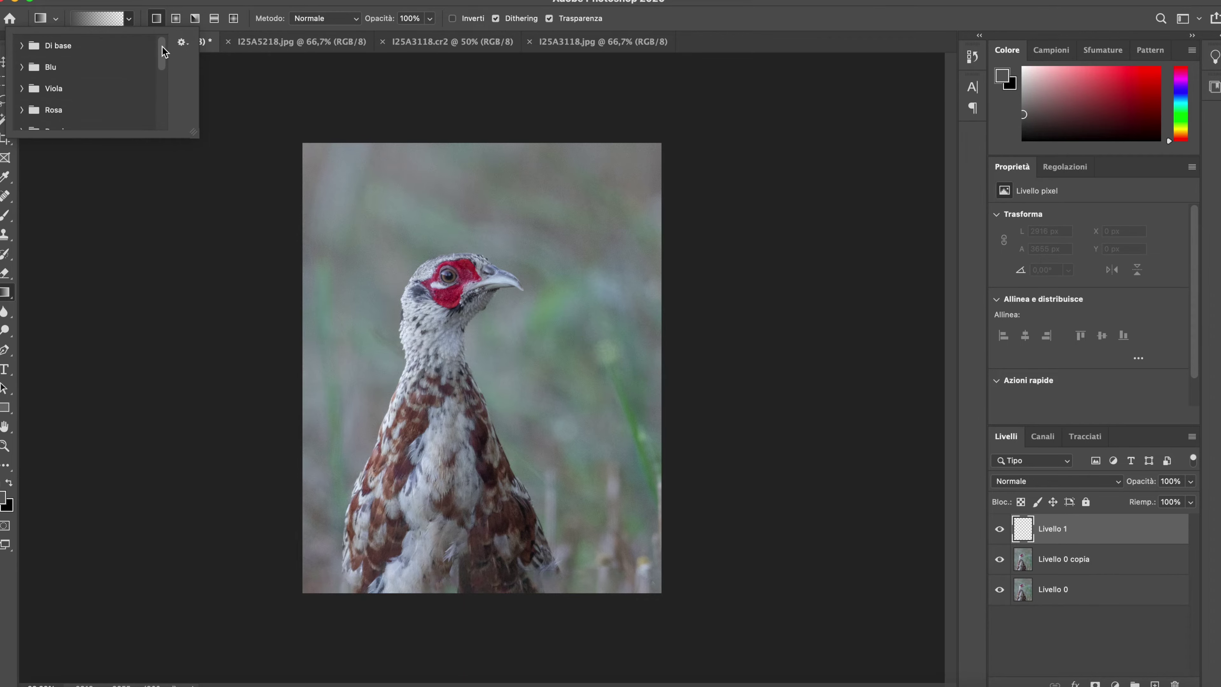
left_click(23, 46)
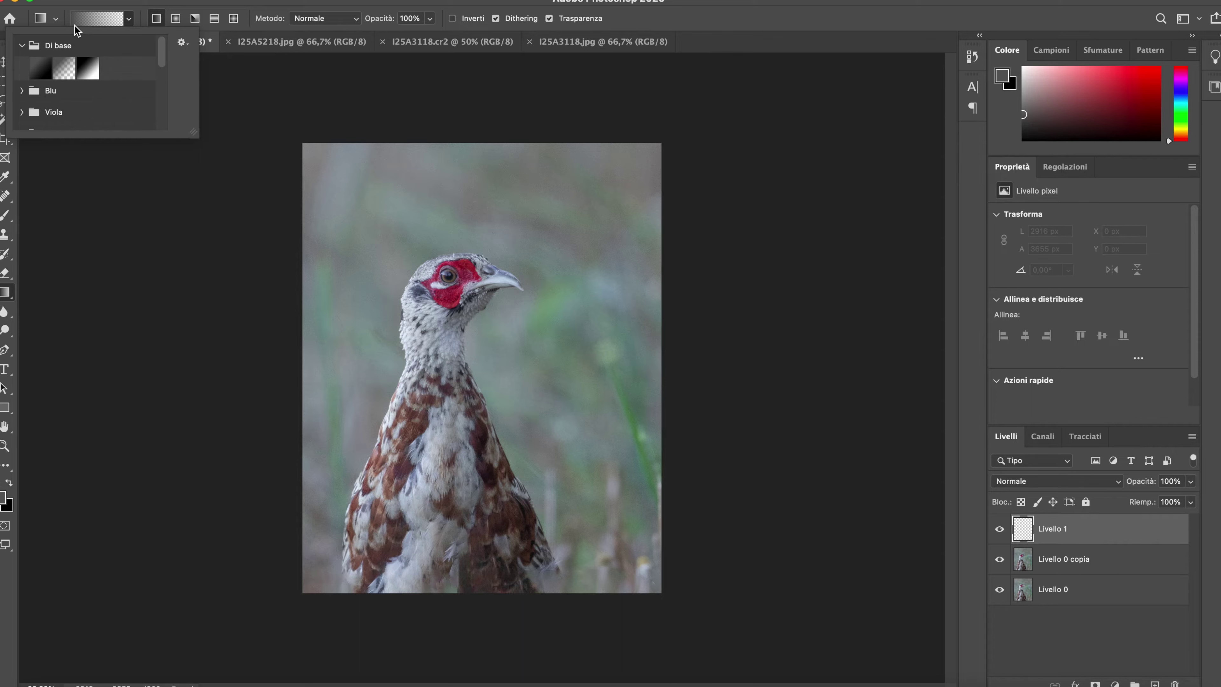
left_click(130, 22)
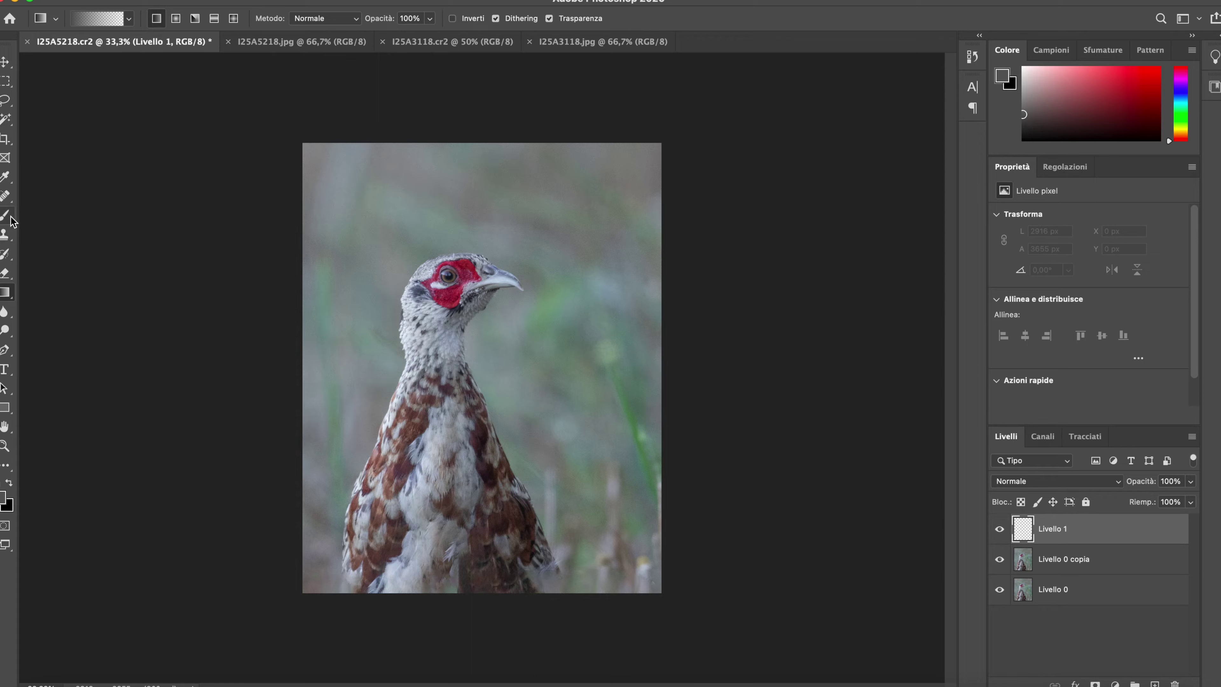
Step: Sample a muted foreground colour from the photo's lower-left corner with the Eyedropper
left_click(5, 177)
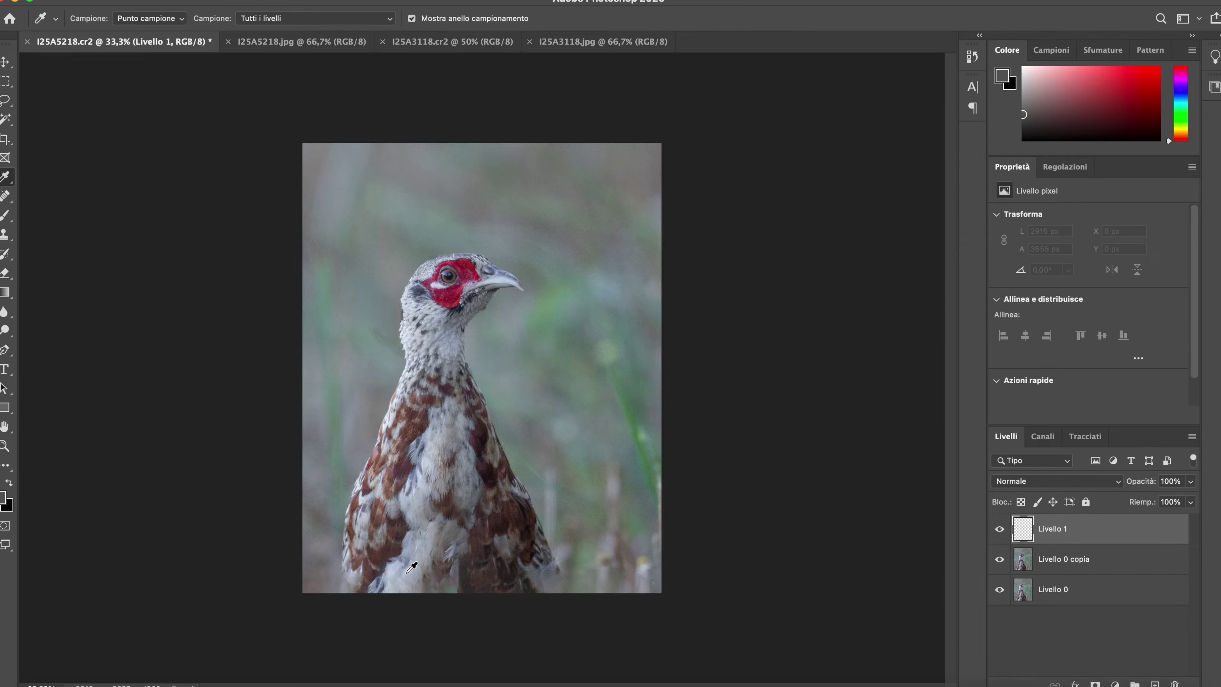
left_click(314, 558)
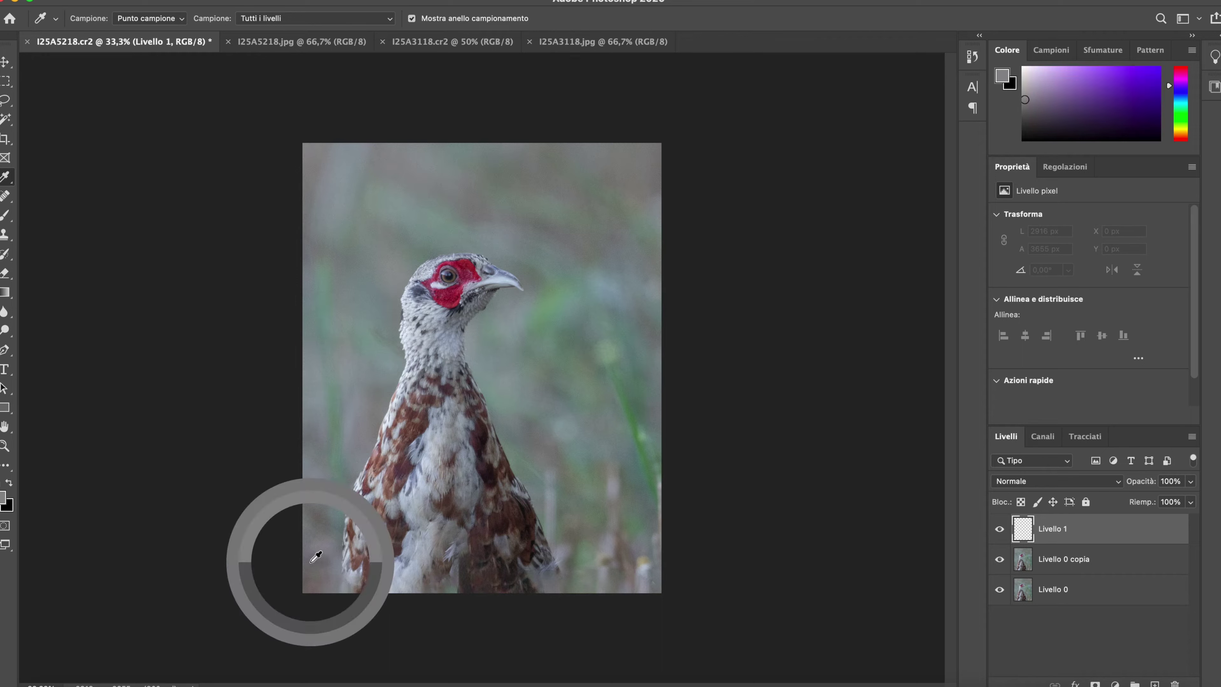
left_click_drag(315, 558, 313, 561)
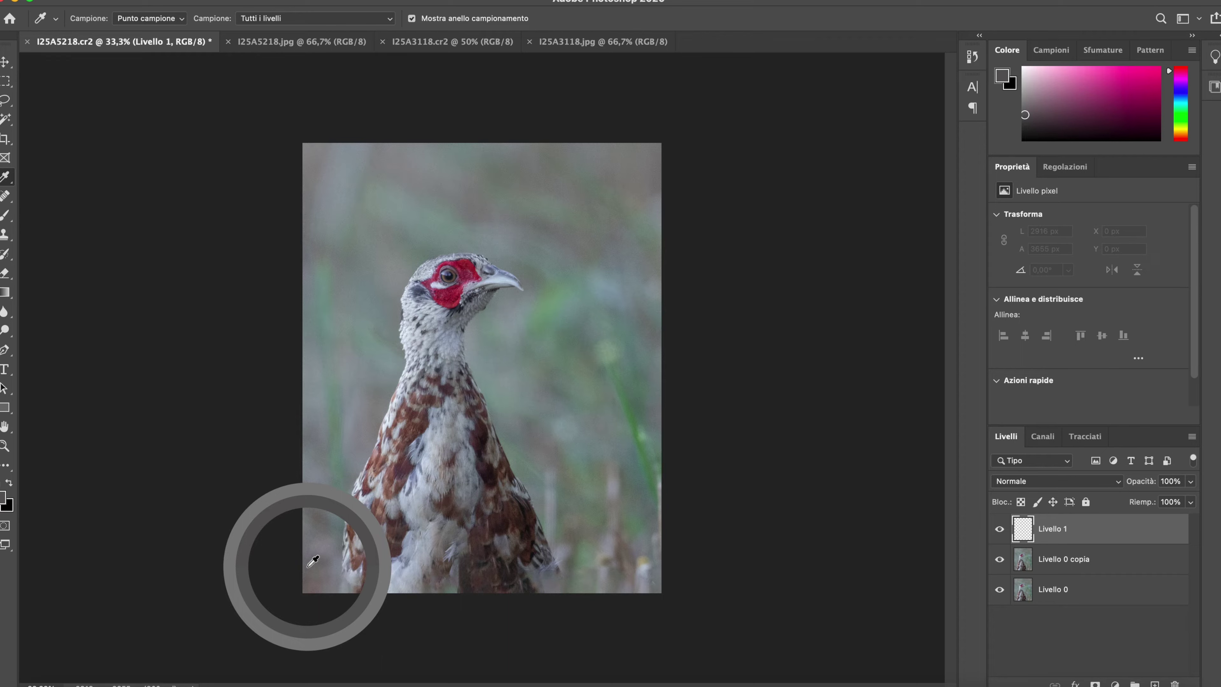
left_click_drag(308, 566, 308, 566)
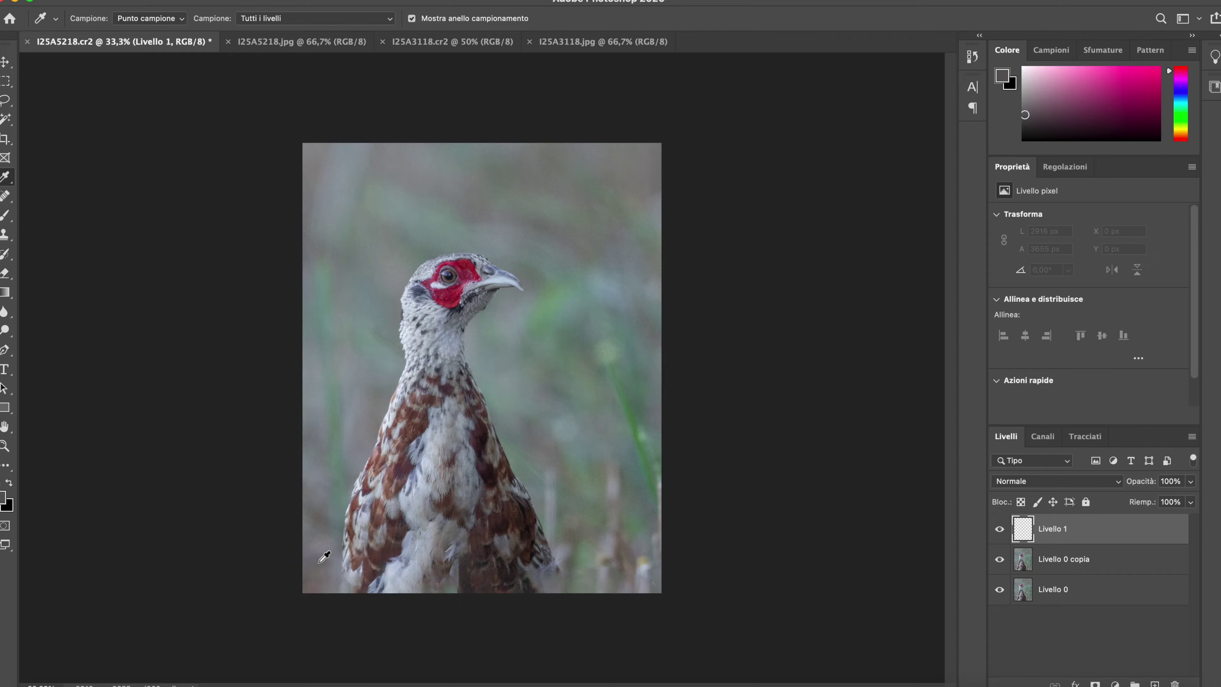
left_click(6, 293)
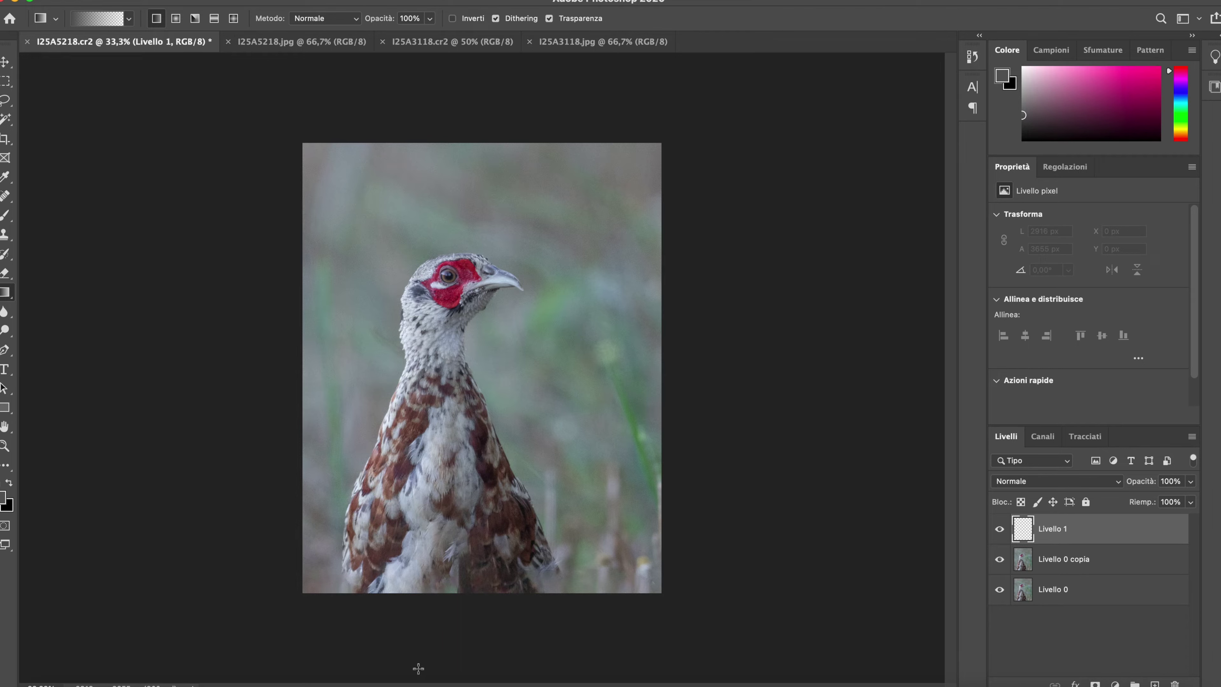
Step: Drag a gradient on Livello 1 from the canvas bottom up to the pheasant's neck
left_click_drag(418, 668, 433, 474)
left_click_drag(437, 429, 441, 369)
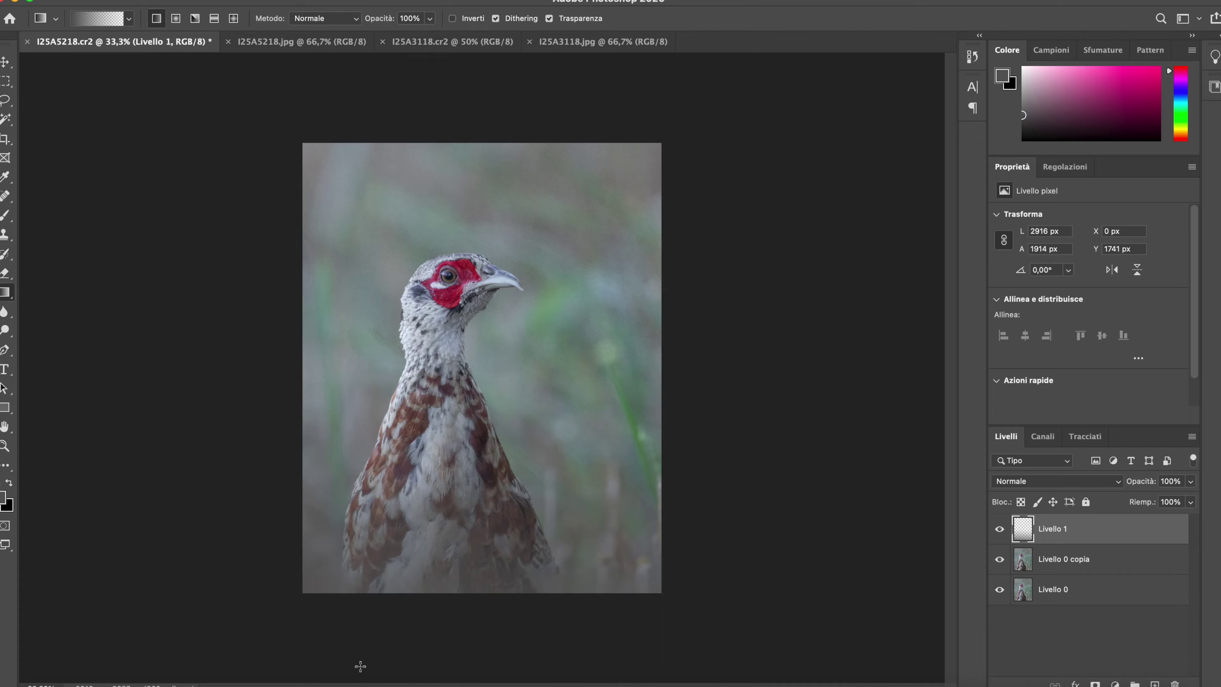
left_click_drag(350, 668, 386, 366)
left_click_drag(386, 366, 388, 327)
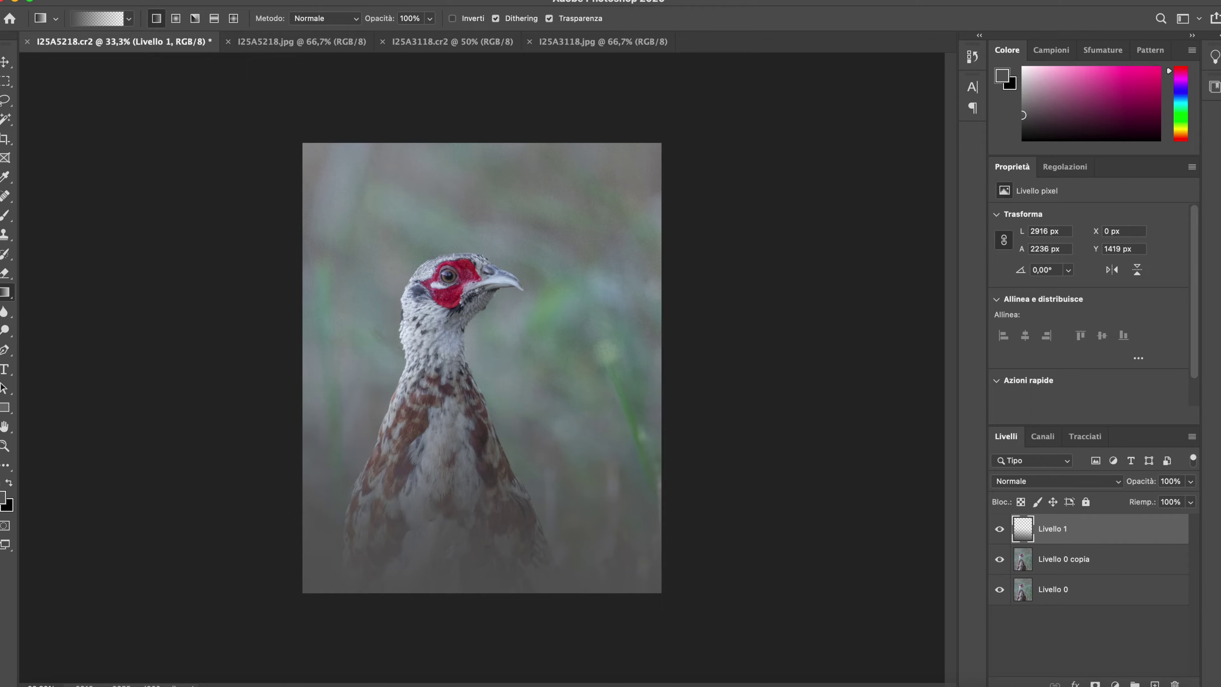
left_click(316, 2)
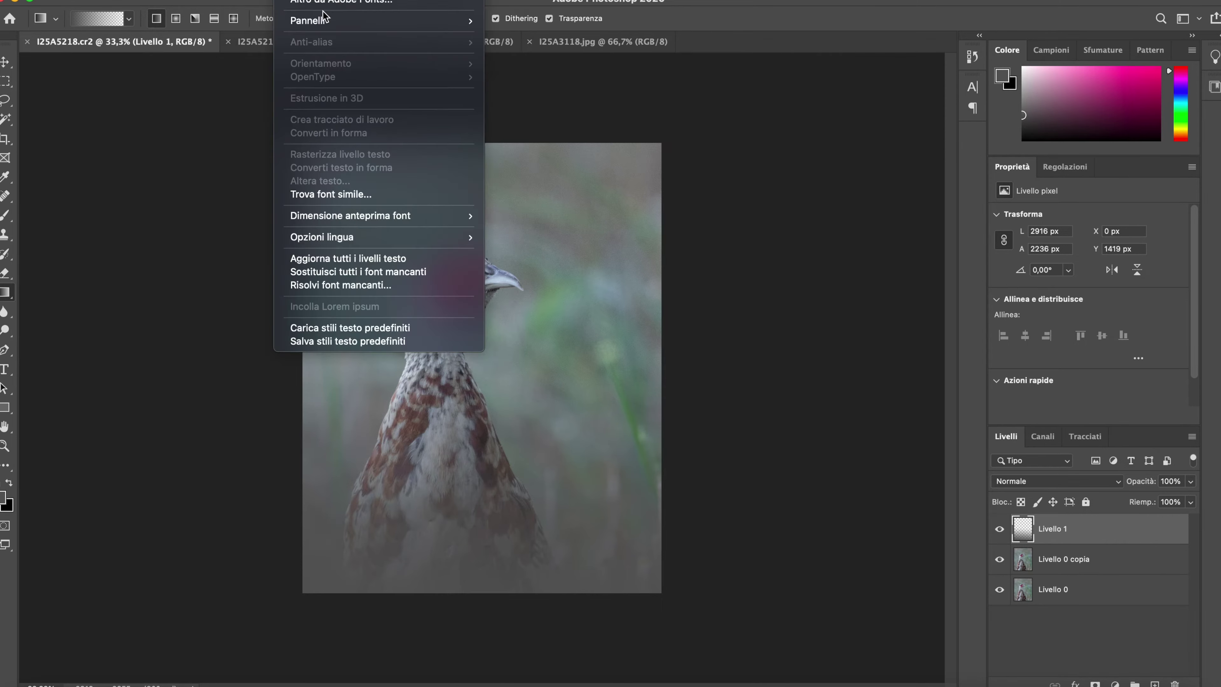
mouse_move(276, 508)
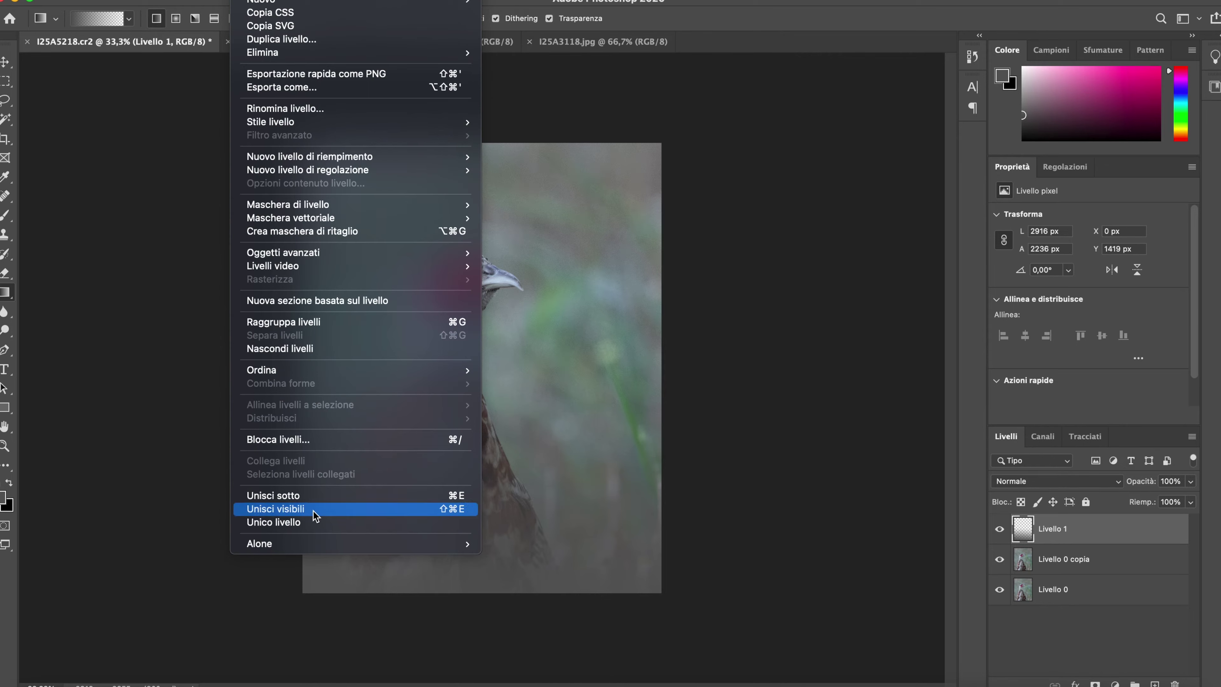
Step: Merge visible layers, duplicate the result, and add a new empty layer Livello 2
left_click(314, 509)
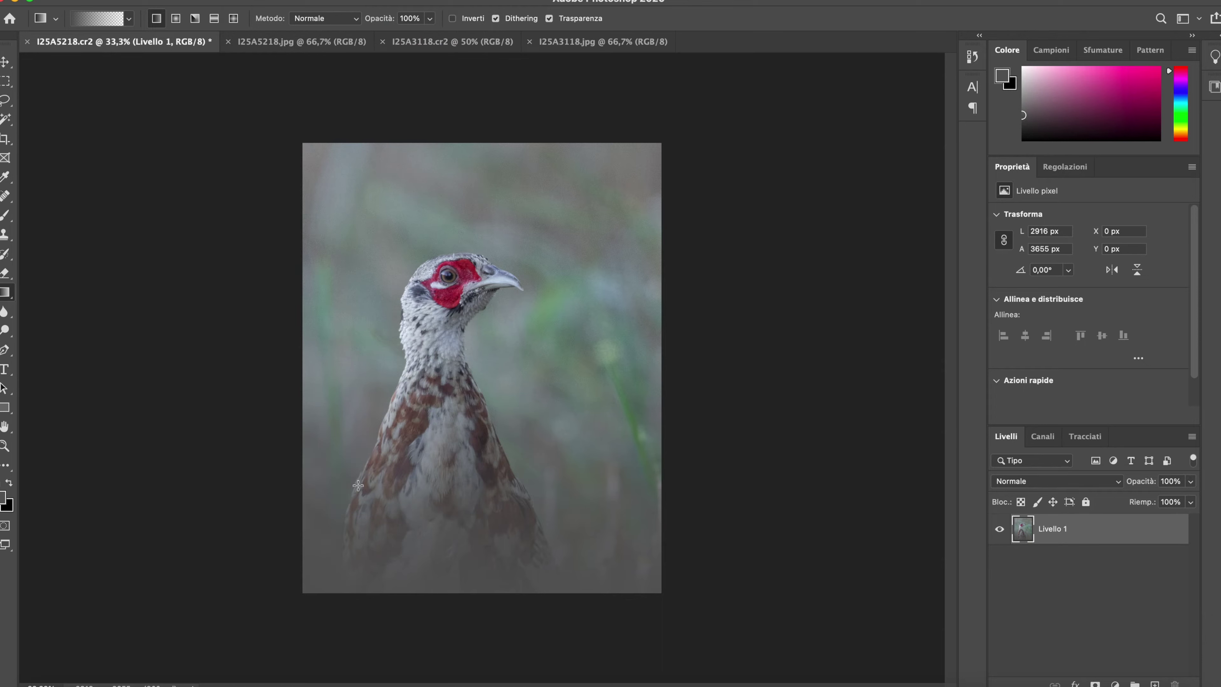
key("ctrl+j")
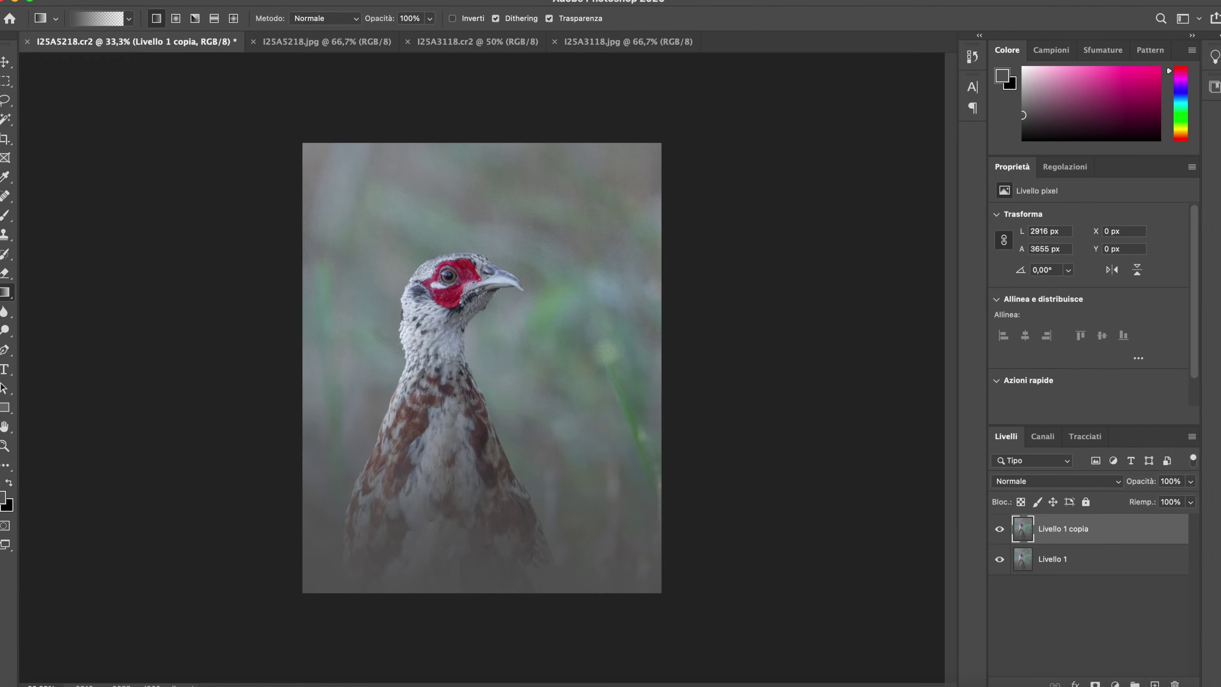
left_click(254, 0)
mouse_move(260, 1)
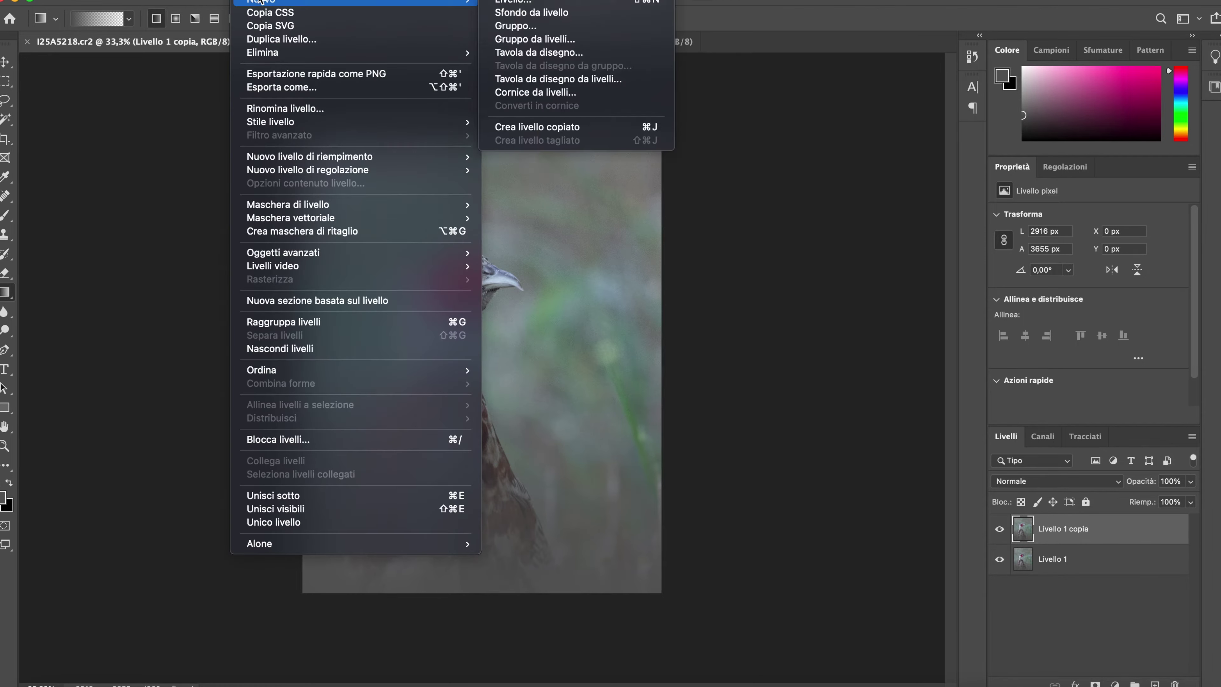
left_click(514, 2)
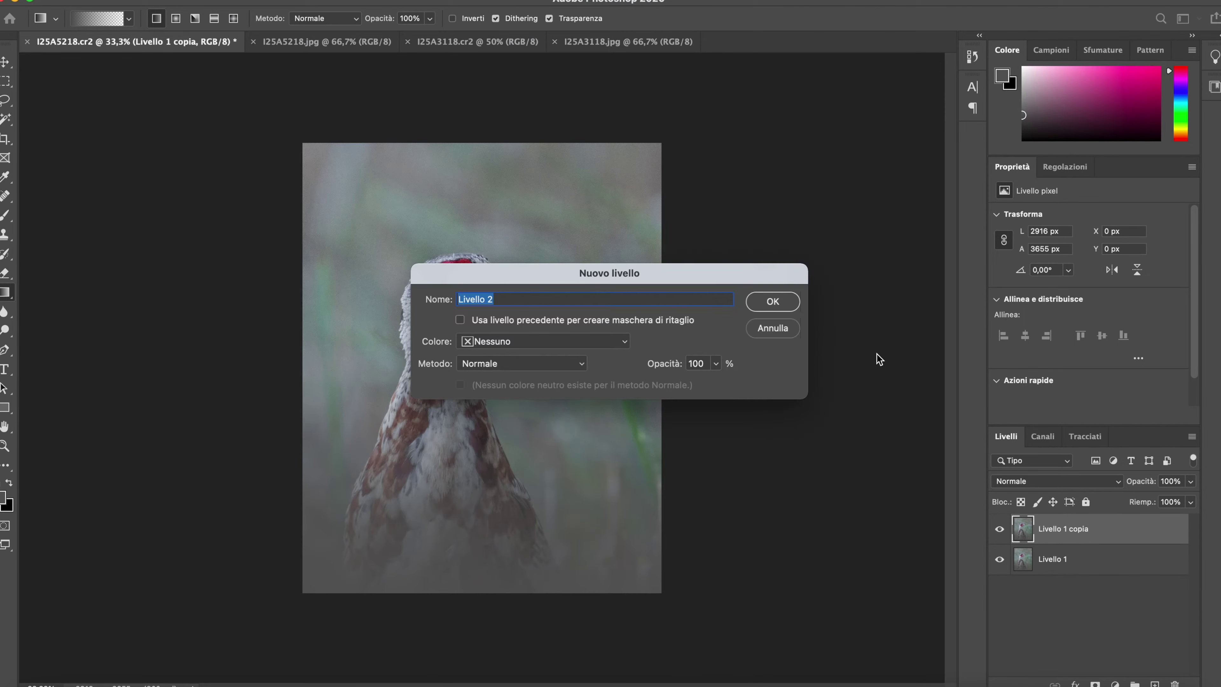
left_click(757, 300)
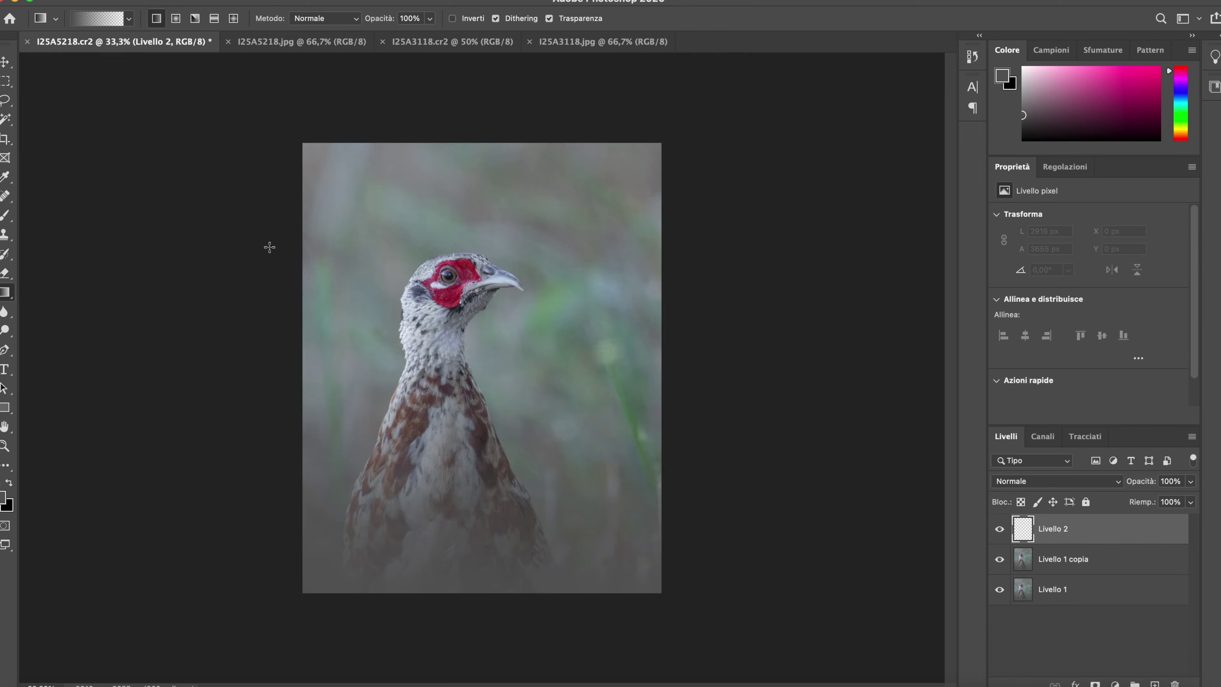
left_click(4, 222)
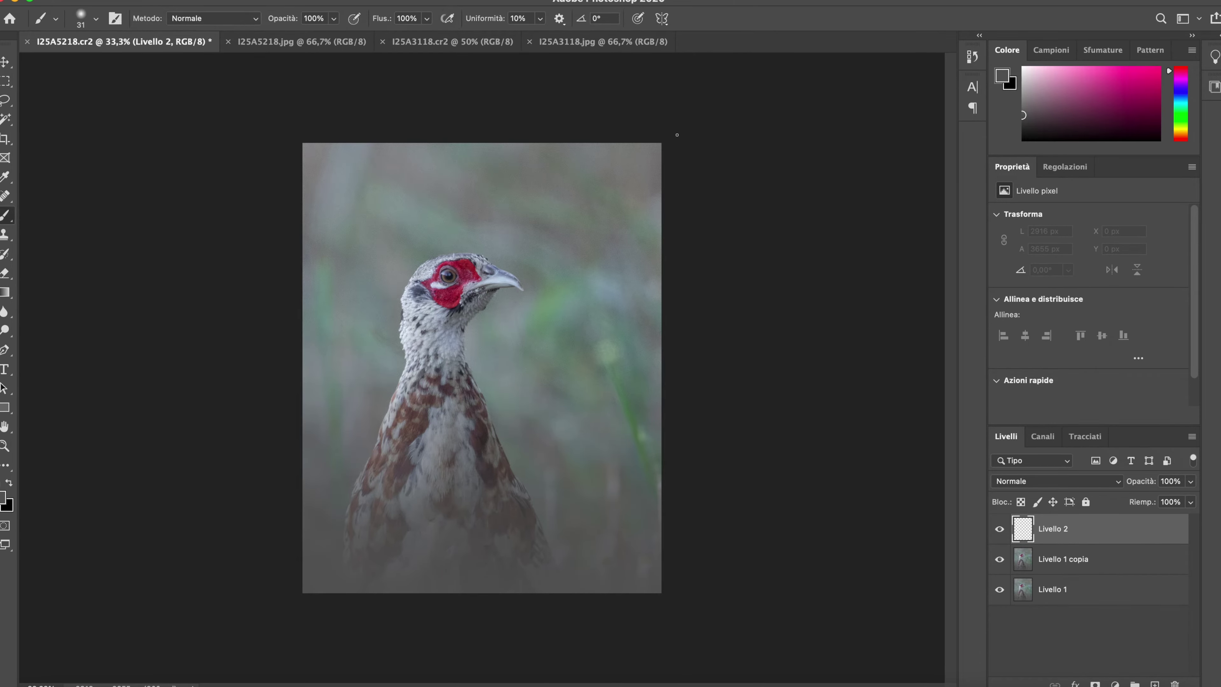
Step: Paint one white dab over the pheasant's neck with a 0%-hardness, roughly 1743 px brush
left_click_drag(1050, 107, 1008, 60)
left_click(96, 22)
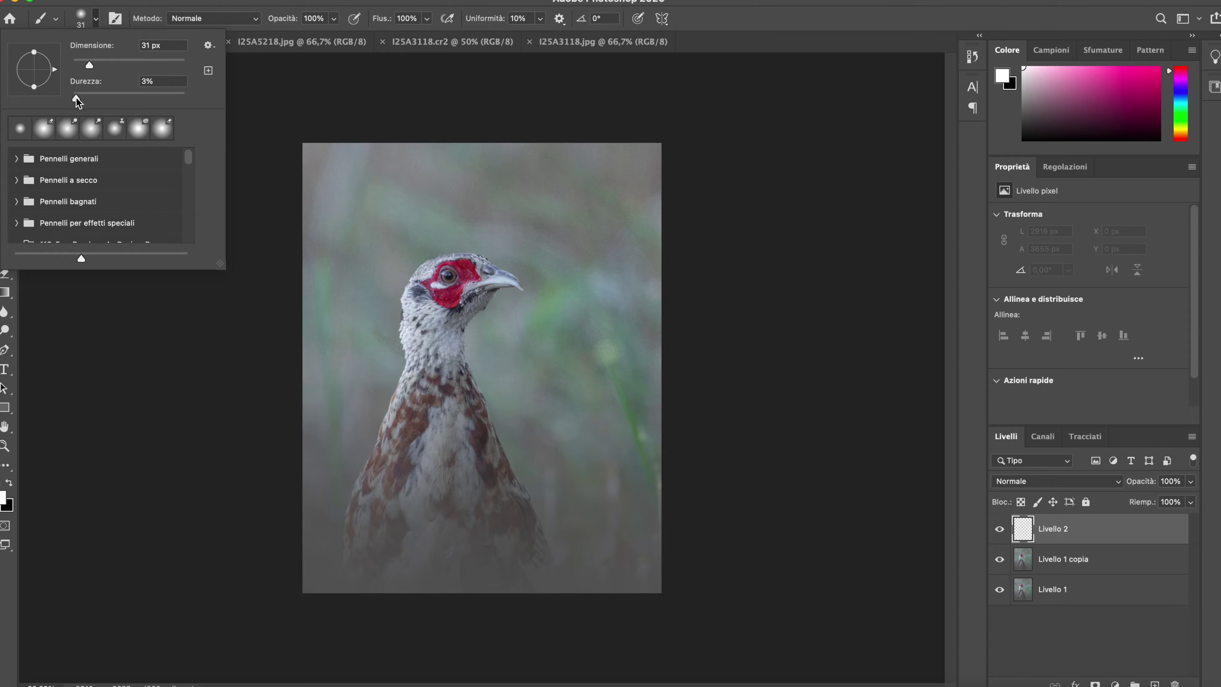
left_click_drag(77, 98, 72, 99)
left_click_drag(118, 63, 159, 64)
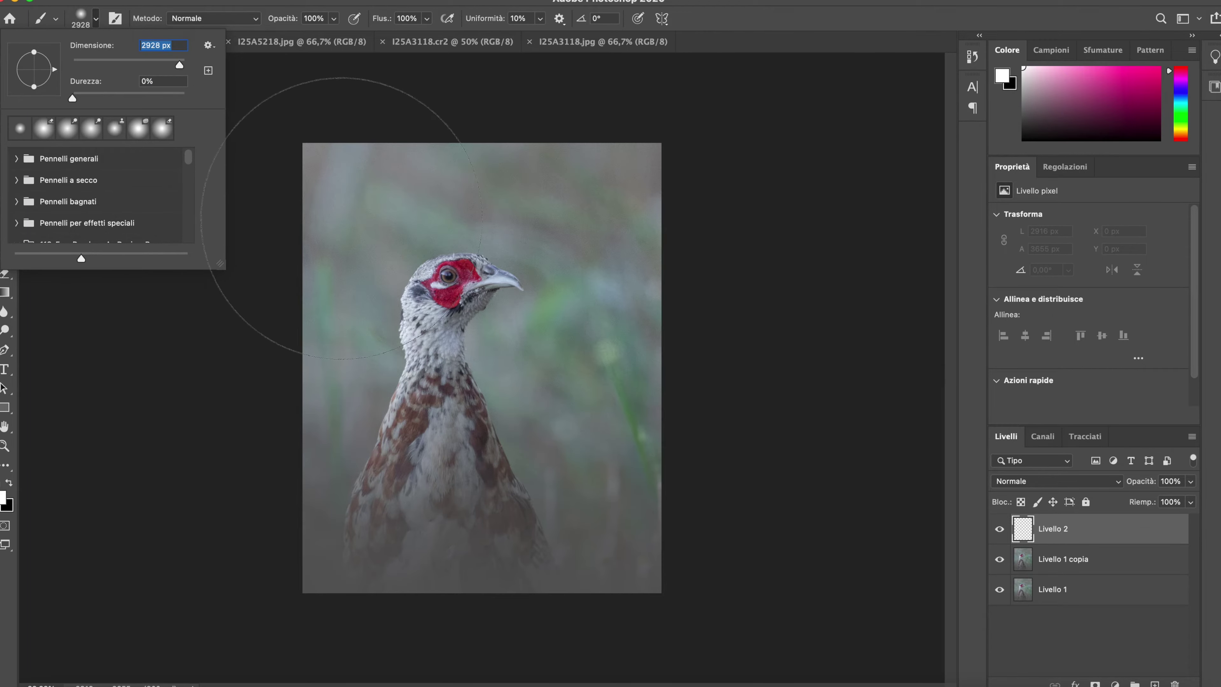
mouse_move(176, 68)
left_mouse_down()
mouse_move(162, 69)
mouse_move(176, 63)
left_mouse_up()
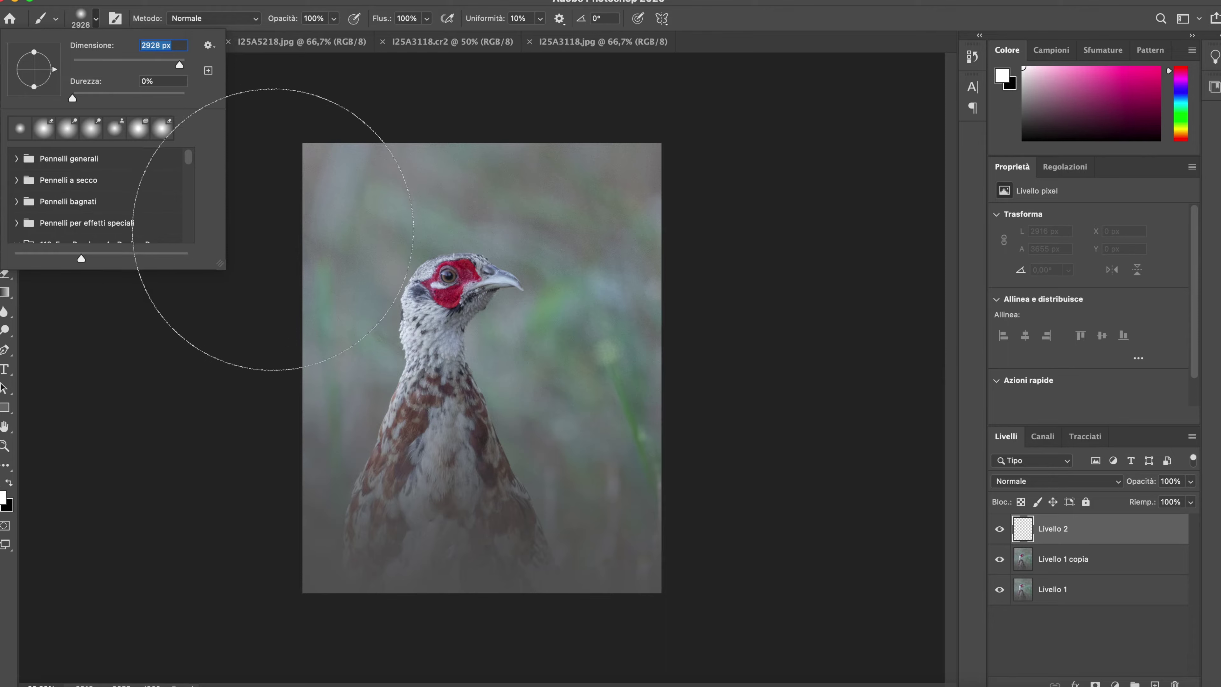
left_click_drag(178, 63, 176, 65)
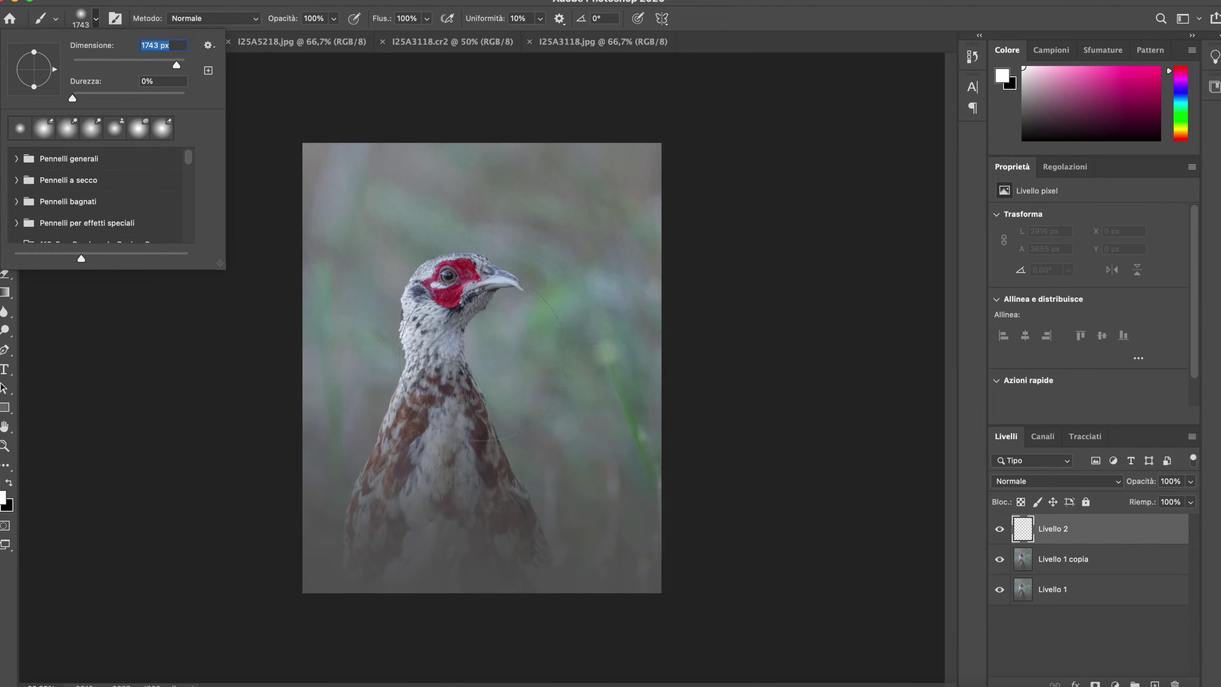
left_click(481, 353)
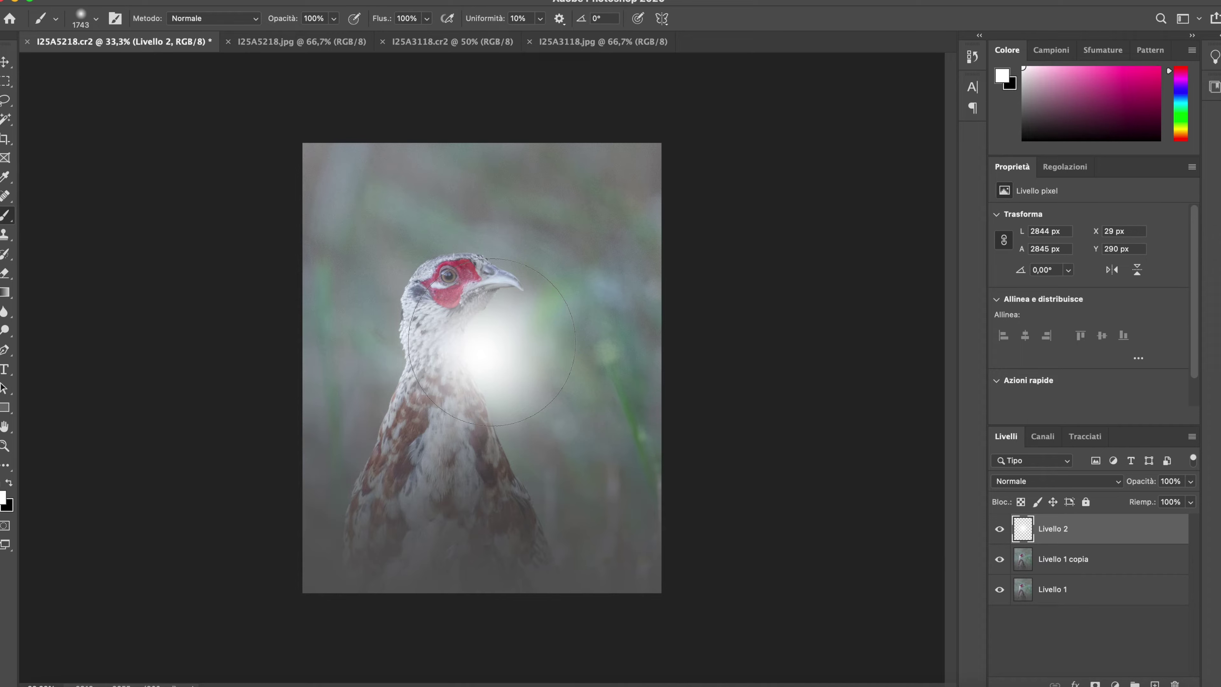
key("ctrl+t")
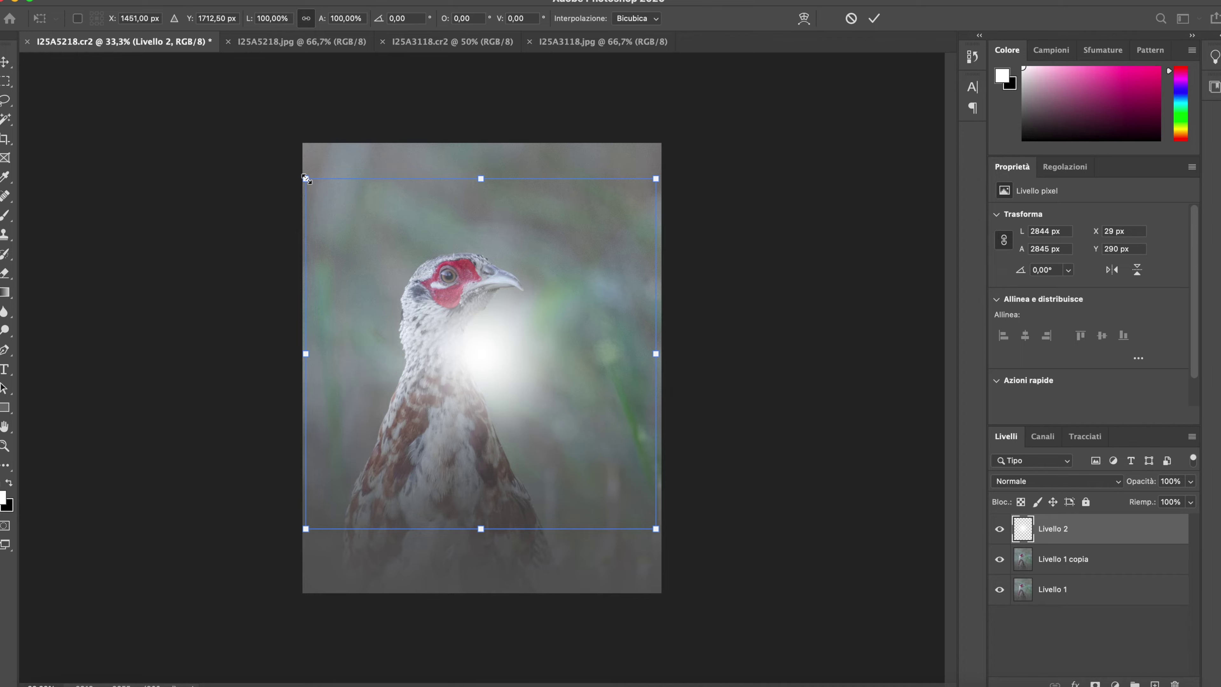
Step: Unlink proportions and scale the glow layer up and to the left
left_click_drag(306, 178, 287, 183)
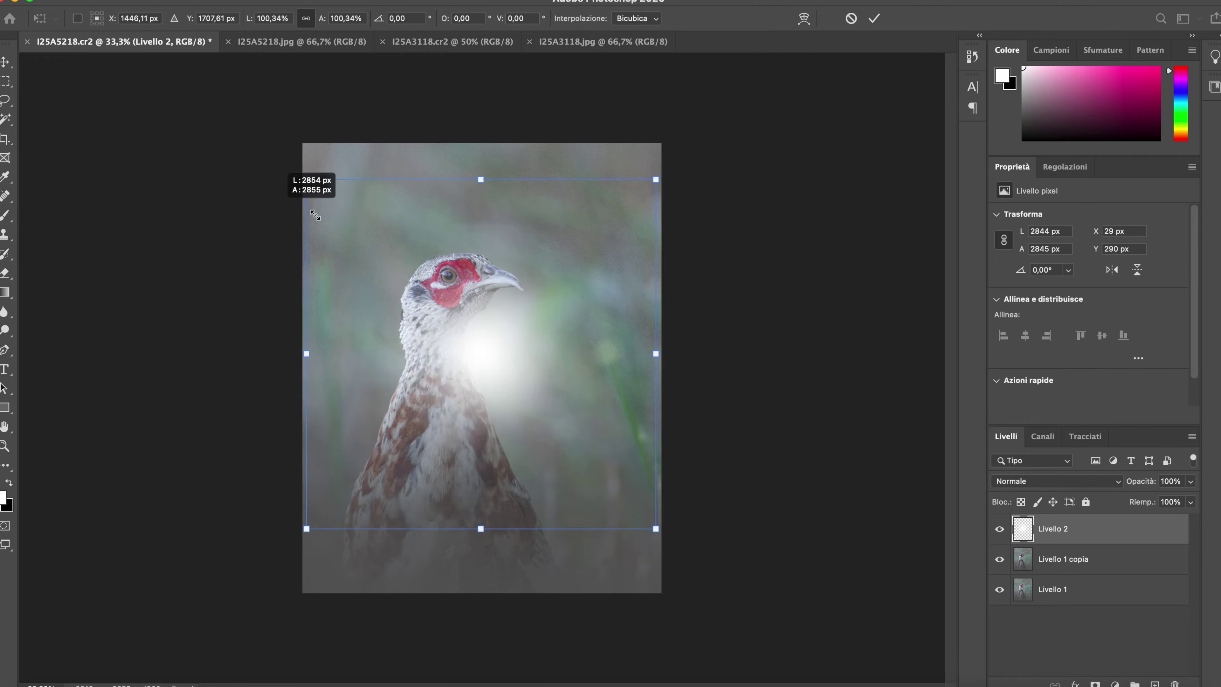
left_click_drag(287, 184, 303, 202)
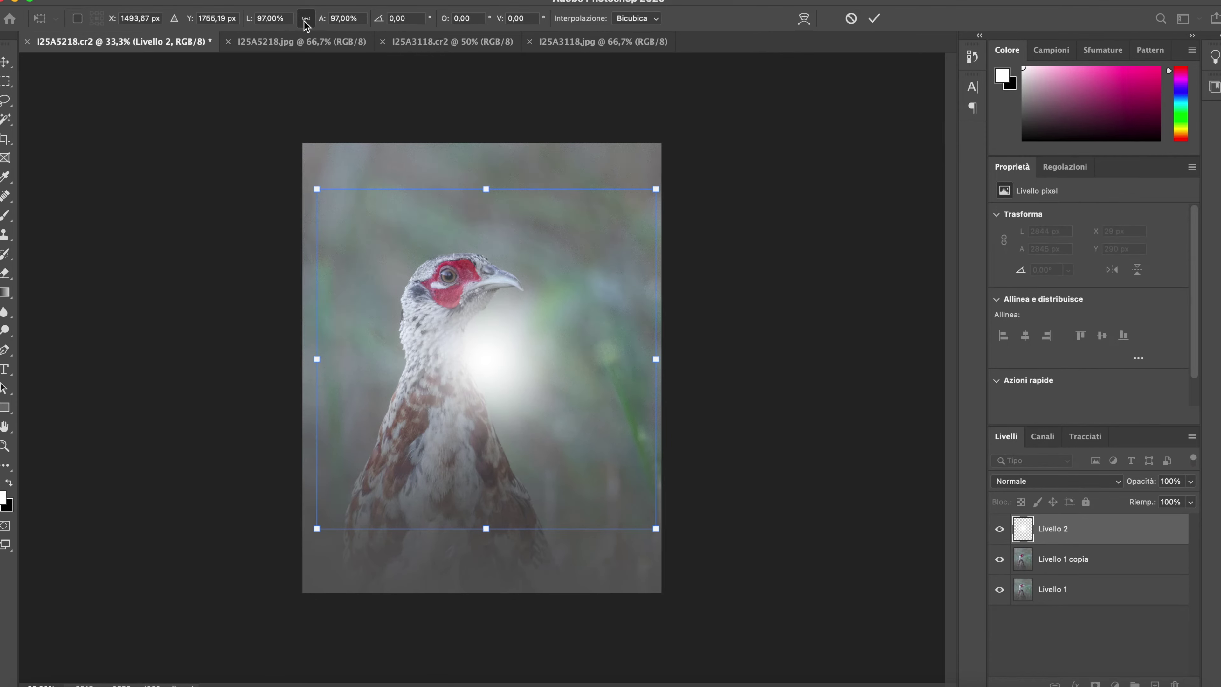
left_click(308, 22)
mouse_move(316, 189)
left_mouse_down()
mouse_move(253, 48)
mouse_move(243, 251)
mouse_move(238, 76)
mouse_move(183, 141)
mouse_move(177, 103)
mouse_move(200, 89)
left_mouse_up()
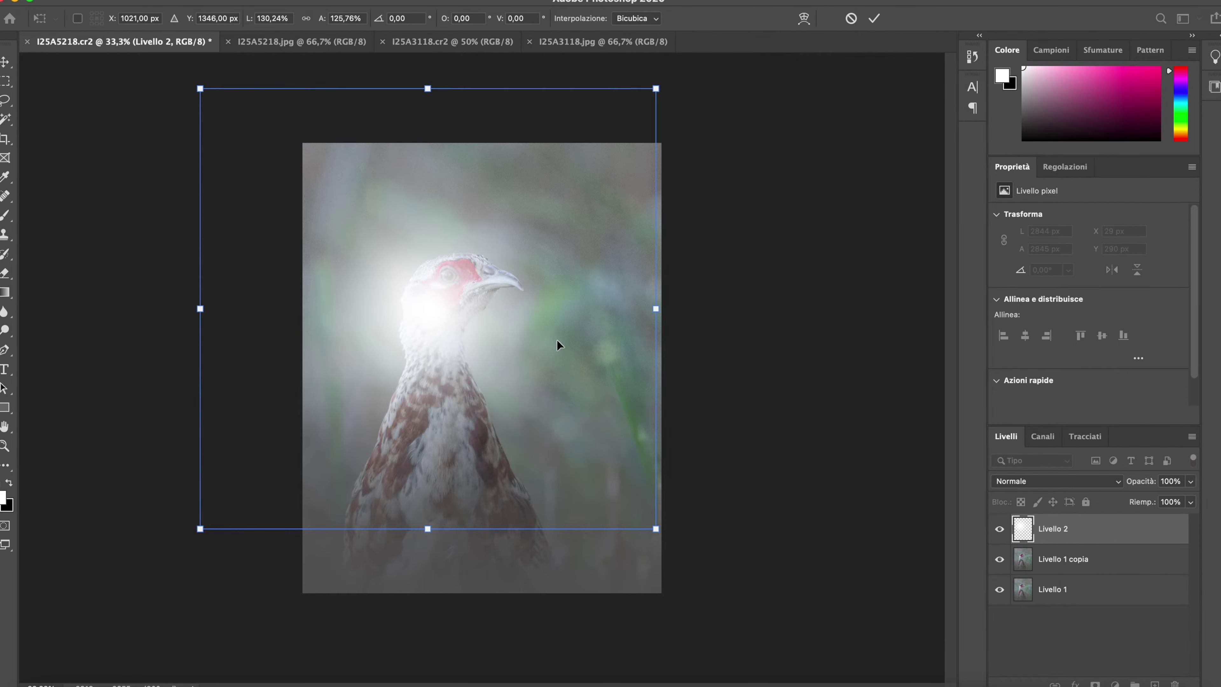
Step: Fine-tune the glow's size and position down-left, committing at about 163% × 182%
mouse_move(553, 349)
left_mouse_down()
mouse_move(477, 341)
mouse_move(646, 486)
mouse_move(555, 509)
mouse_move(532, 486)
mouse_move(525, 570)
left_mouse_up()
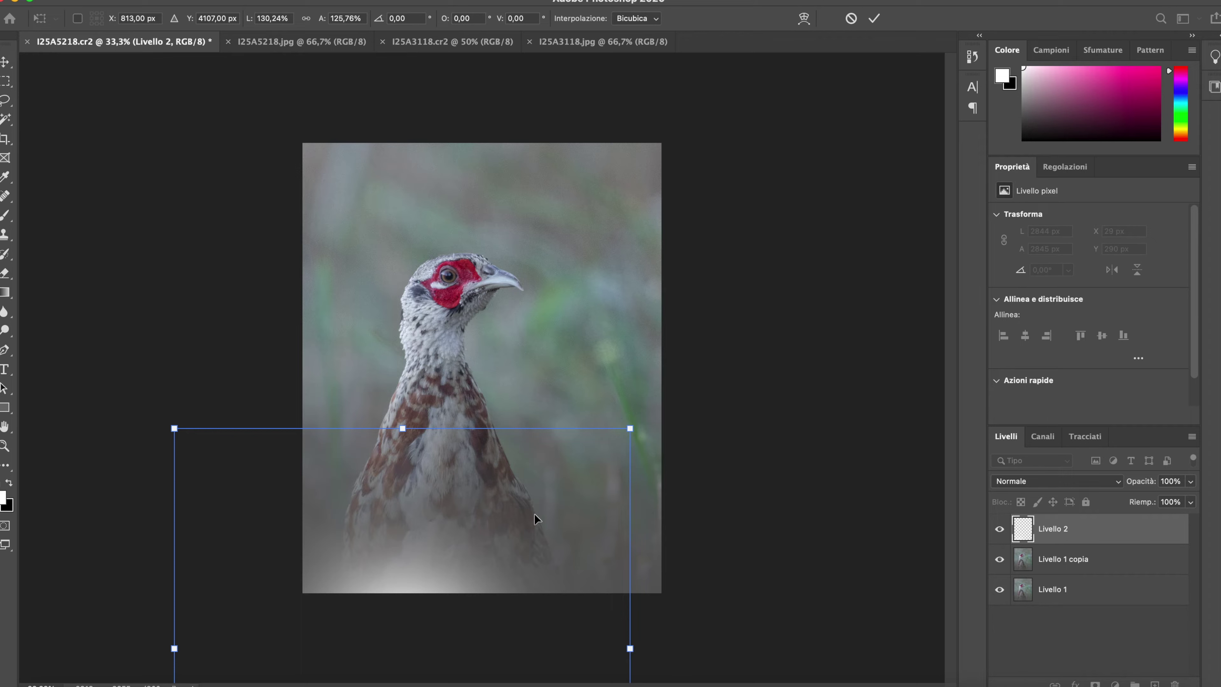
left_click_drag(529, 553, 347, 177)
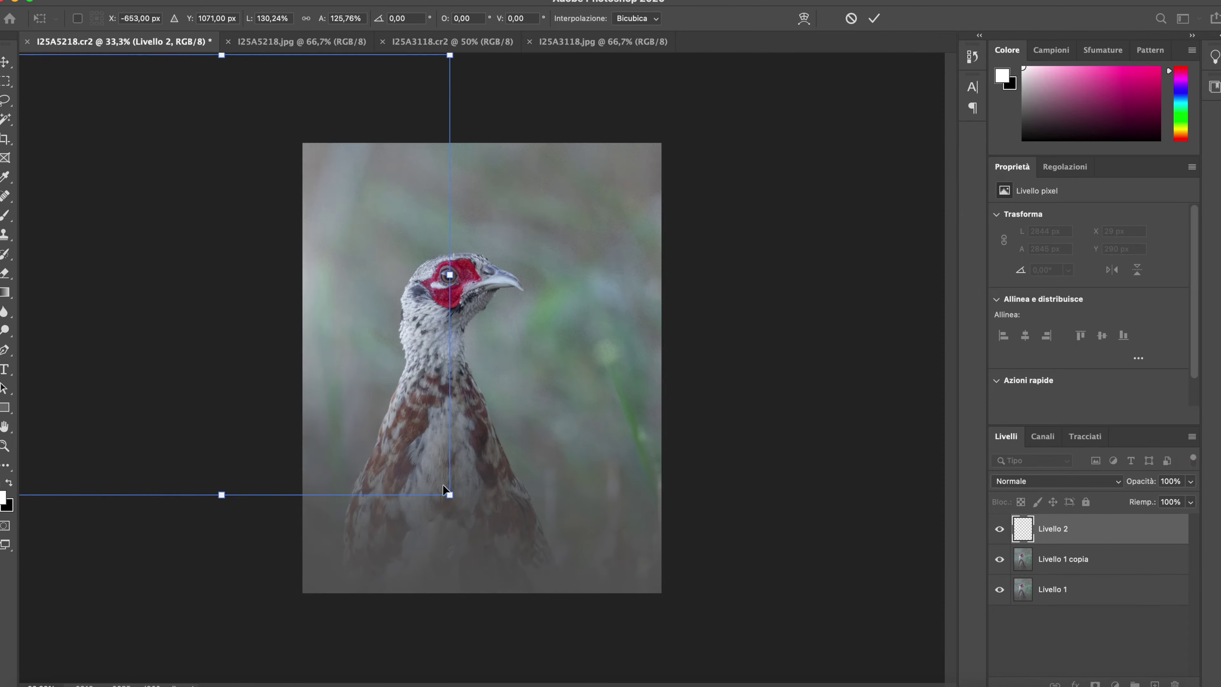
mouse_move(450, 496)
left_mouse_down()
mouse_move(564, 659)
mouse_move(379, 436)
left_mouse_up()
left_click_drag(371, 406, 369, 402)
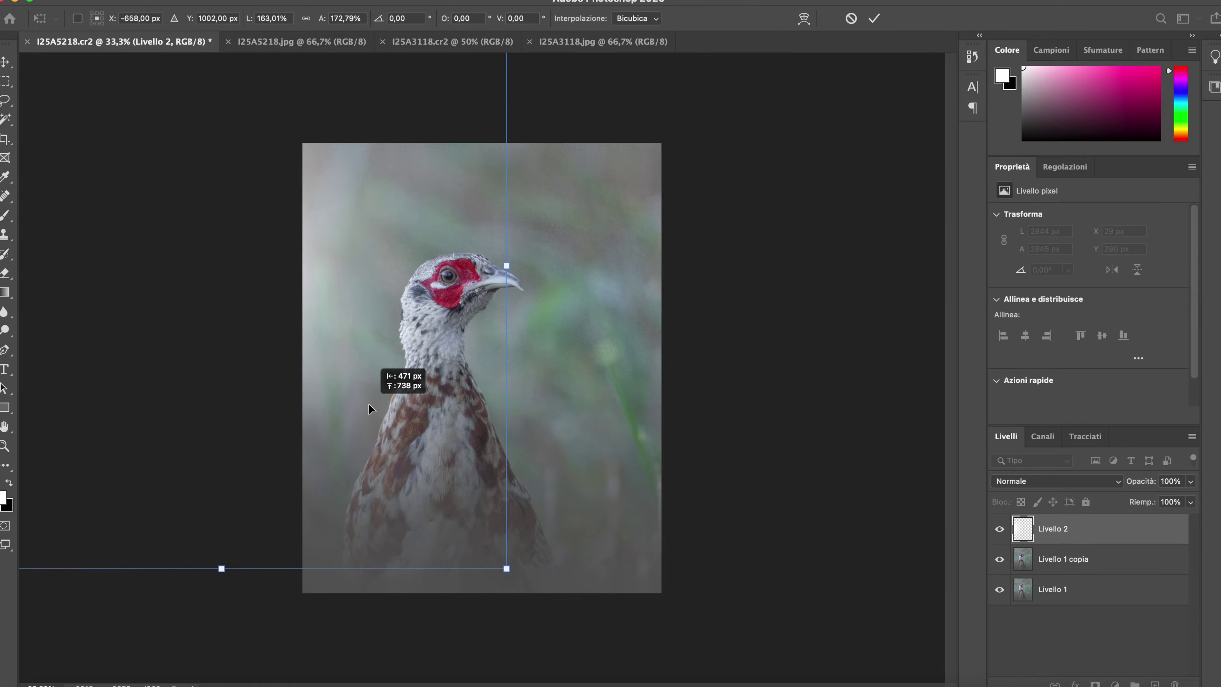
left_click_drag(436, 451, 434, 456)
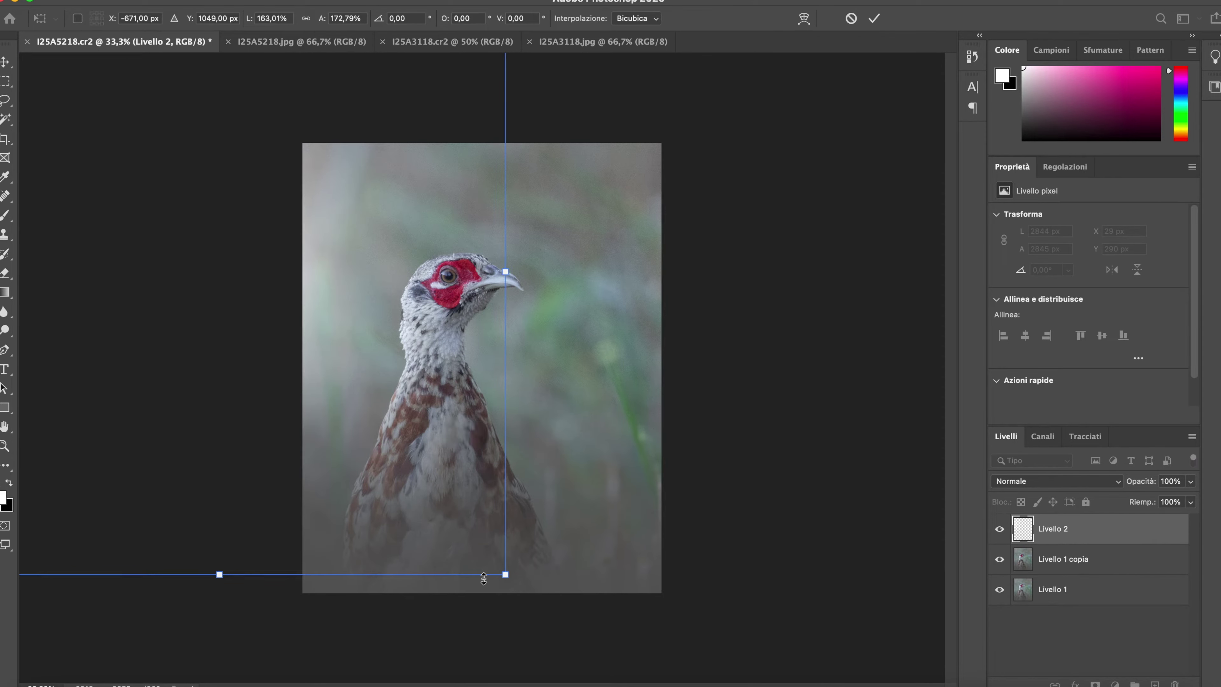
left_click_drag(504, 574, 504, 606)
left_click_drag(473, 481, 456, 462)
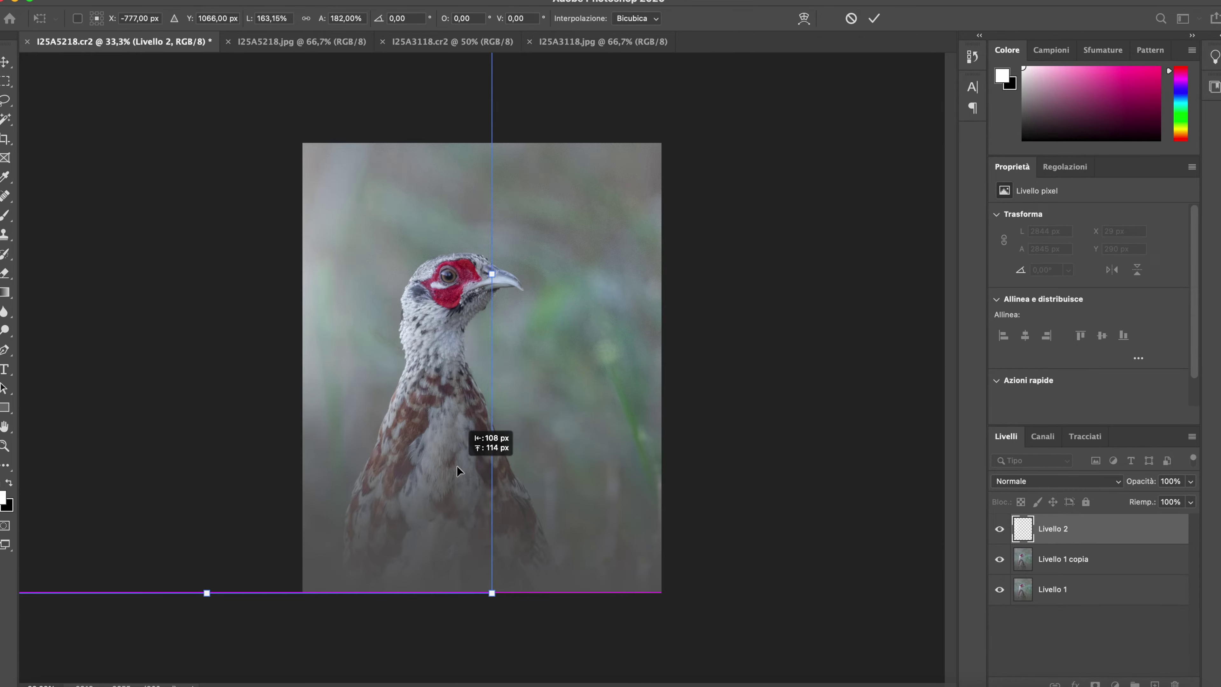
left_click_drag(418, 428, 416, 443)
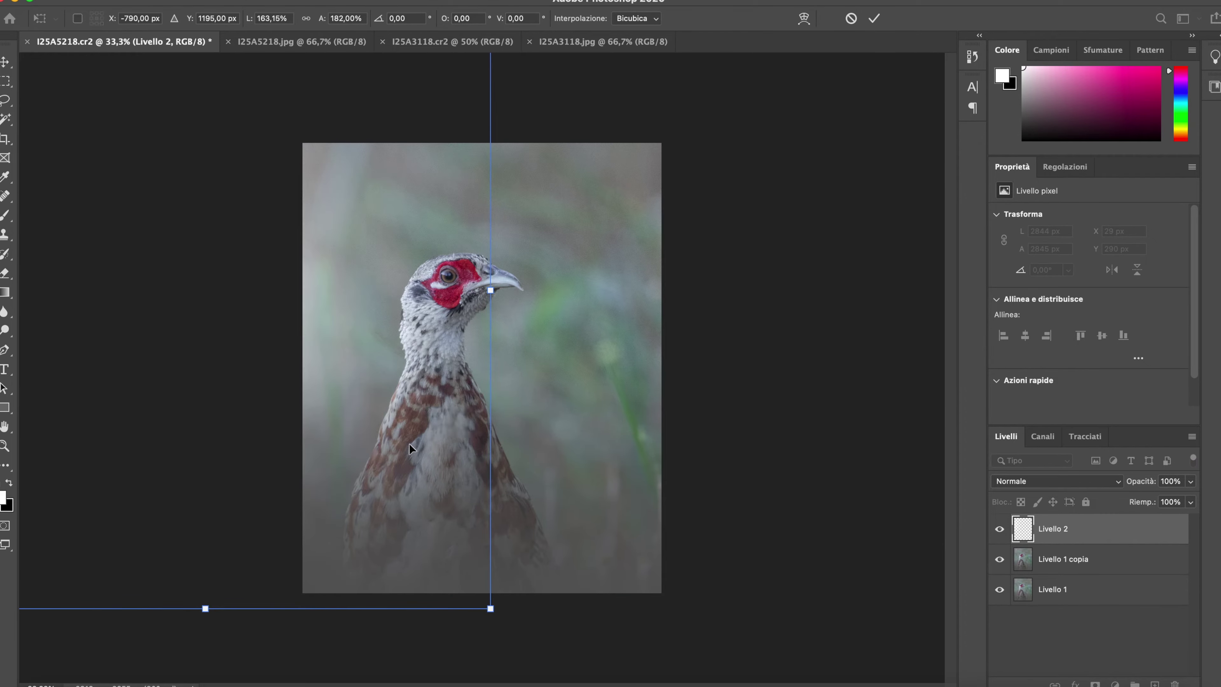
left_click_drag(403, 368, 409, 367)
left_click_drag(370, 300, 372, 312)
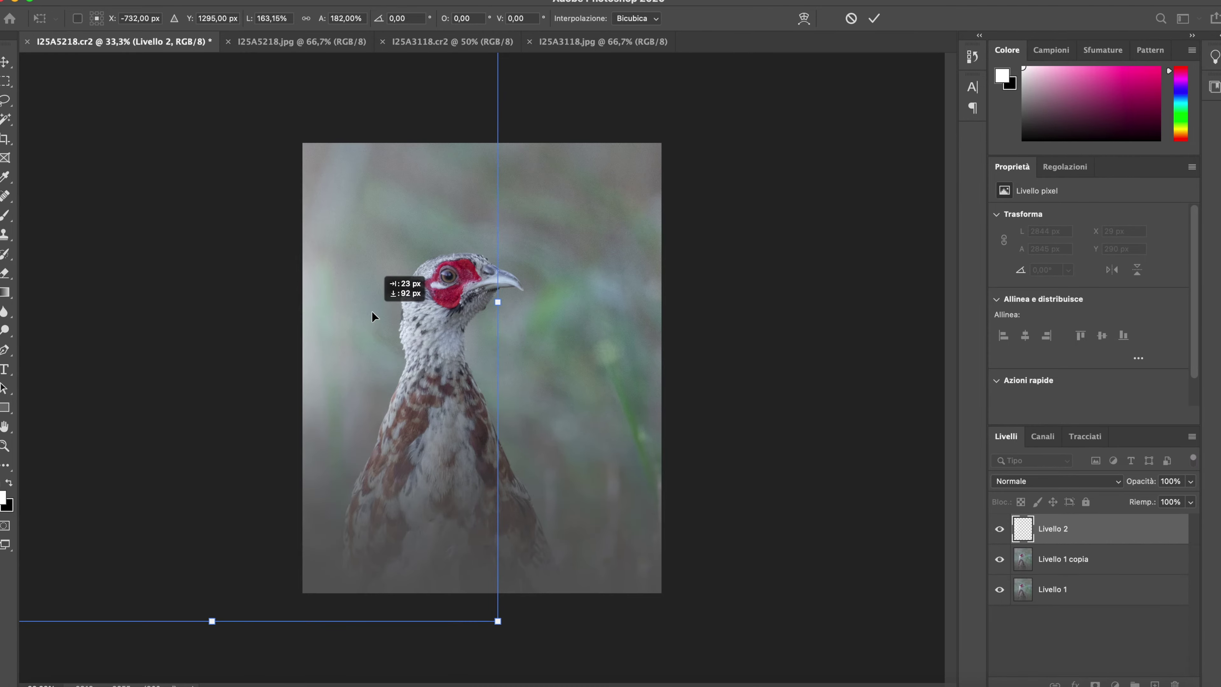
left_click_drag(360, 223, 359, 222)
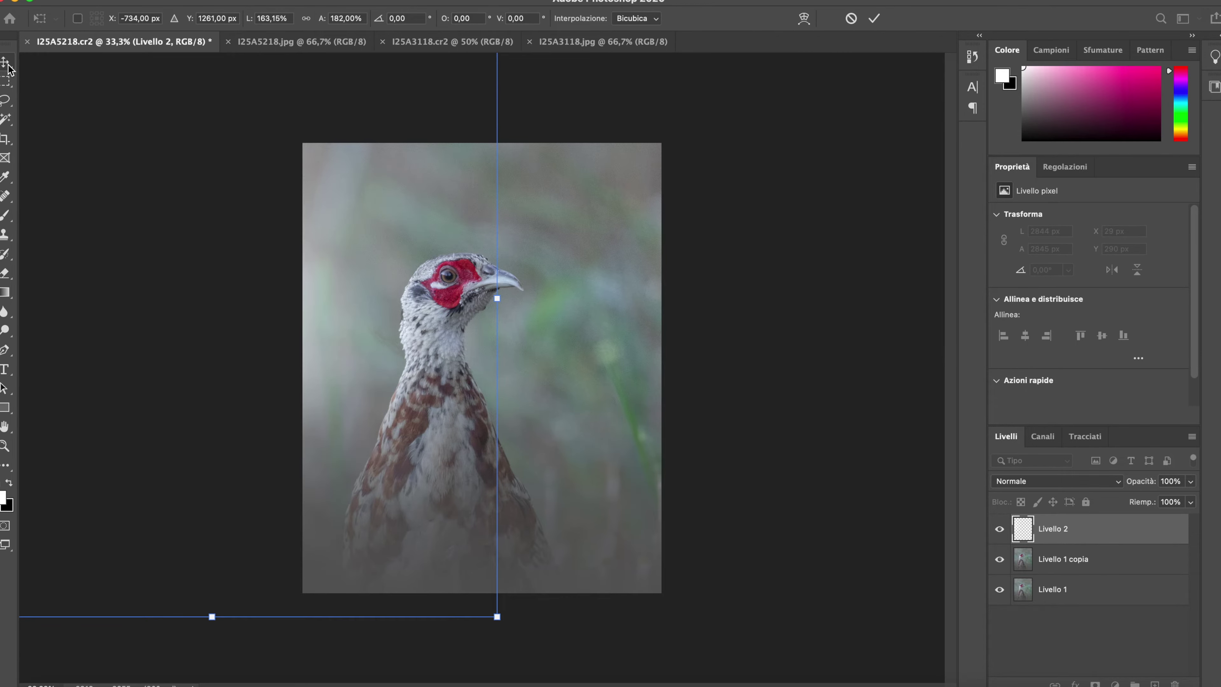
key("Return")
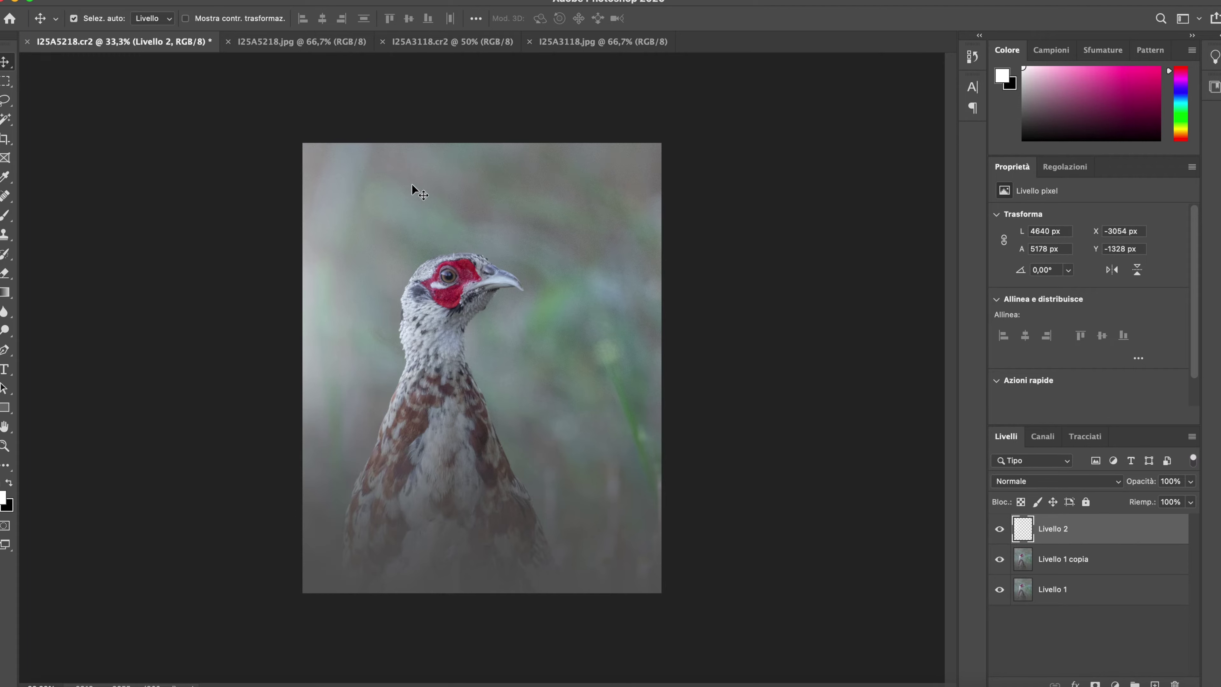
Step: Merge visible layers into Livello 2 and duplicate it as Livello 2 copia
left_click(252, 1)
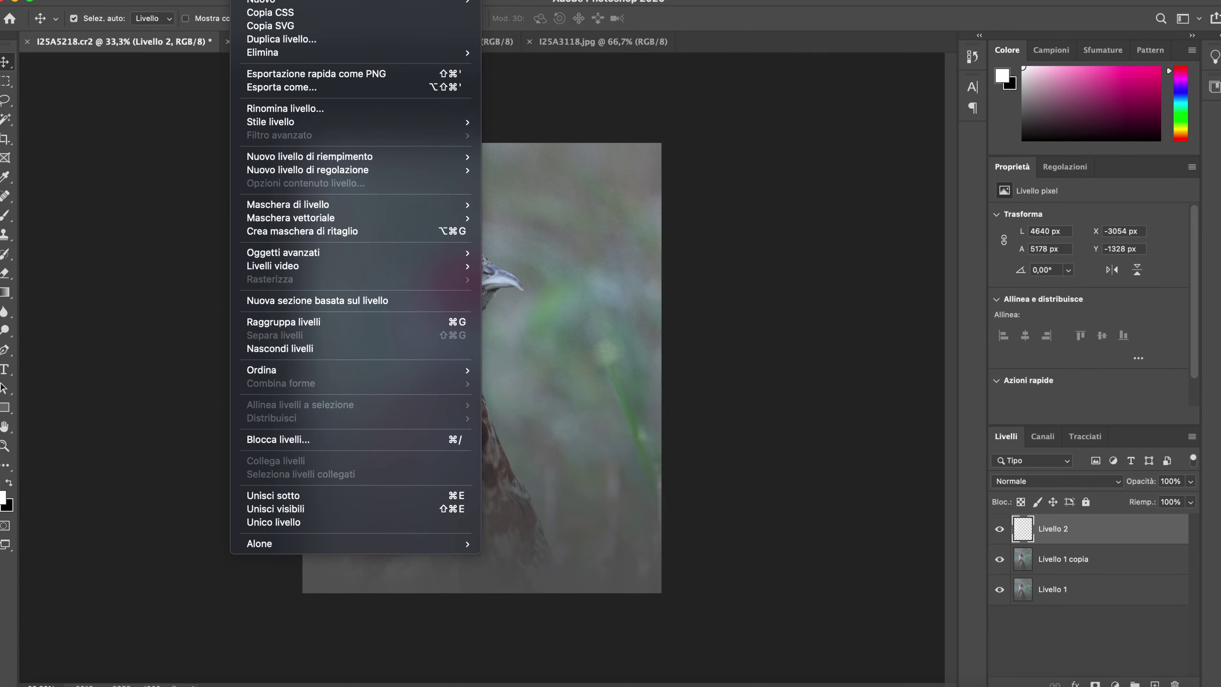
left_click(312, 509)
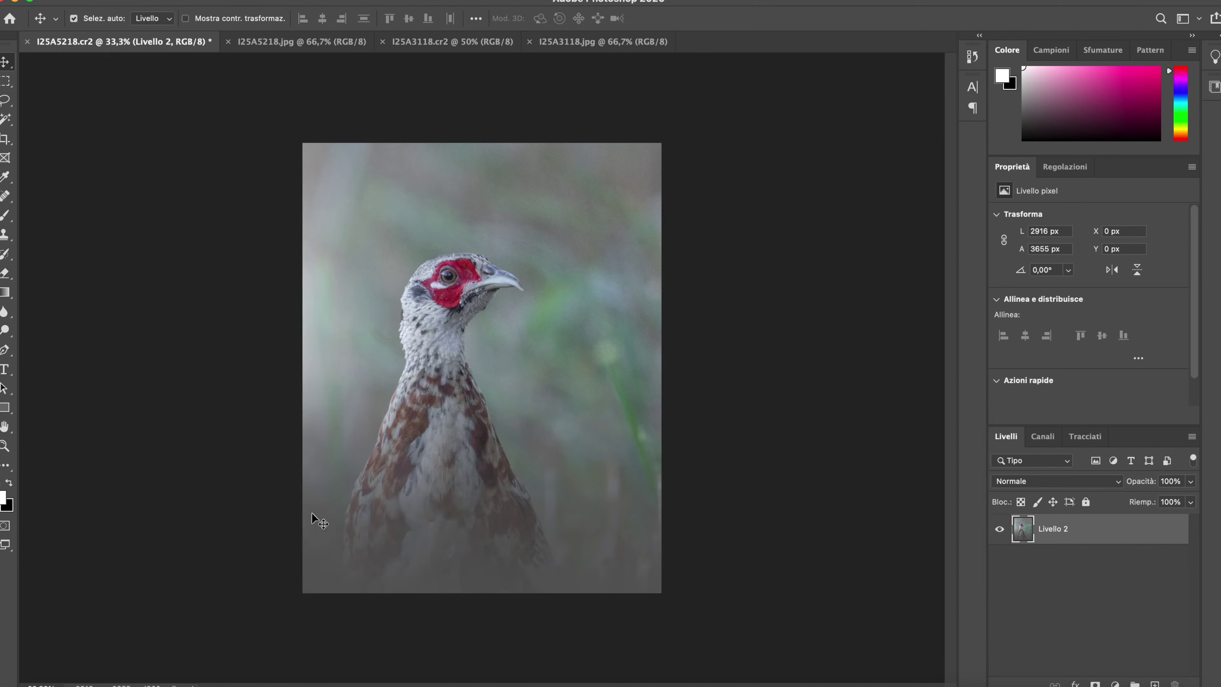
key("ctrl+j")
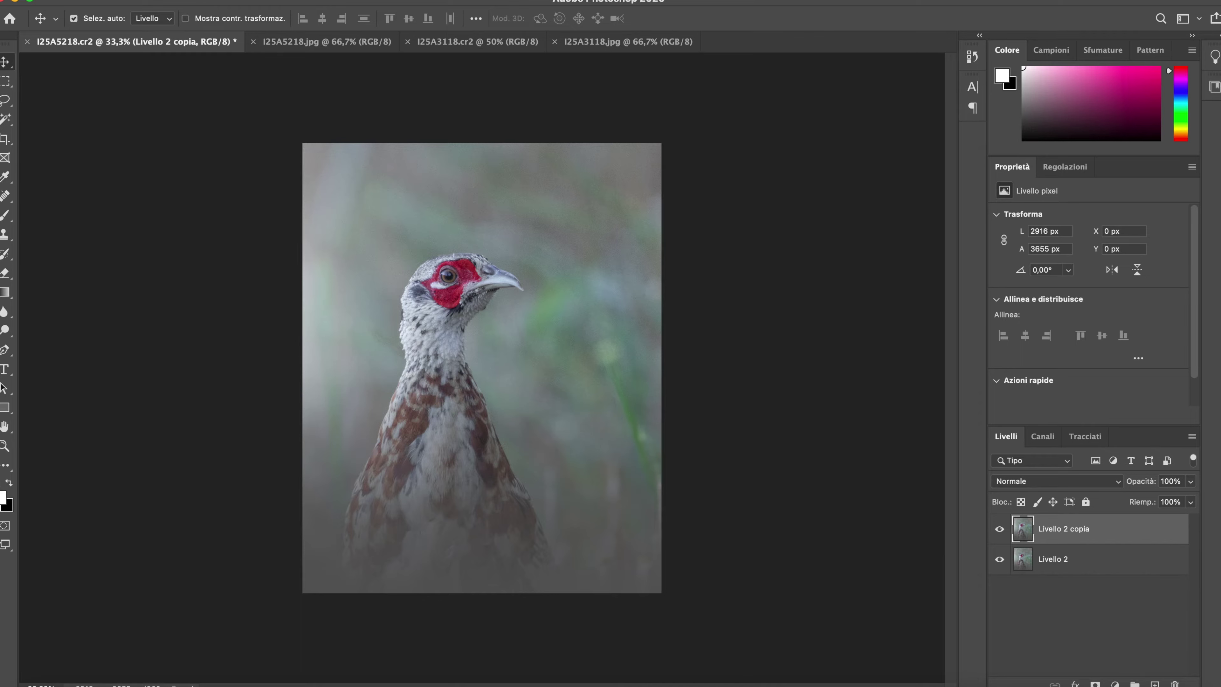
Step: Apply Brightness/Contrast to Livello 2 copia with brightness -42, contrast left at 0
left_click(197, 0)
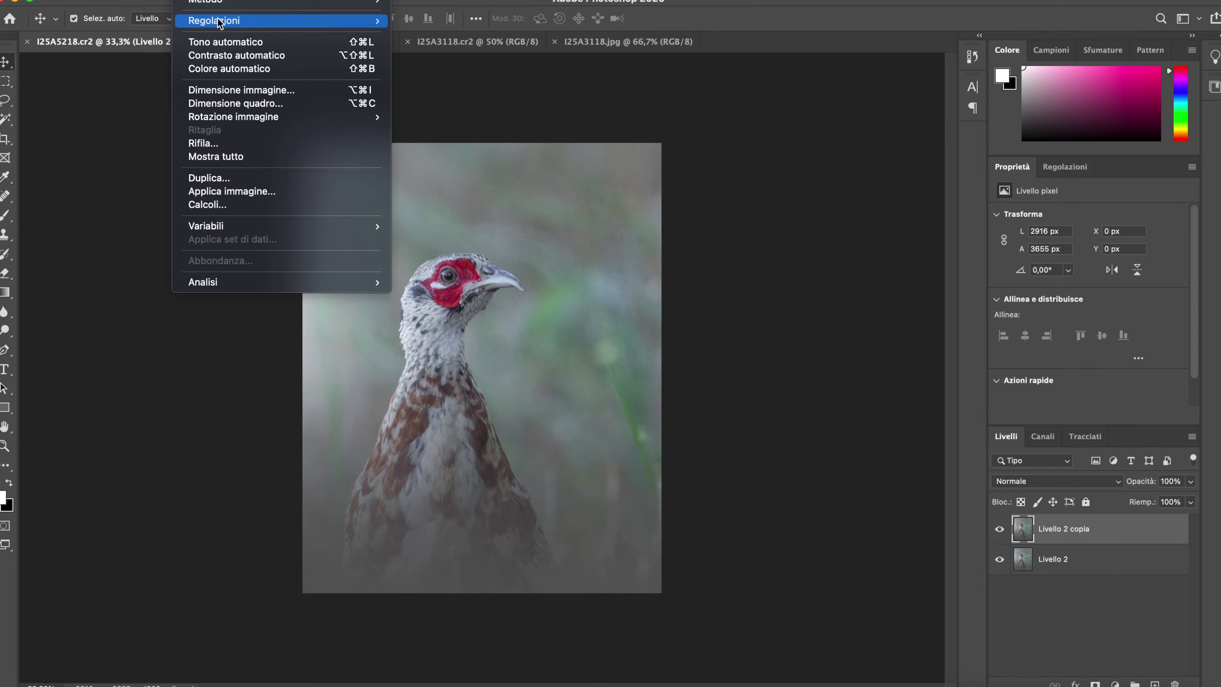
mouse_move(213, 20)
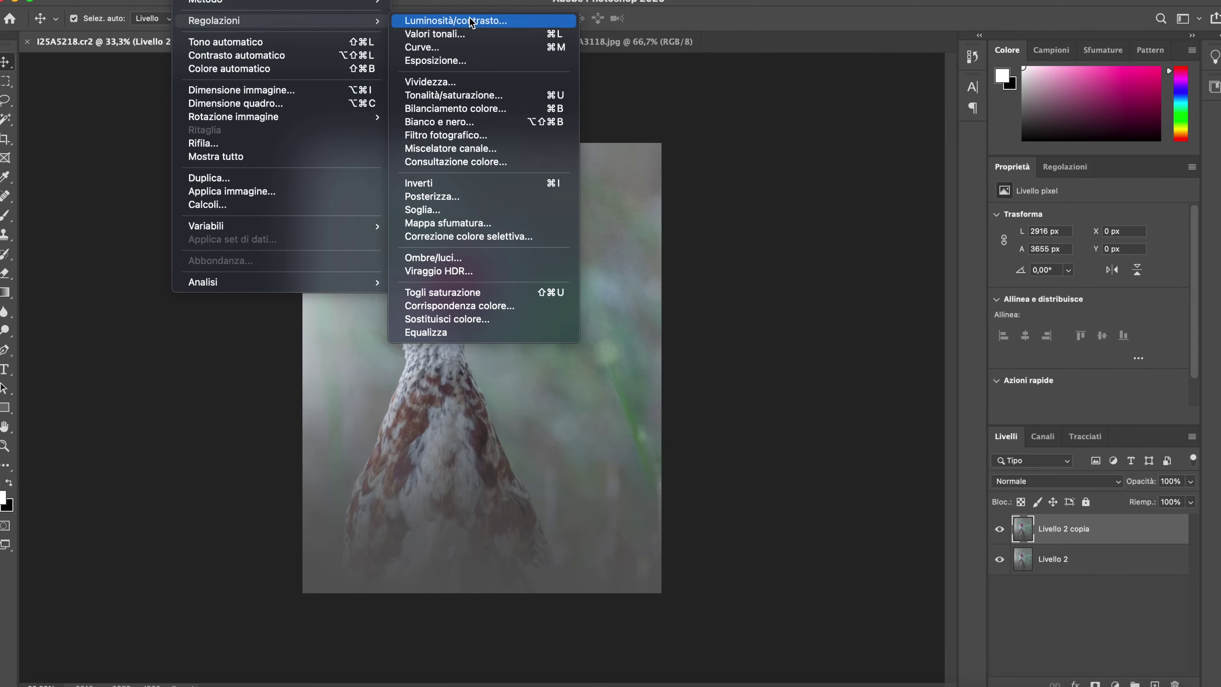
left_click(471, 21)
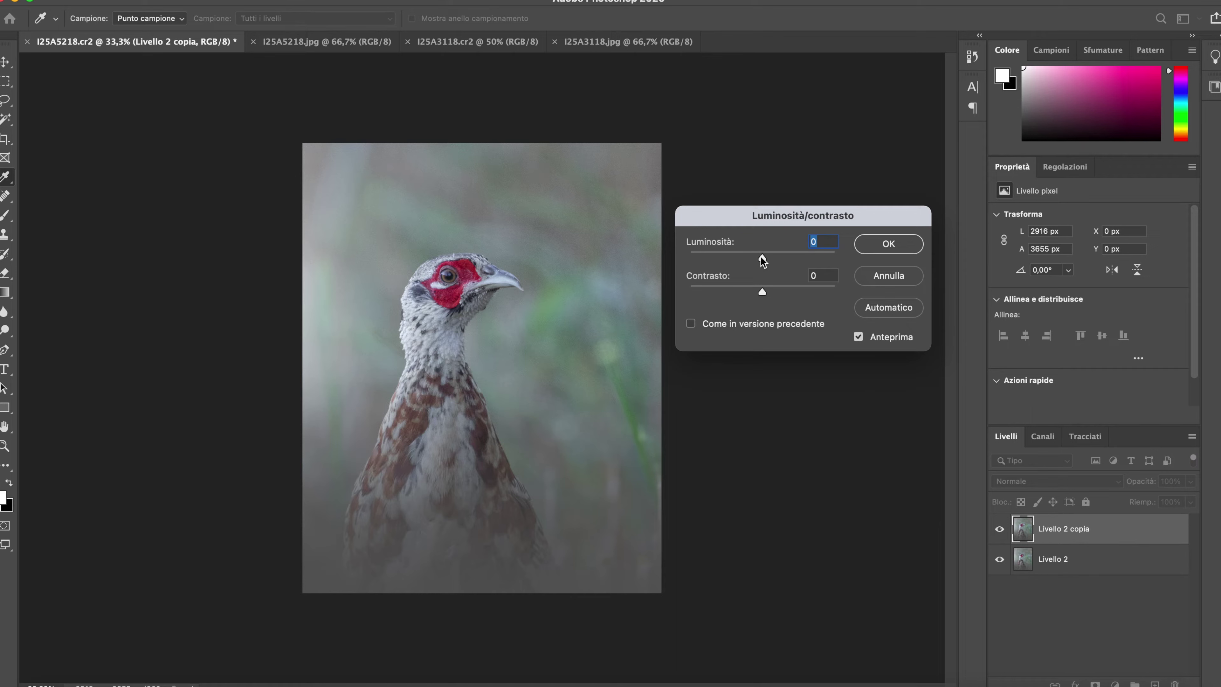
left_click_drag(762, 258, 742, 262)
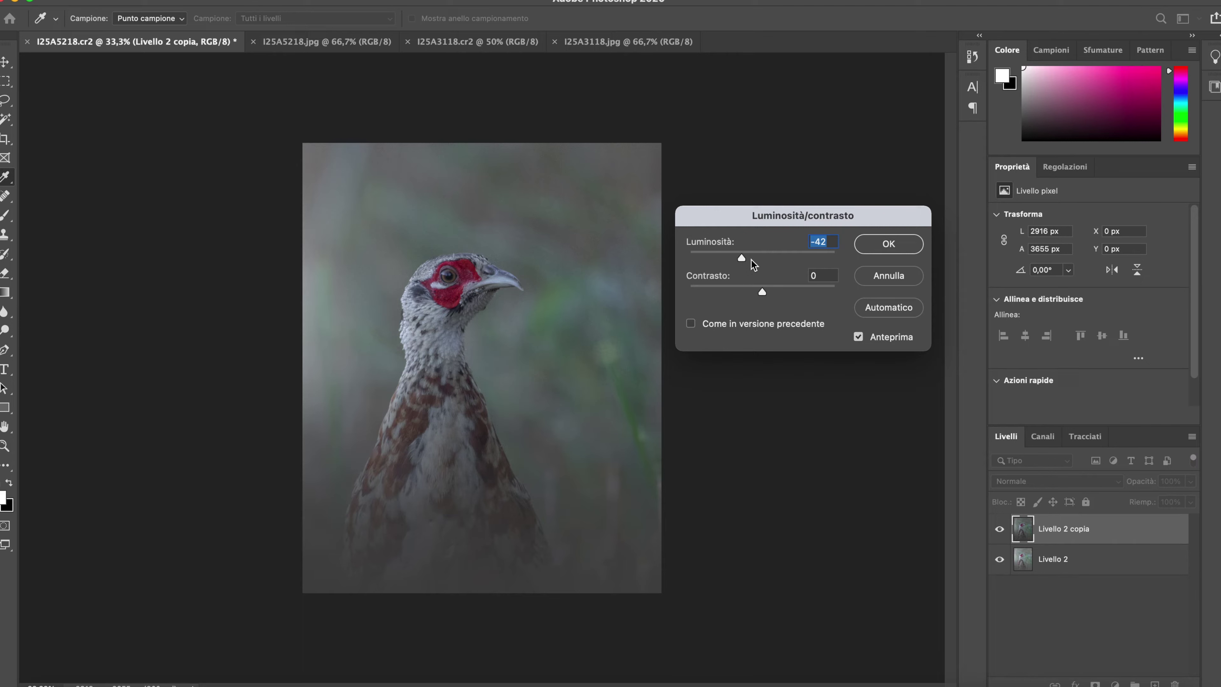
left_click(887, 246)
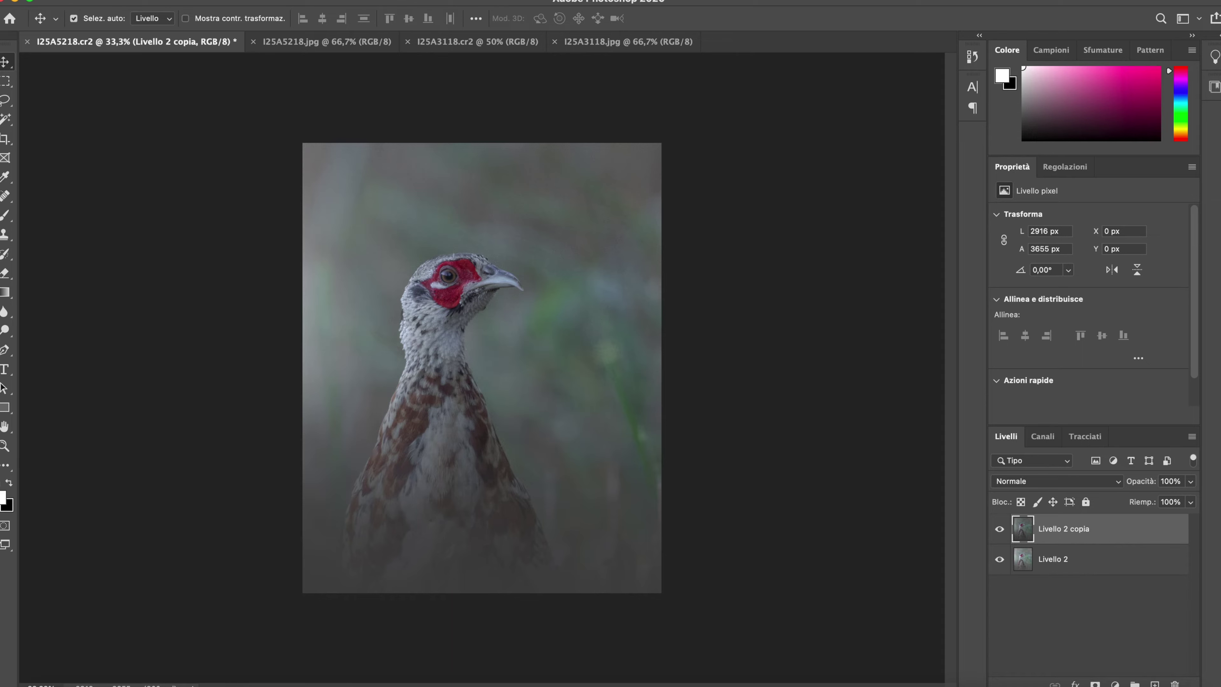
Step: Select the Eraser, toggle the darkened copy to compare, and set brush hardness to 1%
left_click(5, 276)
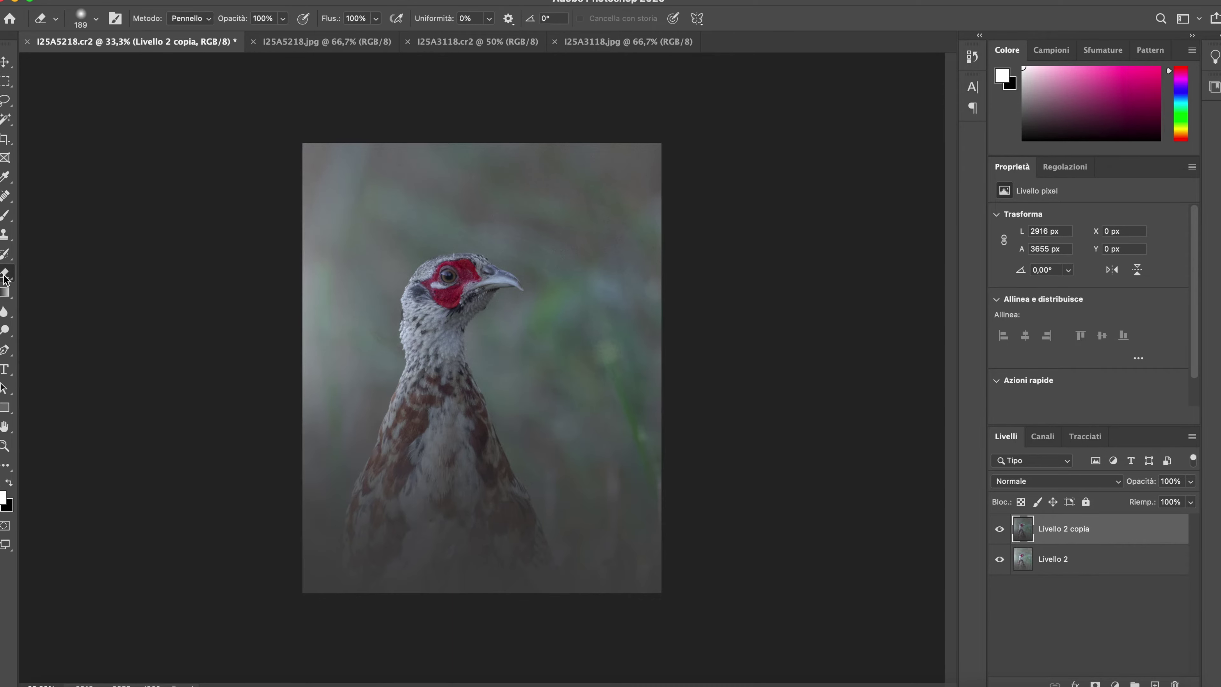
left_click(999, 530)
left_click(999, 530)
left_click_drag(447, 311, 597, 312)
left_click(98, 20)
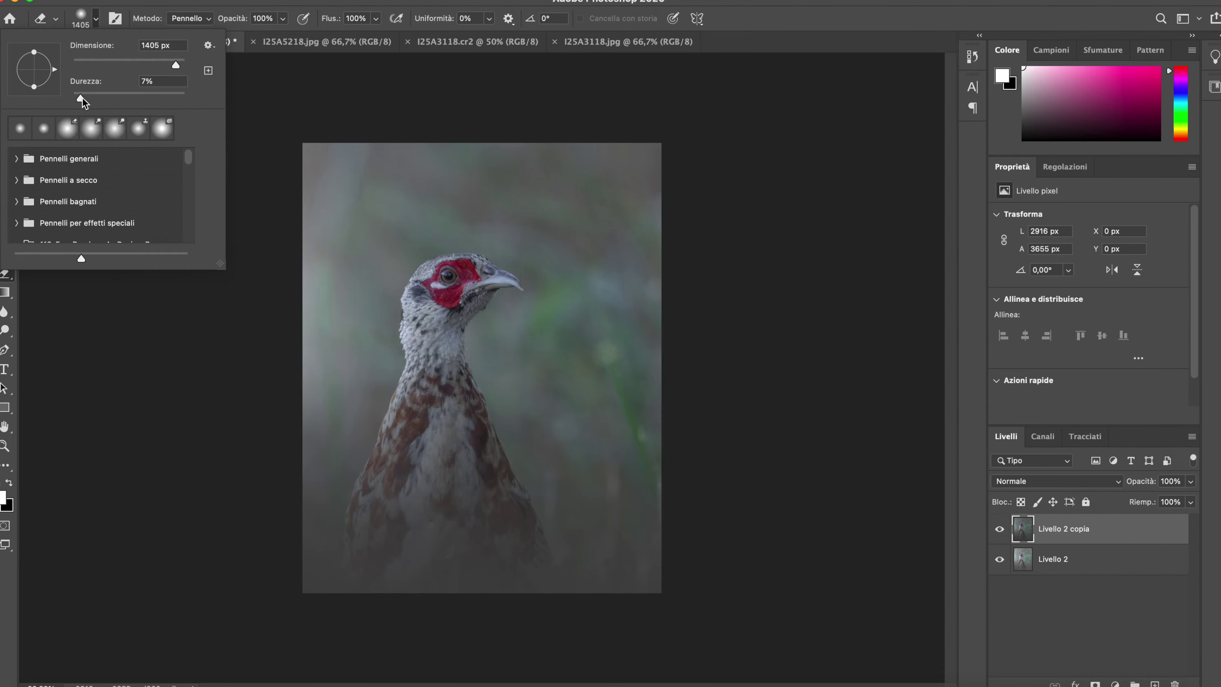
left_click_drag(83, 97, 75, 99)
left_click(96, 20)
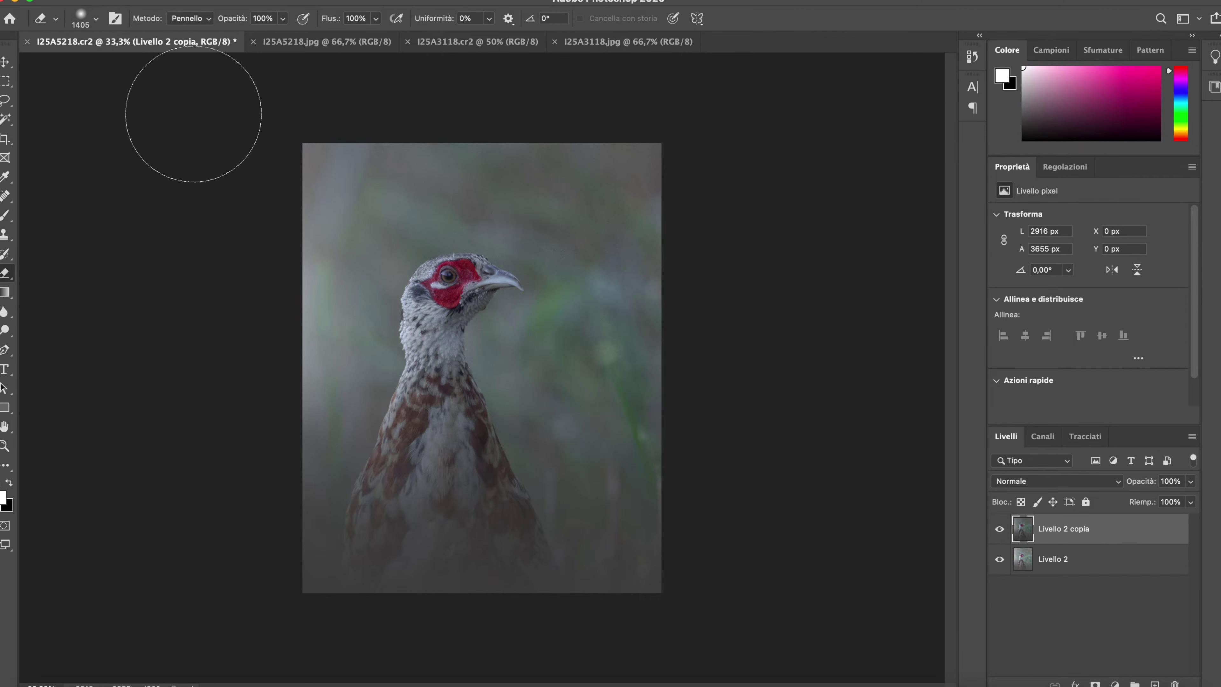
Step: Enlarge the eraser brush to about 2682 px and set its opacity to 63%
mouse_move(364, 301)
left_mouse_down()
mouse_move(415, 301)
mouse_move(397, 282)
left_mouse_up()
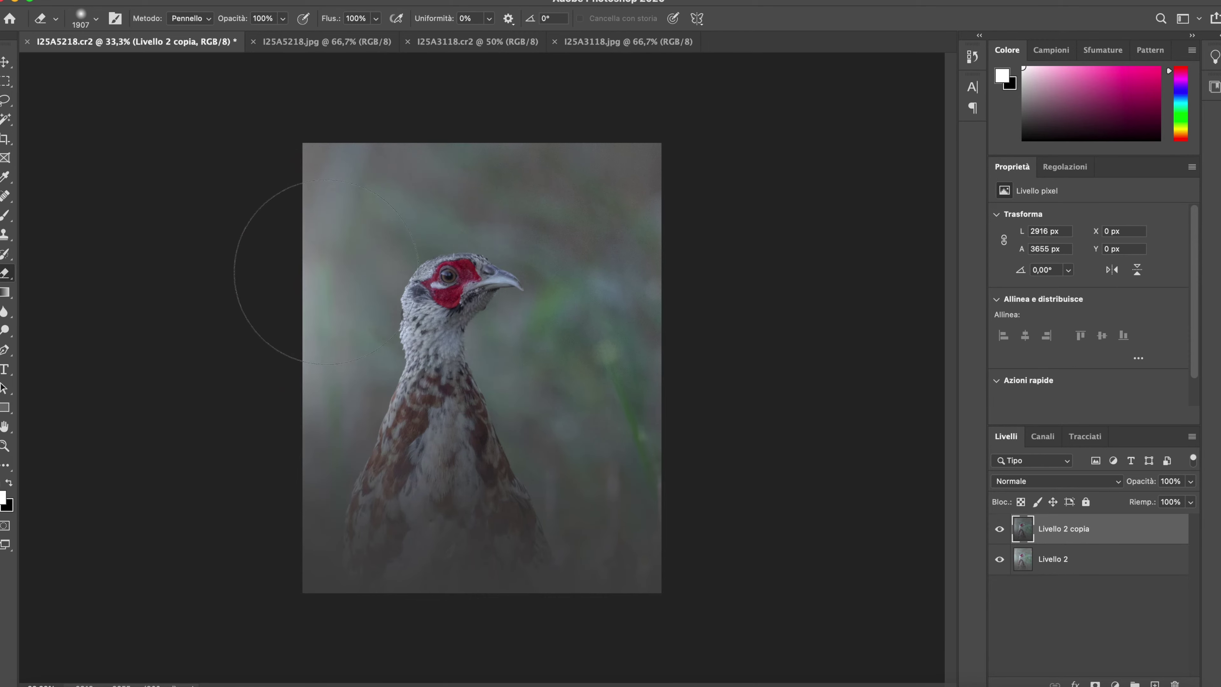
left_click_drag(283, 270, 301, 269)
left_click_drag(300, 266, 361, 271)
left_click(282, 19)
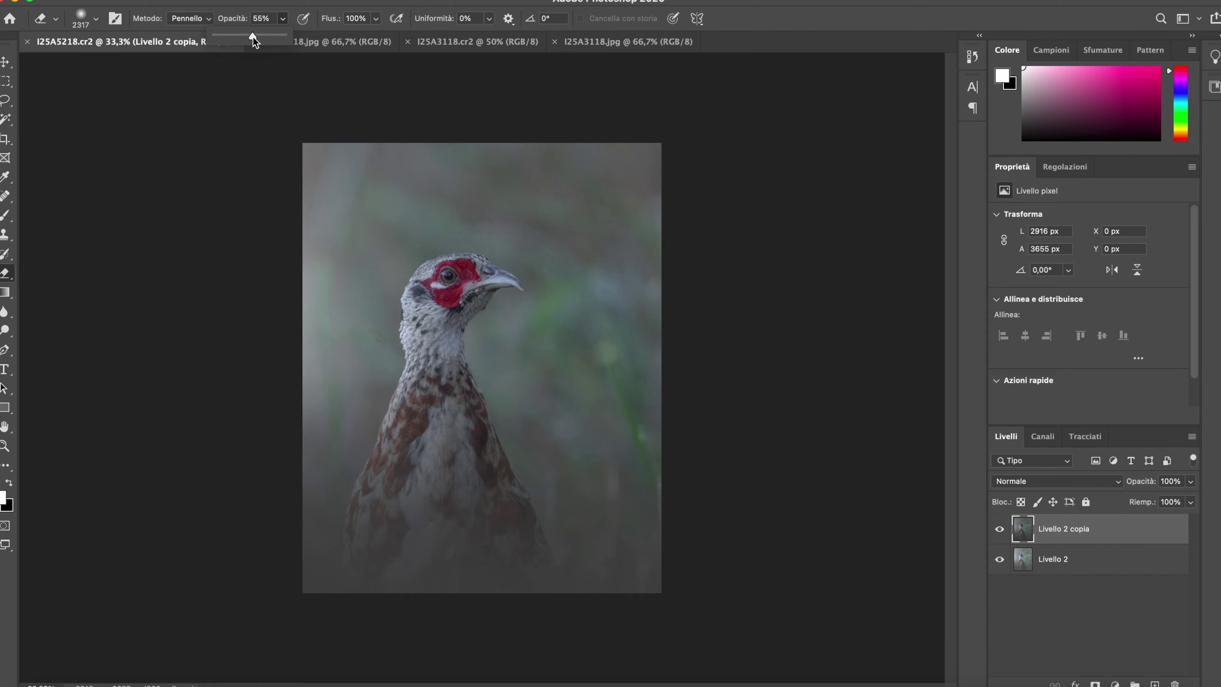
left_click_drag(255, 36, 257, 36)
Step: Erase the upper-left background twice with the soft eraser at 63% opacity
left_click_drag(347, 224, 355, 223)
left_click(323, 245)
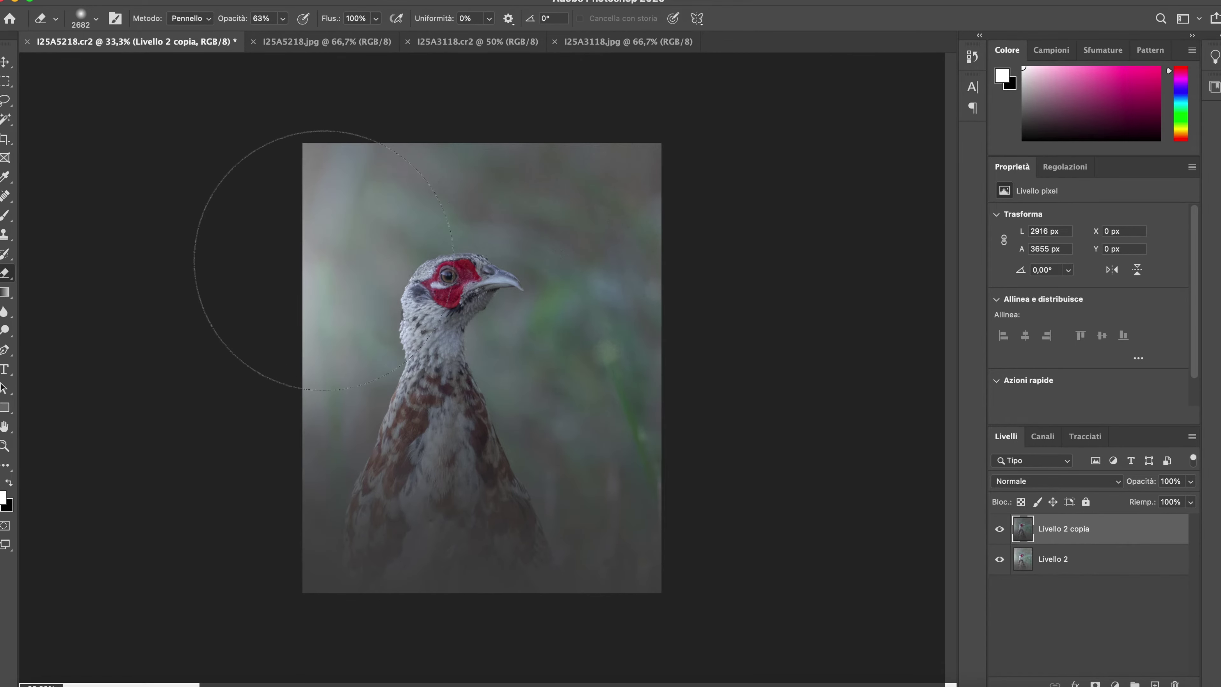
left_click(308, 197)
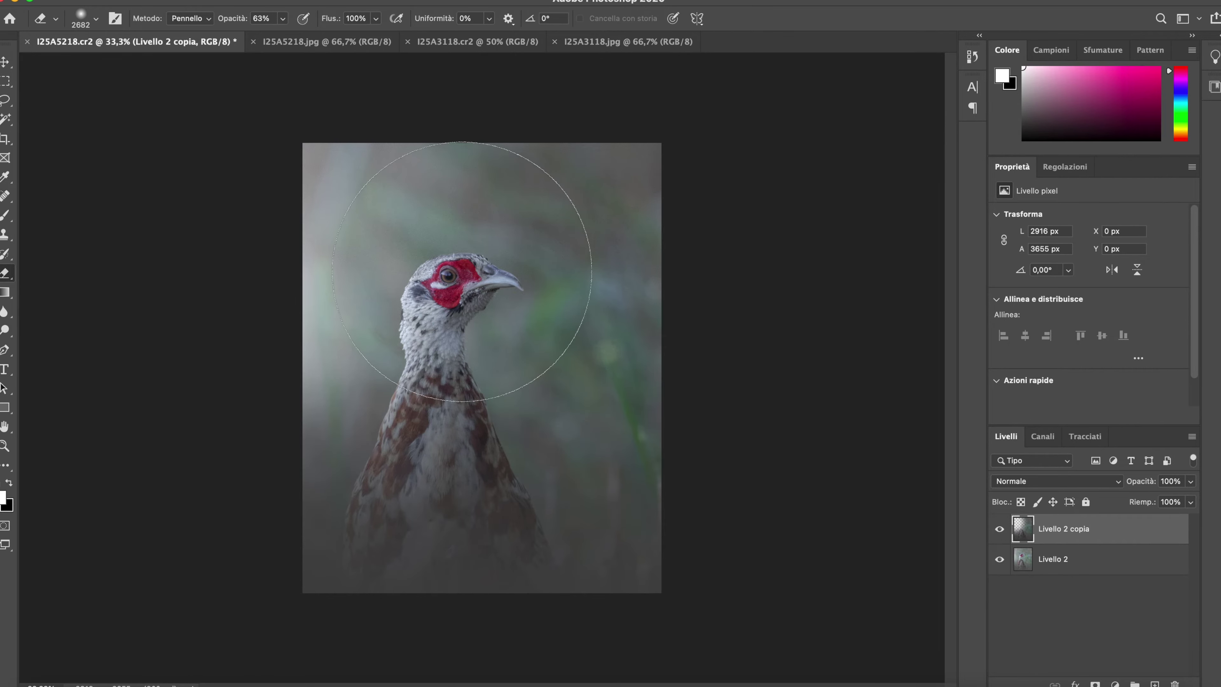
Step: Lower the eraser opacity to 40% and resize the brush for the chest
left_click_drag(541, 277, 281, 275)
left_click(282, 18)
left_click_drag(266, 35, 269, 35)
mouse_move(358, 252)
left_mouse_down()
mouse_move(435, 252)
mouse_move(472, 230)
left_mouse_up()
mouse_move(559, 404)
left_mouse_down()
mouse_move(423, 390)
mouse_move(451, 390)
left_mouse_up()
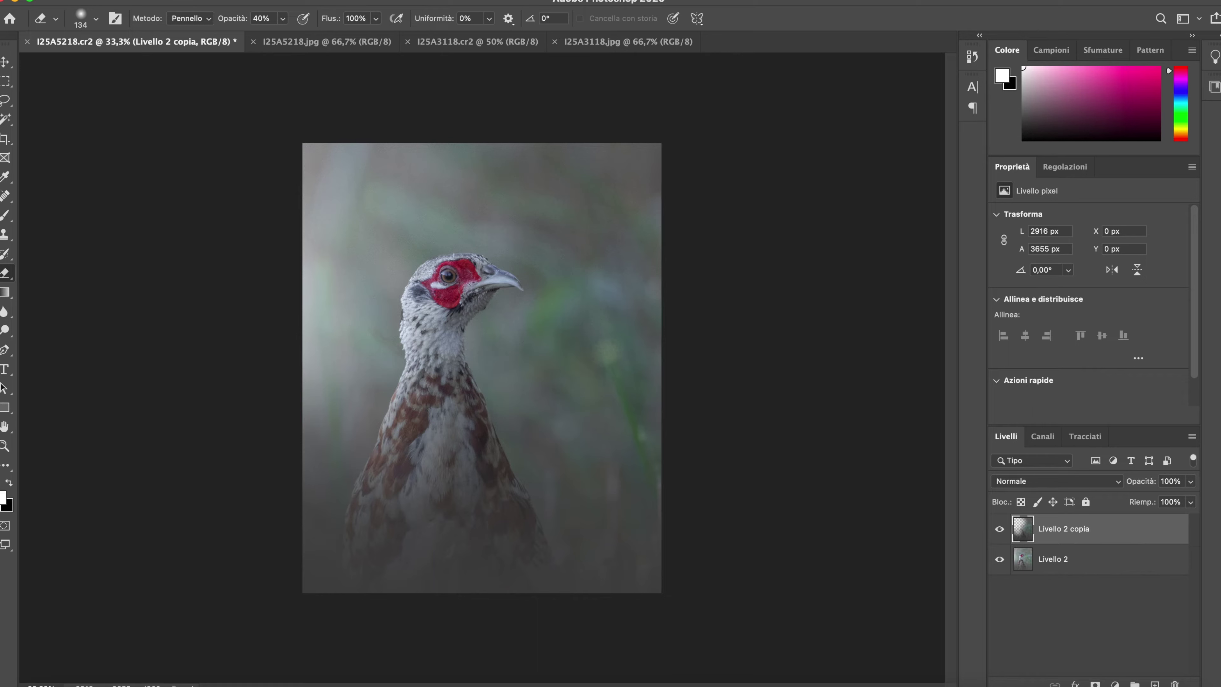
left_click_drag(406, 426, 413, 425)
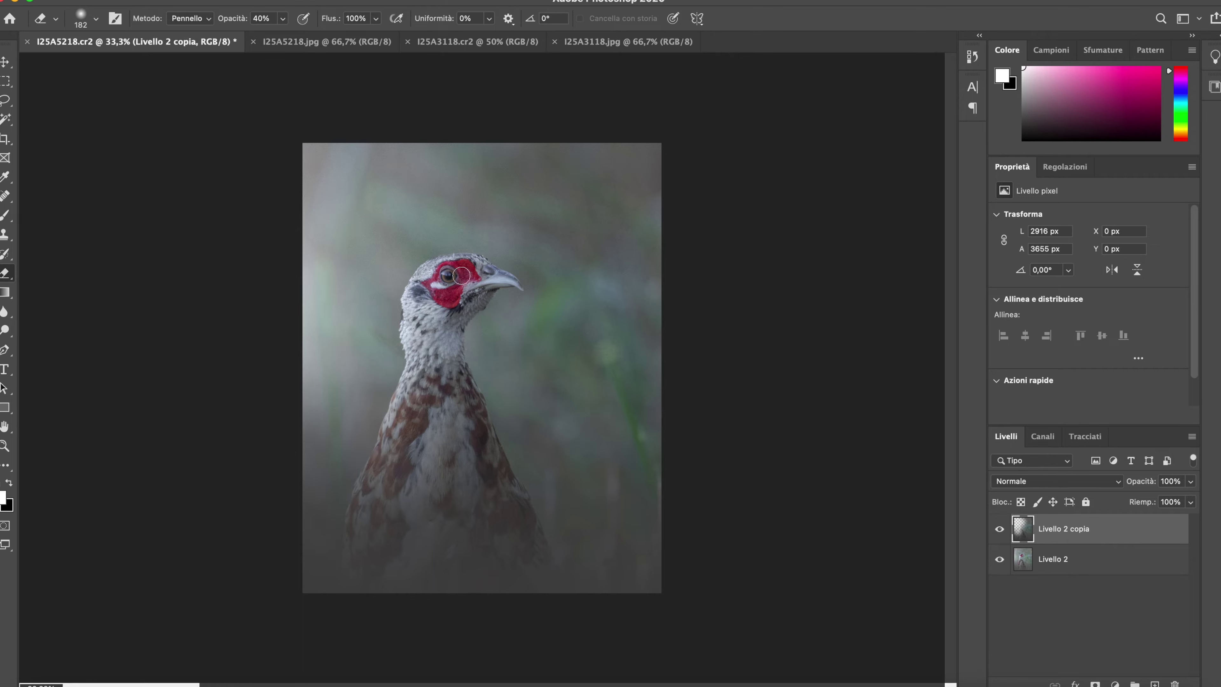
left_click_drag(517, 288, 502, 284)
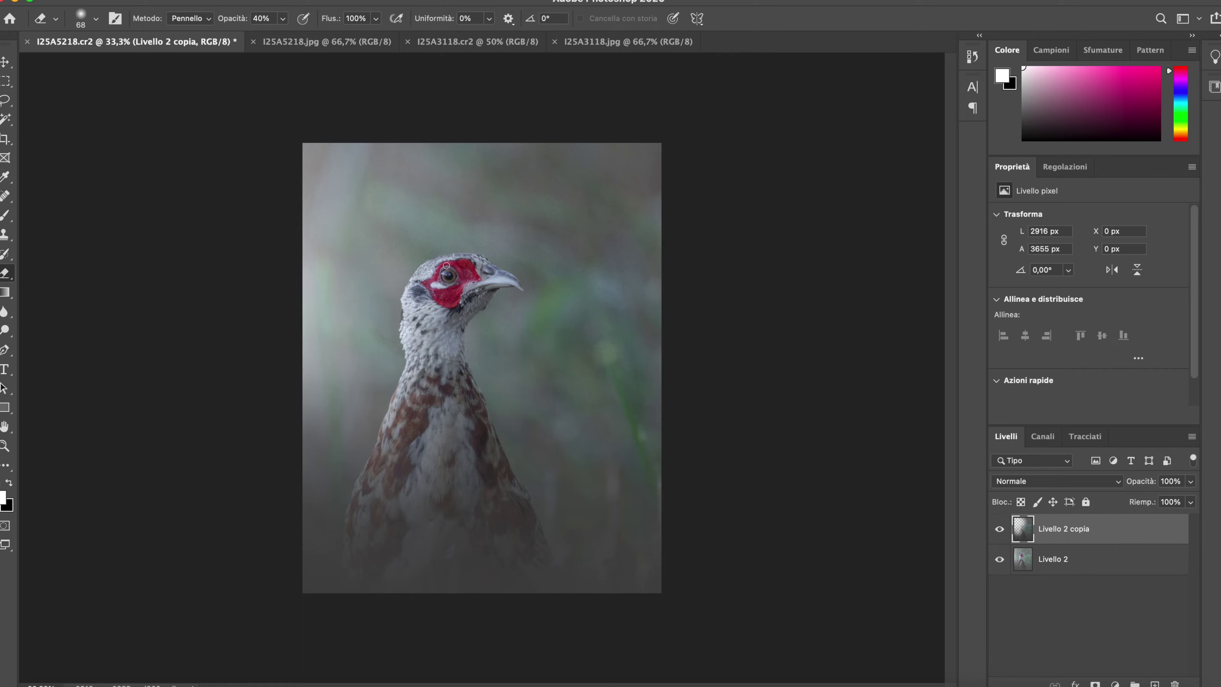
left_click_drag(506, 284, 533, 283)
left_click_drag(492, 281, 468, 278)
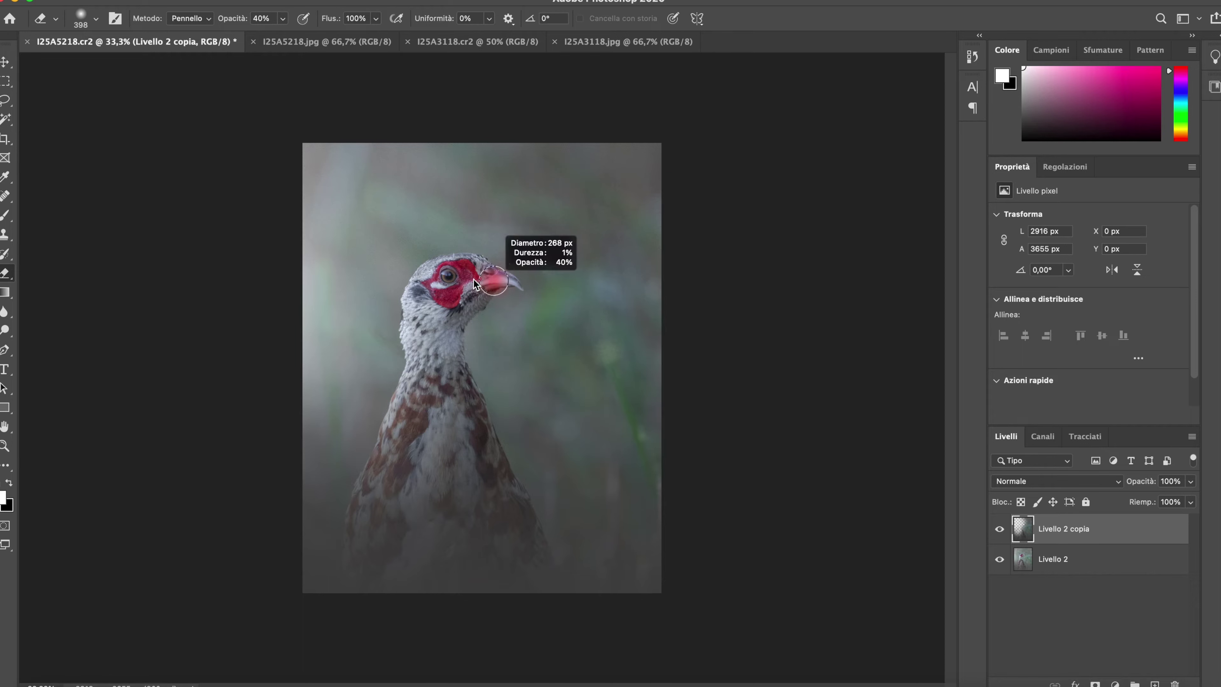
left_click_drag(431, 452, 459, 455)
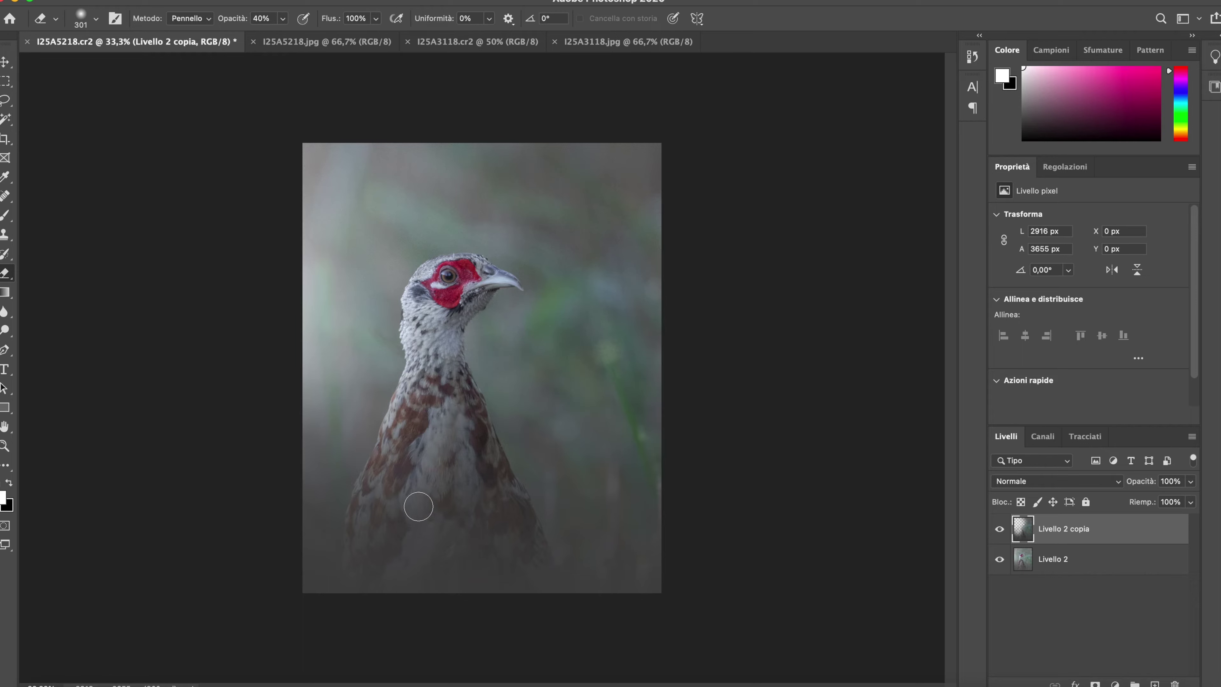
left_click_drag(444, 444, 469, 444)
Step: At 19% opacity, fade the lower-left chest feathers and shrink the eraser to 362 px
left_click(282, 19)
left_click_drag(269, 36, 268, 36)
left_click_drag(382, 408, 399, 409)
mouse_move(405, 476)
left_mouse_down()
mouse_move(342, 531)
mouse_move(403, 482)
left_mouse_up()
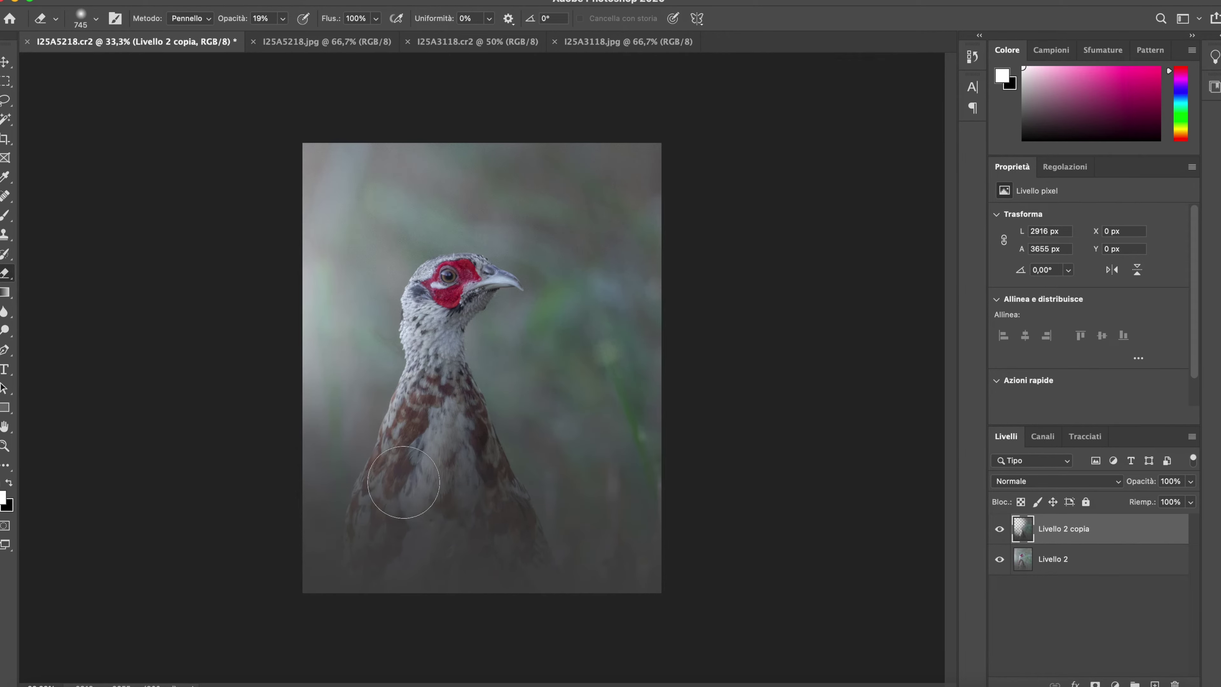
left_click(446, 422, "ctrl+alt")
left_click_drag(446, 422, 408, 425)
scroll(454, 249, "up", 2)
Step: Zoom into the head and set a 26 px Dodge brush on Midtones at 14% exposure
scroll(451, 274, "up", 2)
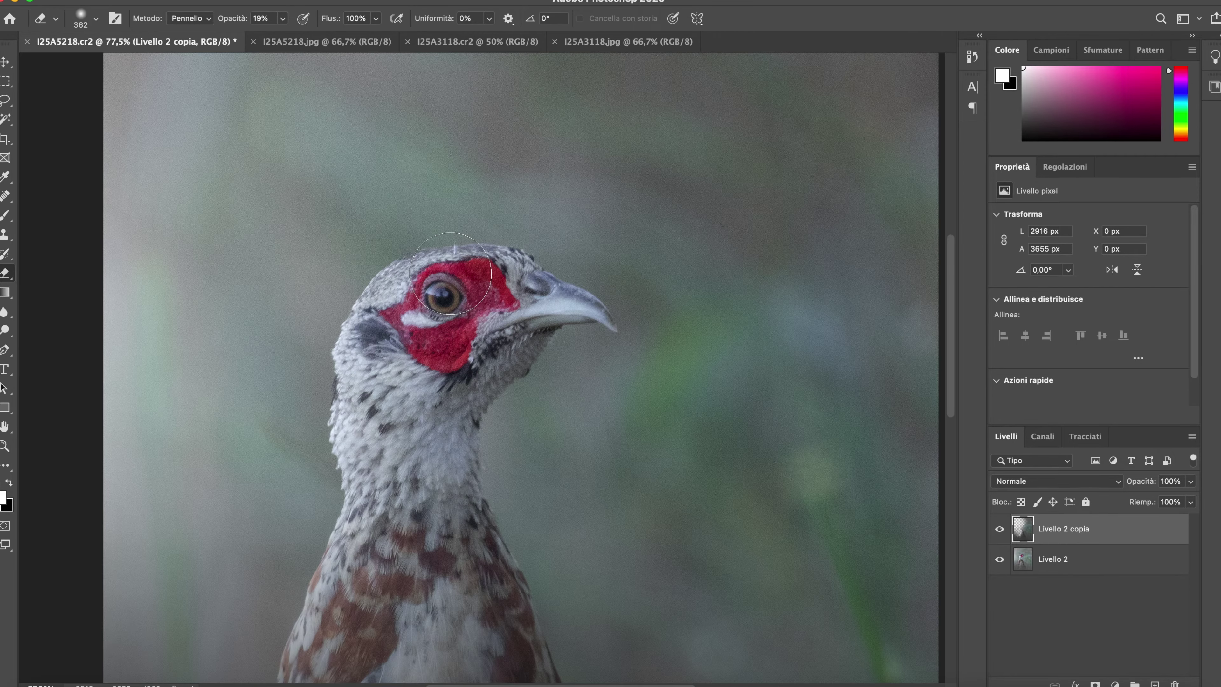
scroll(451, 274, "up", 2)
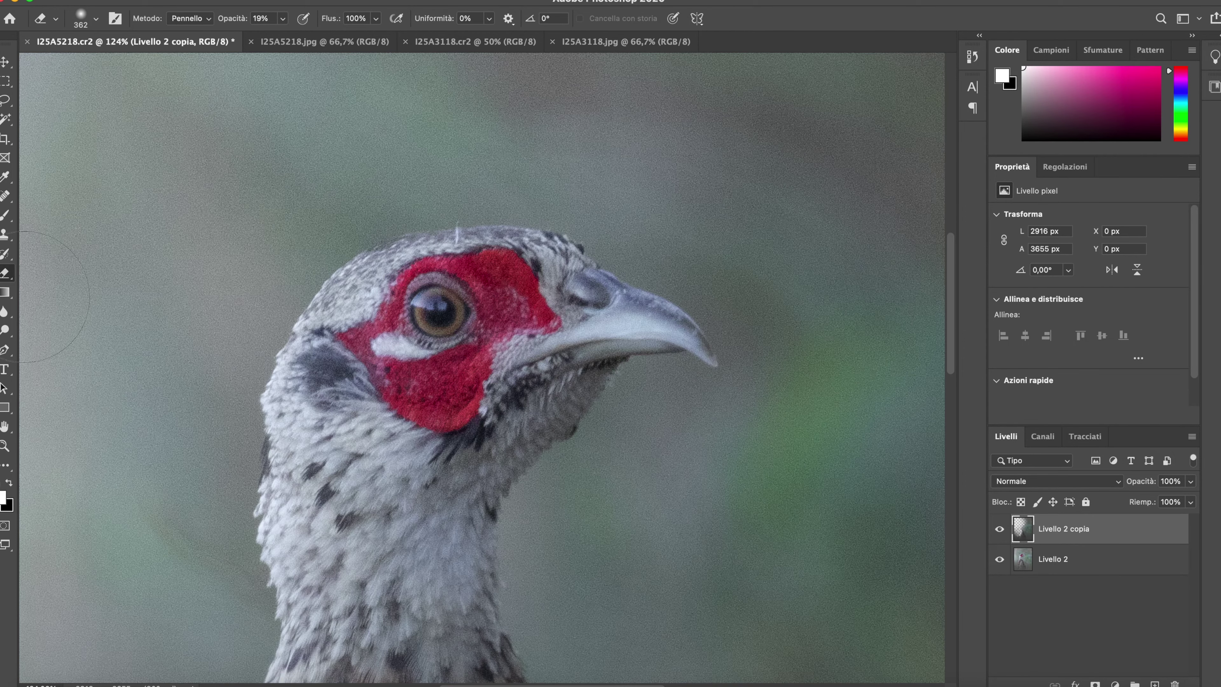
left_click(5, 331)
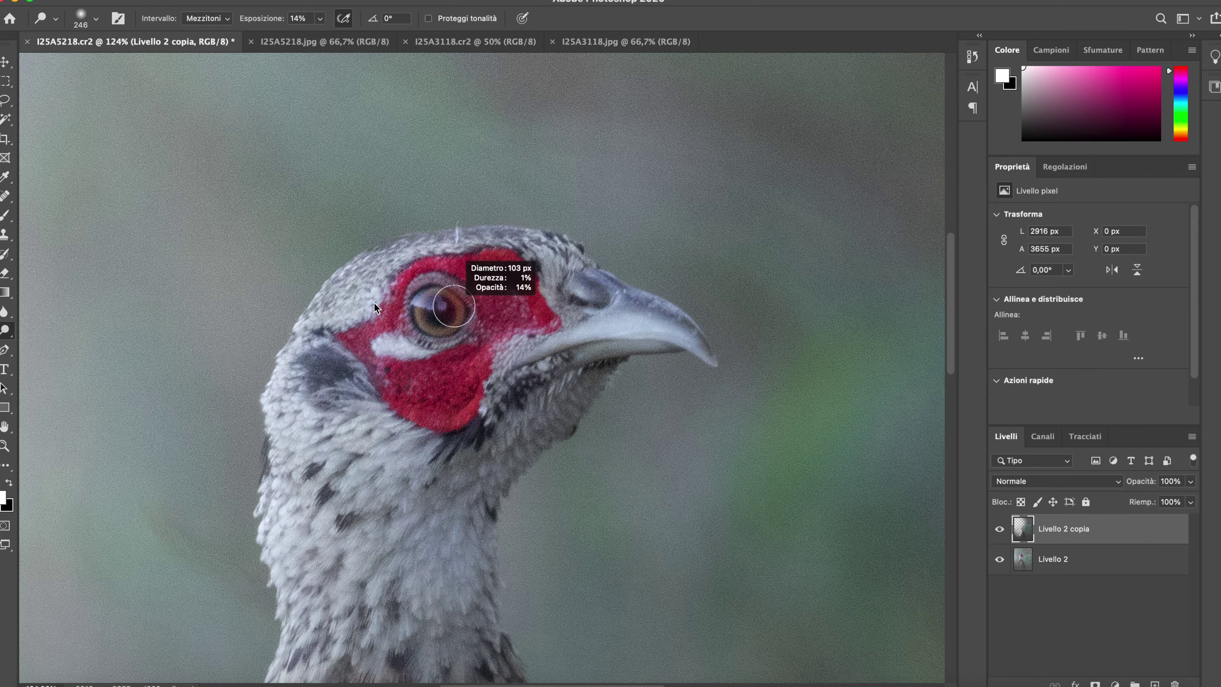
left_click_drag(455, 305, 353, 302)
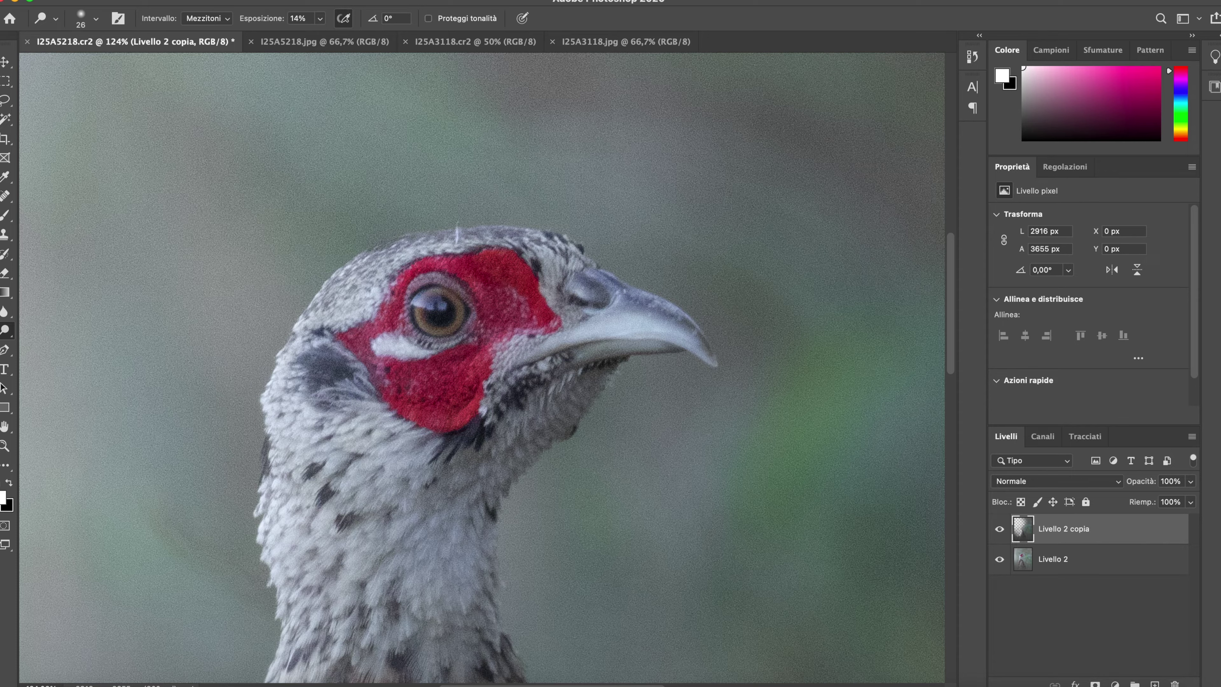
left_click(240, 0)
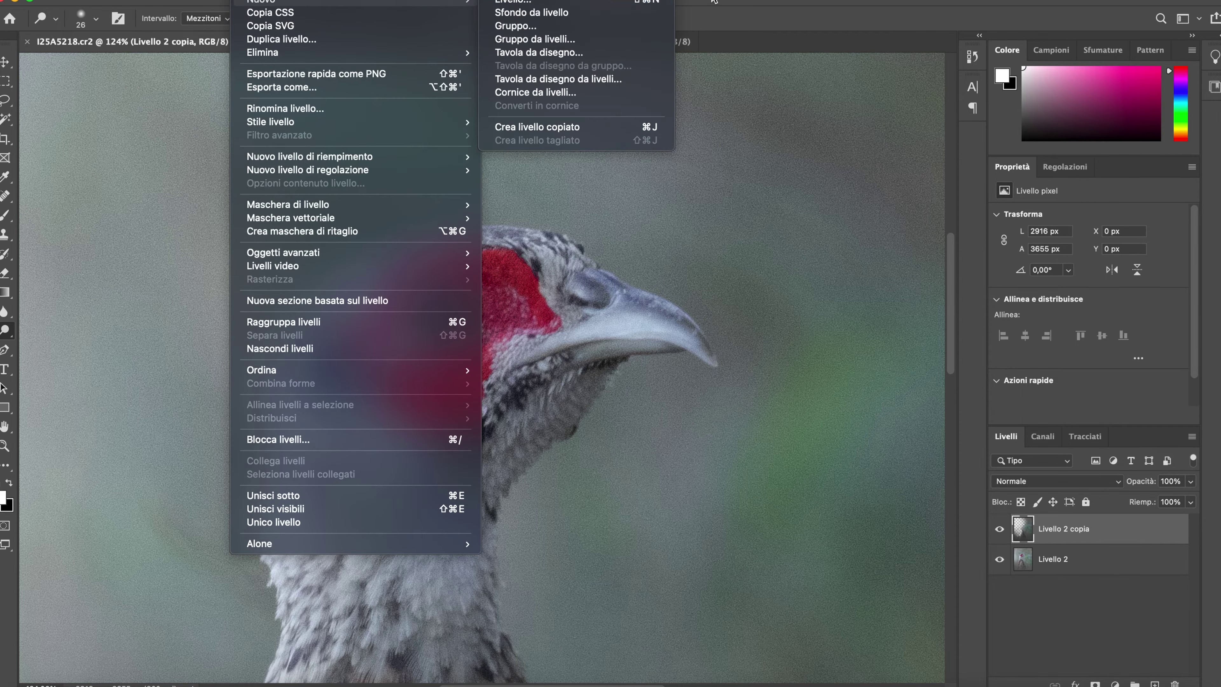
Step: Merge the visible layers and duplicate the result, creating Livello 2 copia 2
left_click(702, 3)
left_click(241, 0)
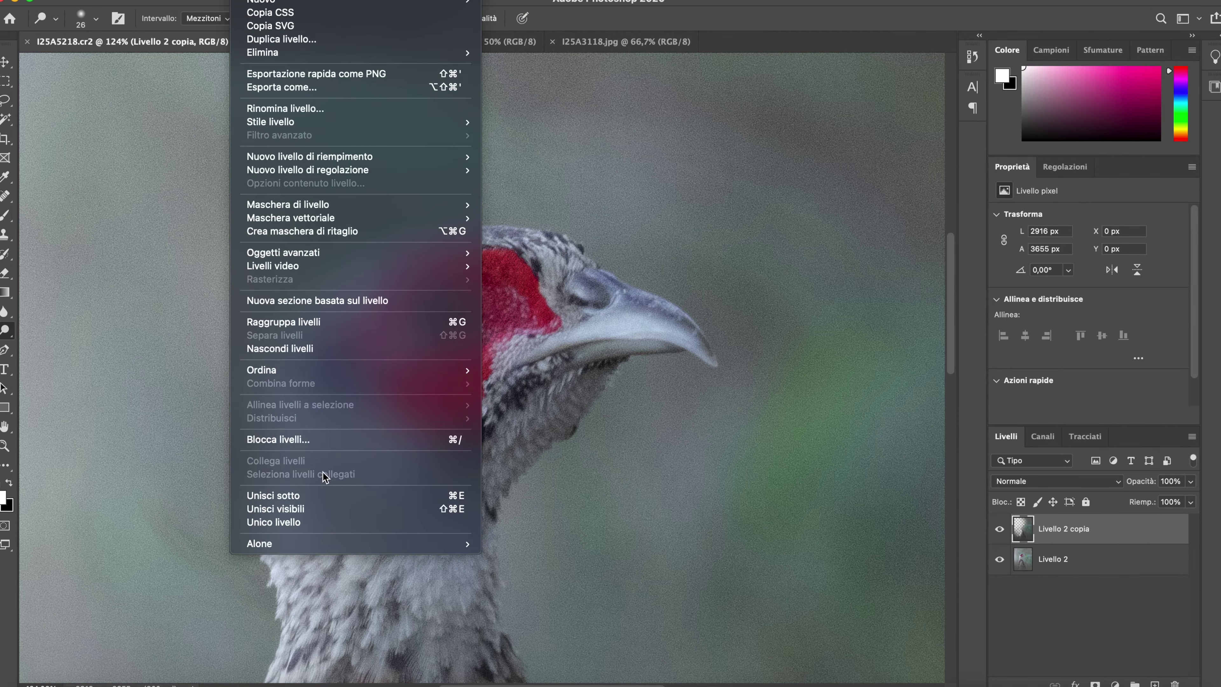
left_click(324, 510)
key("super+j")
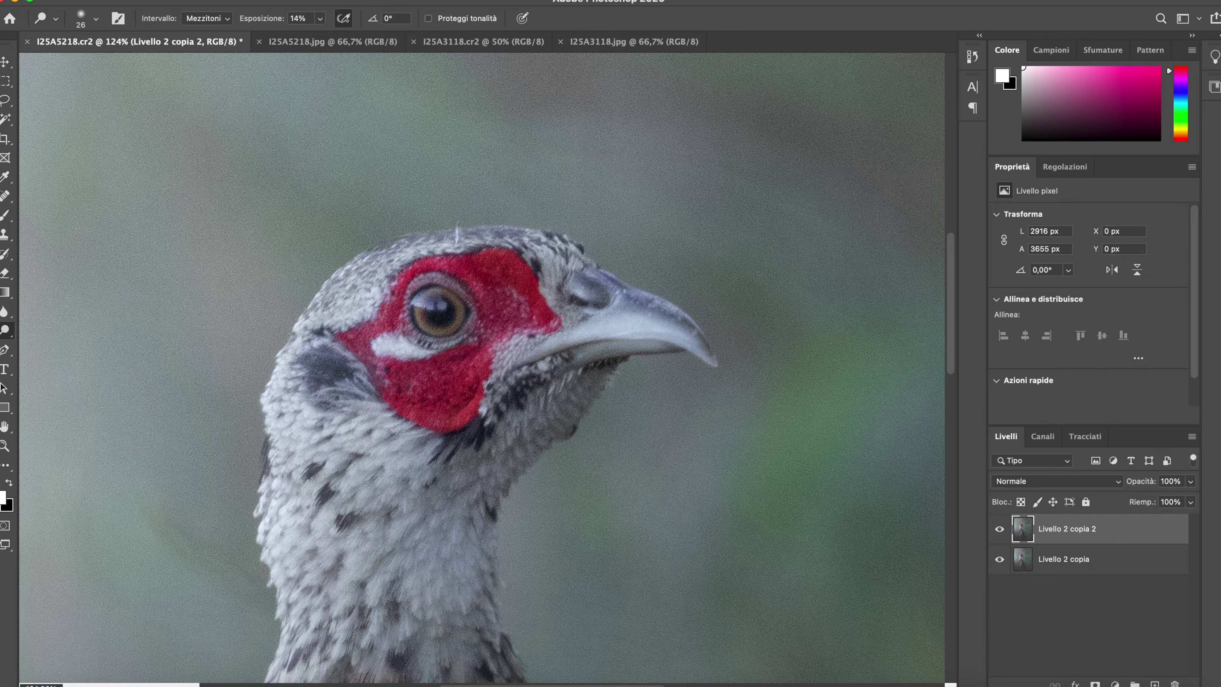
Step: Resize the dodge brush through 20, 10, 55, 113, 132 and 339 px around the eye
left_click_drag(419, 305, 421, 313)
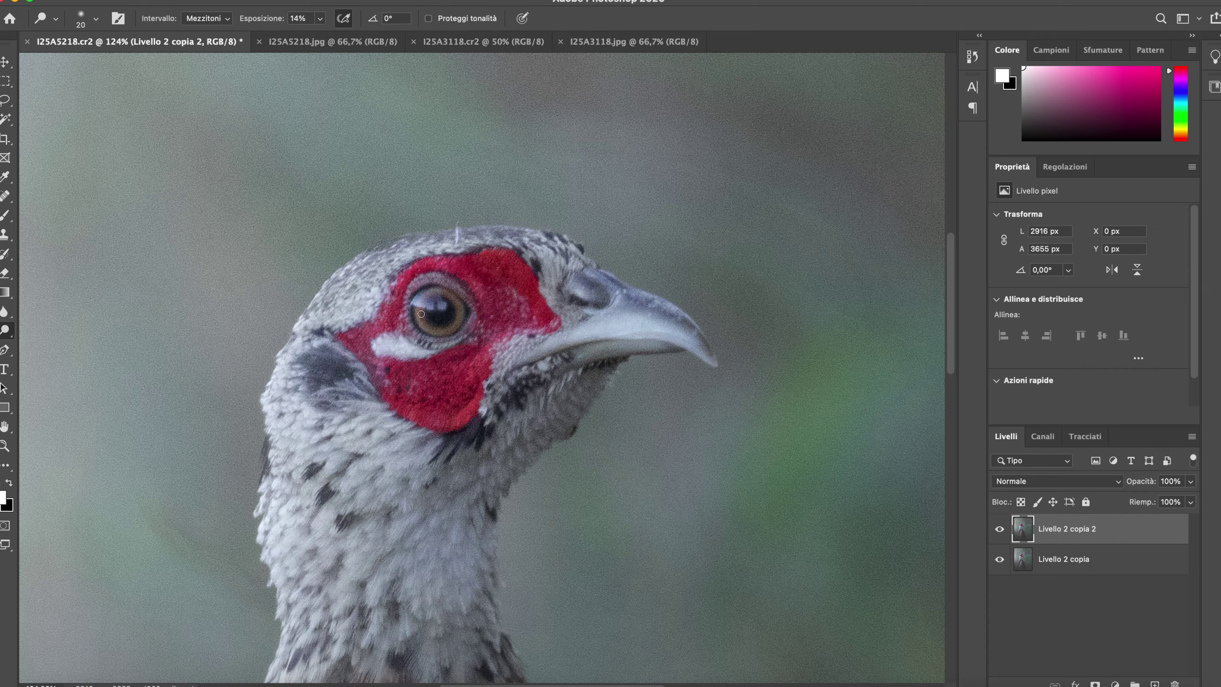
left_click_drag(436, 330, 424, 329)
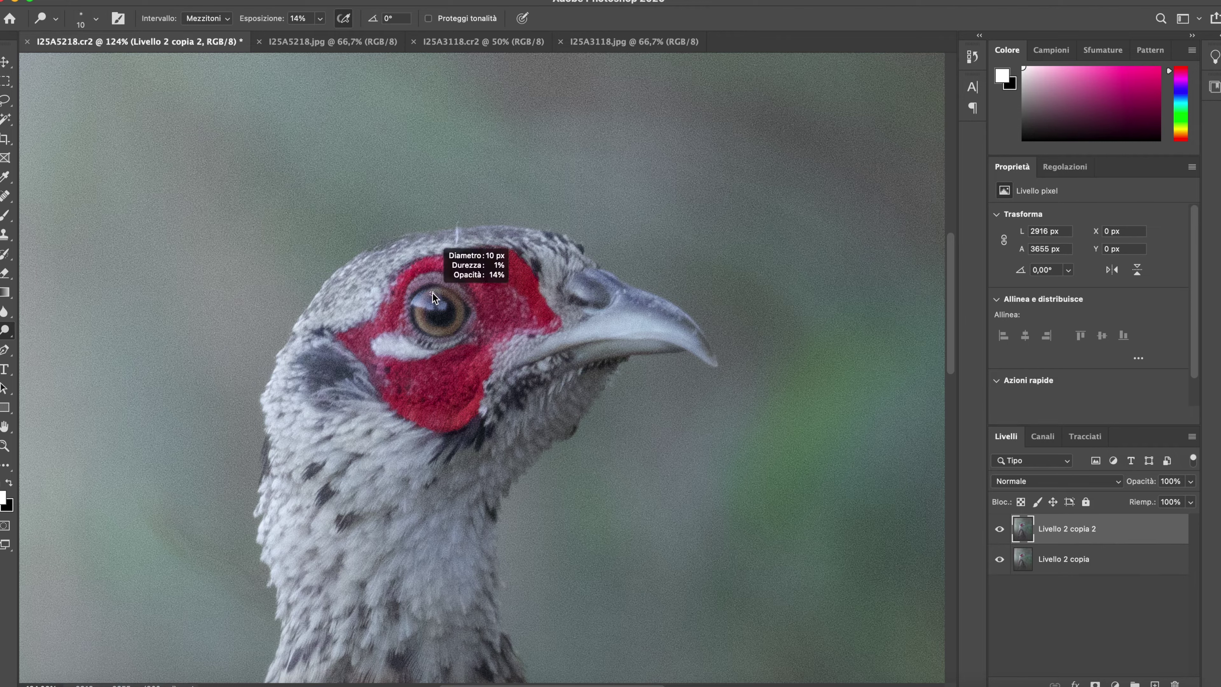
left_click_drag(423, 324, 447, 324)
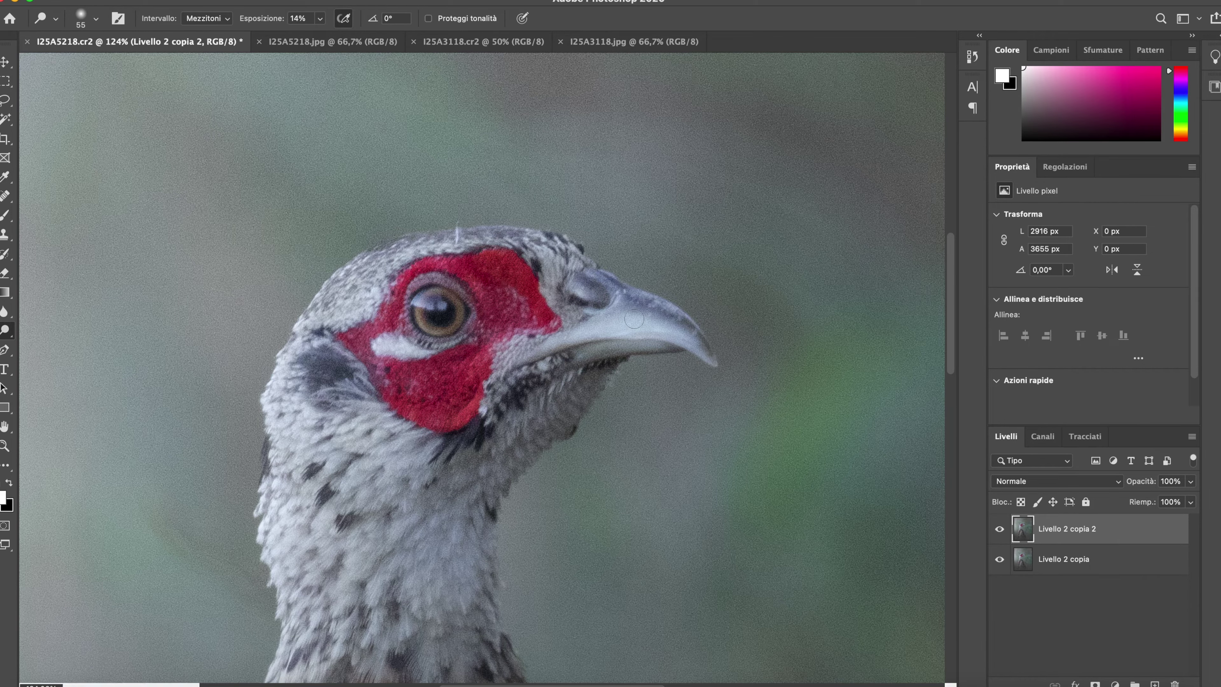
left_click_drag(543, 340, 564, 339)
left_click_drag(336, 506, 356, 506)
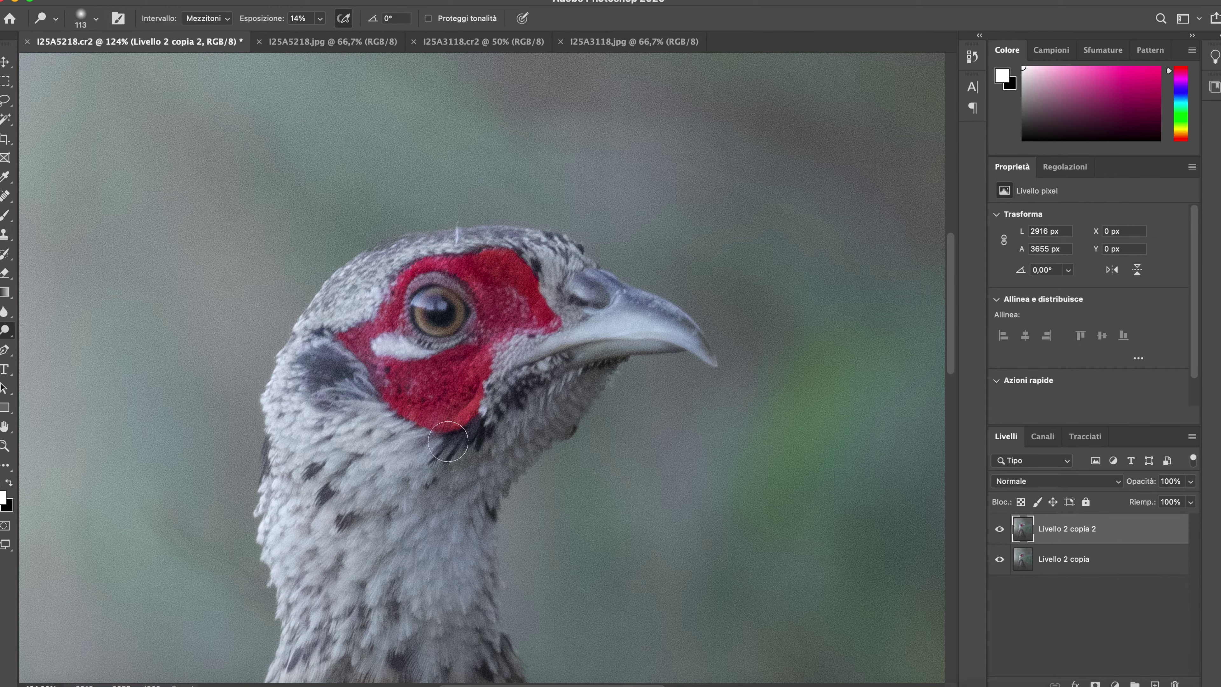
scroll(450, 488, "down", 3)
left_click_drag(446, 484, 452, 484)
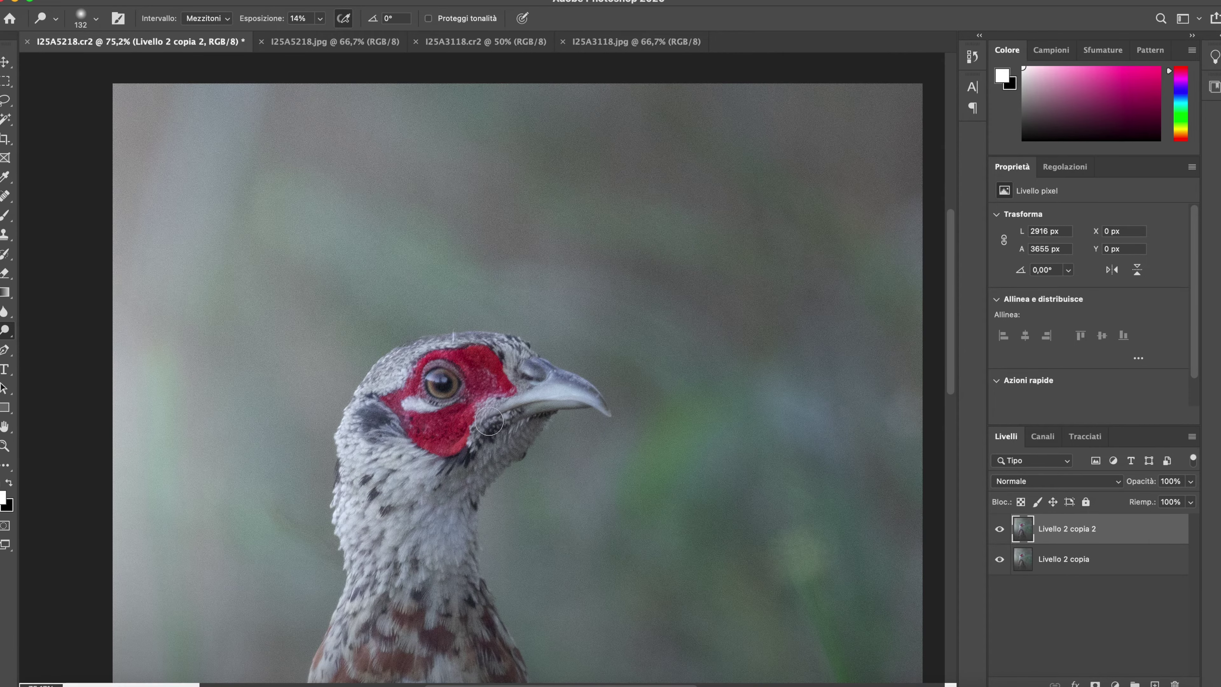
scroll(433, 483, "down", 2)
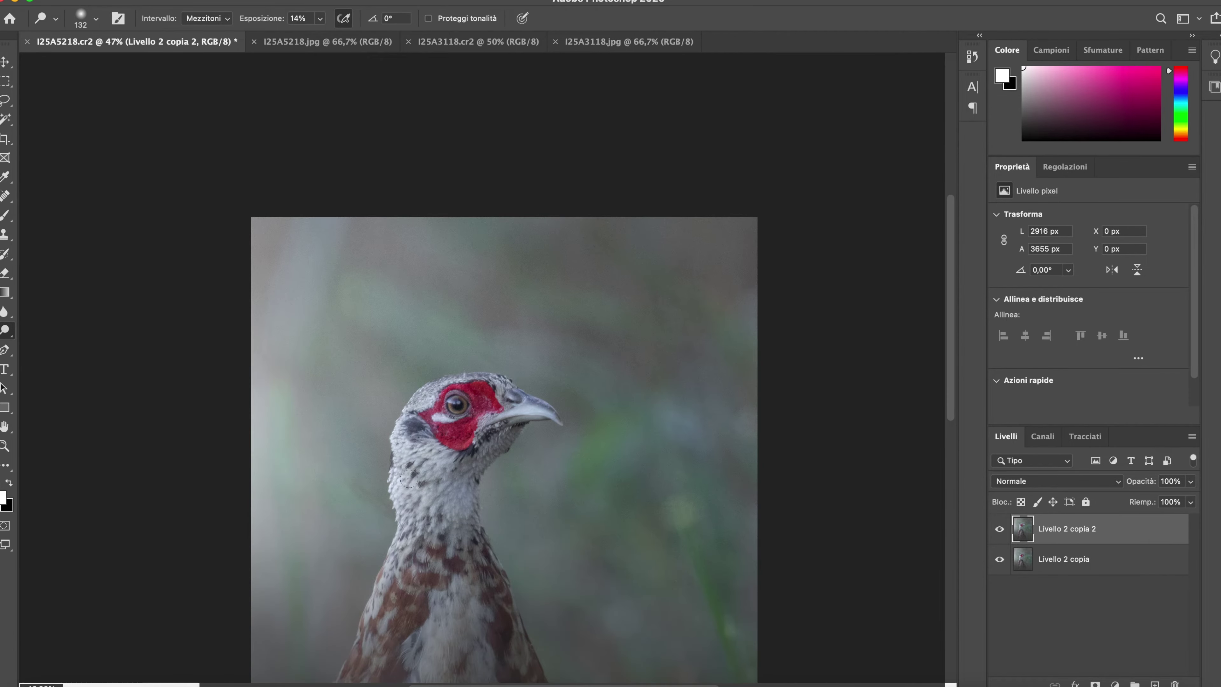
scroll(471, 487, "down", 2)
left_click_drag(455, 412, 504, 412)
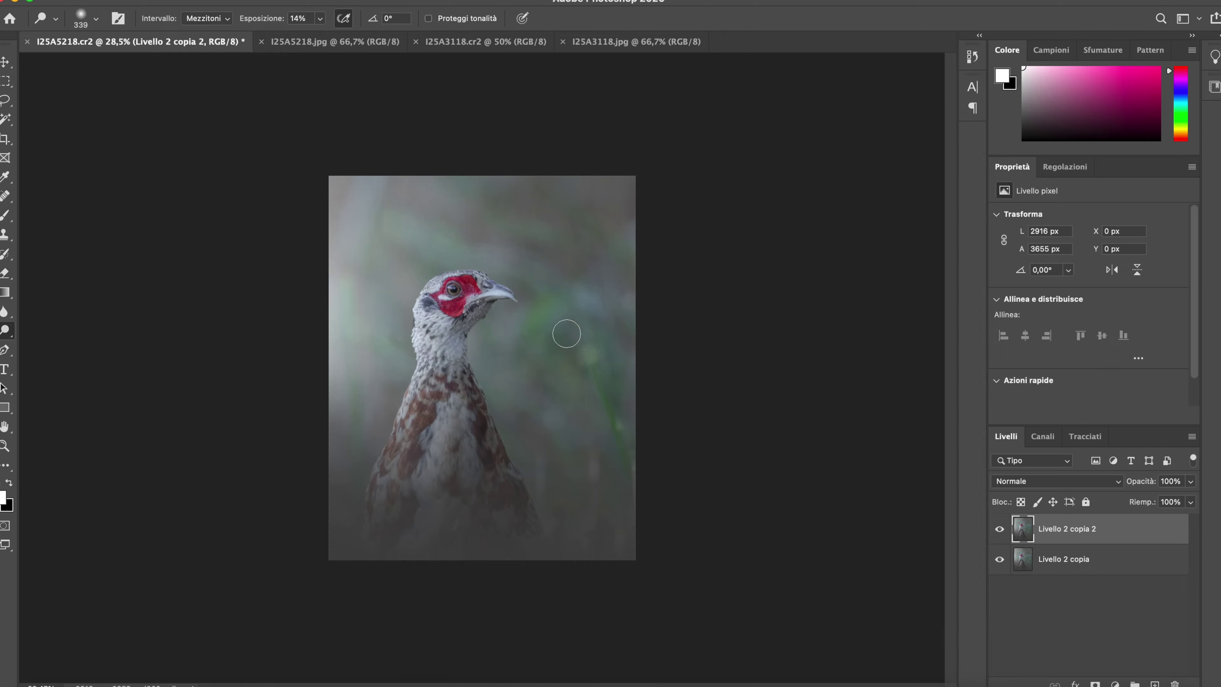
left_click_drag(491, 303, 484, 303)
Step: Dodge over the pheasant's chest to lighten it, then switch to the Move tool
left_click_drag(461, 435, 454, 459)
left_click(14, 62)
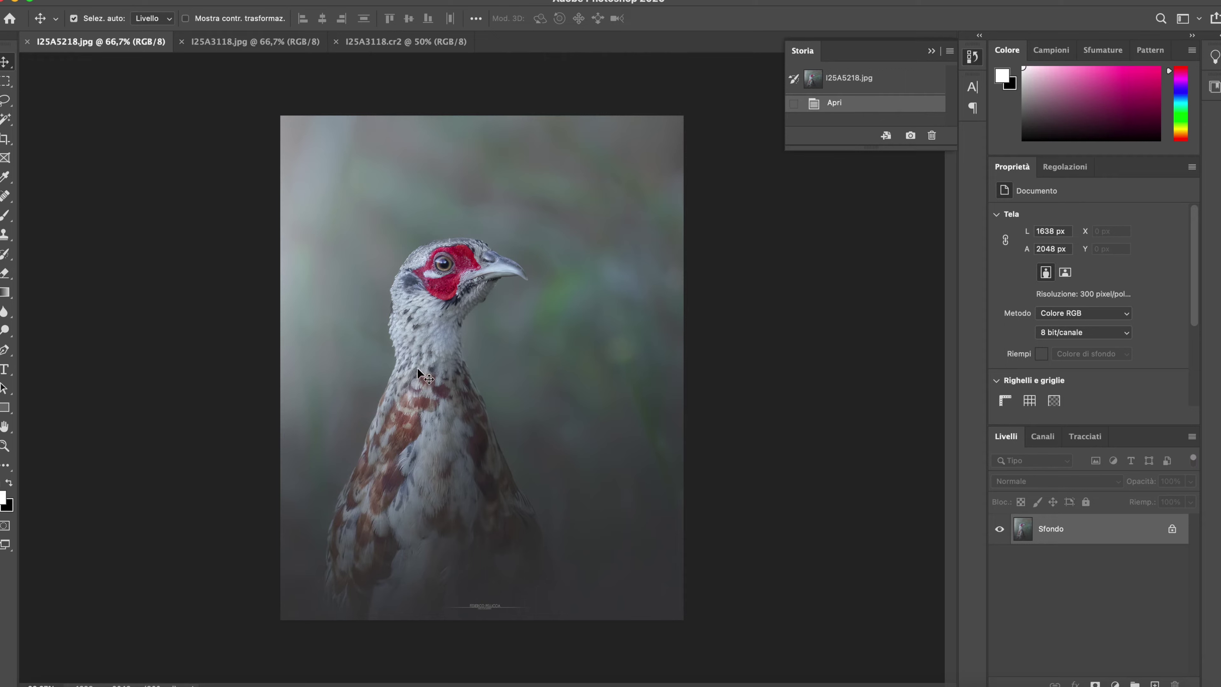
Step: Zoom in and out to inspect the finished I25A5218.jpg pheasant photo, then open the File menu
scroll(360, 331, "up", 3)
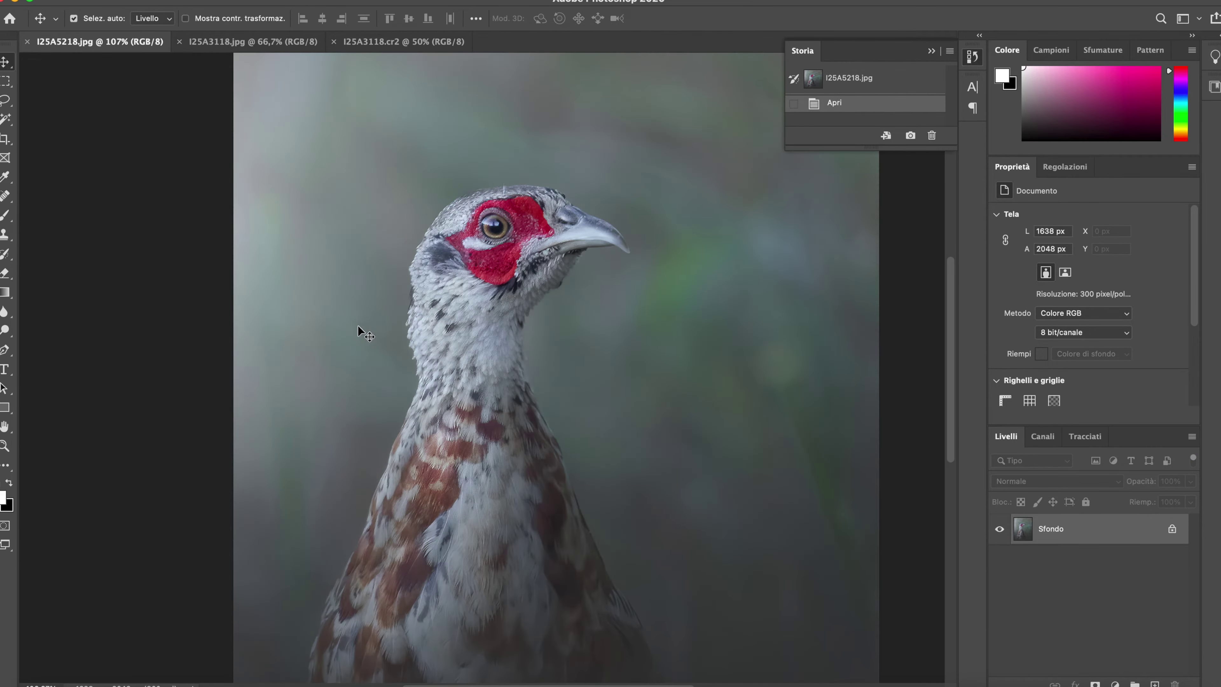
scroll(532, 287, "down", 5)
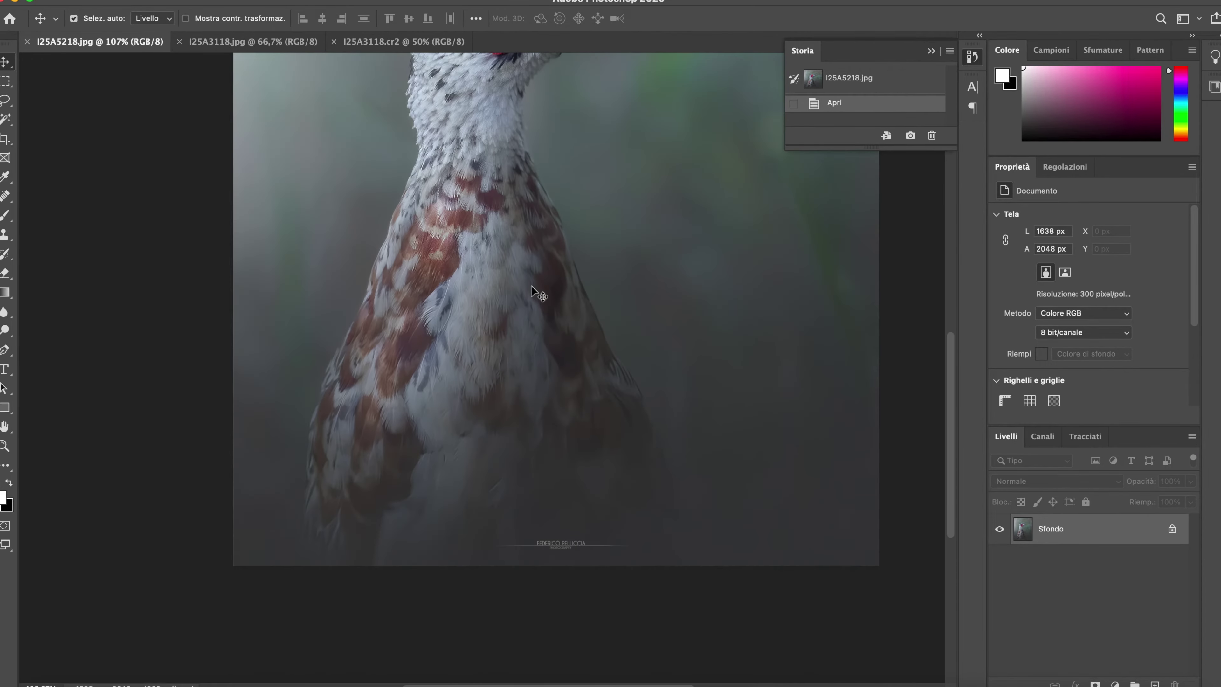
scroll(586, 352, "down", 3)
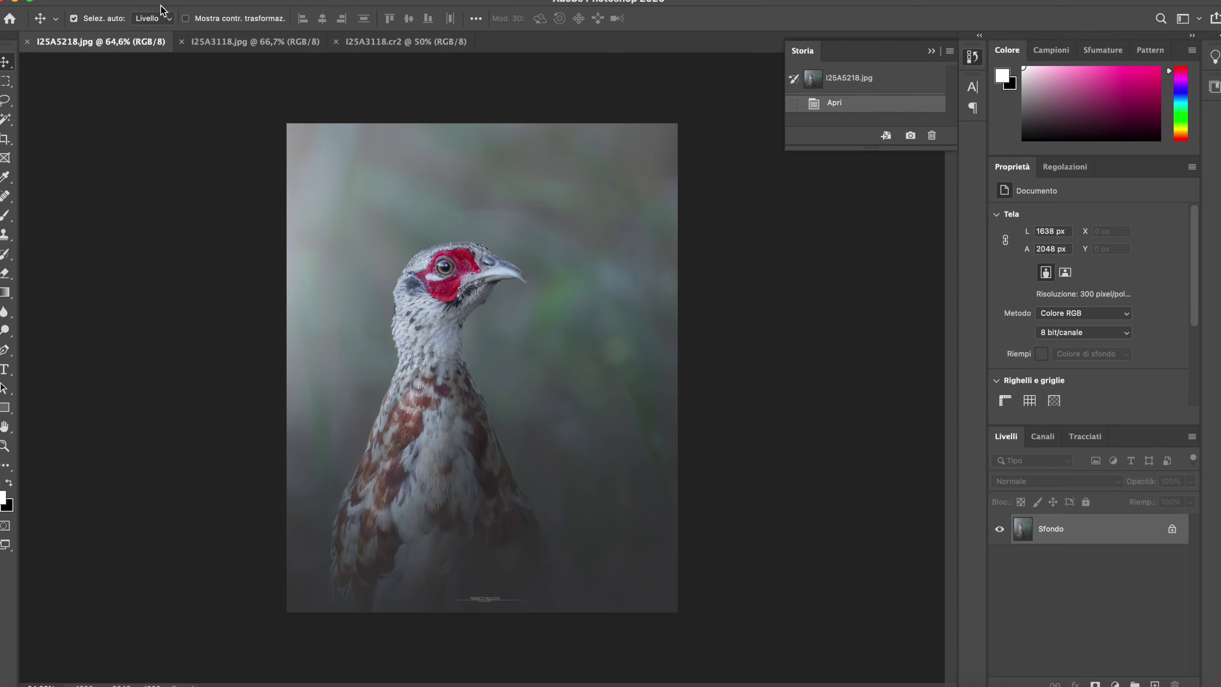
left_click(141, 1)
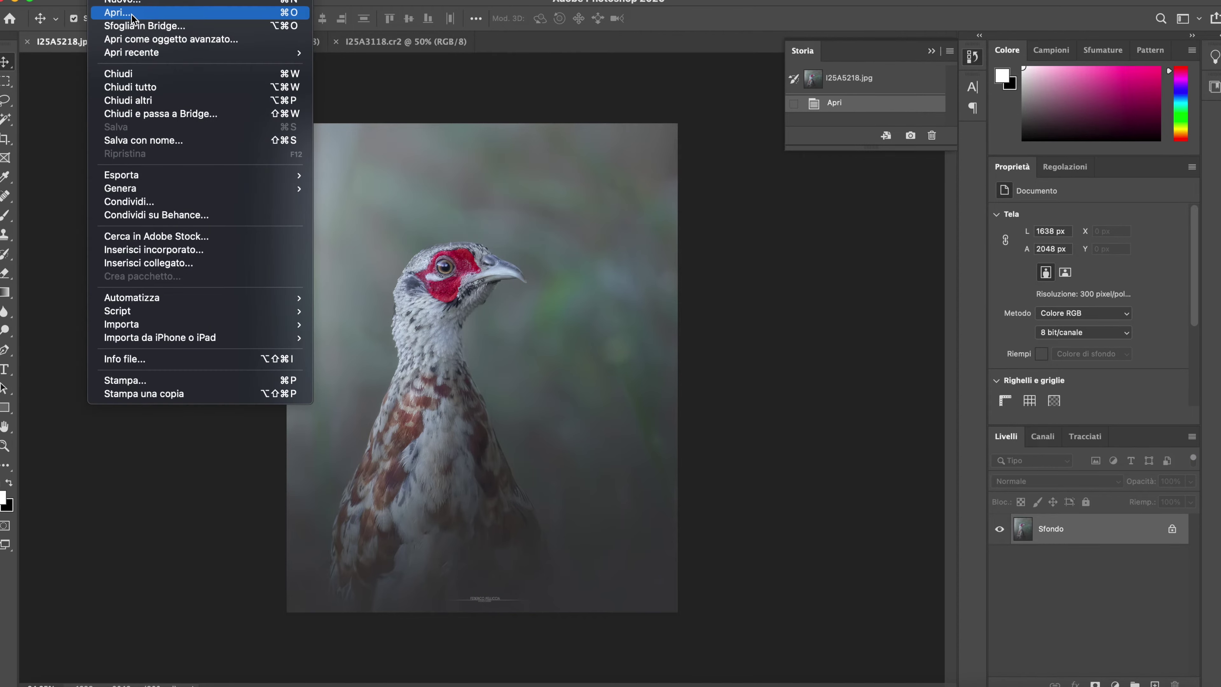
Step: Dismiss the File menu, look through the deer tabs, and close the pheasant image
left_click(133, 19)
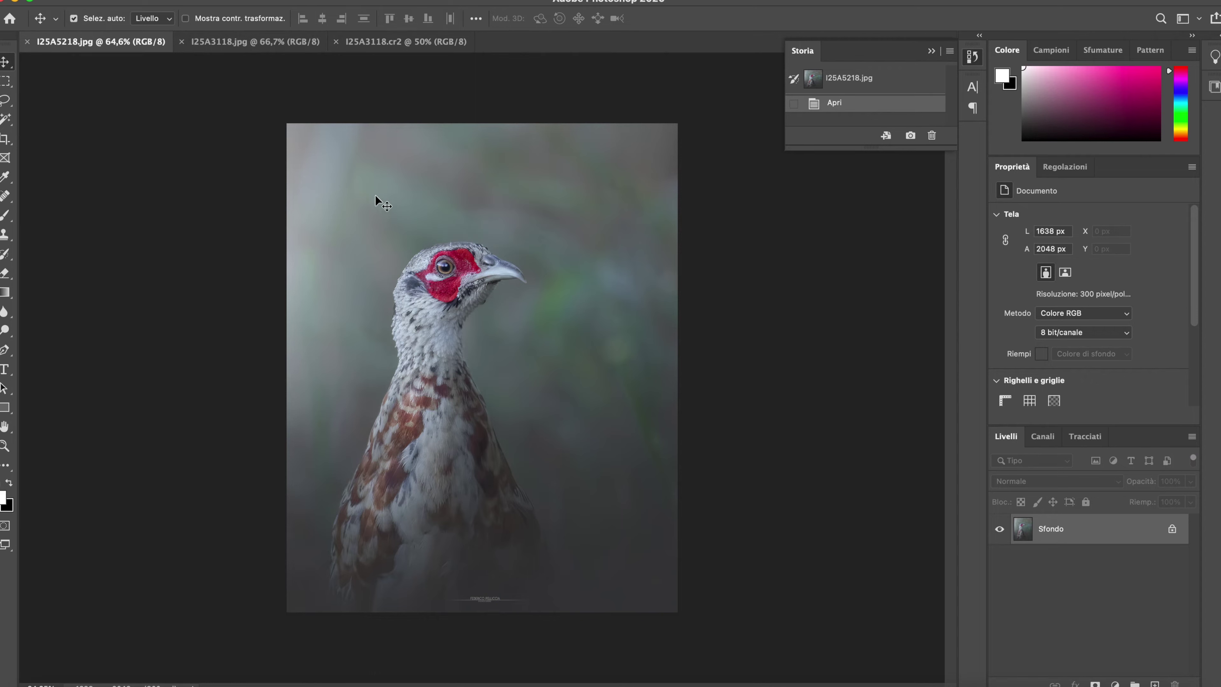
left_click(262, 41)
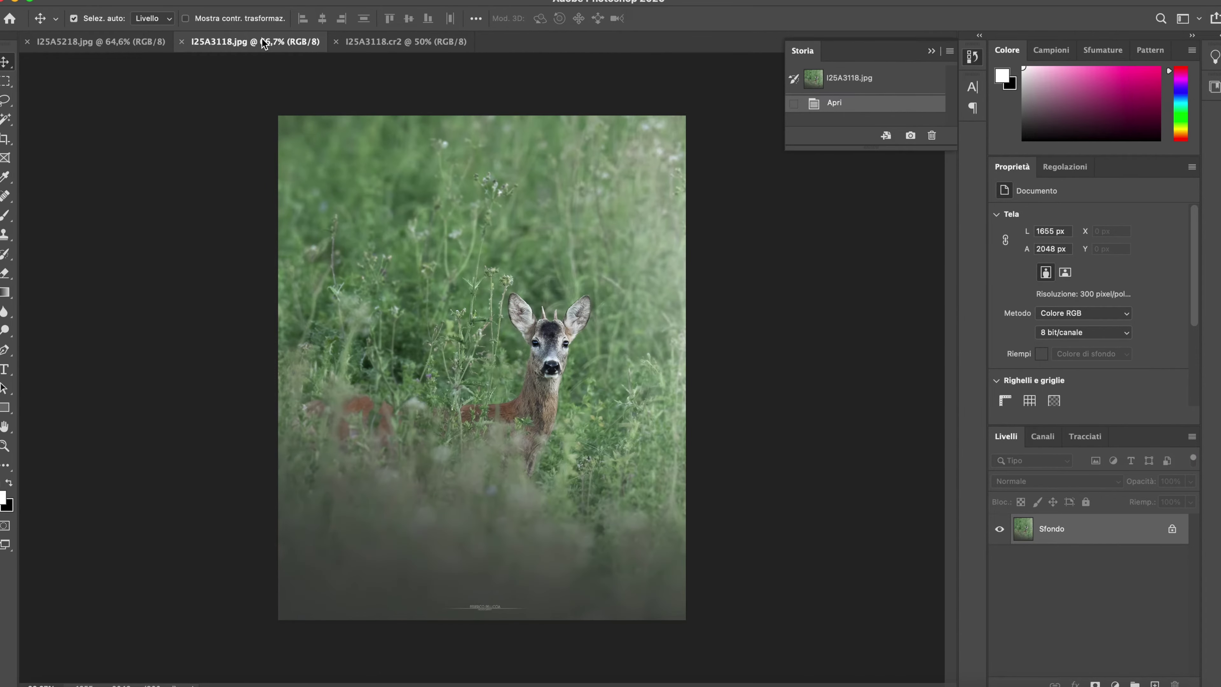
left_click(362, 40)
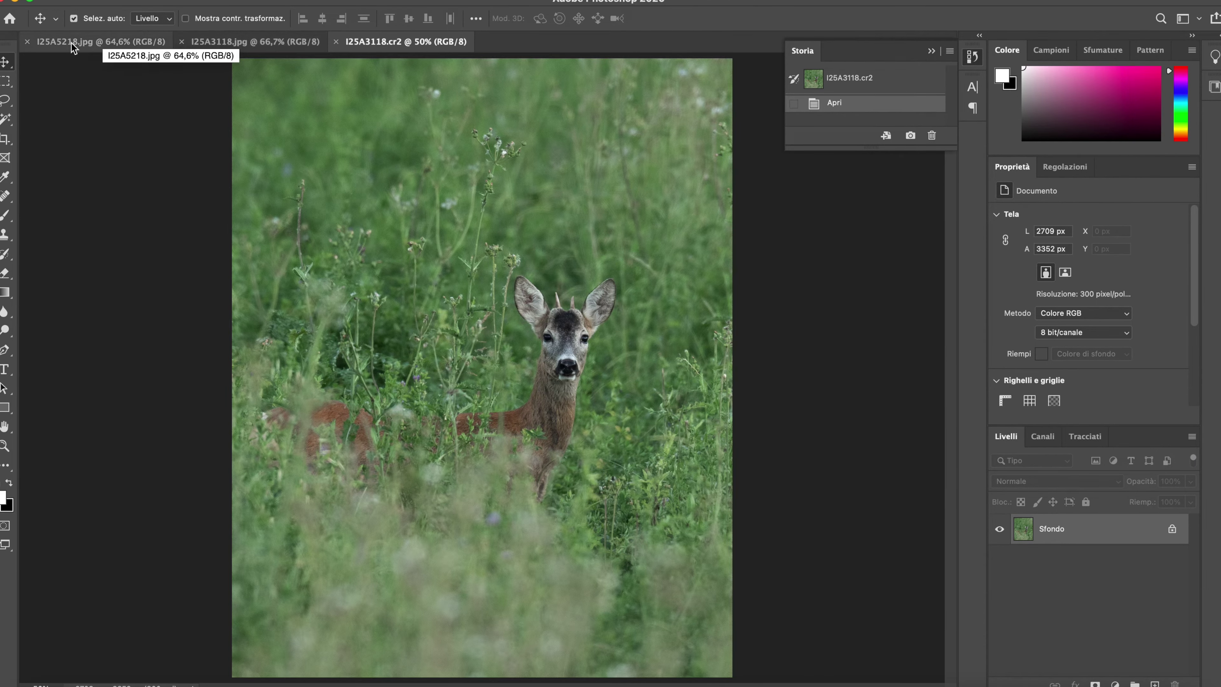
left_click(27, 42)
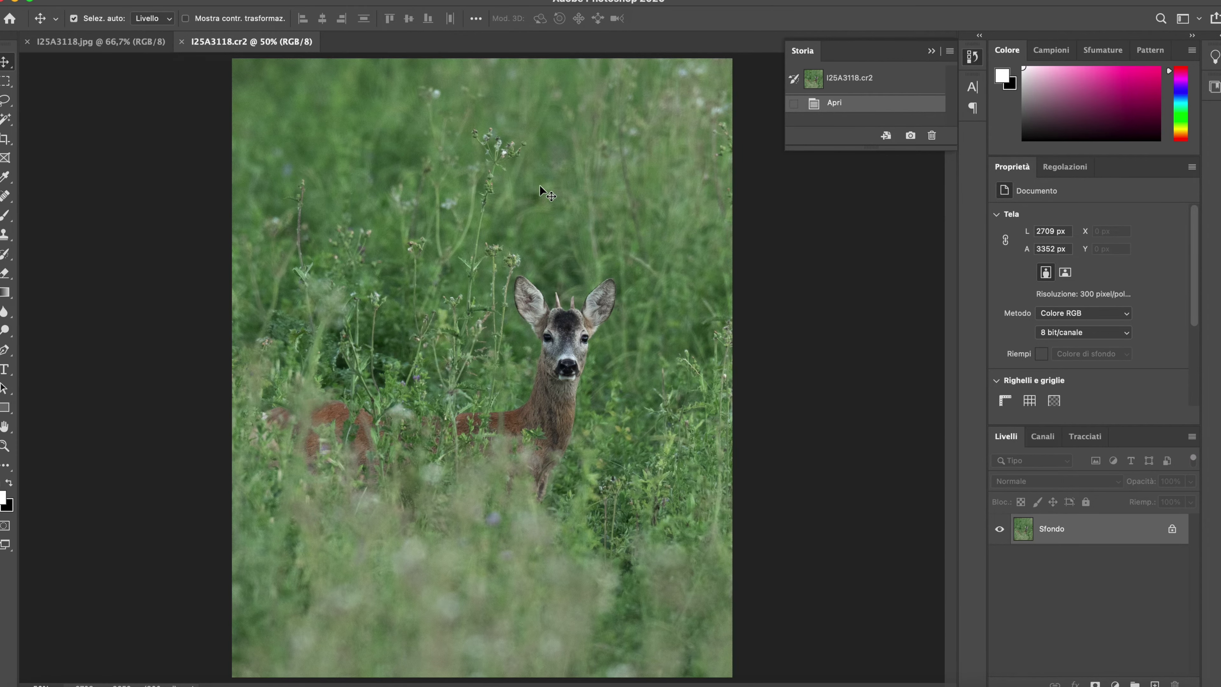
Step: Compare the finished and raw deer versions, ending on the unedited I25A3118.cr2
left_click(104, 42)
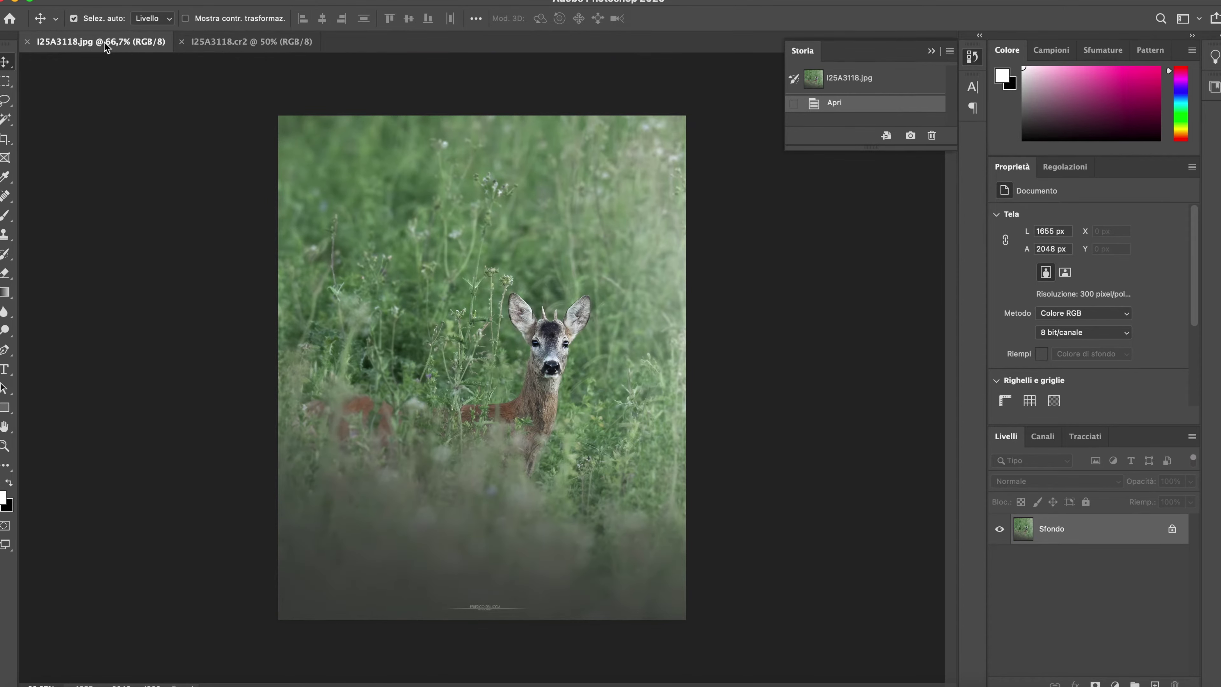
left_click(221, 41)
left_click(137, 43)
left_click(250, 42)
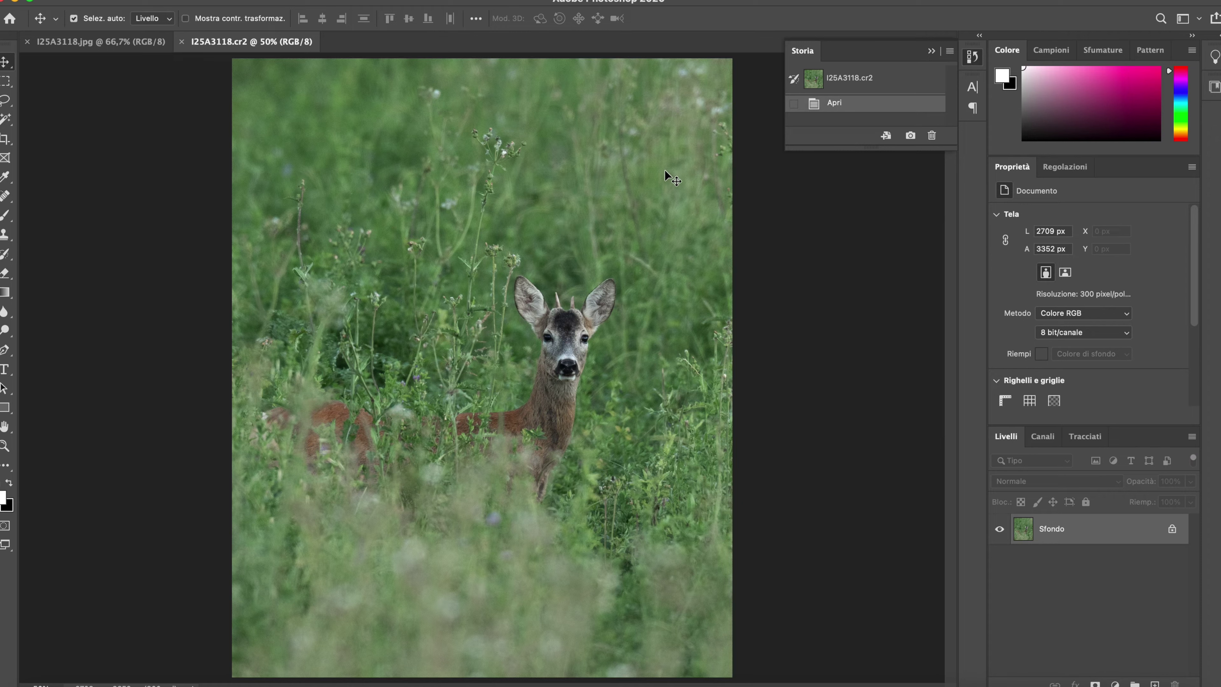
Step: Duplicate the deer's Sfondo layer as Livello 1 and add an empty Livello 2 above it
key("ctrl+j")
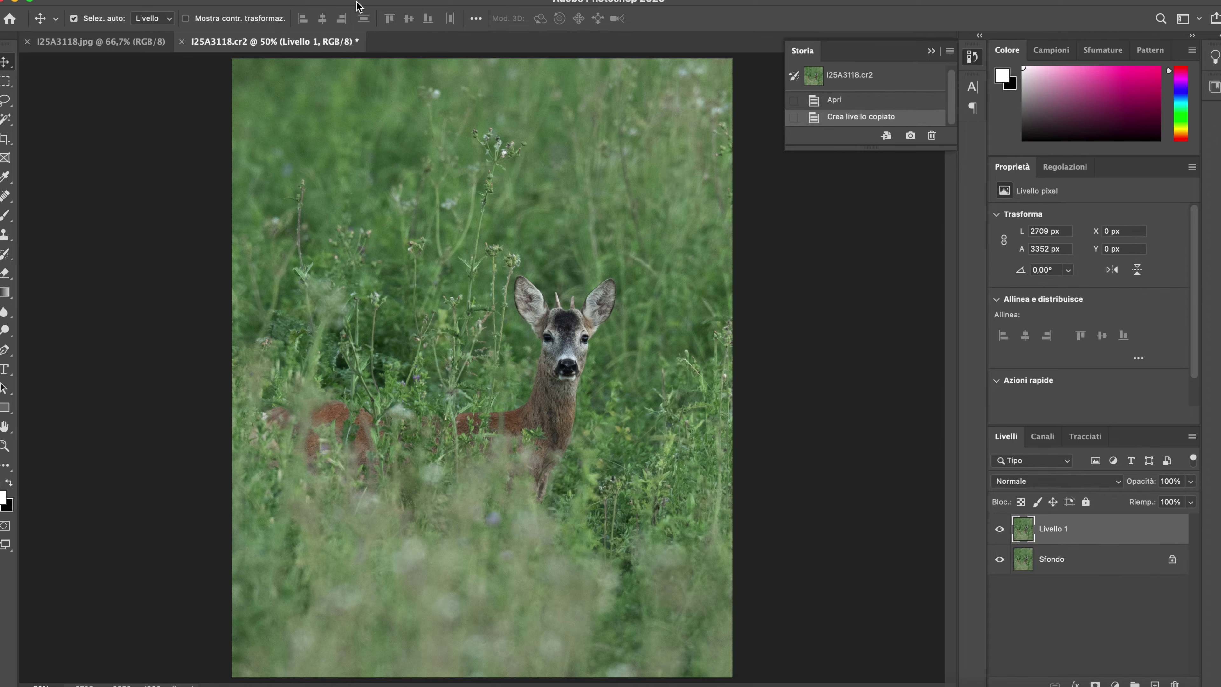
left_click(279, 0)
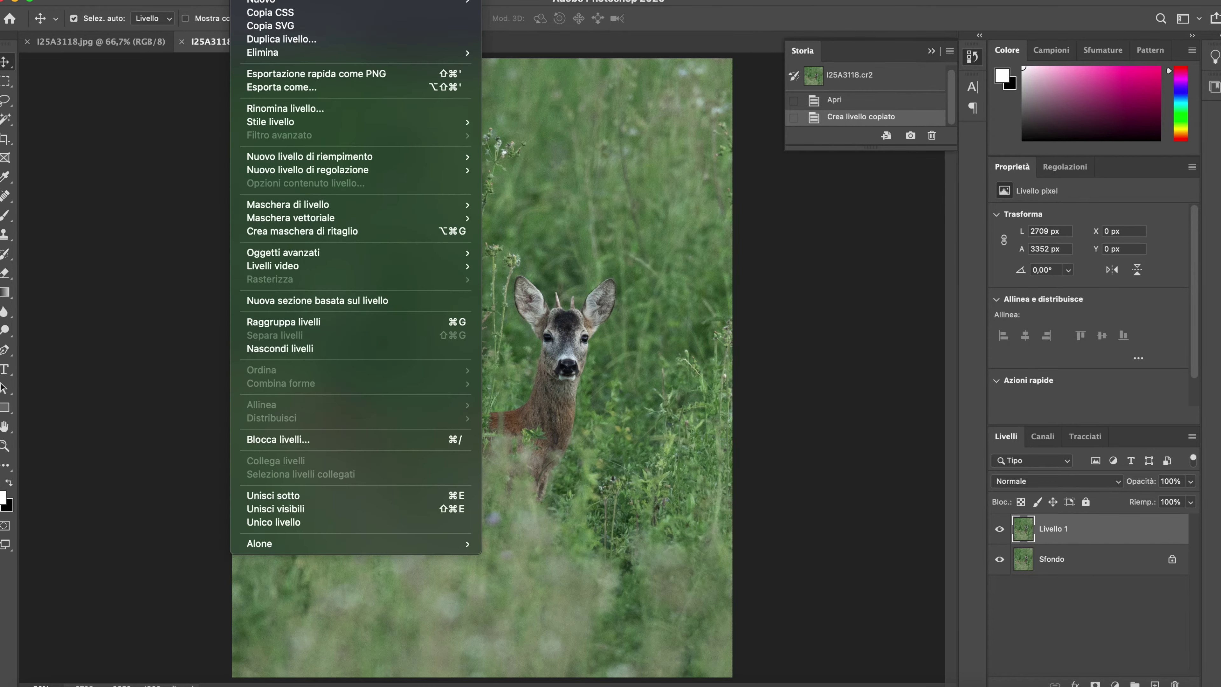
left_click(500, 3)
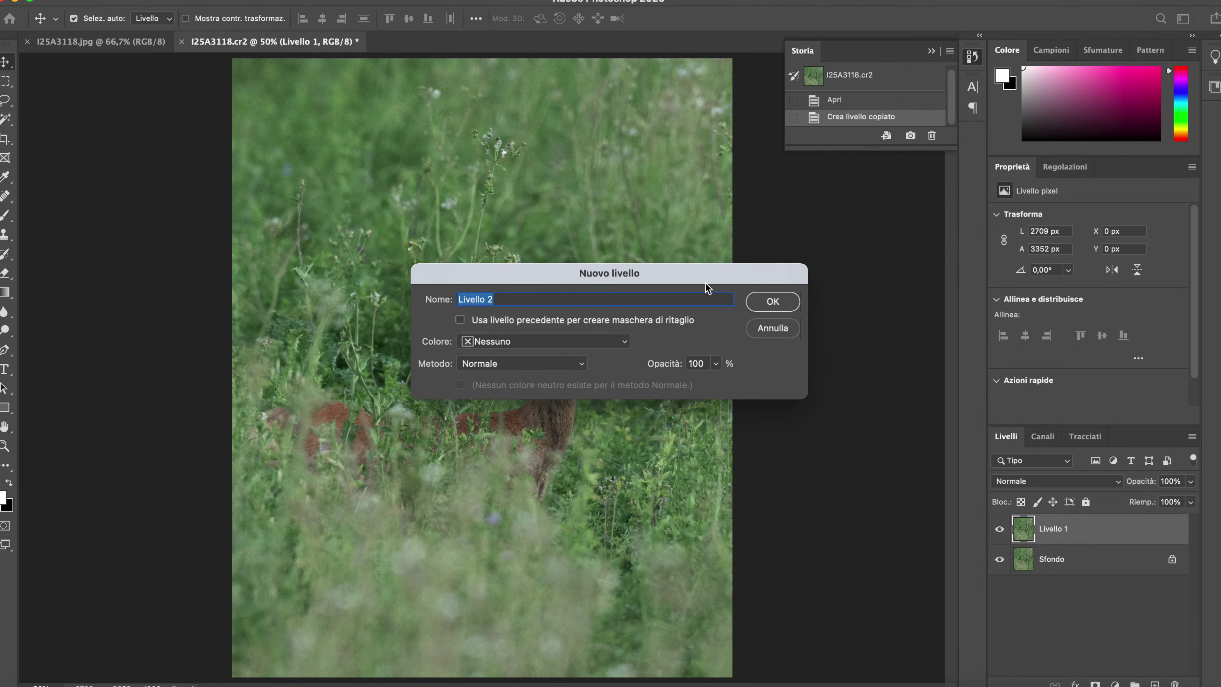
left_click(771, 303)
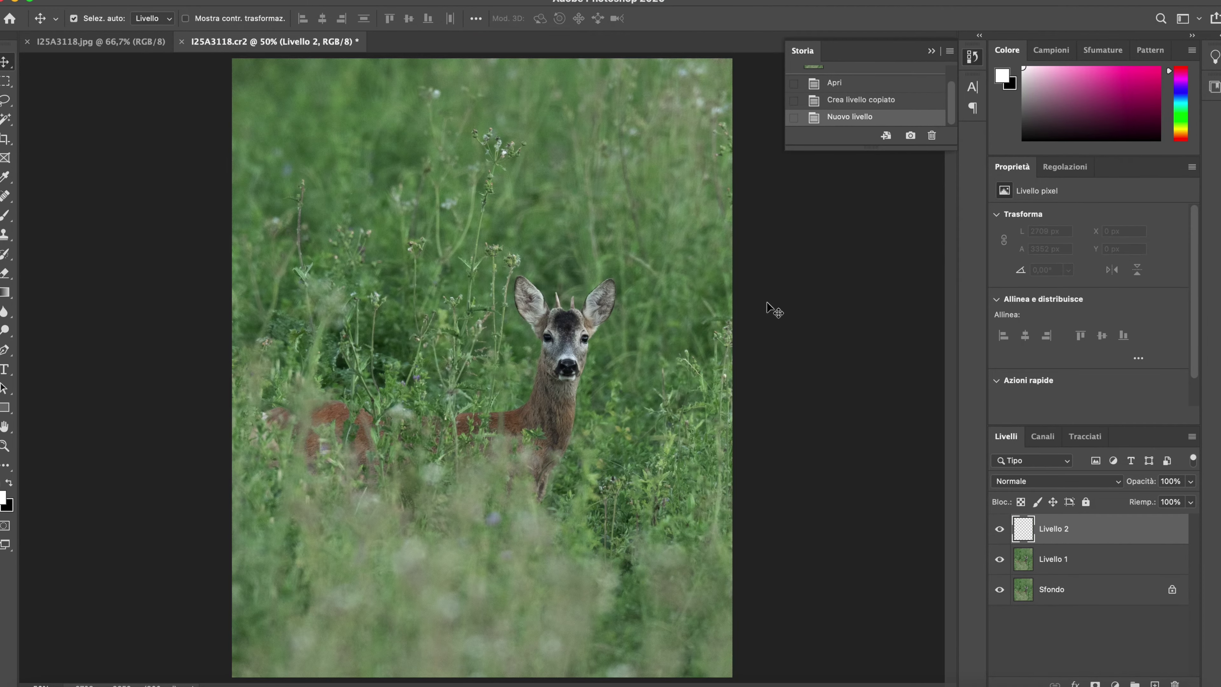
left_click(9, 297)
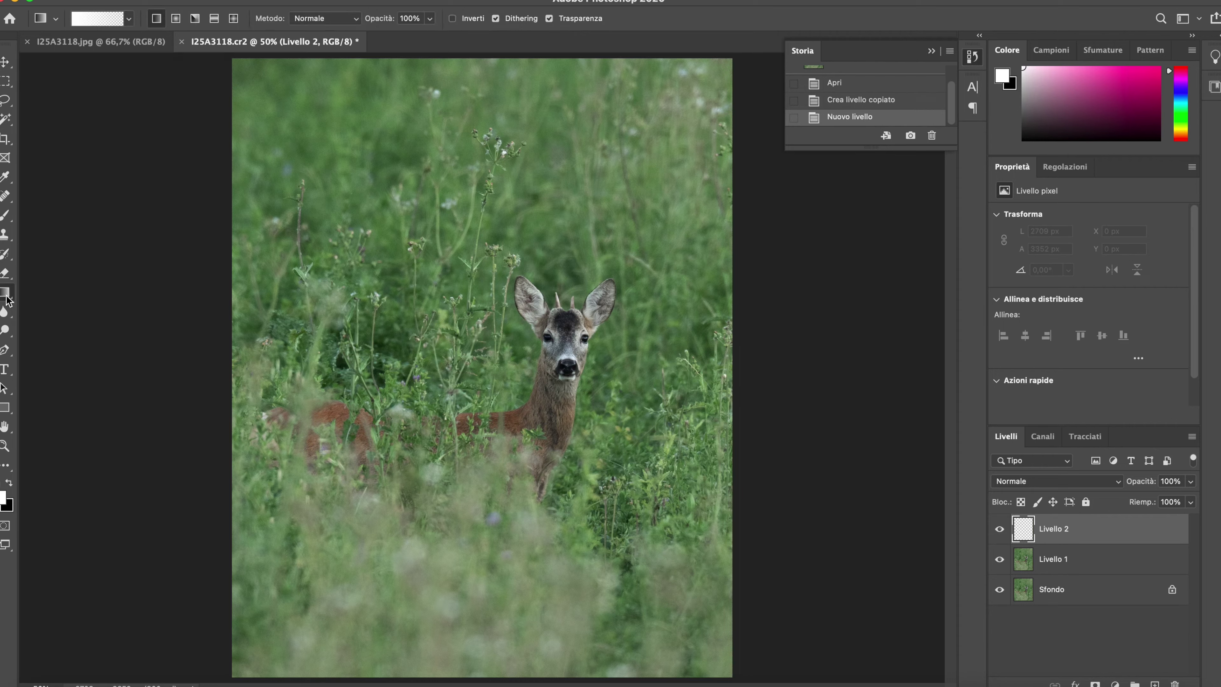
Step: Sample a green from the lower grass with the Eyedropper and fine-tune it in the Color panel
left_click(3, 179)
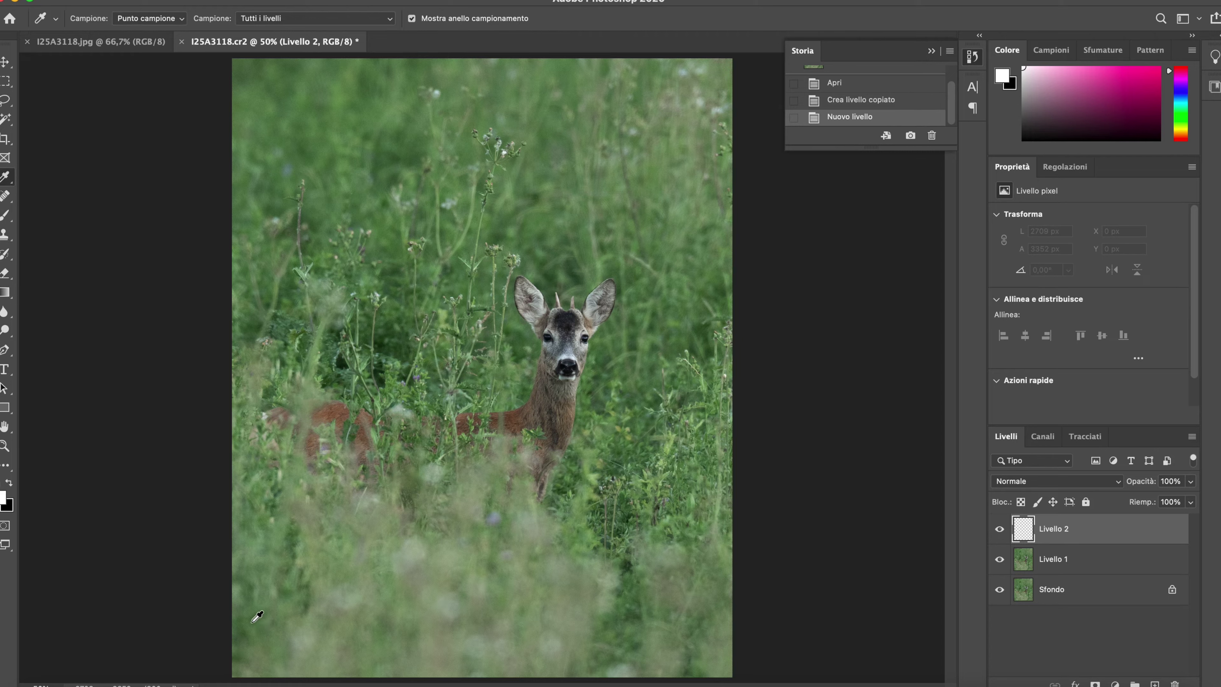
left_click(241, 607)
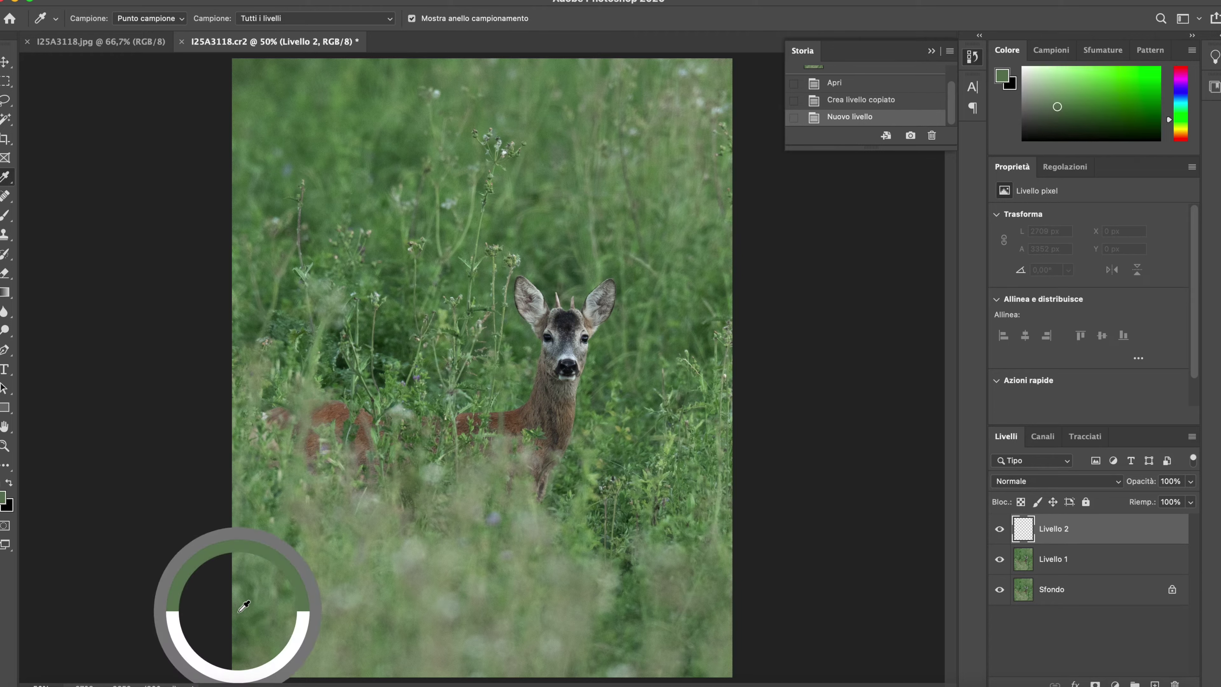
left_click(242, 629)
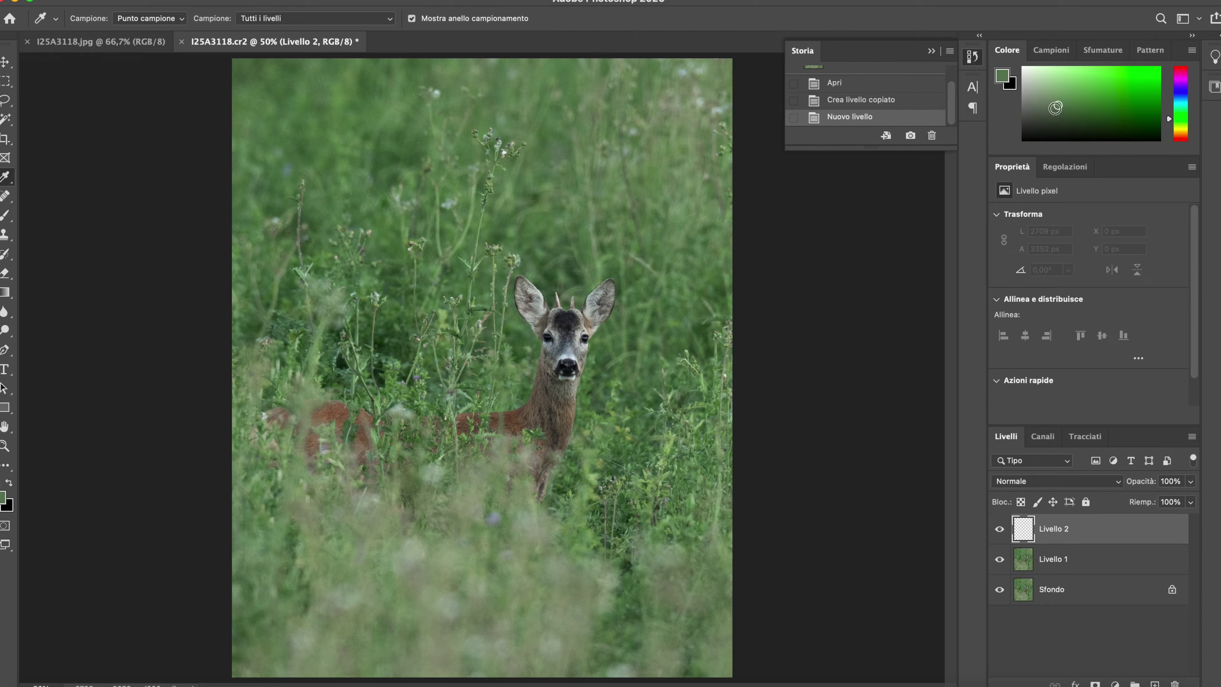
left_click(1054, 109)
Step: Draw a gradient upward from the bottom edge twice on Livello 2 to darken the foreground
left_click(5, 291)
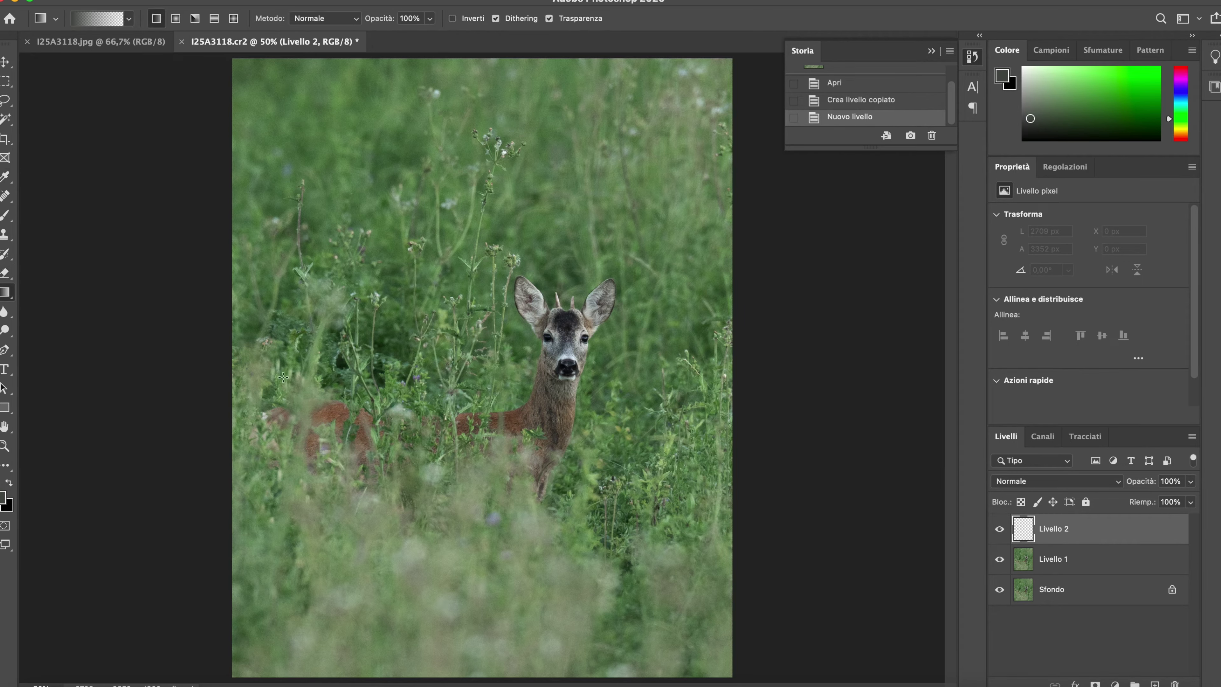
scroll(349, 328, "down", 2)
left_click_drag(474, 641, 506, 349)
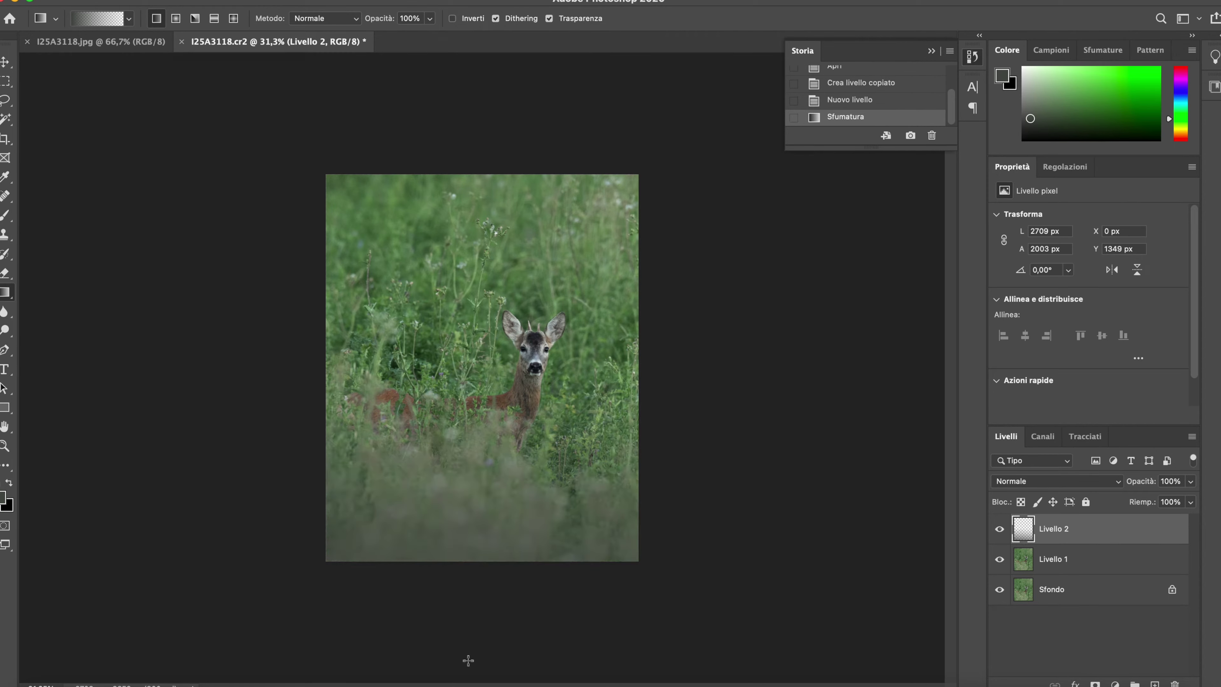
left_click_drag(392, 666, 453, 400)
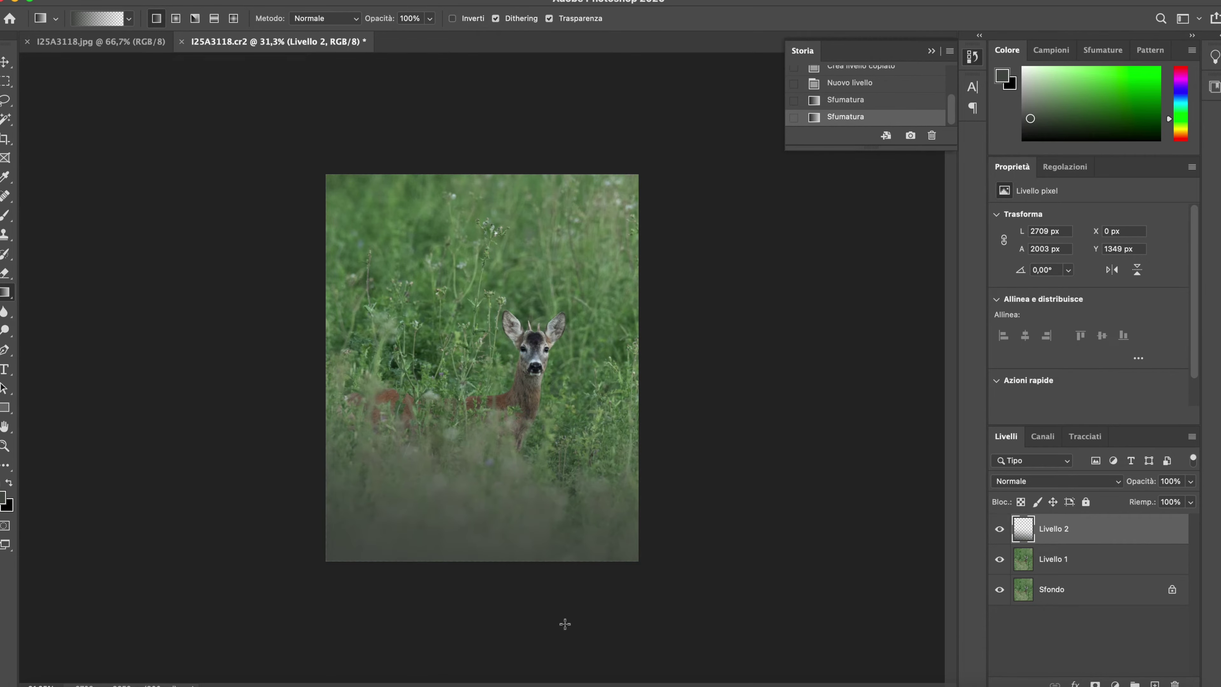
scroll(458, 471, "up", 5)
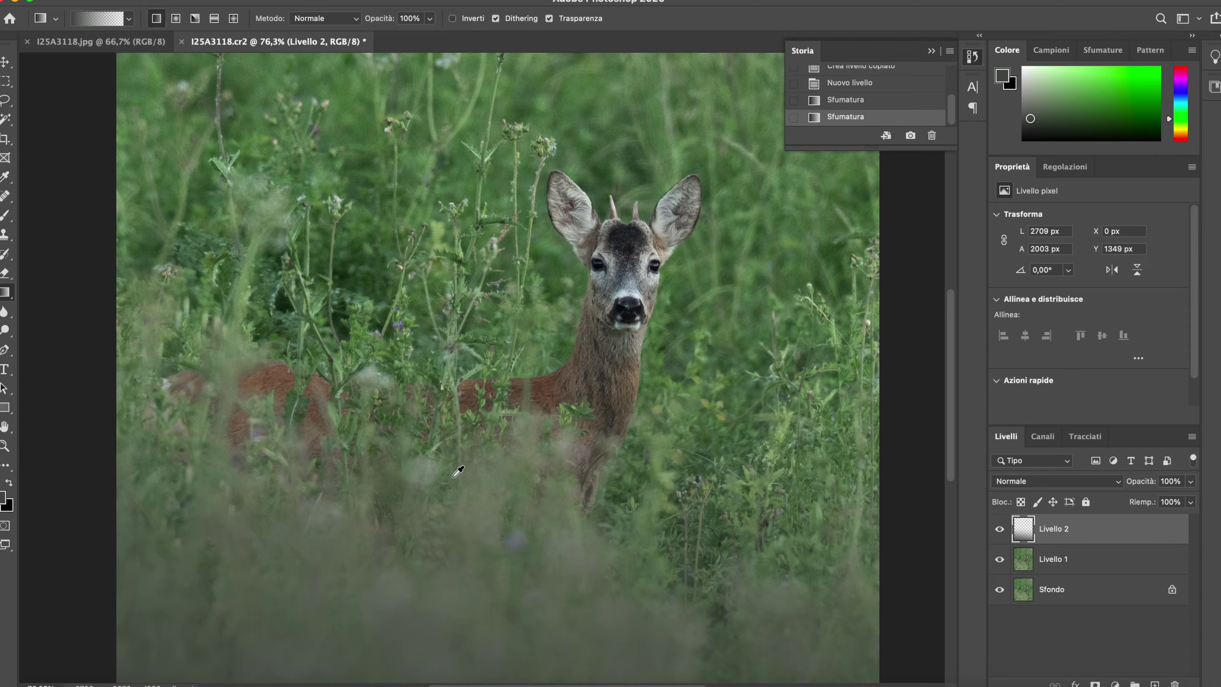
scroll(458, 471, "down", 3)
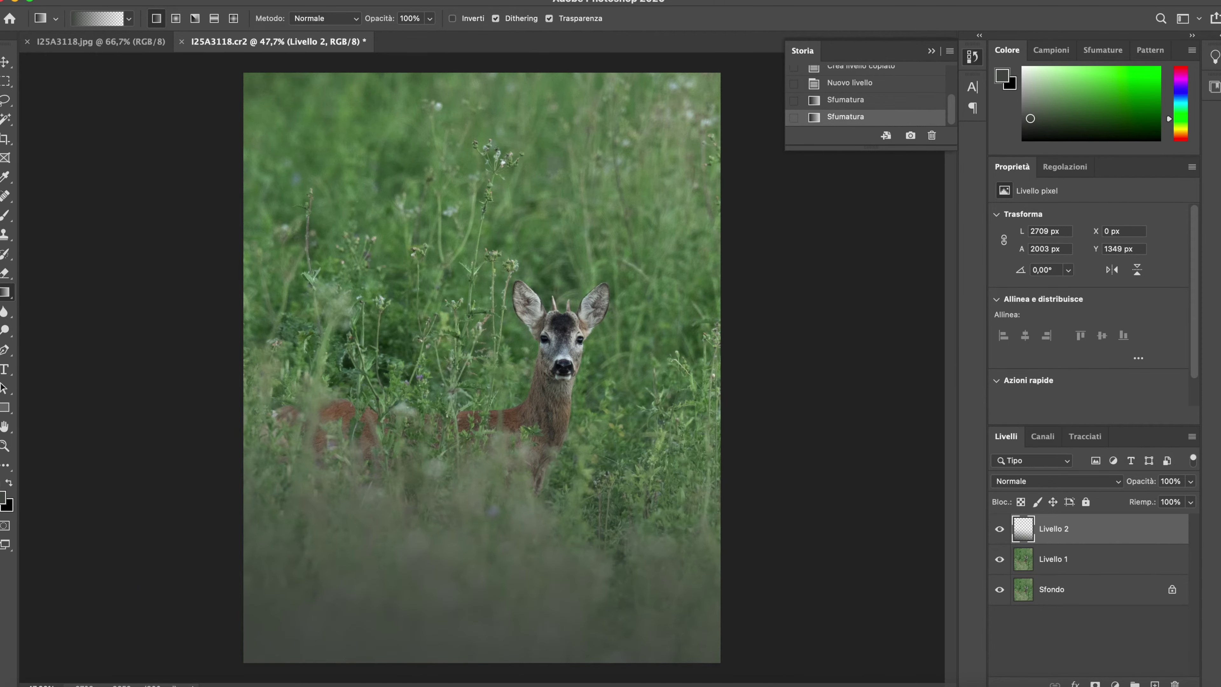
left_click(250, 0)
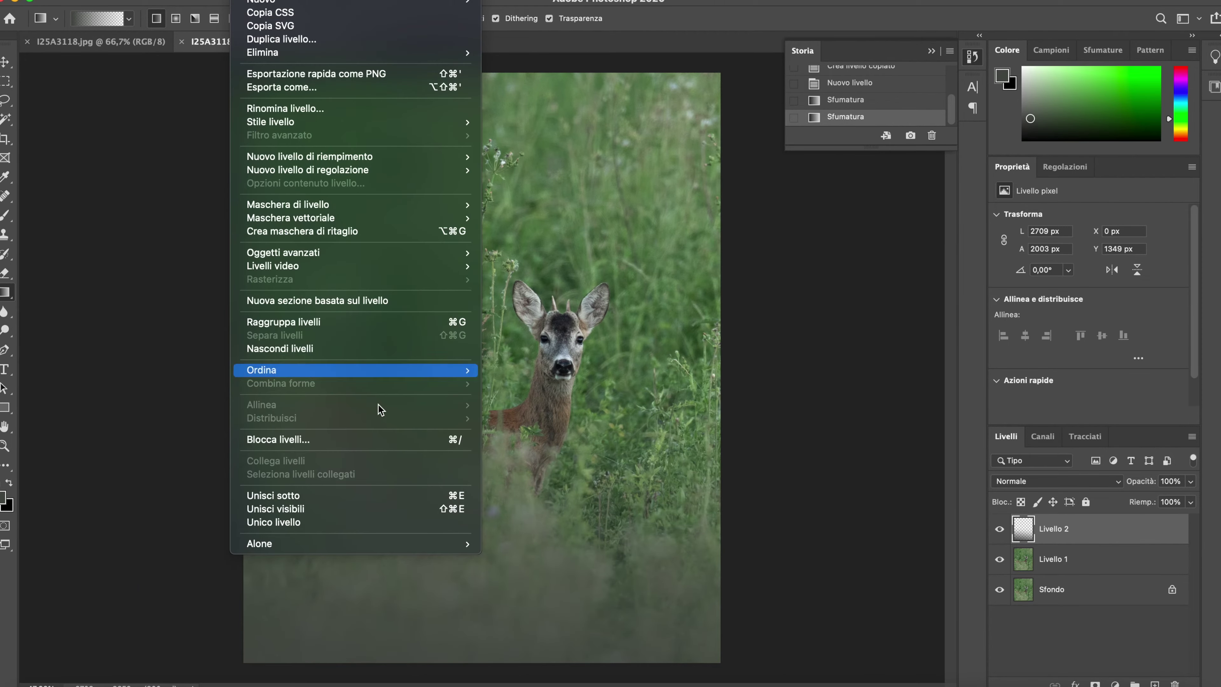
Step: Merge visible layers, duplicate to Livello 1, and apply a 3.9 px Controllo sfocatura blur to it
left_click(345, 516)
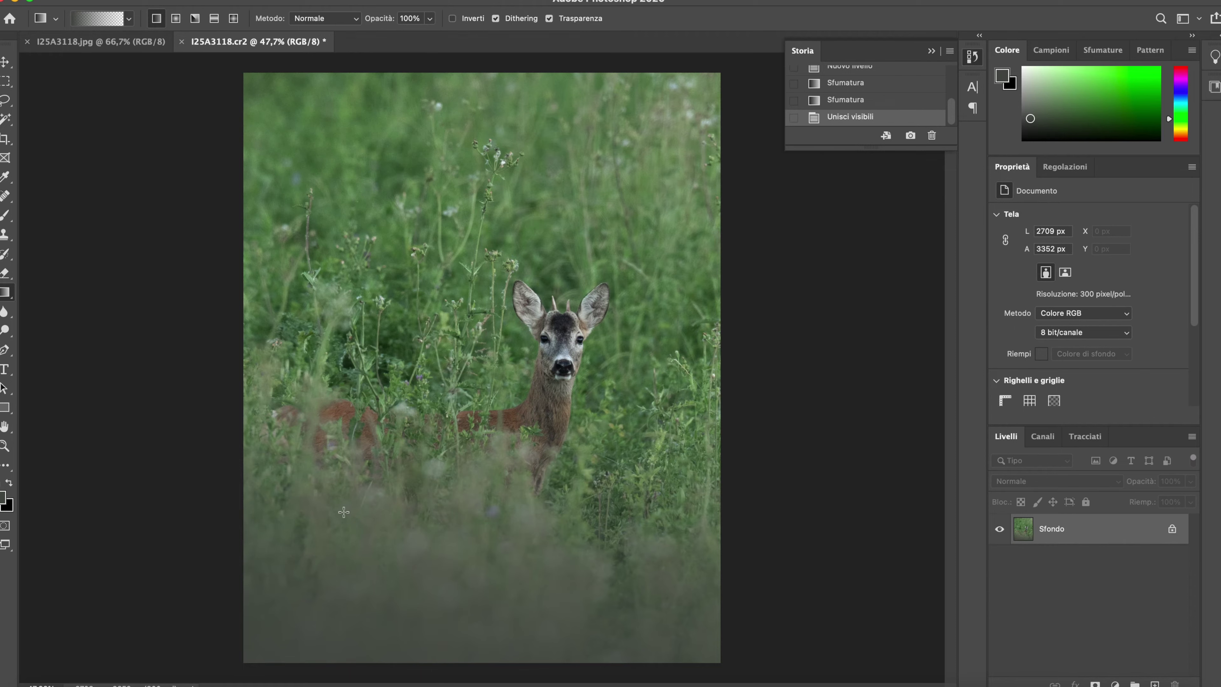
key("ctrl+j")
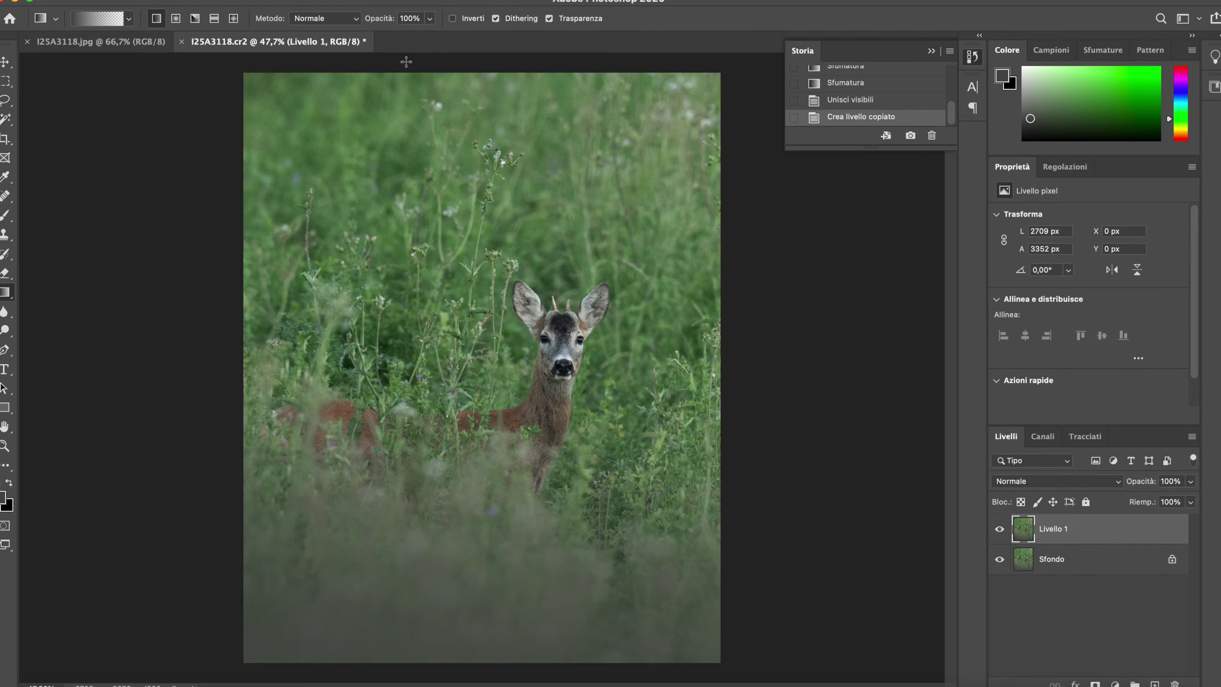
left_click(390, 1)
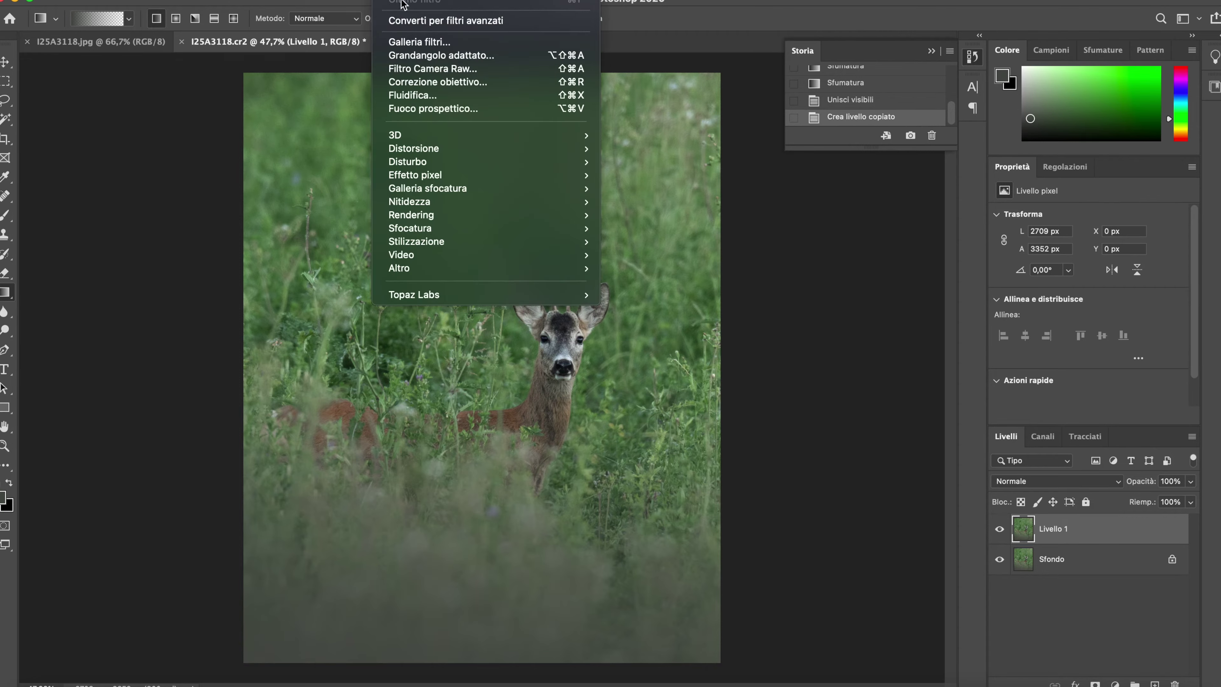
mouse_move(410, 227)
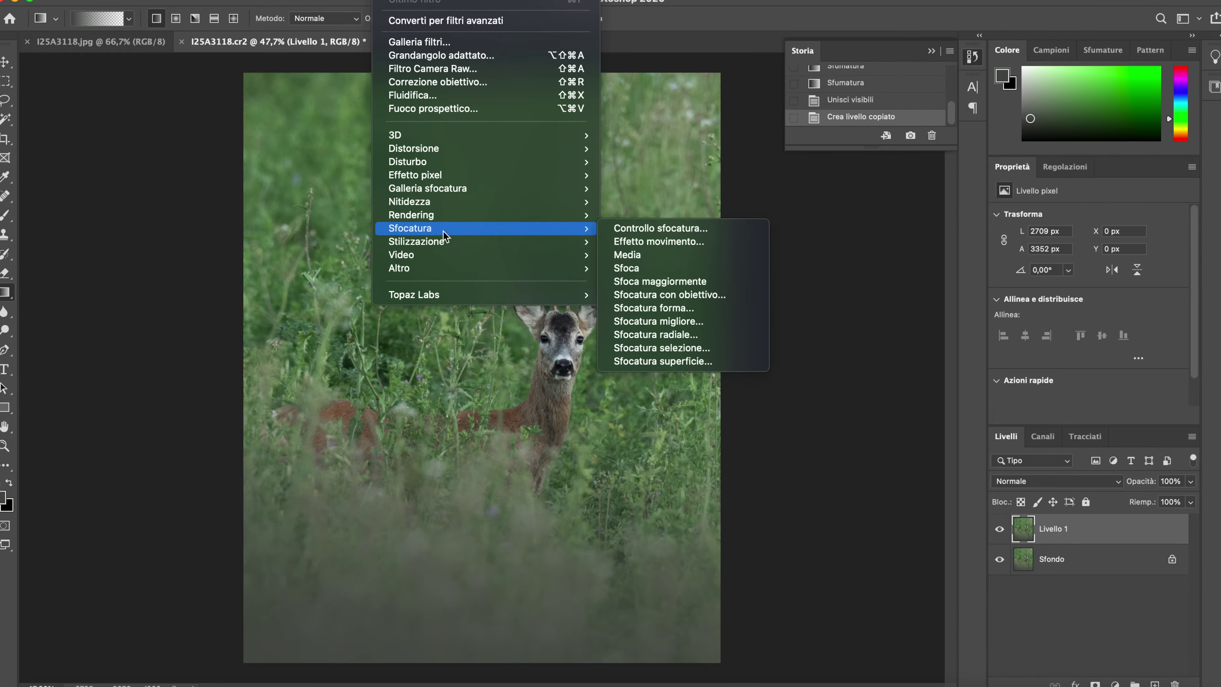
left_click(649, 230)
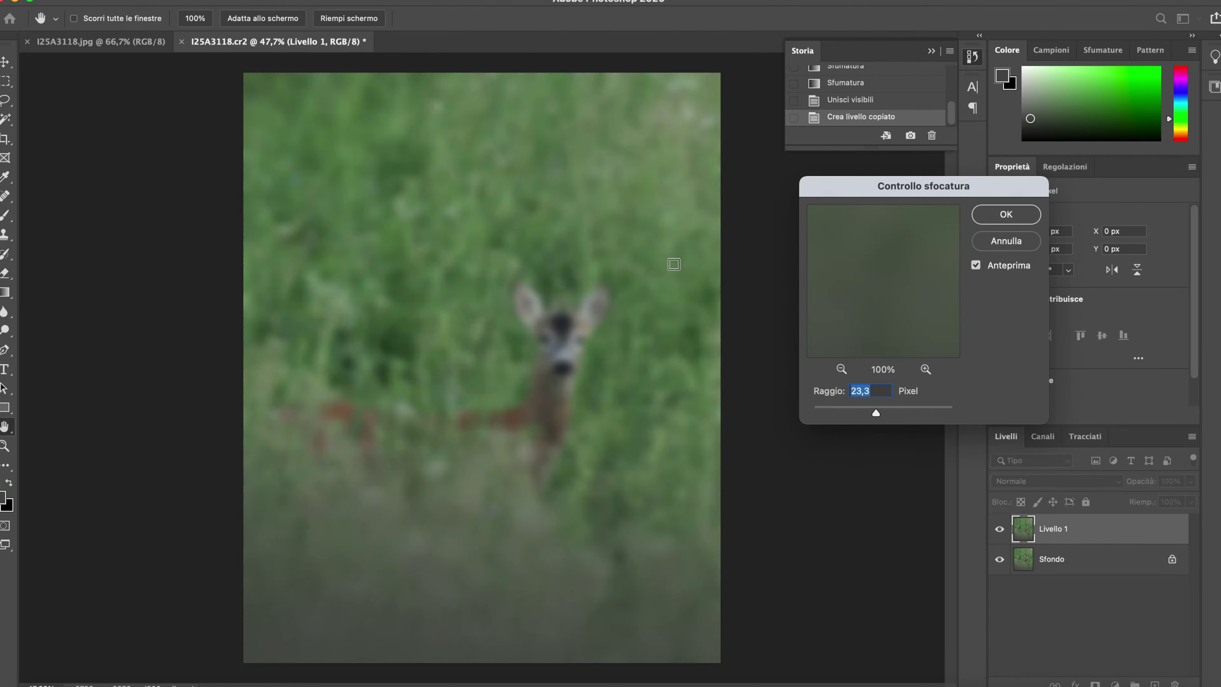
left_click(846, 406)
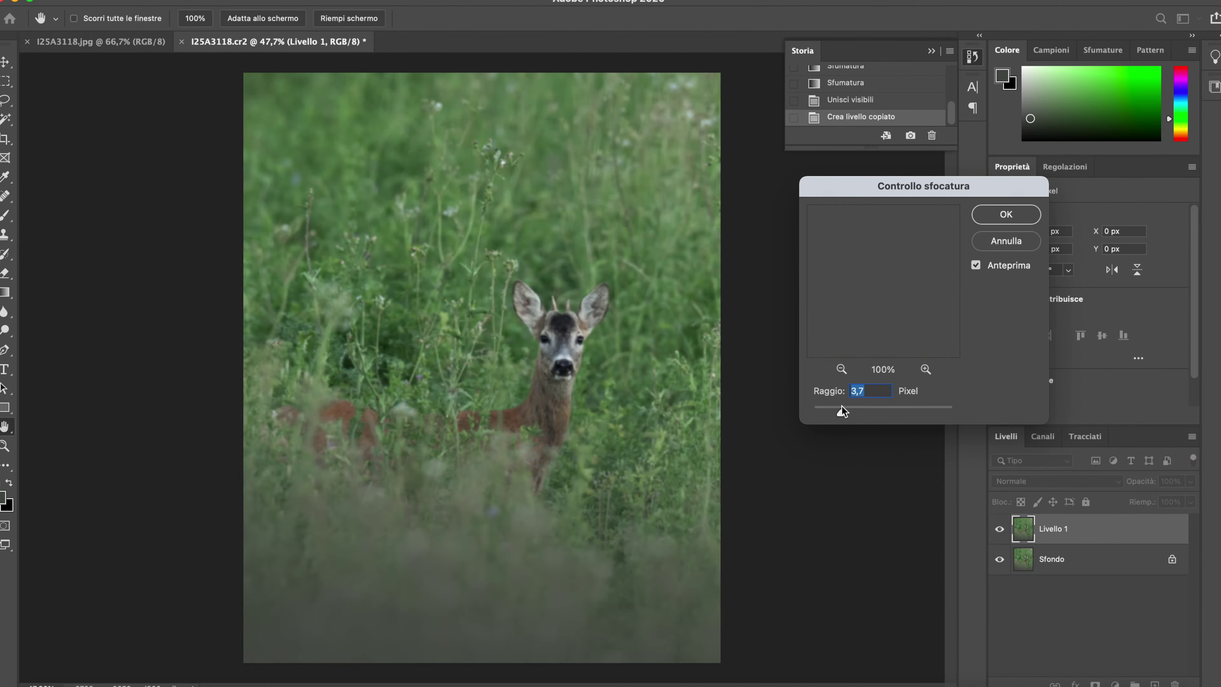
left_click_drag(847, 406, 852, 405)
left_click_drag(849, 405, 844, 407)
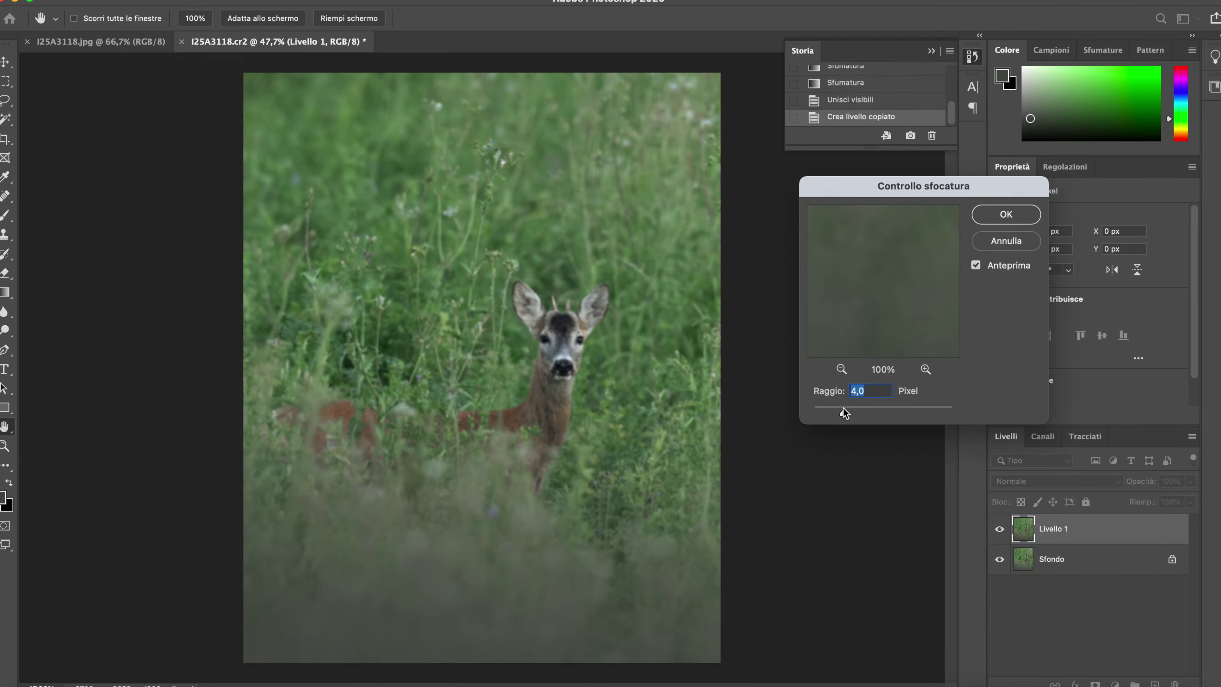
left_click_drag(845, 406, 843, 408)
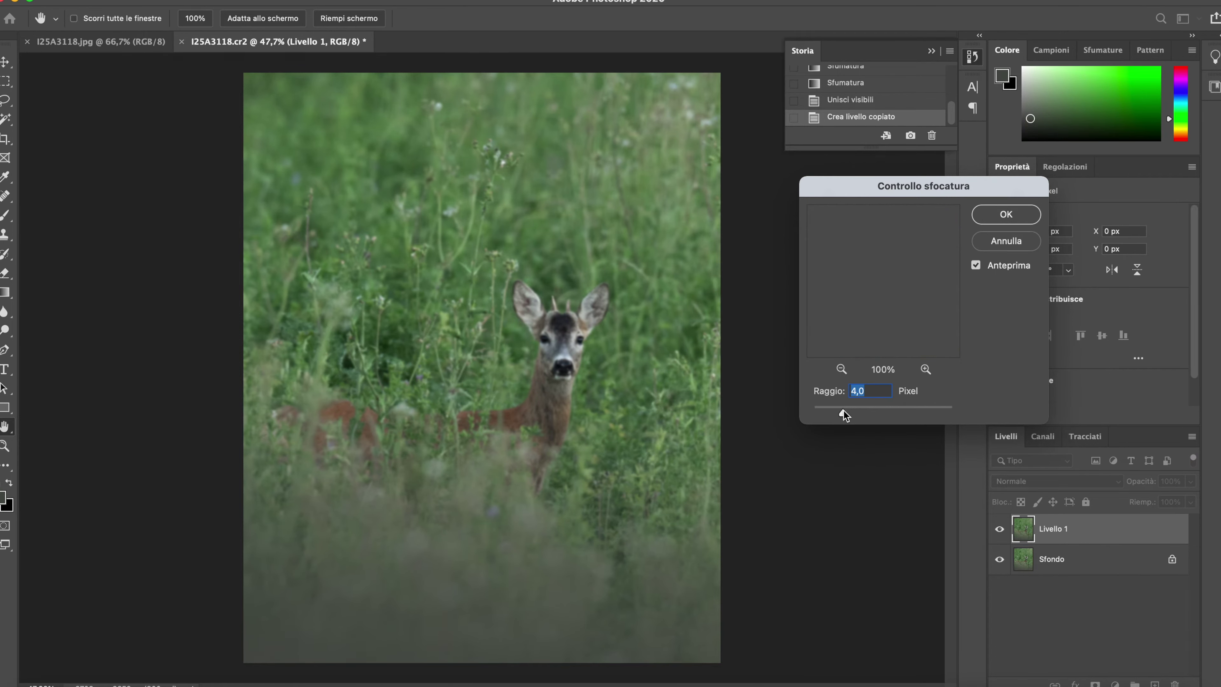
left_click(1006, 215)
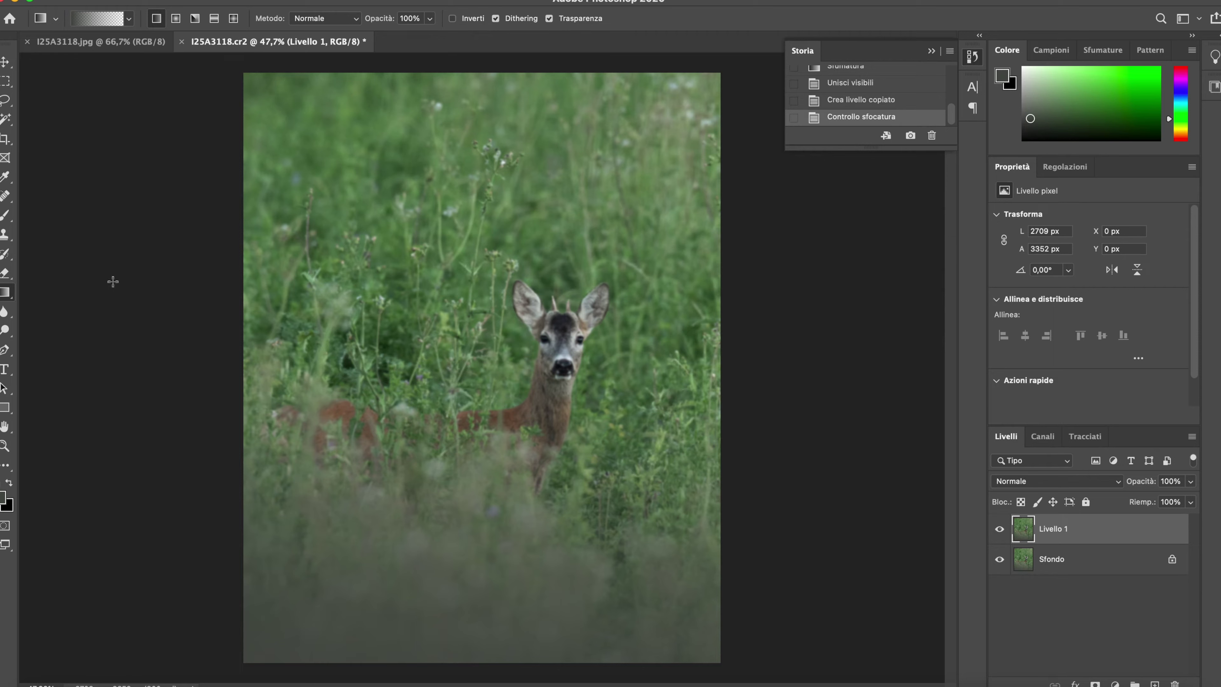
left_click(6, 273)
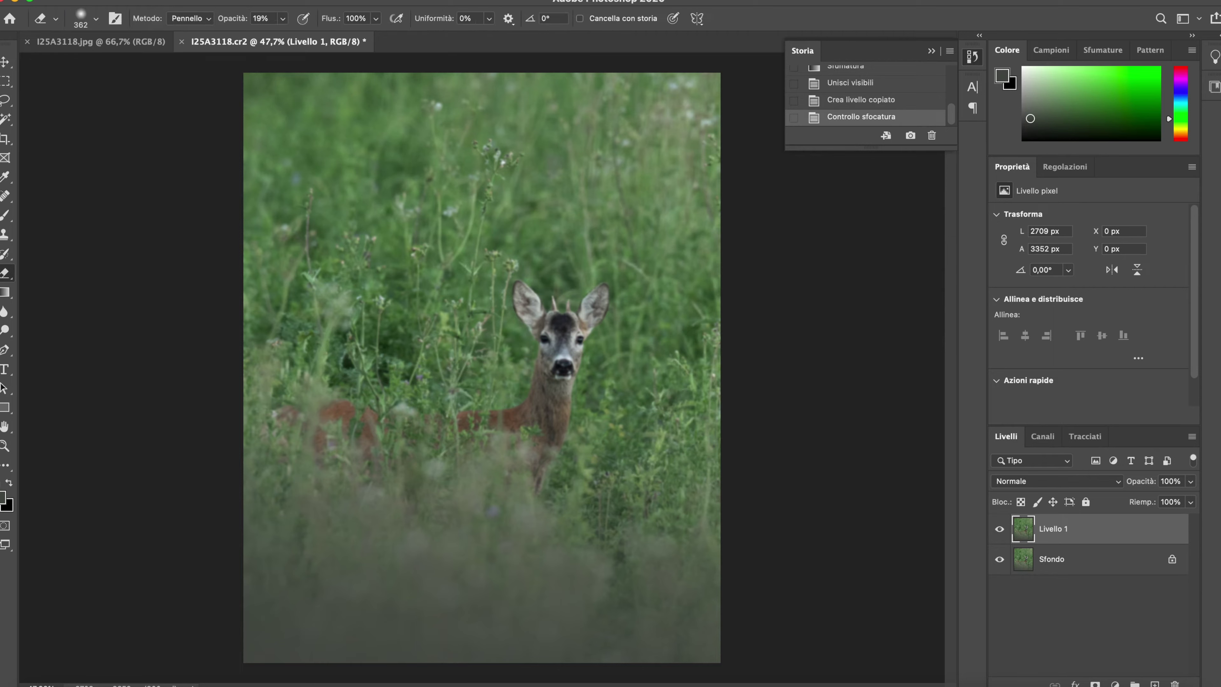
Step: Erase the blur from Livello 1 over the deer's body, ear, head and forehead at 83% opacity
left_click_drag(542, 400, 520, 401)
left_click_drag(394, 426, 436, 425)
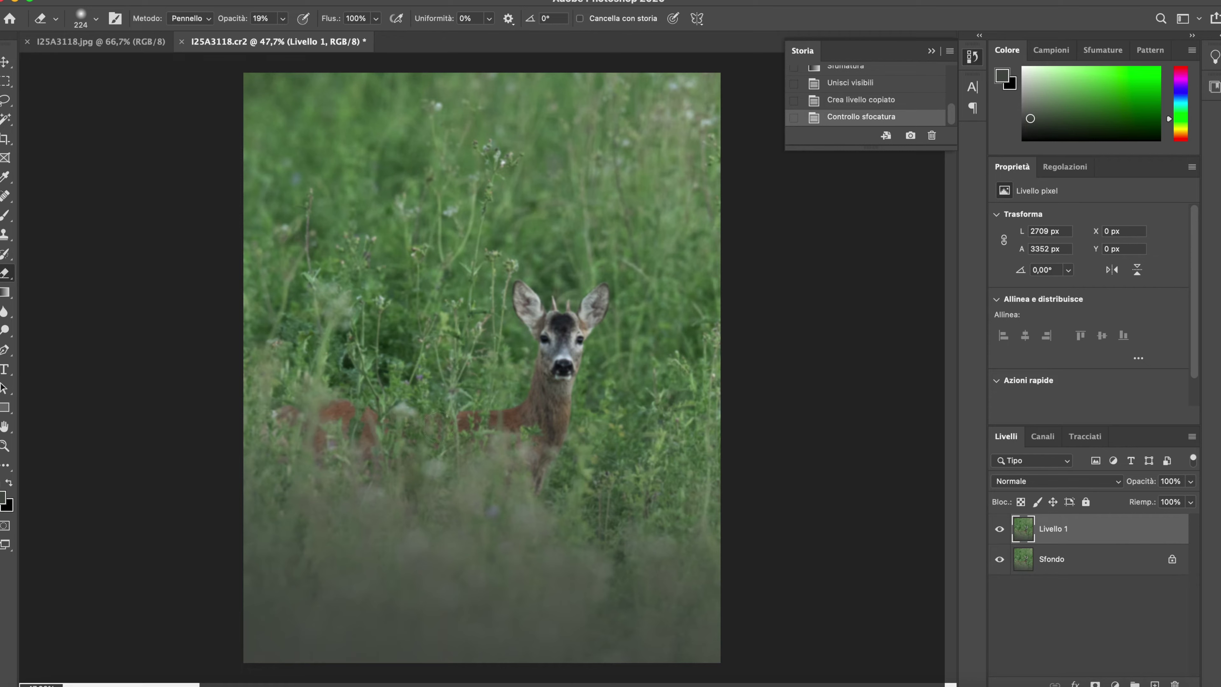
left_click_drag(283, 18, 339, 41)
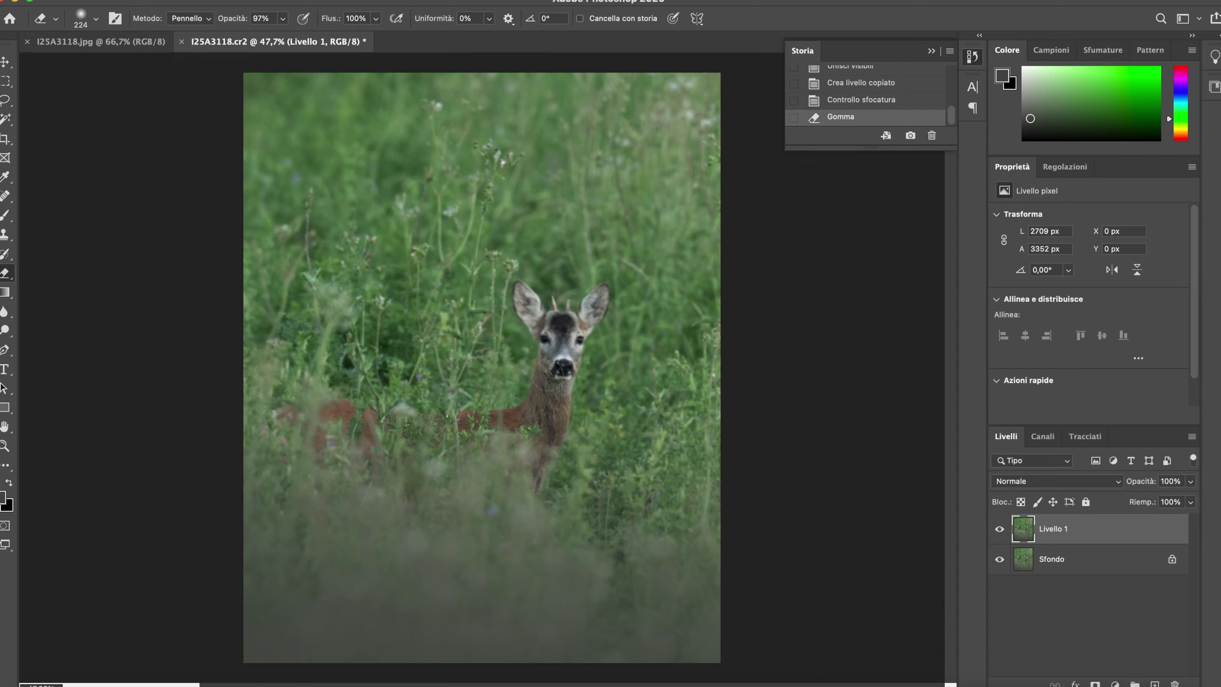
left_click(525, 299)
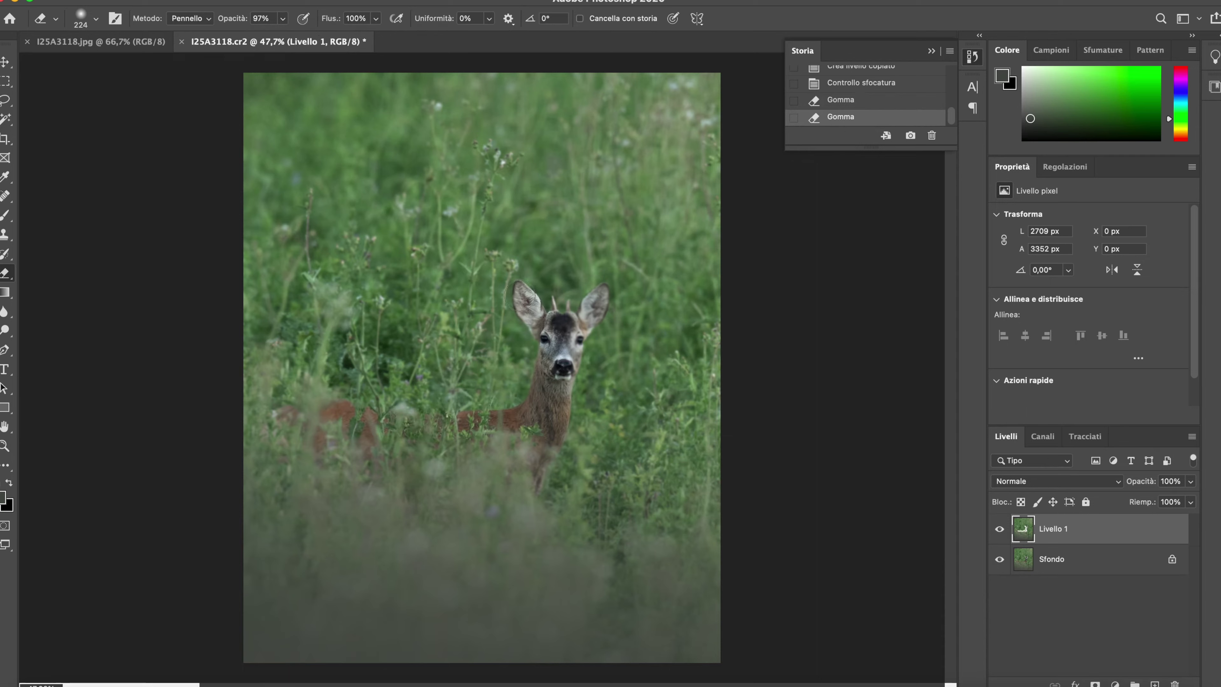
left_click(542, 328)
left_click_drag(559, 319, 536, 315)
left_click(561, 313)
left_click_drag(568, 311, 588, 311)
left_click_drag(532, 445, 576, 435)
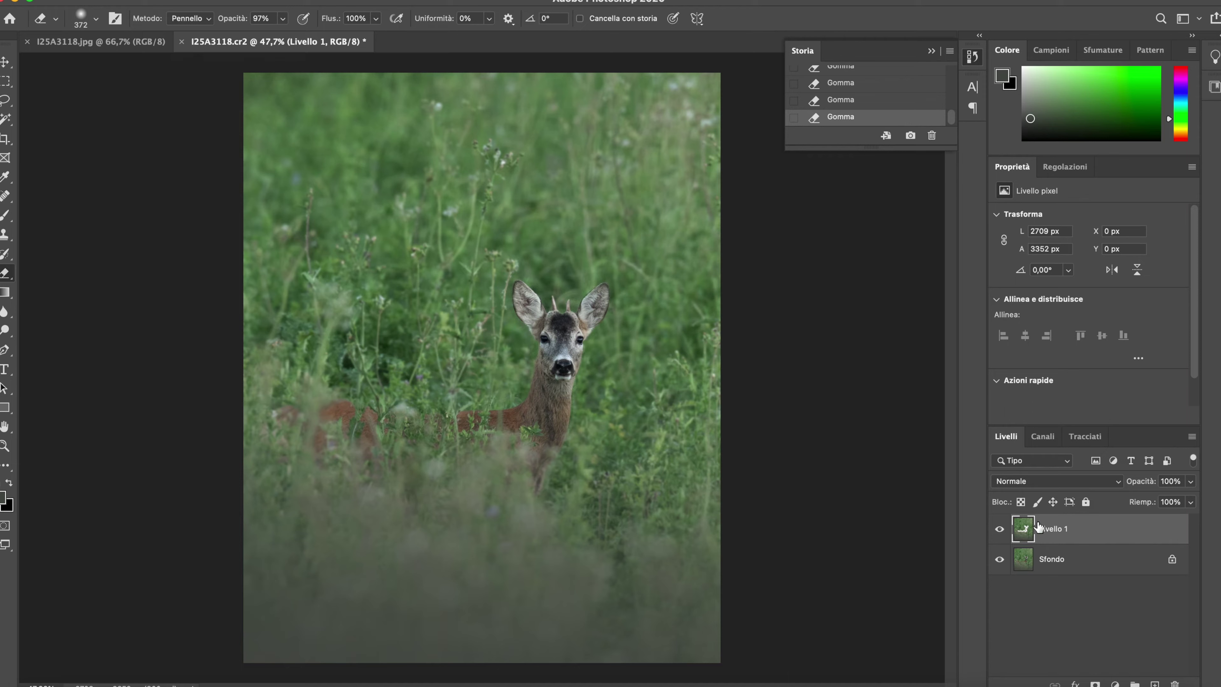
Step: Hide and reshow Livello 1 to compare the erased blur against the background
left_click(1007, 530)
left_click(1007, 531)
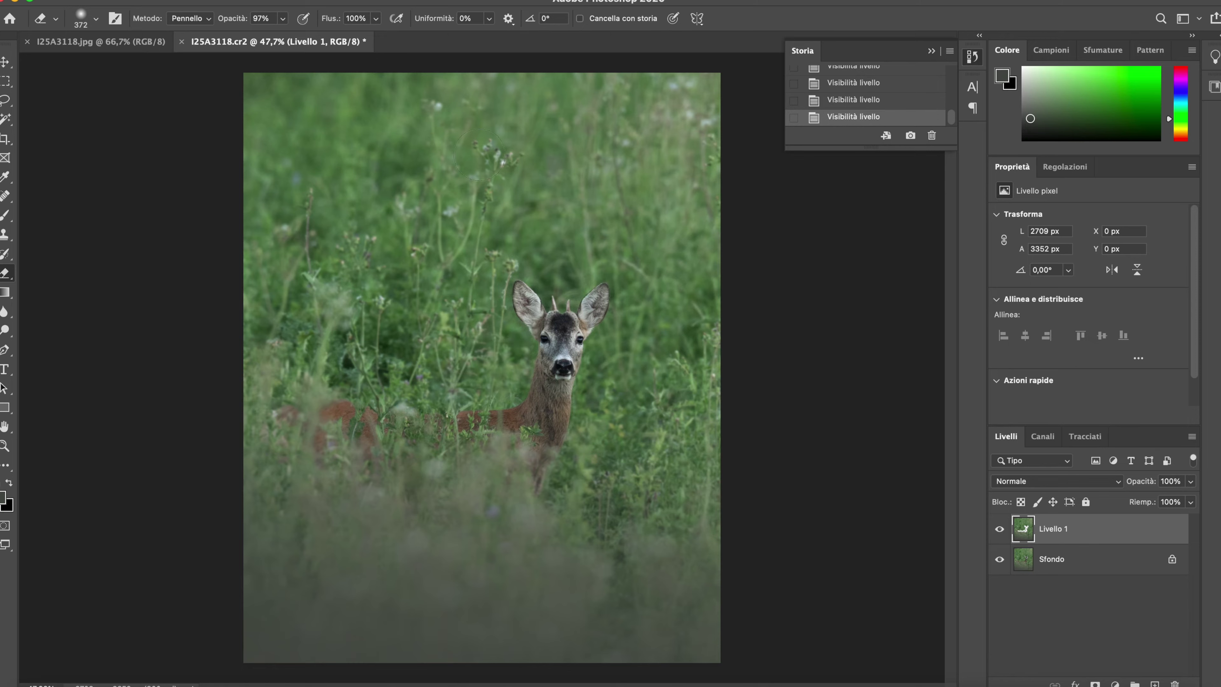
left_click(240, 1)
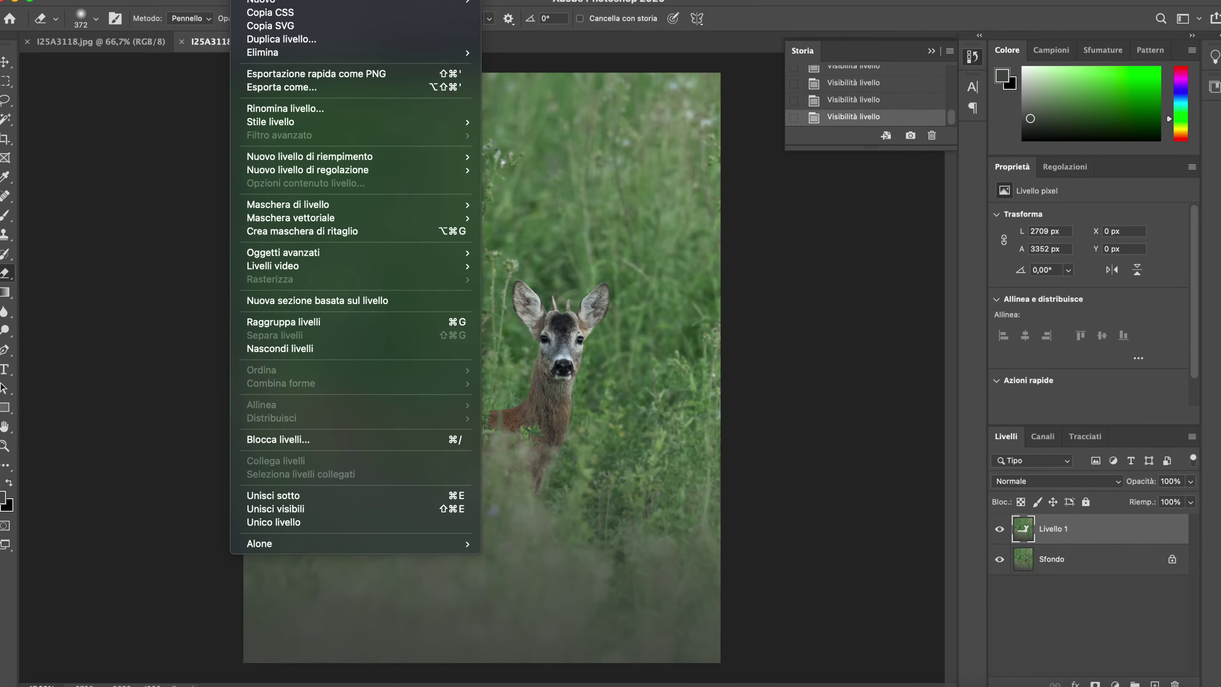
Step: Merge and duplicate the visible layers, then ready a soft white 1743 px brush with 0% hardness
left_click(355, 510)
key("ctrl+j")
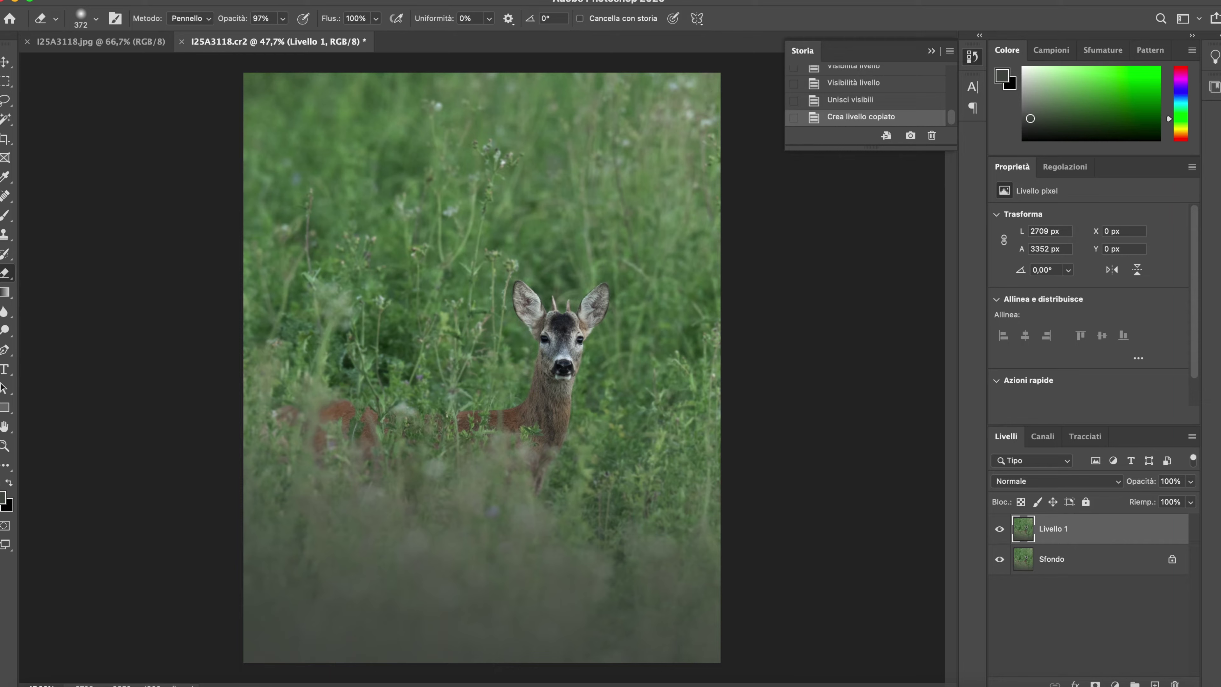
left_click(4, 220)
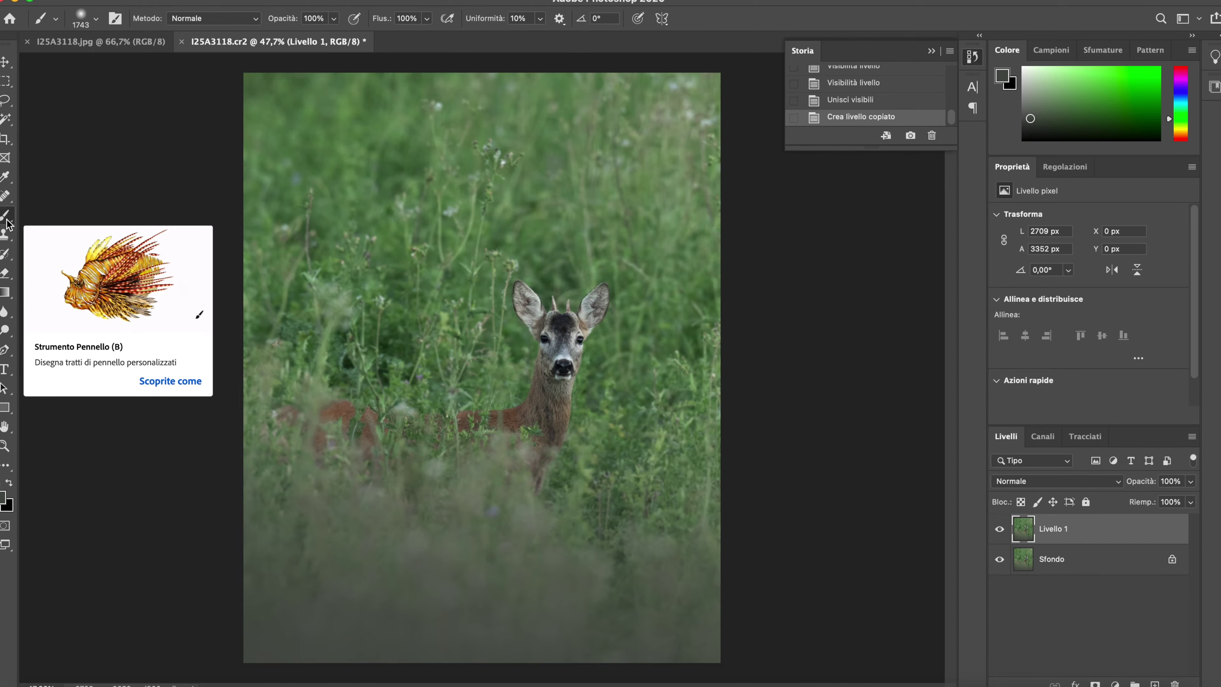
mouse_move(1032, 86)
left_mouse_down()
mouse_move(1043, 86)
mouse_move(1029, 103)
mouse_move(1010, 53)
left_mouse_up()
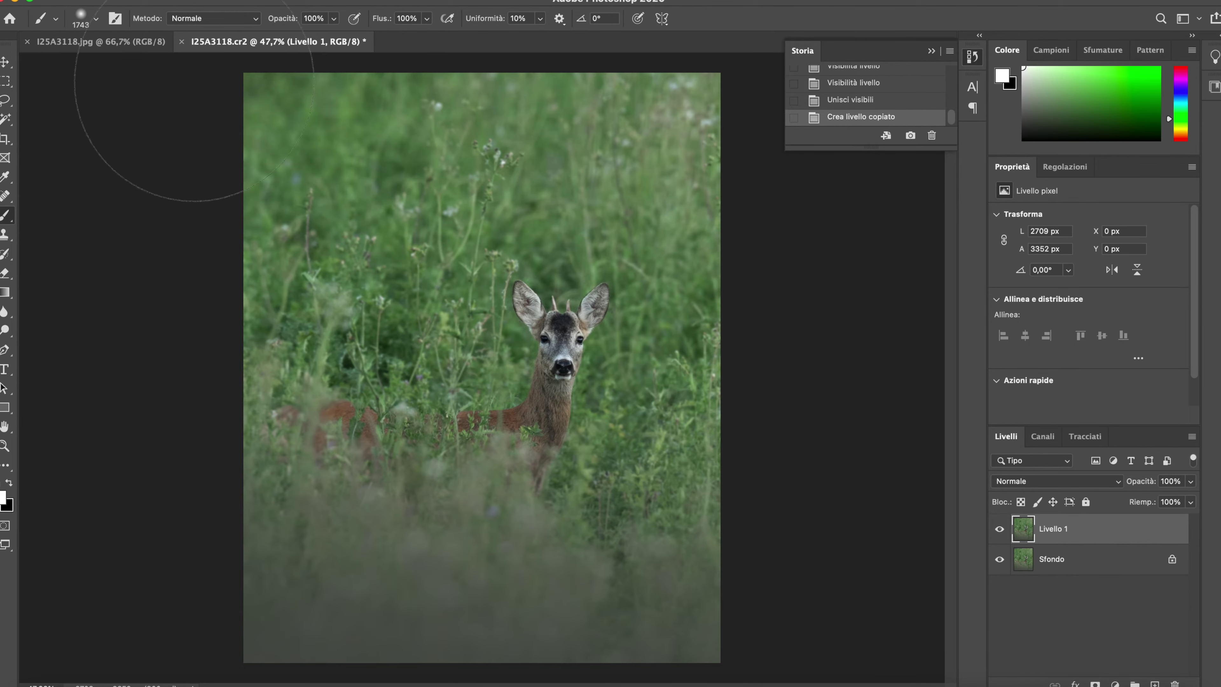
left_click(98, 21)
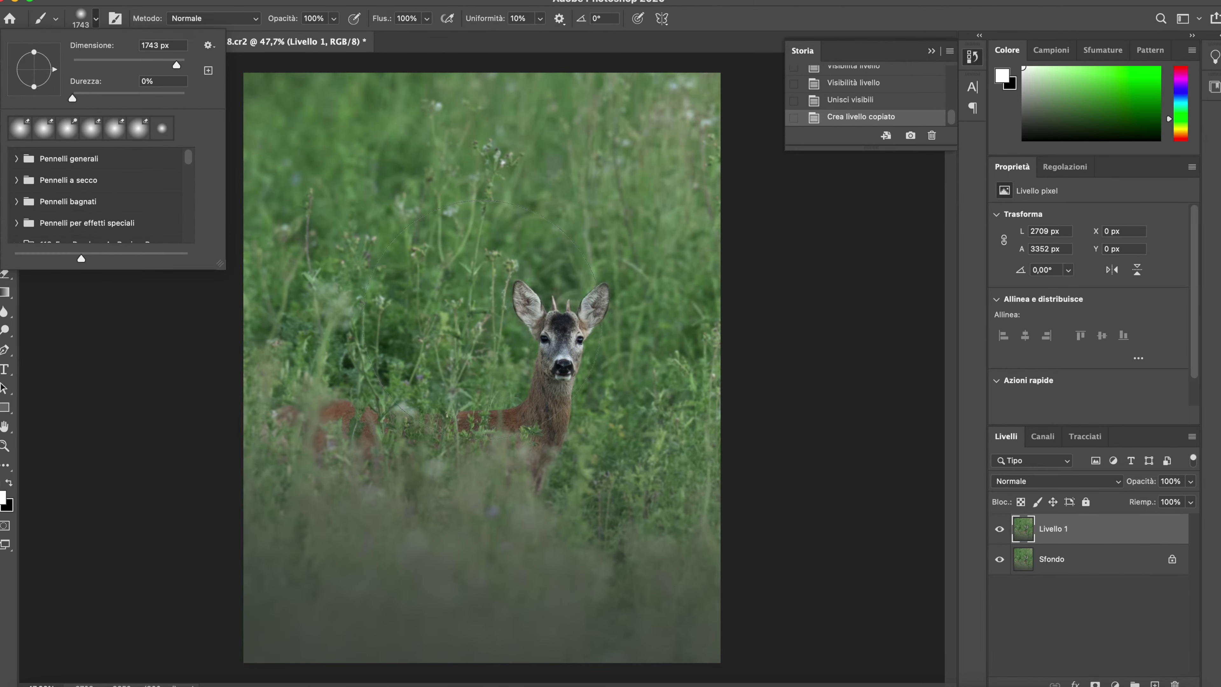
left_click(252, 0)
mouse_move(286, 1)
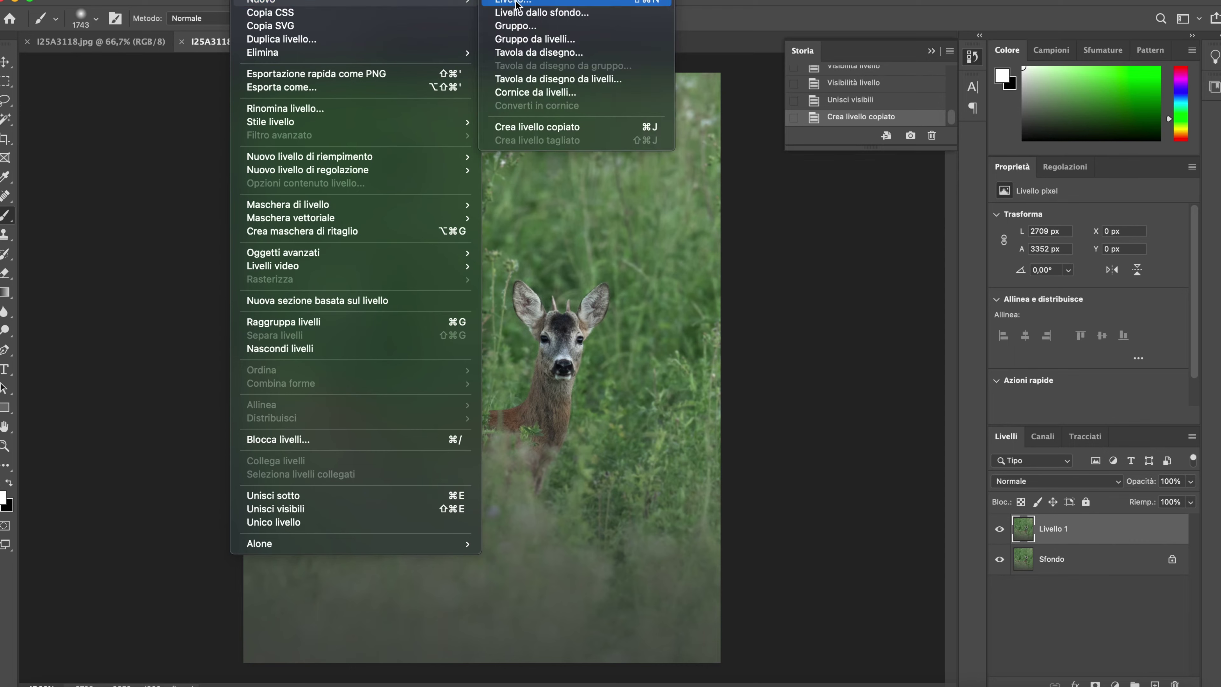
left_click(519, 3)
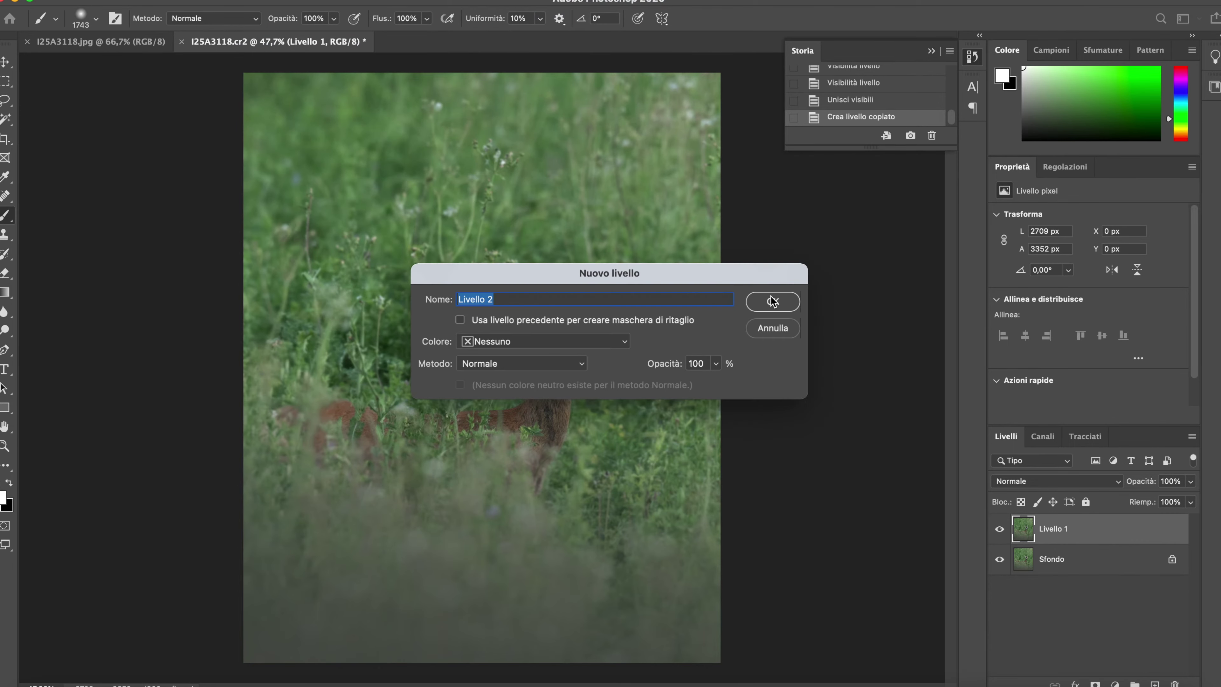
Step: On new Livello 2, dab a white glow left of the deer's head, scale it ~145% and shift it up-right
left_click(771, 301)
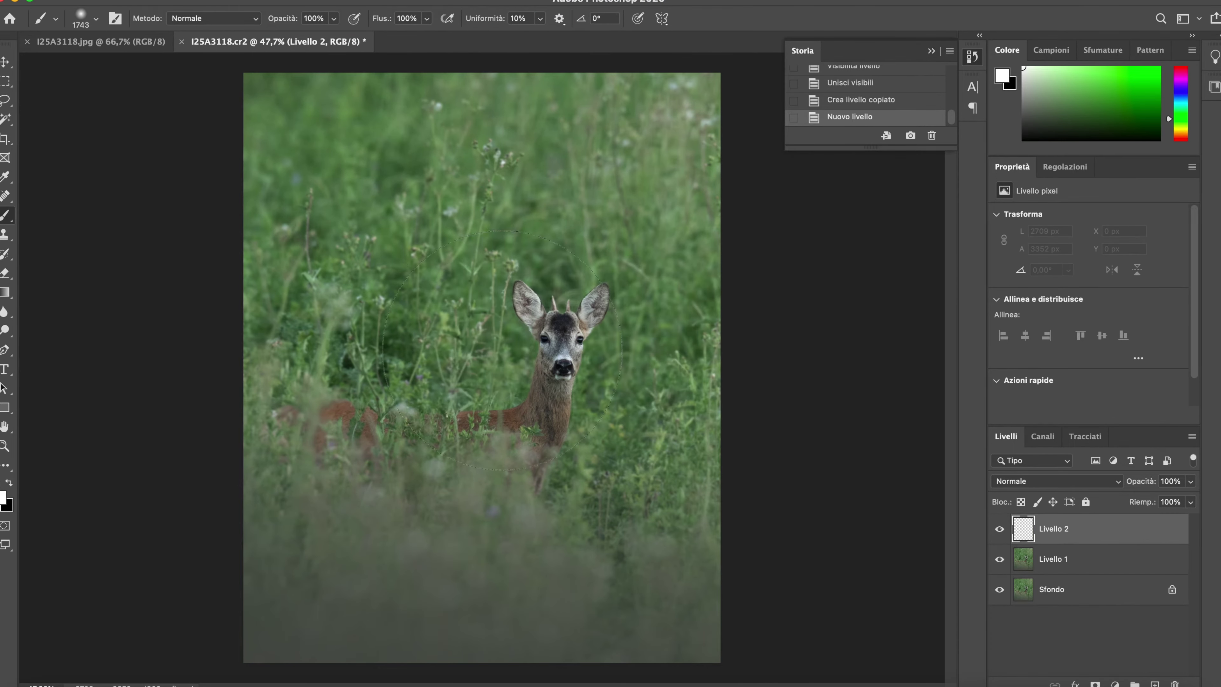
left_click(487, 345)
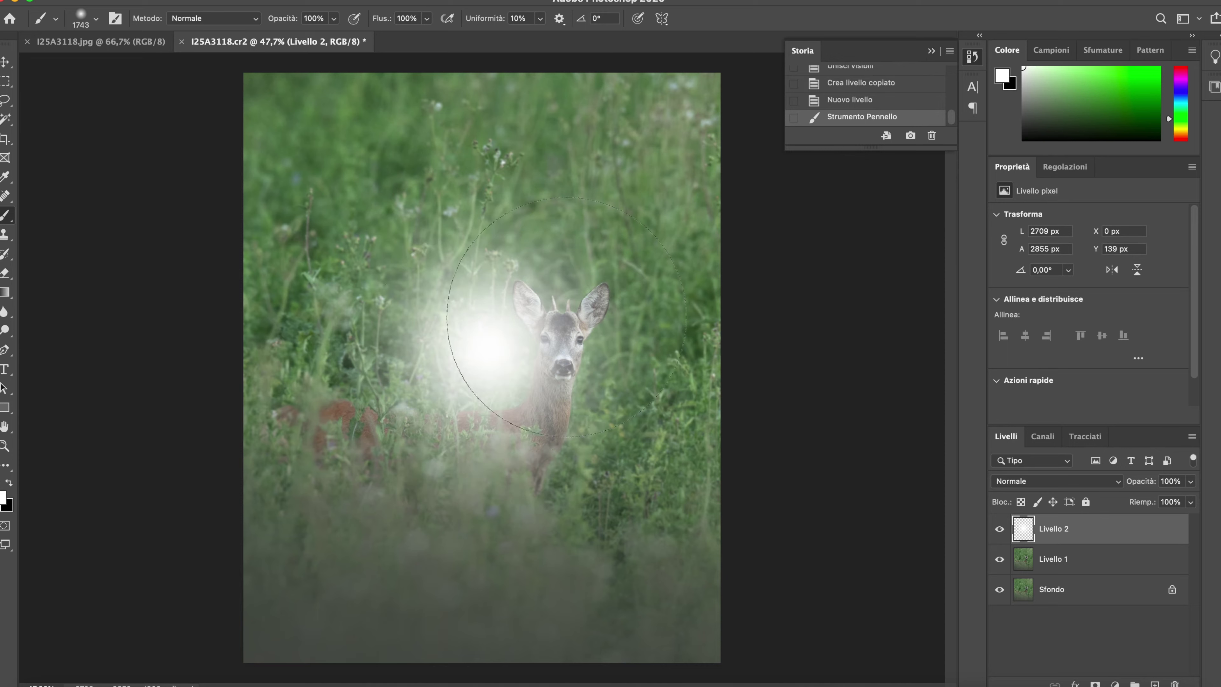
key("ctrl+t")
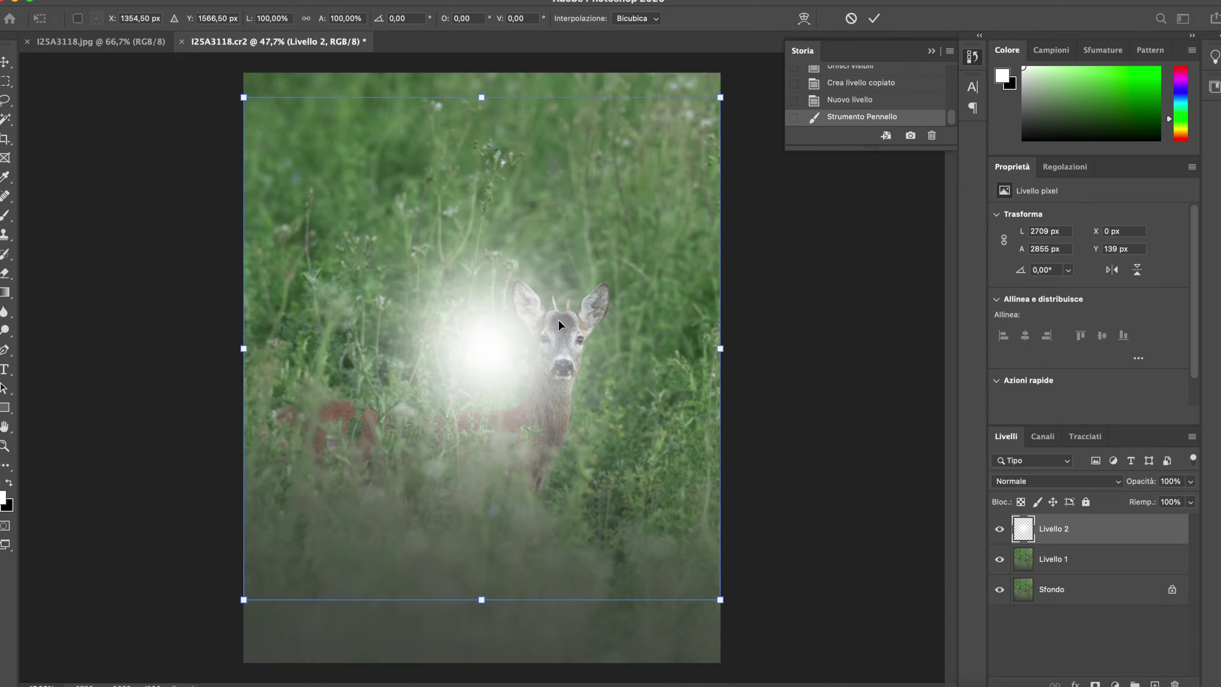
left_click_drag(239, 602, 197, 607)
mouse_move(454, 541)
left_mouse_down()
mouse_move(625, 518)
mouse_move(841, 406)
left_mouse_up()
left_click_drag(527, 487, 384, 668)
mouse_move(682, 482)
left_mouse_down()
mouse_move(794, 404)
mouse_move(866, 373)
left_mouse_up()
mouse_move(739, 404)
left_mouse_down()
mouse_move(717, 425)
mouse_move(668, 431)
left_mouse_up()
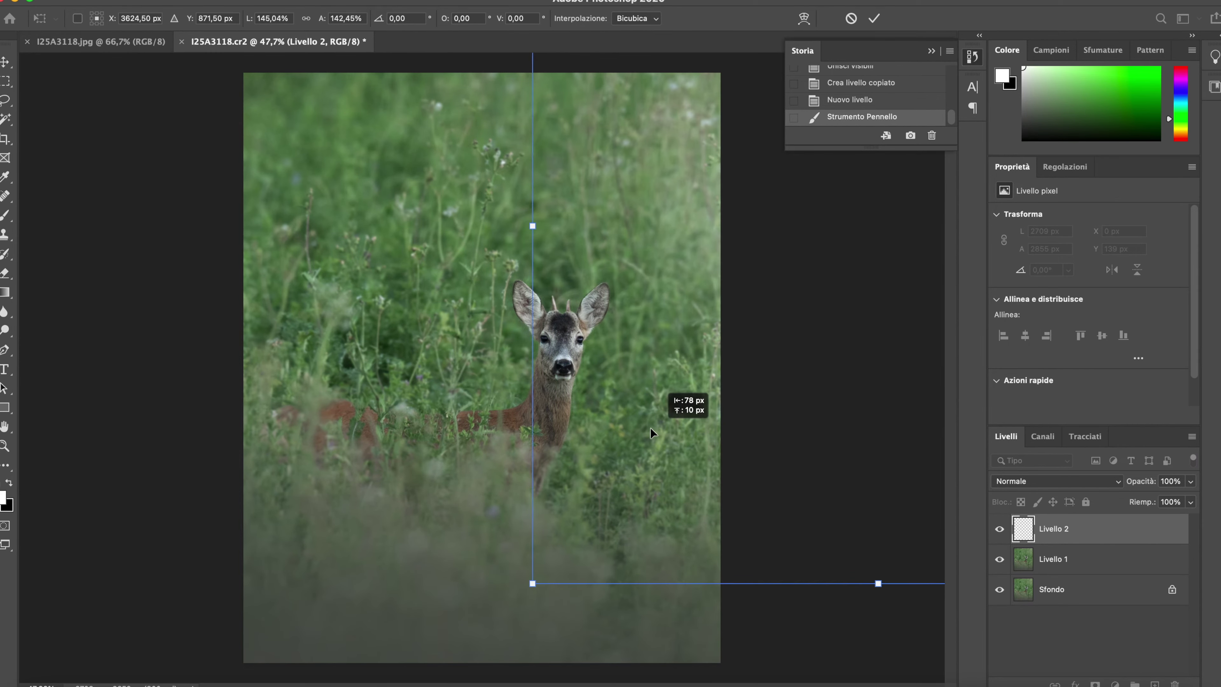
left_click_drag(701, 444, 701, 472)
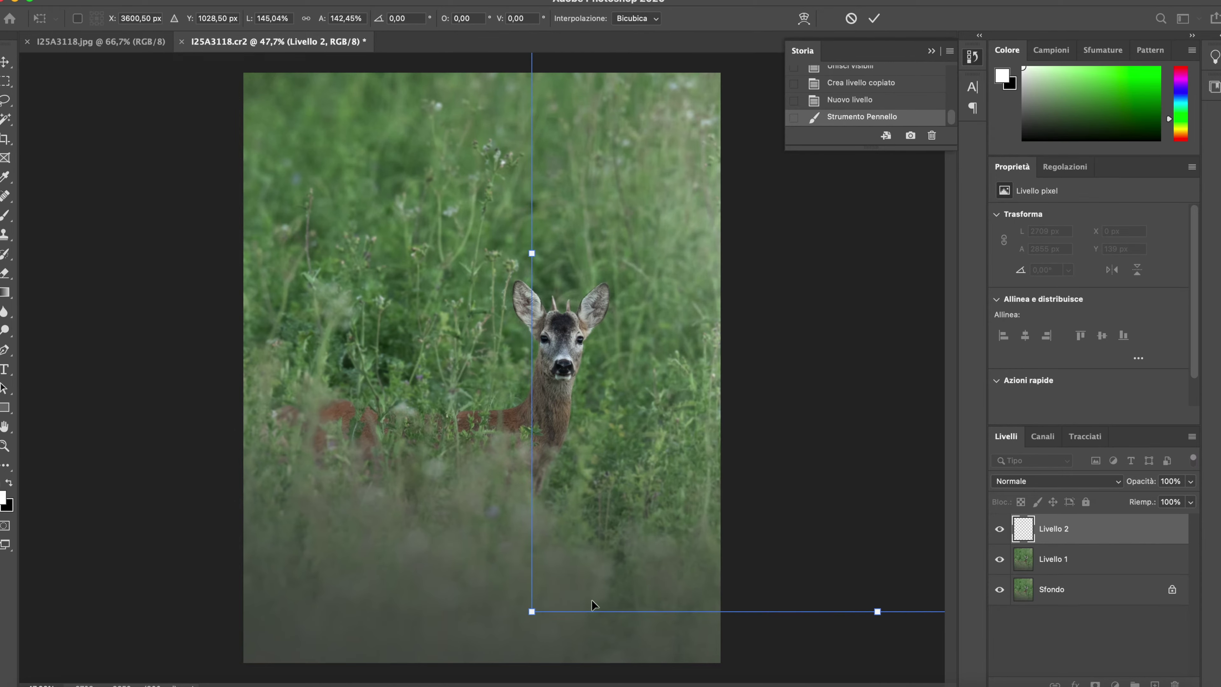
left_click(6, 60)
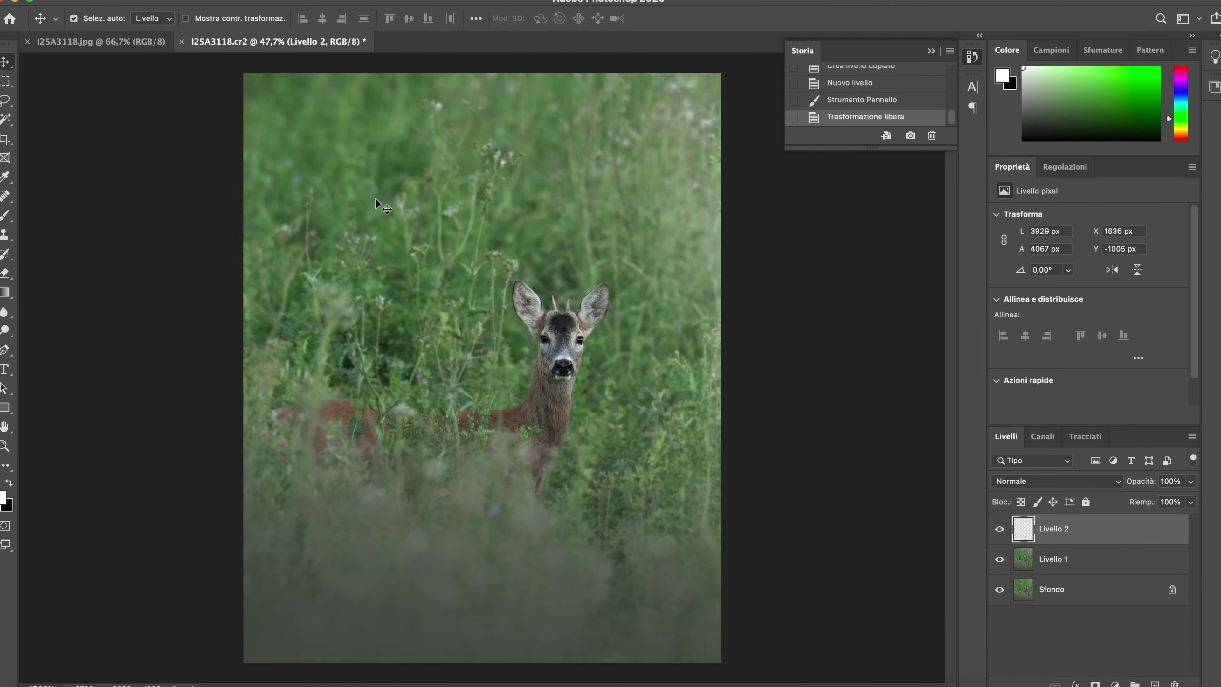
Step: Merge all visible layers into Sfondo and duplicate it as Livello 1 with Cmd+J
scroll(572, 253, "down", 2)
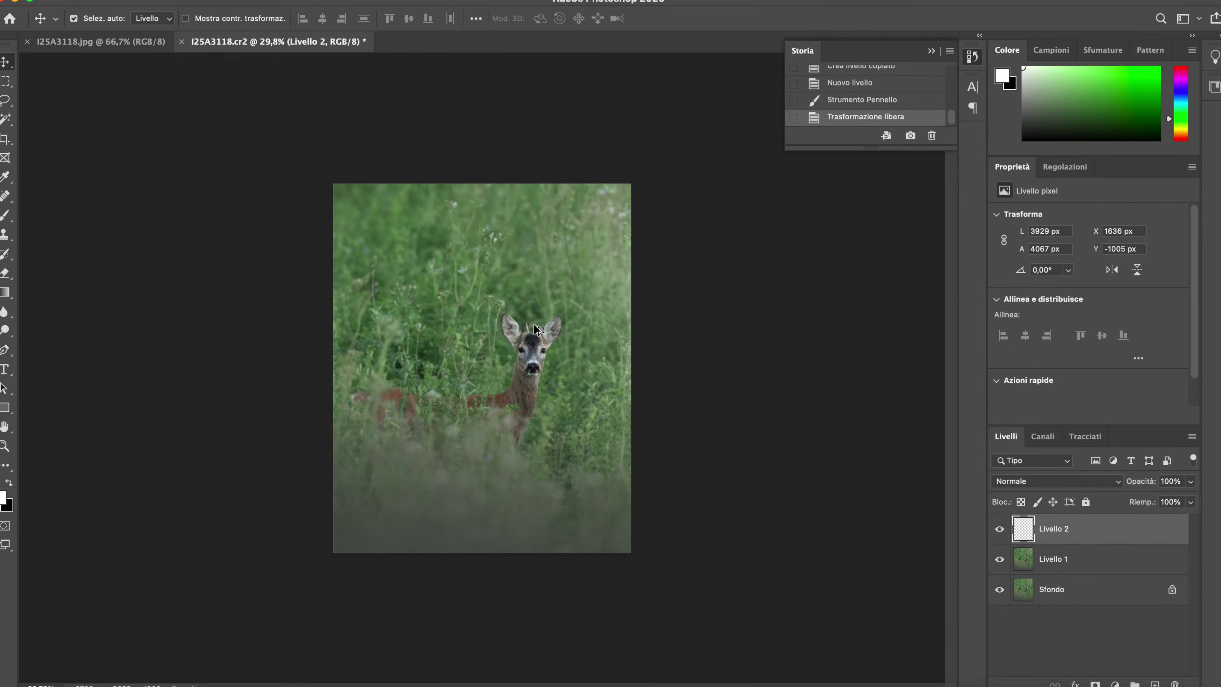
left_click(188, 0)
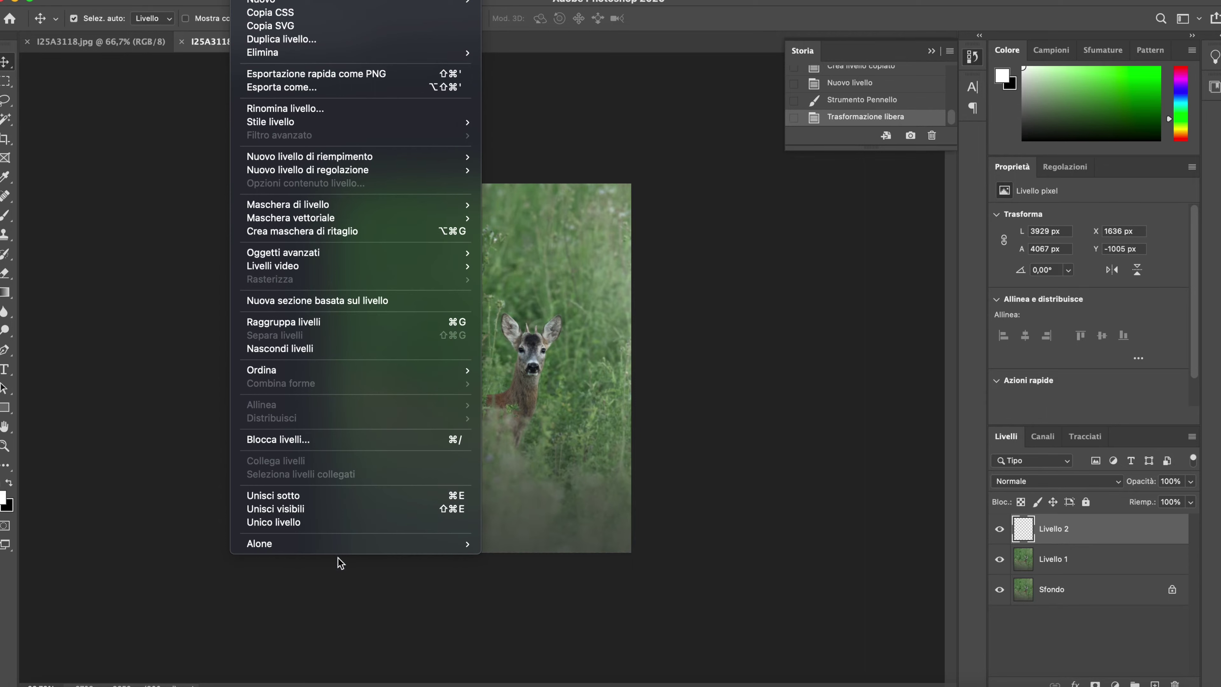
left_click(282, 506)
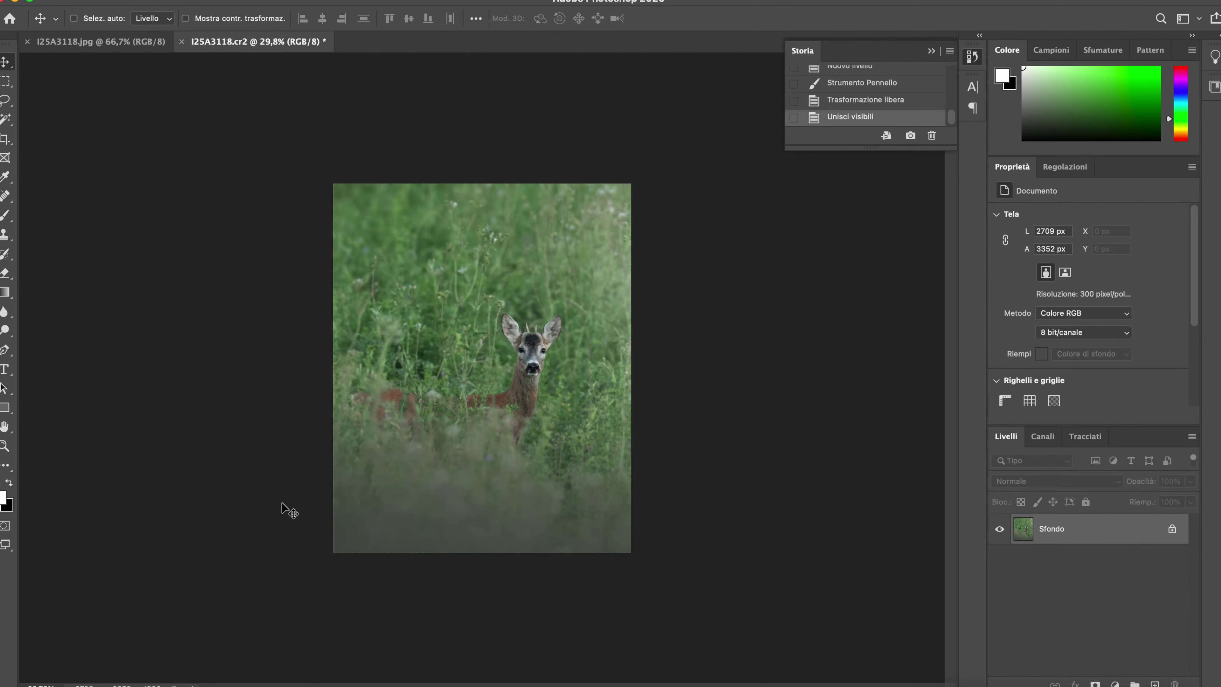
key("ctrl+j")
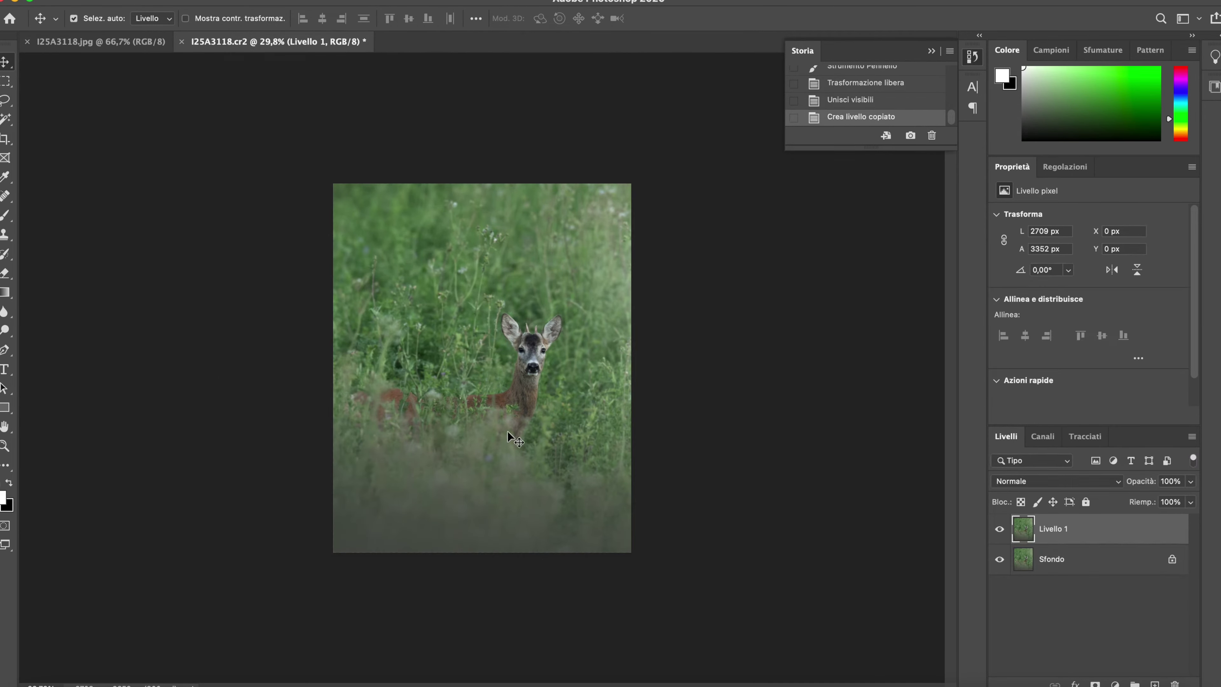
key("ctrl+0")
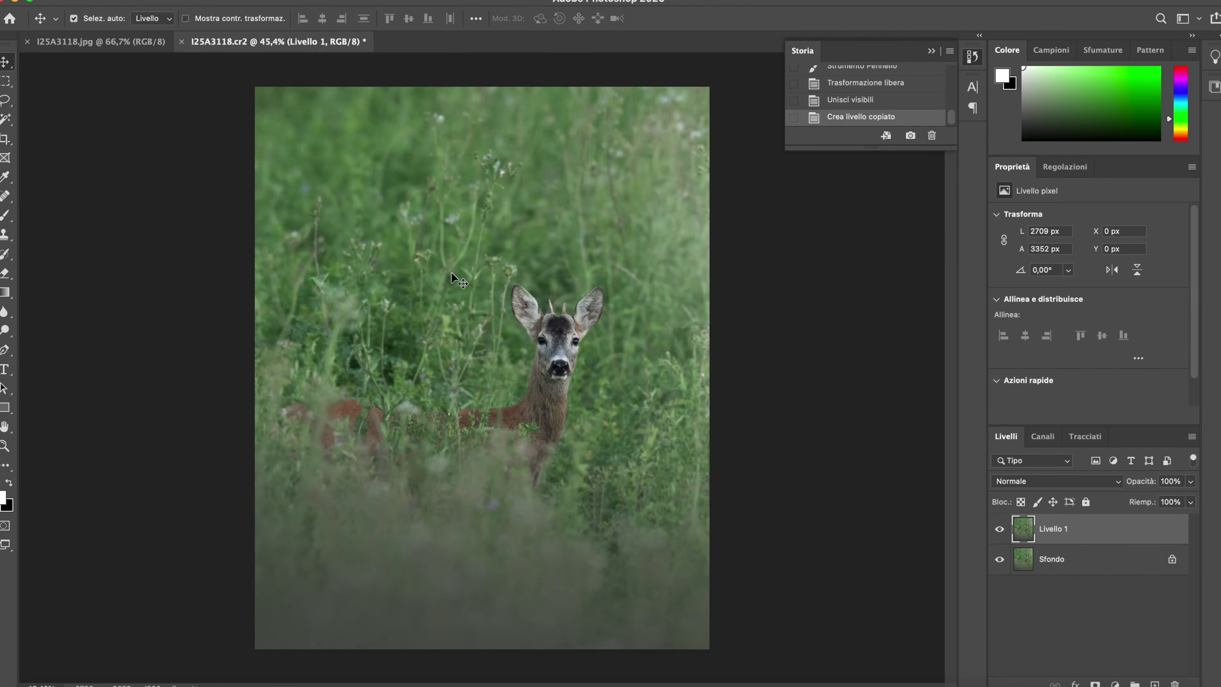
left_click(188, 0)
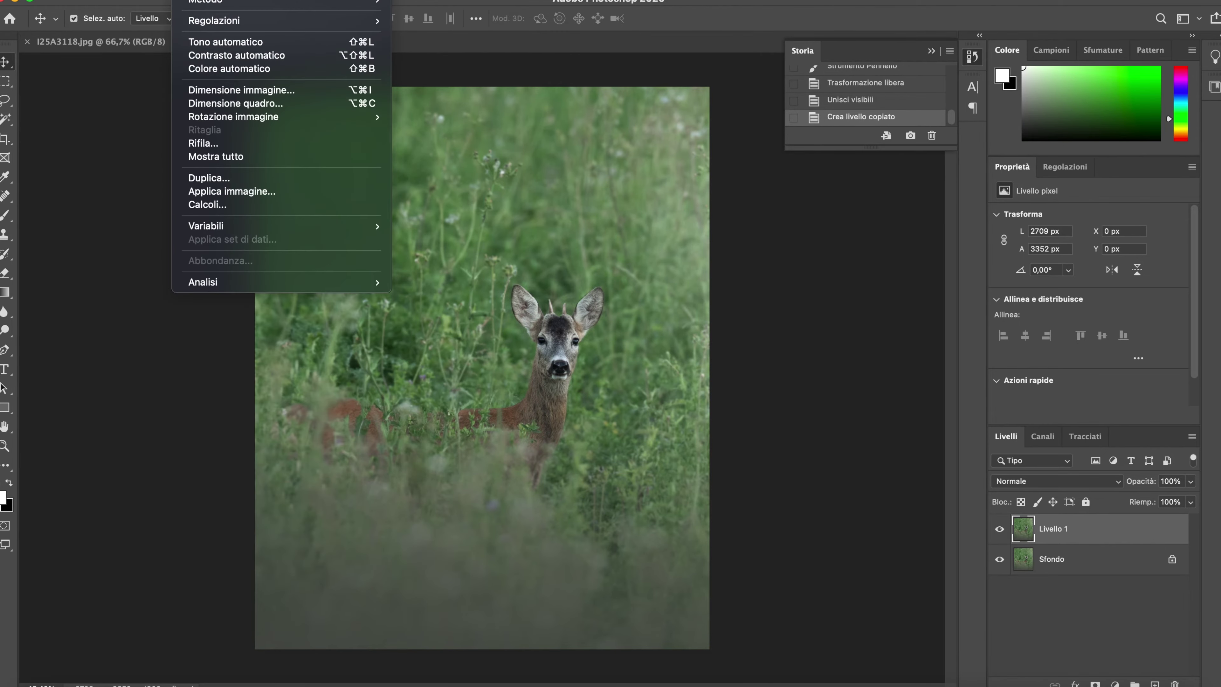
mouse_move(214, 20)
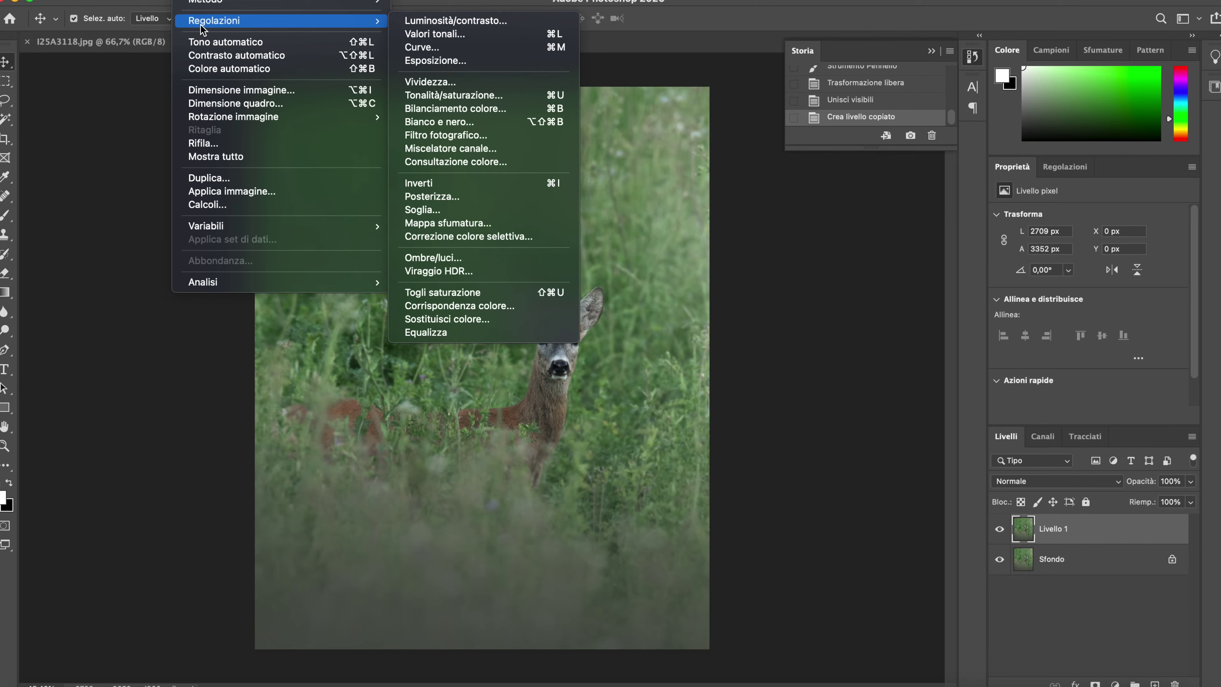
Step: Darken Livello 1 with Brightness/Contrast, lowering Luminosità to about -30
left_click(474, 34)
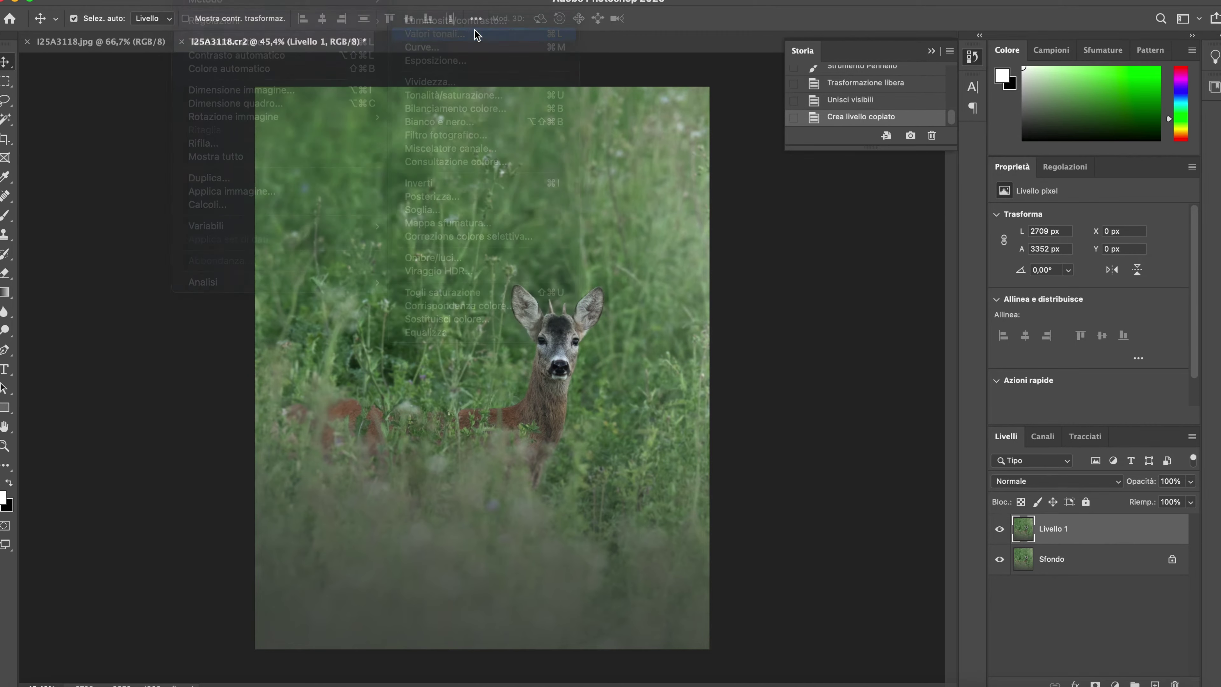
left_click(934, 208)
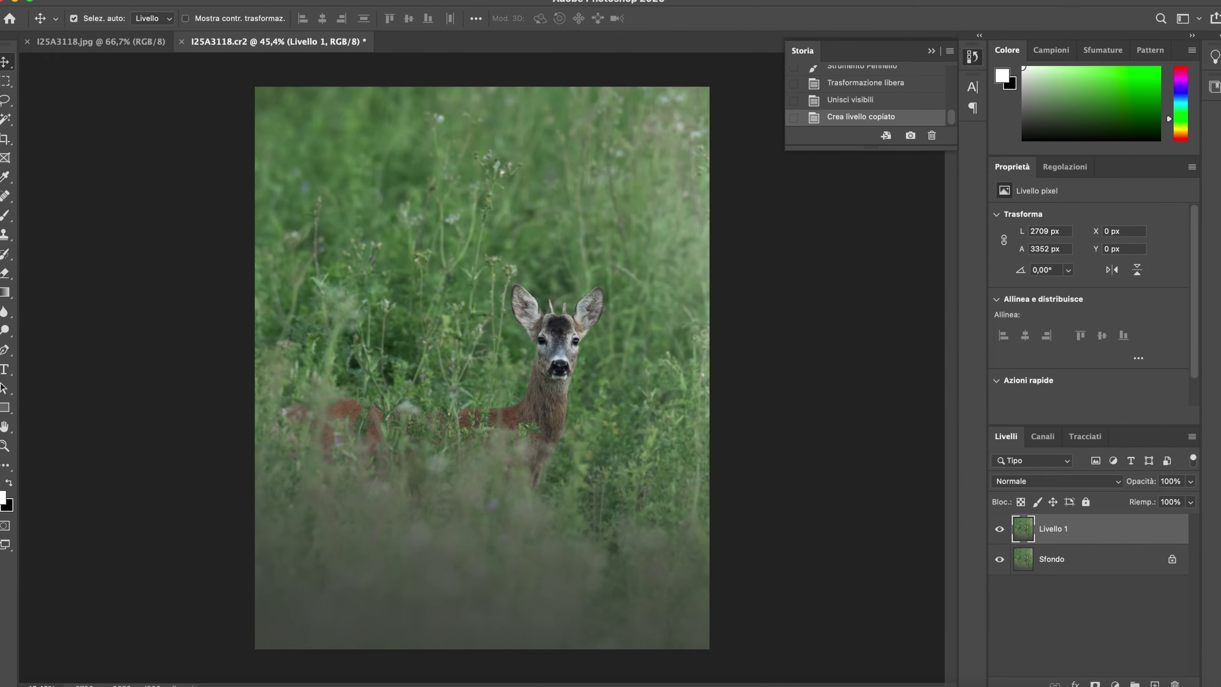
left_click(192, 1)
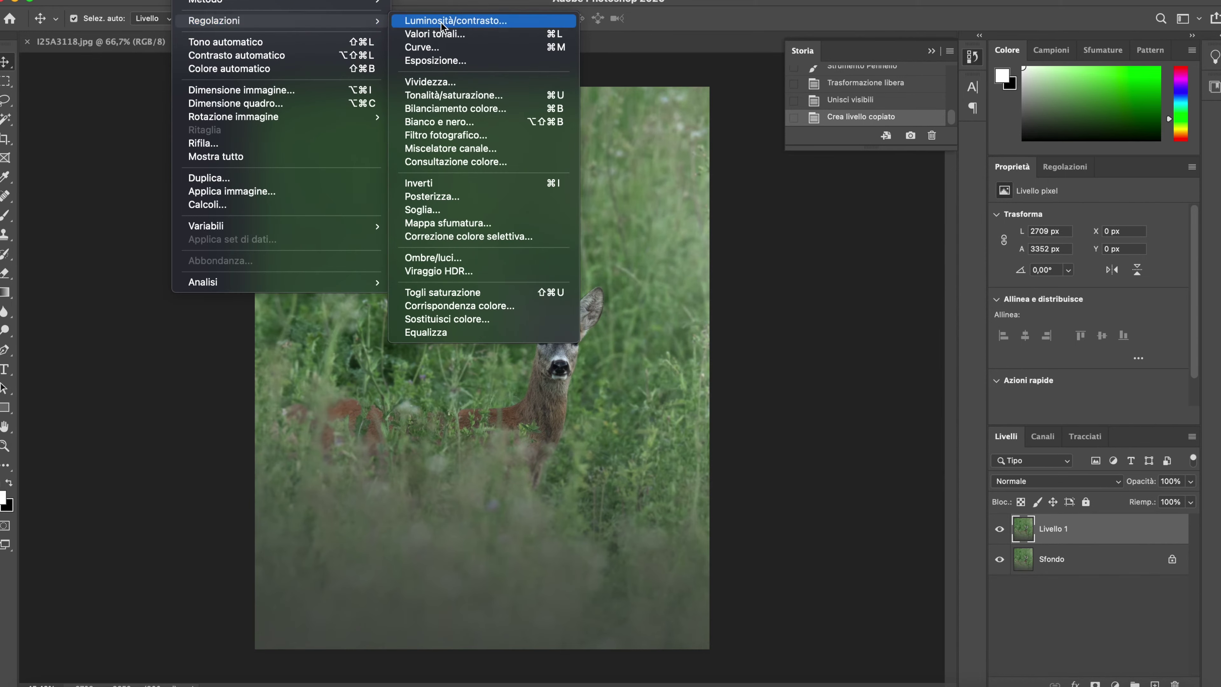
left_click(481, 35)
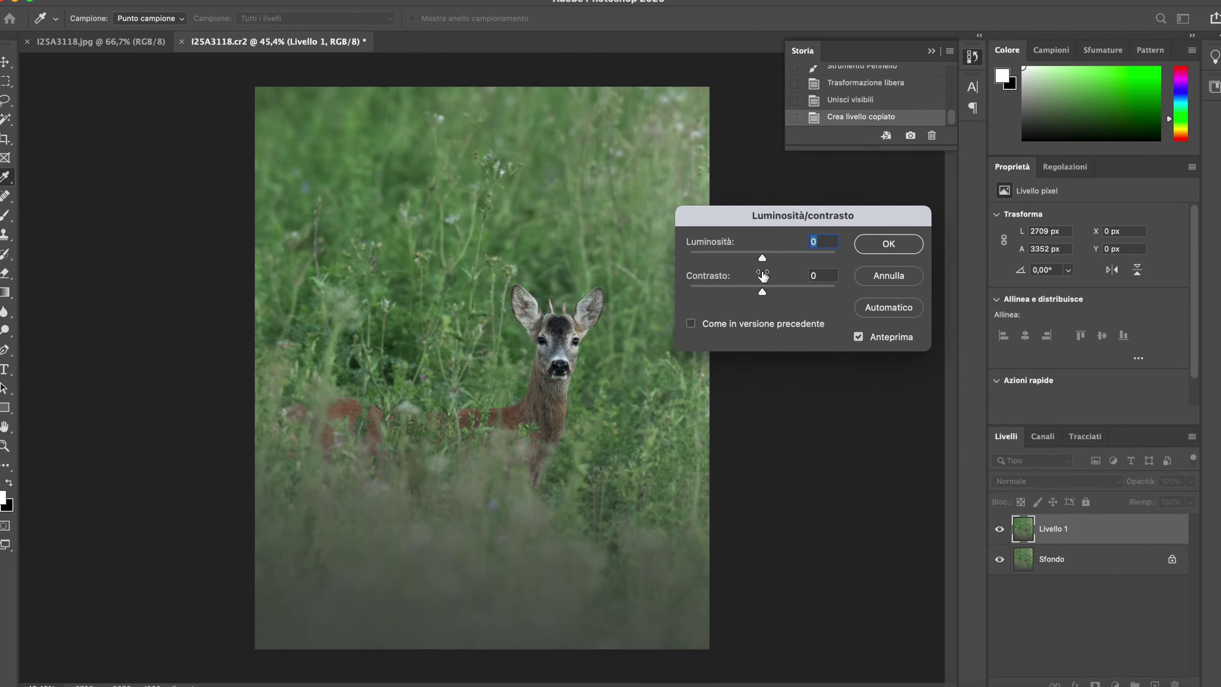
left_click_drag(762, 258, 750, 259)
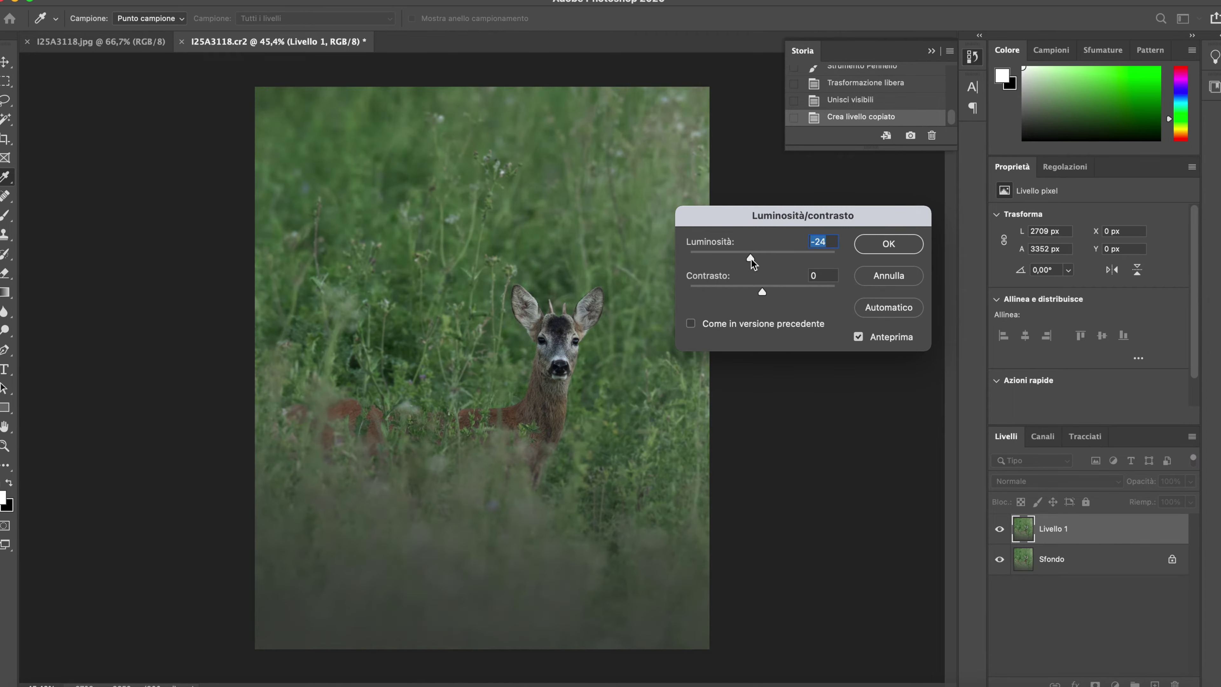
left_click_drag(751, 259, 749, 260)
left_click(888, 244)
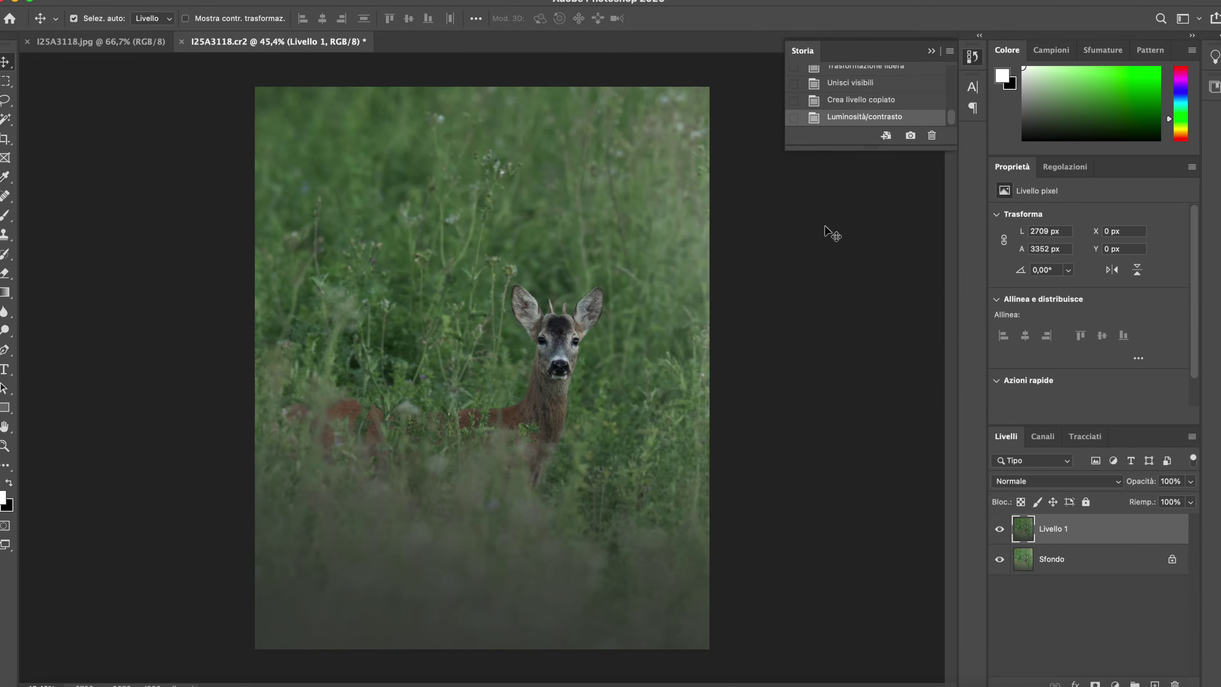
left_click(5, 273)
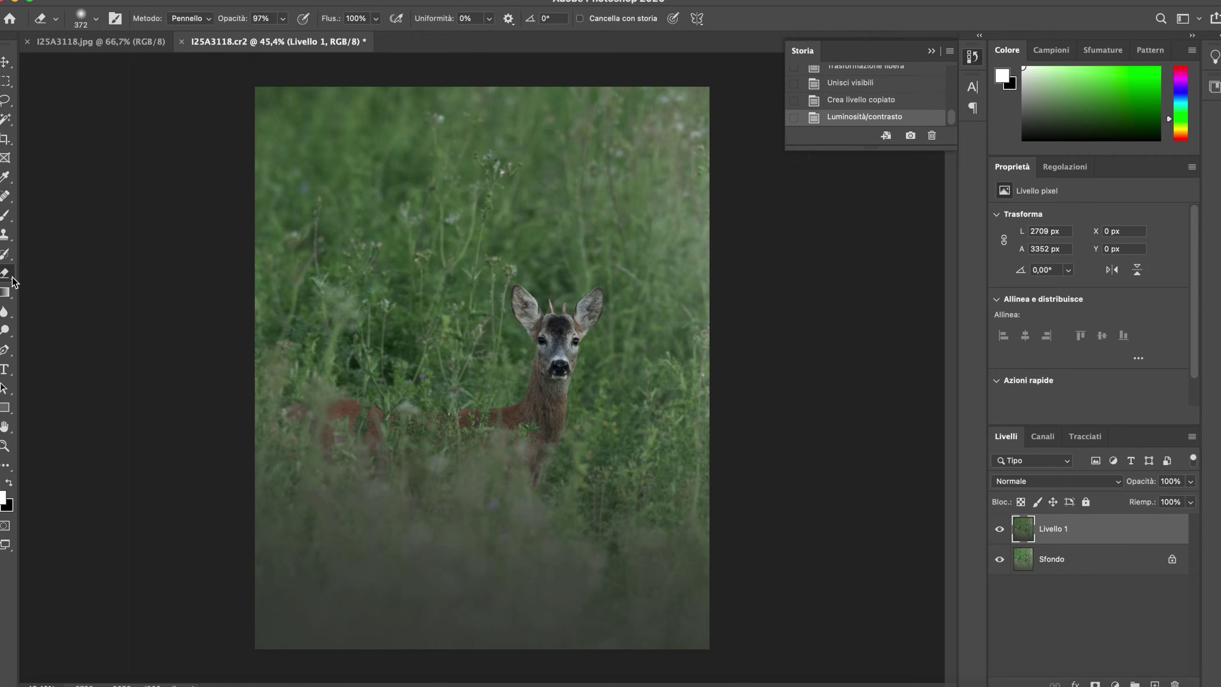
Step: Set the eraser to 64% opacity with a large brush and lighten the right edge
left_click_drag(559, 218, 577, 217)
left_click(283, 18)
left_click_drag(286, 33, 261, 36)
left_click_drag(548, 220, 664, 231)
left_click_drag(747, 252, 714, 237)
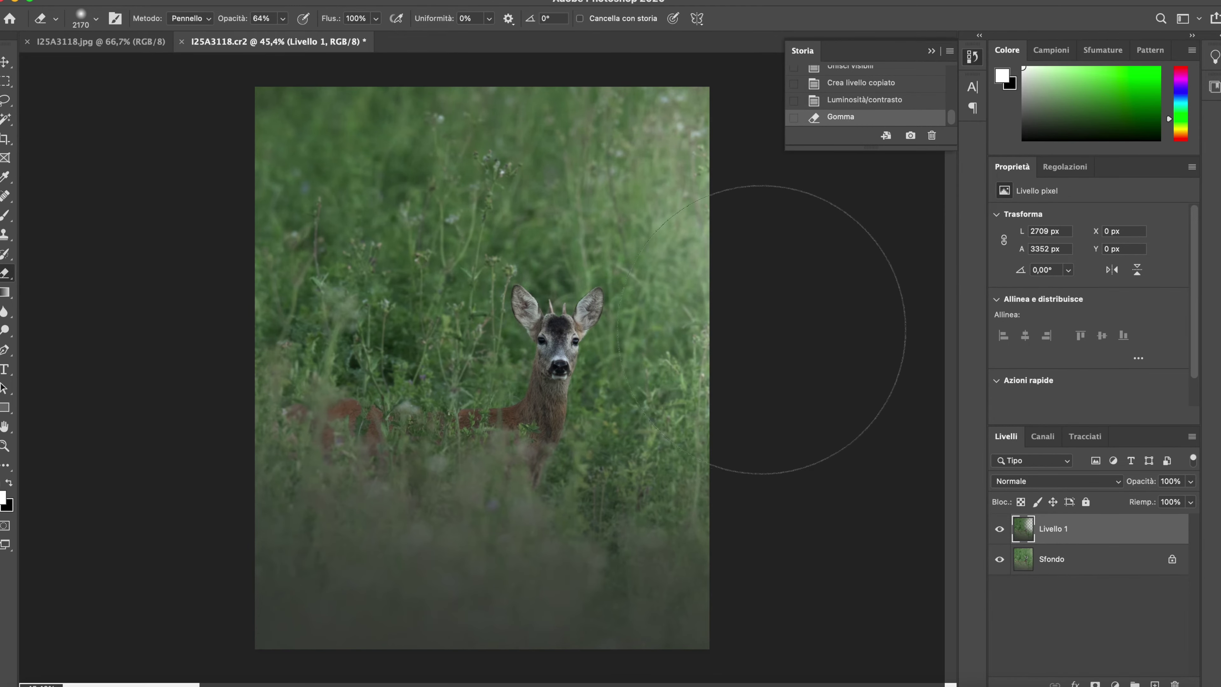
Step: With a 233 px eraser, erase along the deer's neck and around its left eye and ear
mouse_move(635, 309)
left_mouse_down()
mouse_move(538, 321)
mouse_move(551, 395)
left_mouse_up()
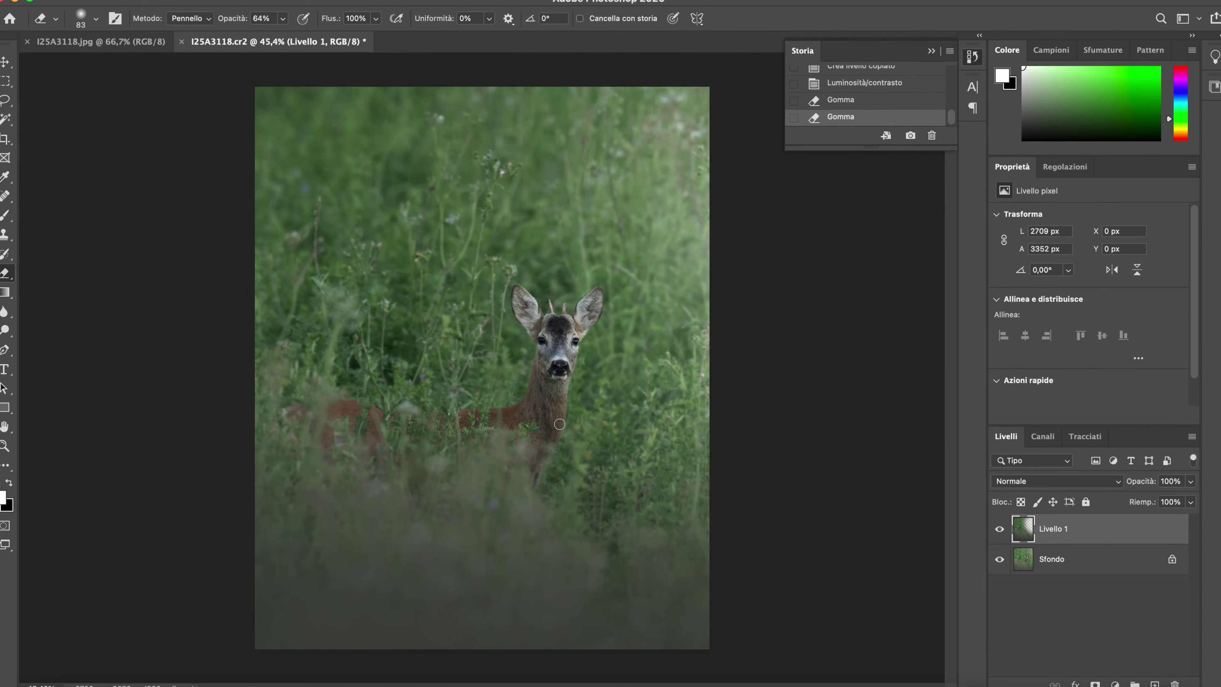
scroll(560, 424, "up", 3)
scroll(560, 424, "up", 3)
left_click_drag(565, 374, 575, 283)
left_click_drag(525, 229, 469, 145)
left_click_drag(545, 196, 595, 226)
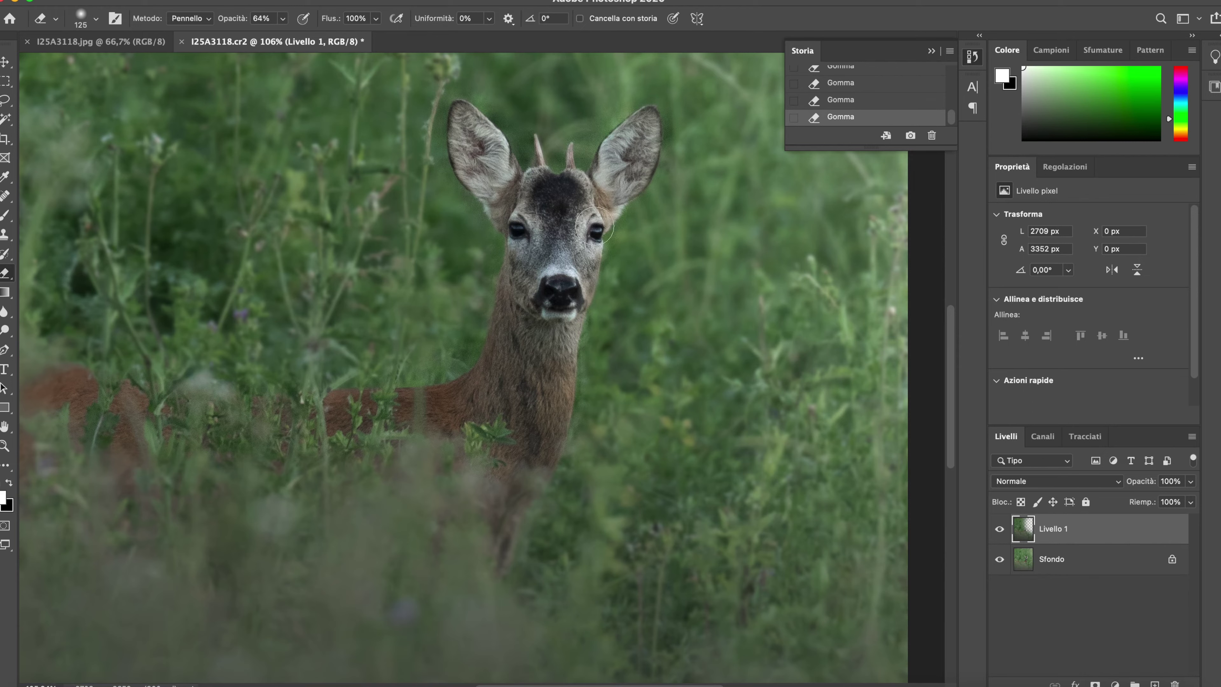
Step: Keep erasing around the deer, switching between small detail and large brush sizes
mouse_move(644, 152)
left_mouse_down()
mouse_move(564, 162)
mouse_move(580, 182)
left_mouse_up()
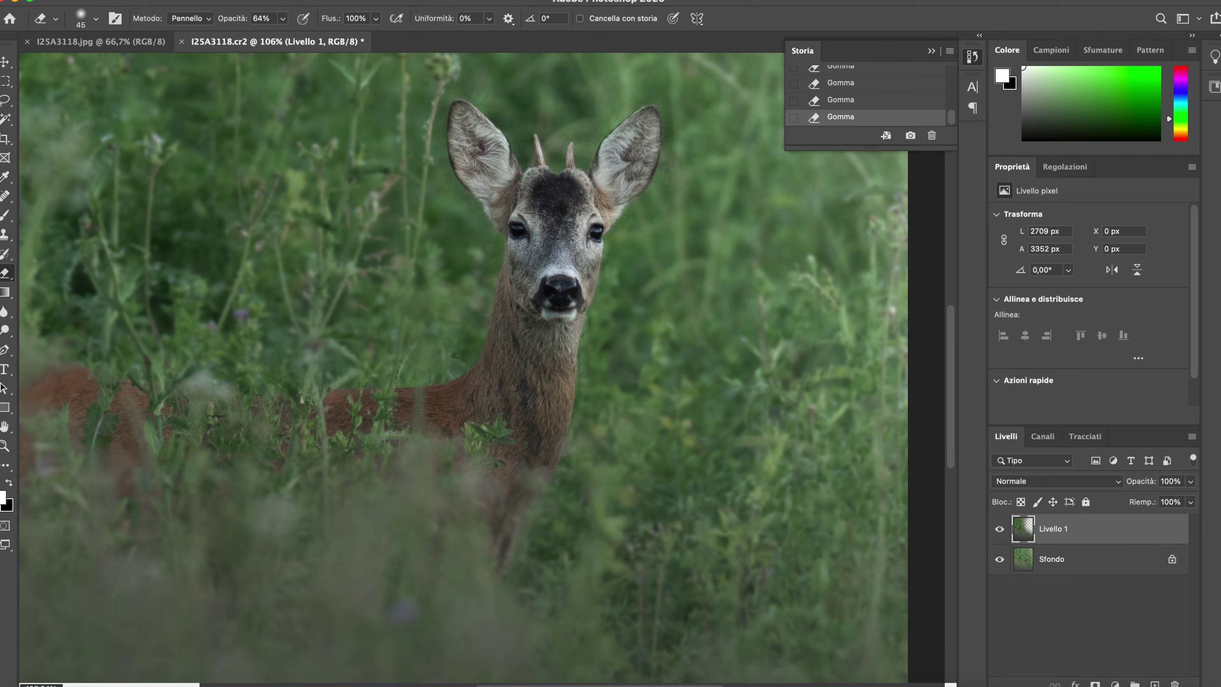
left_click_drag(543, 365, 572, 364)
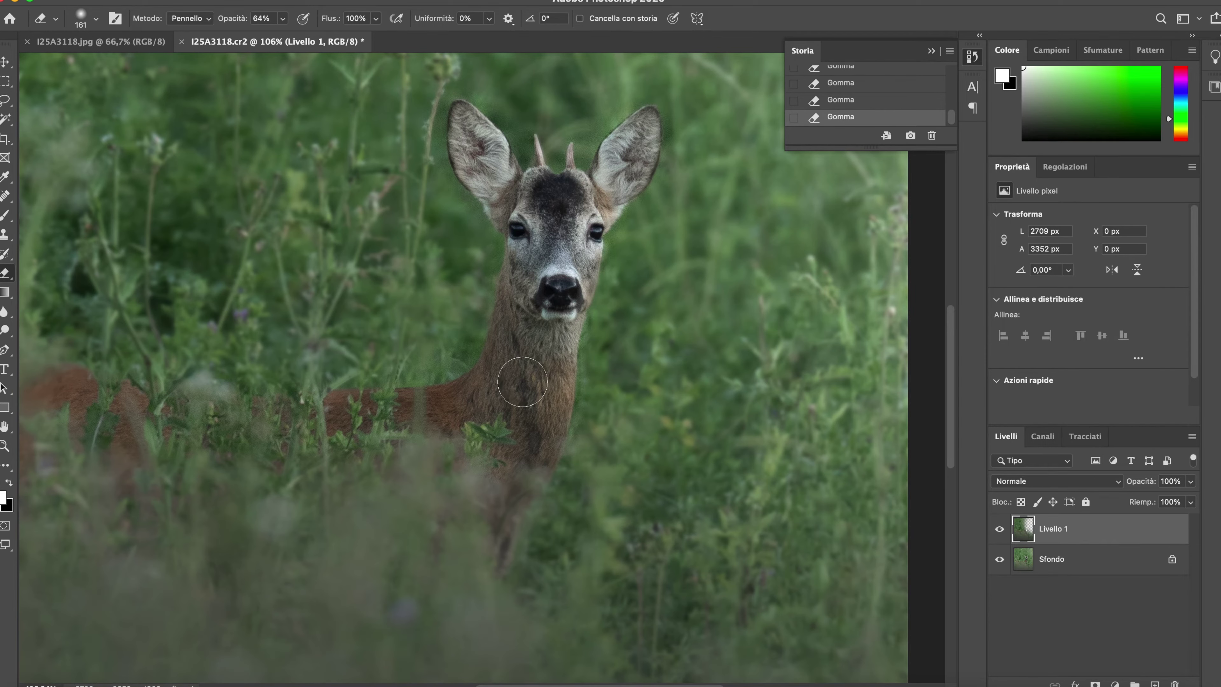
left_click_drag(485, 414, 467, 414)
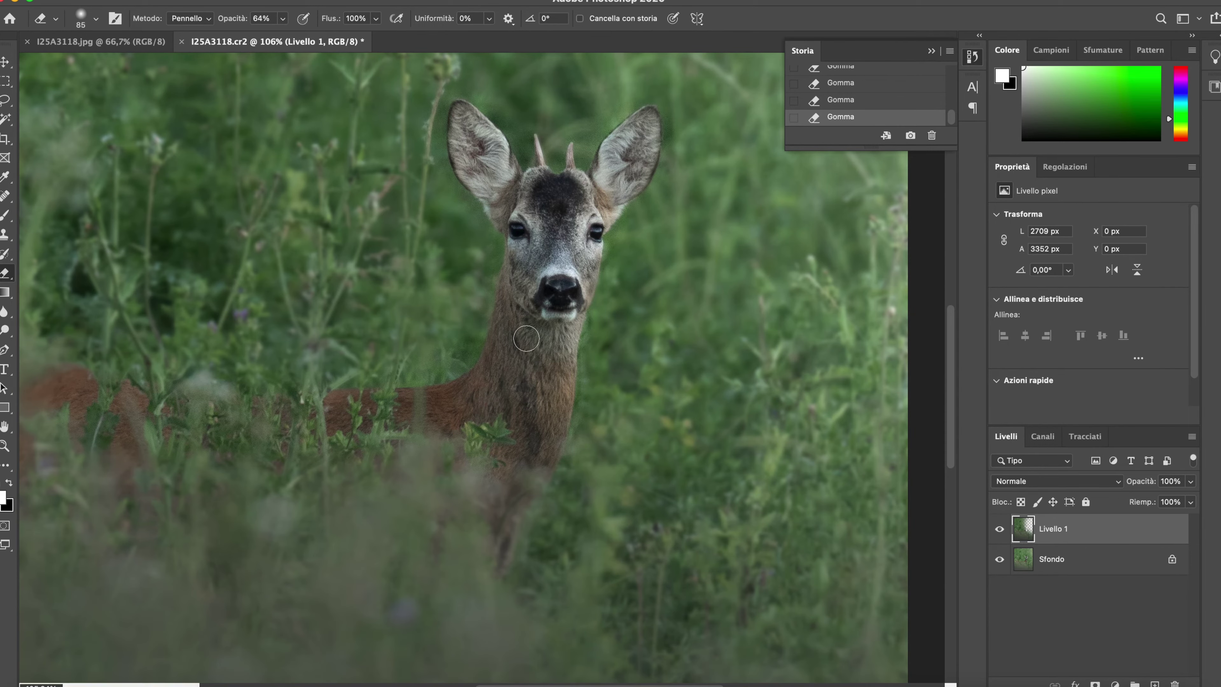
scroll(614, 340, "down", 5)
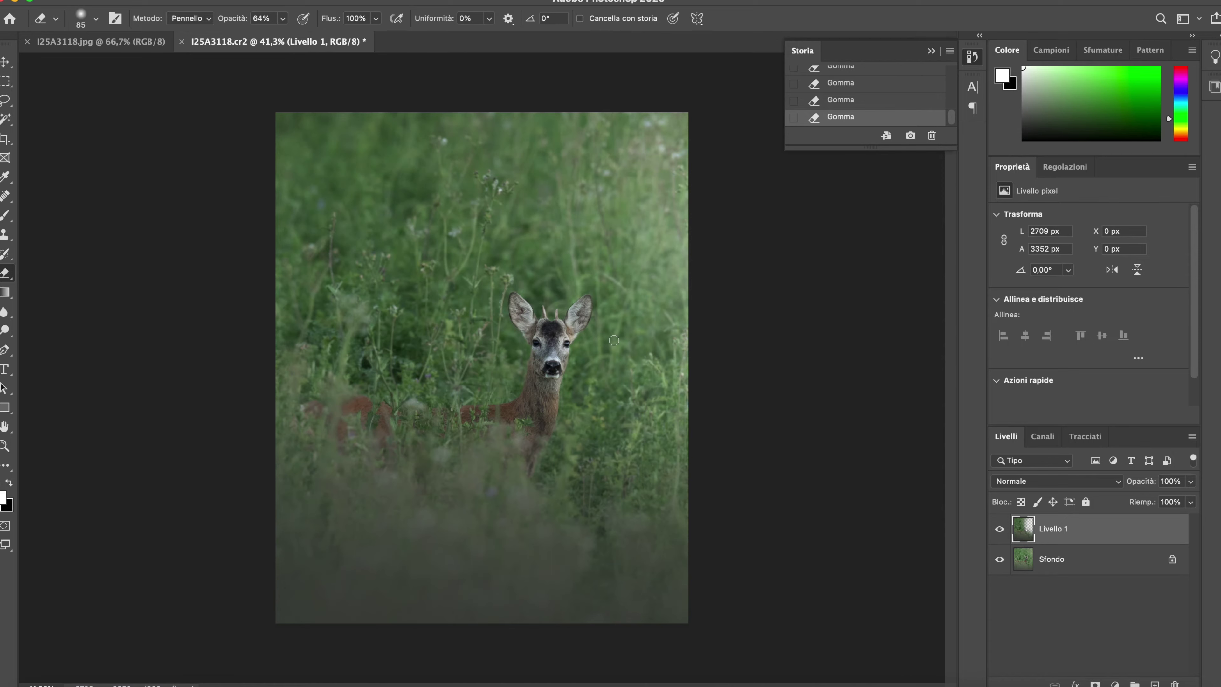
left_click_drag(556, 342, 663, 390)
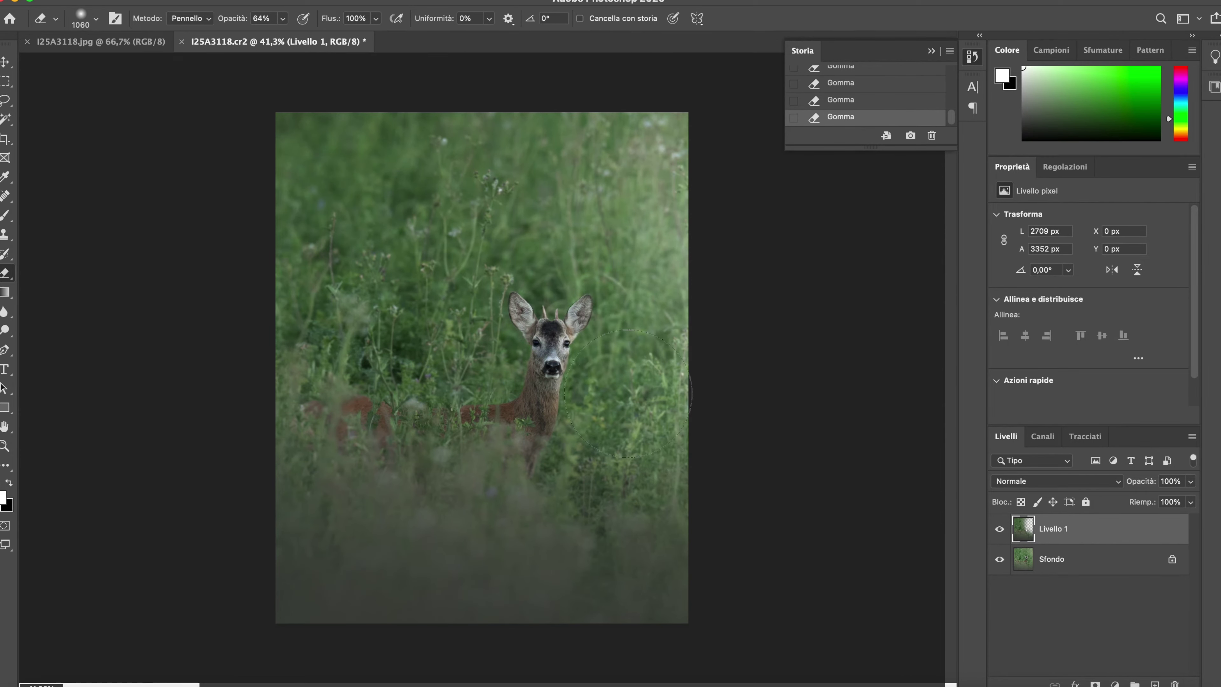
left_click_drag(624, 390, 654, 391)
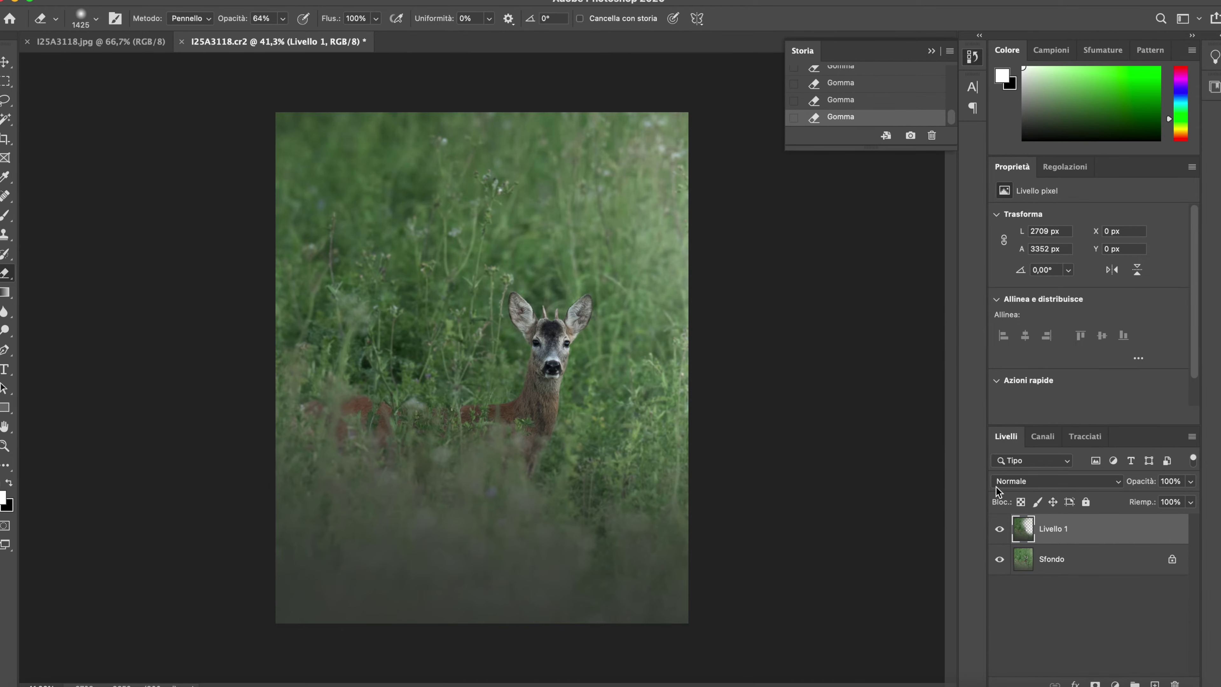
left_click_drag(519, 279, 539, 279)
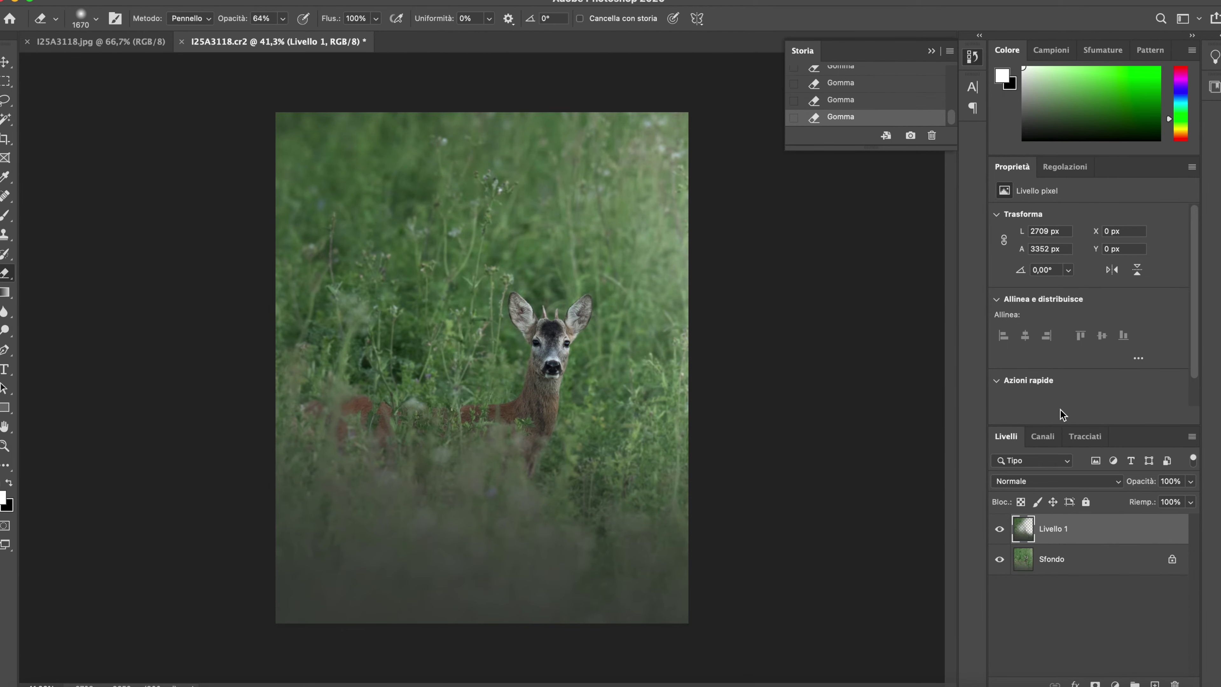
Step: Set eraser opacity to 45% and erase a broad soft area around the deer
left_click(861, 100)
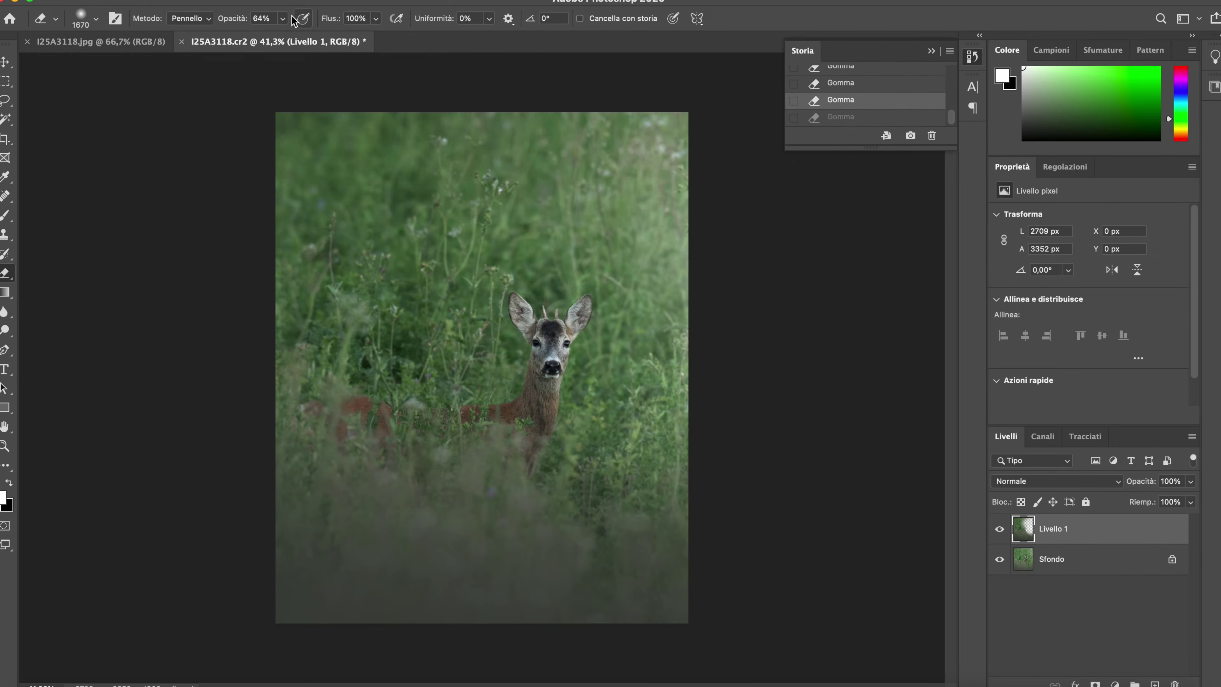
left_click_drag(269, 35, 271, 35)
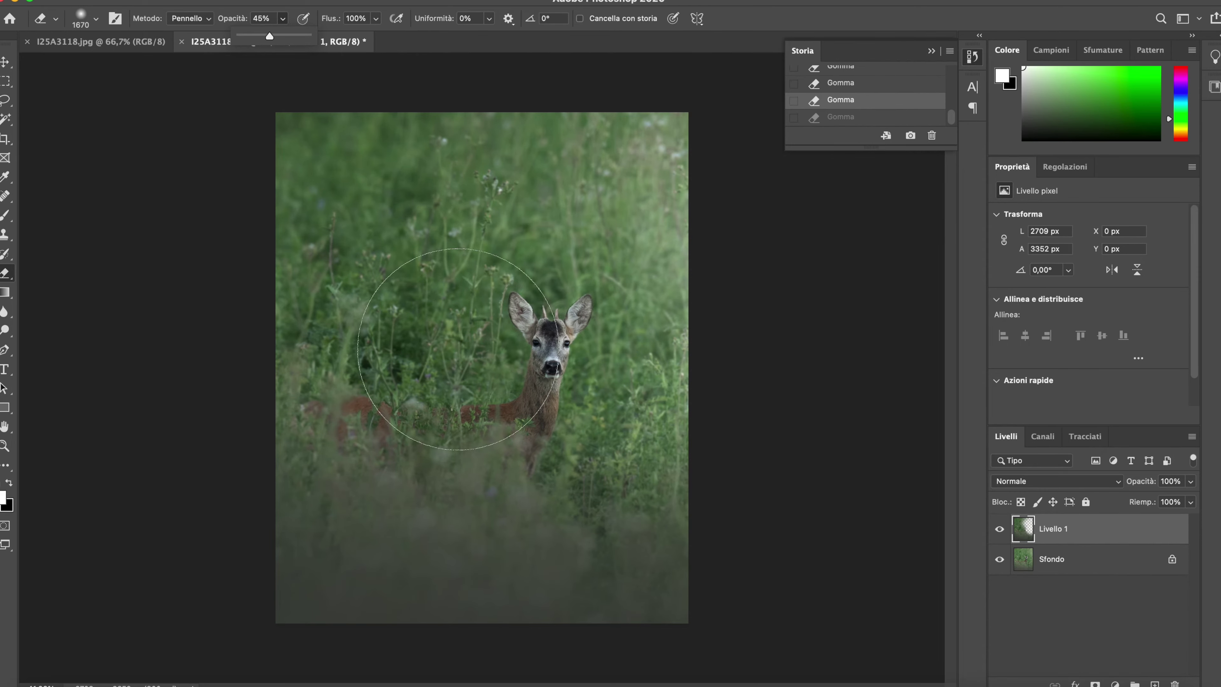
left_click(483, 340)
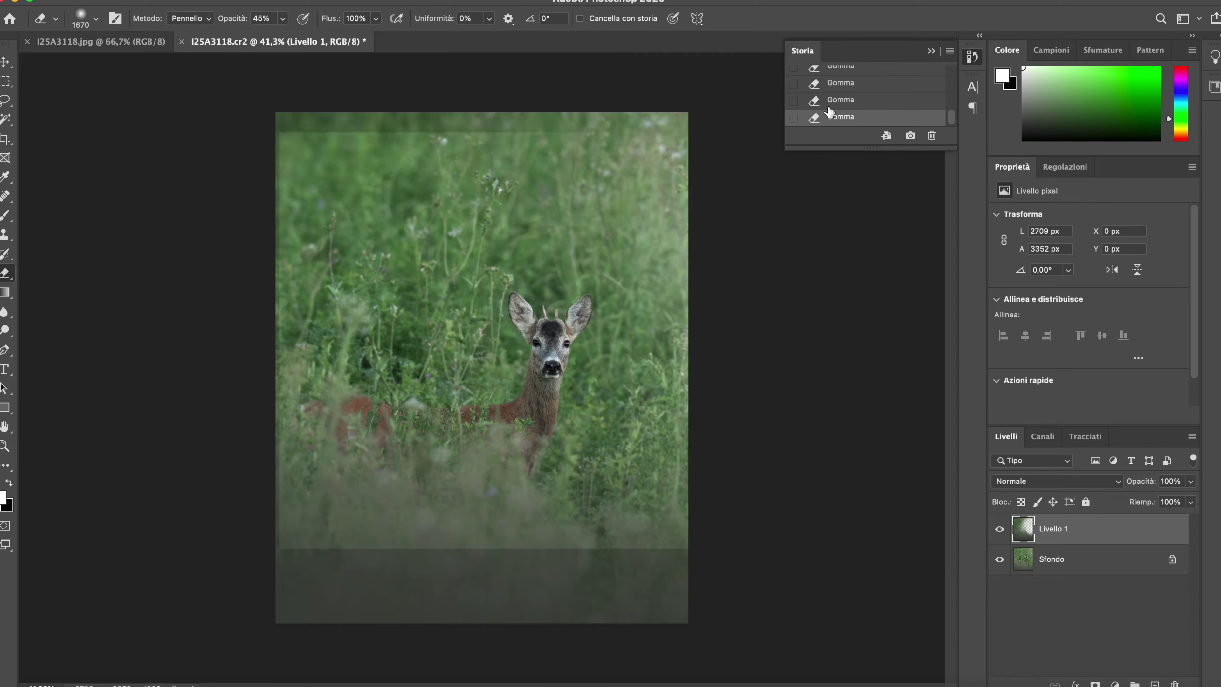
left_click(829, 100)
left_click_drag(437, 363, 422, 362)
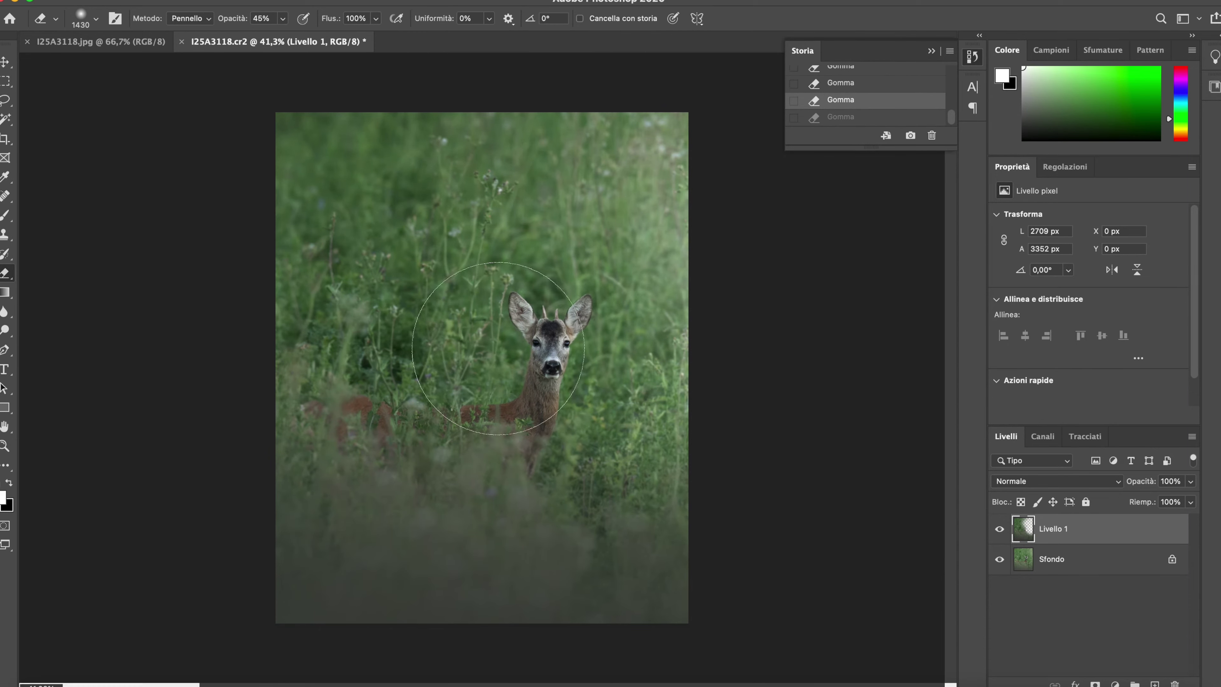
key("ctrl+shift+z")
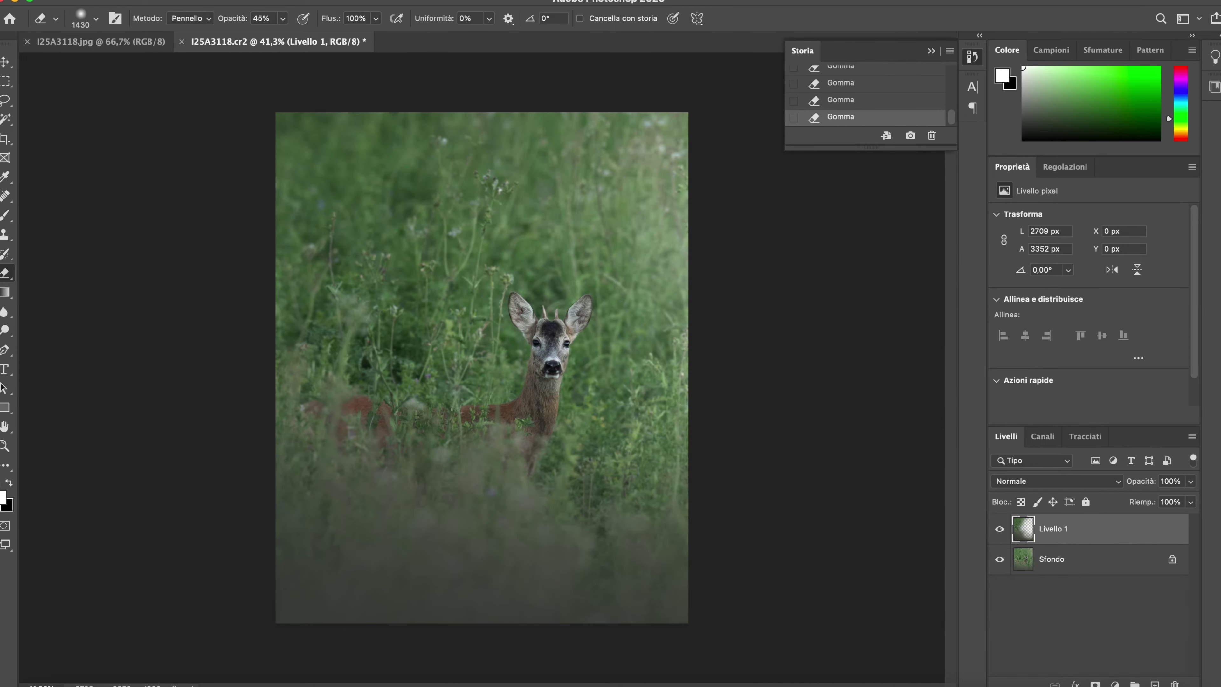
left_click(317, 0)
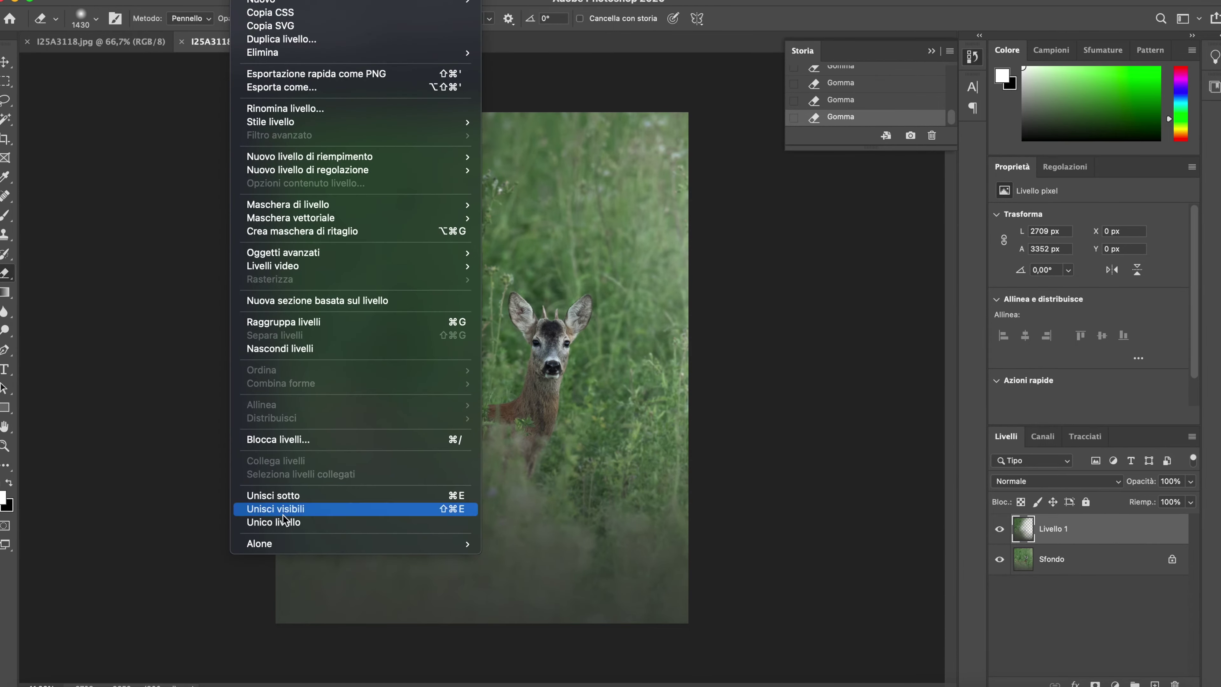
Step: Merge visible layers and inspect the finished I25A3118.jpg up close
left_click(282, 509)
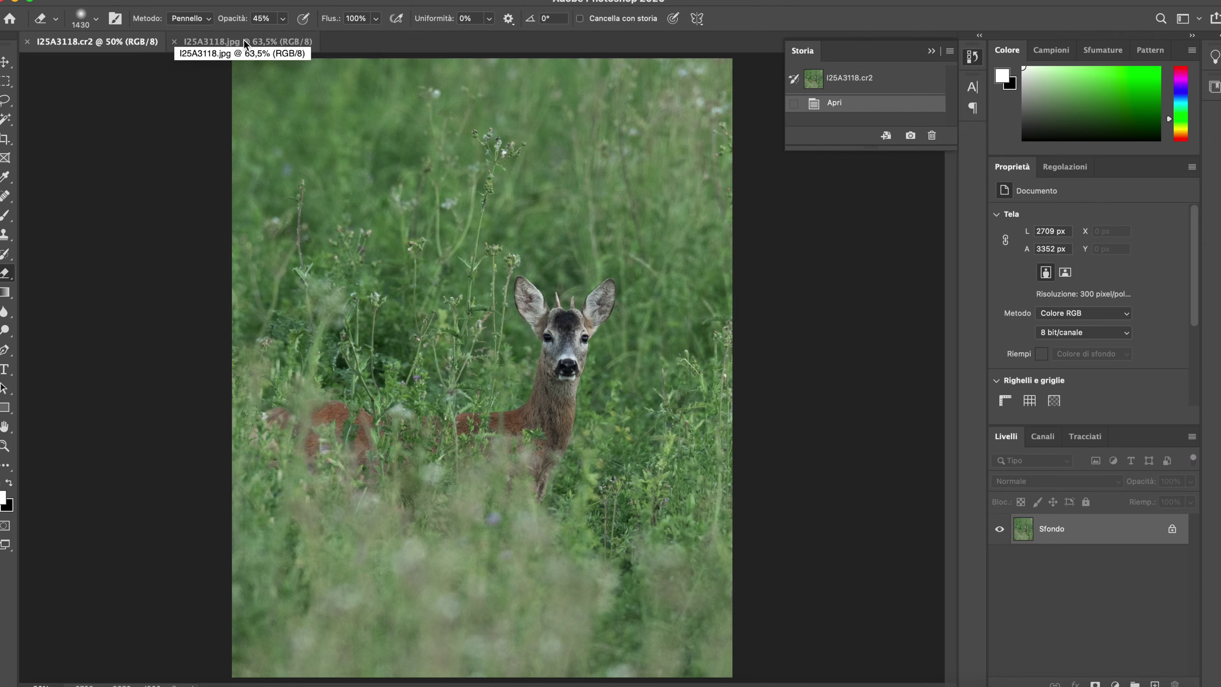
left_click(243, 39)
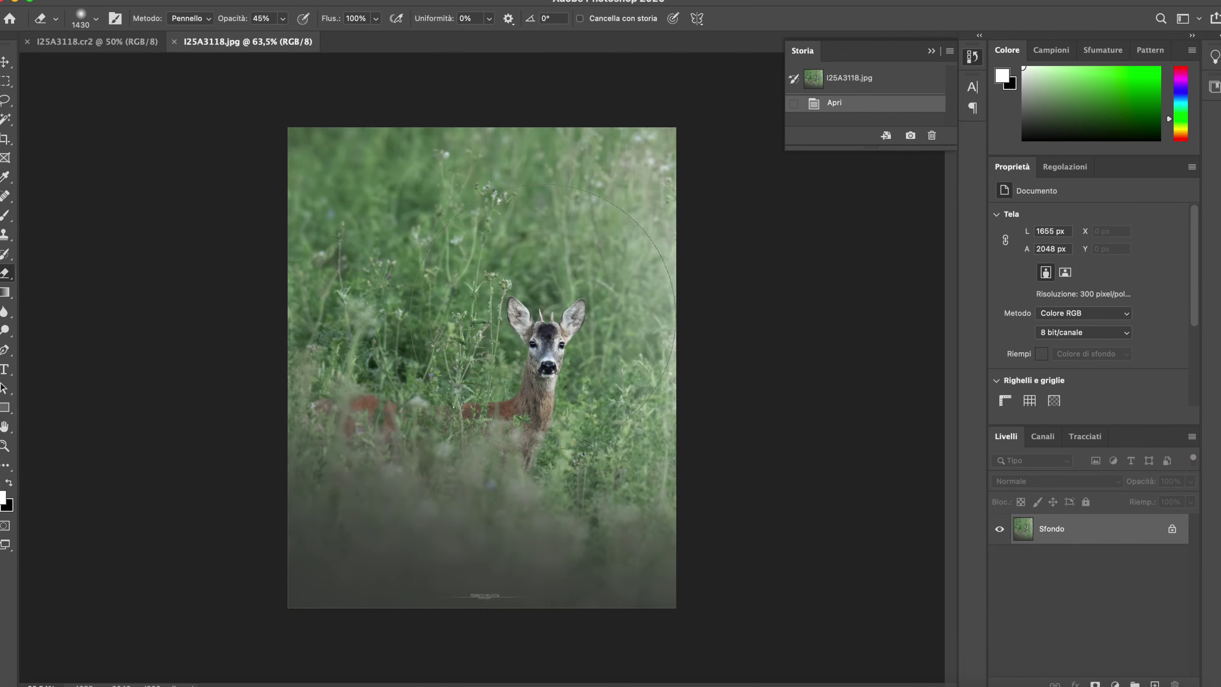
scroll(532, 331, "up", 5)
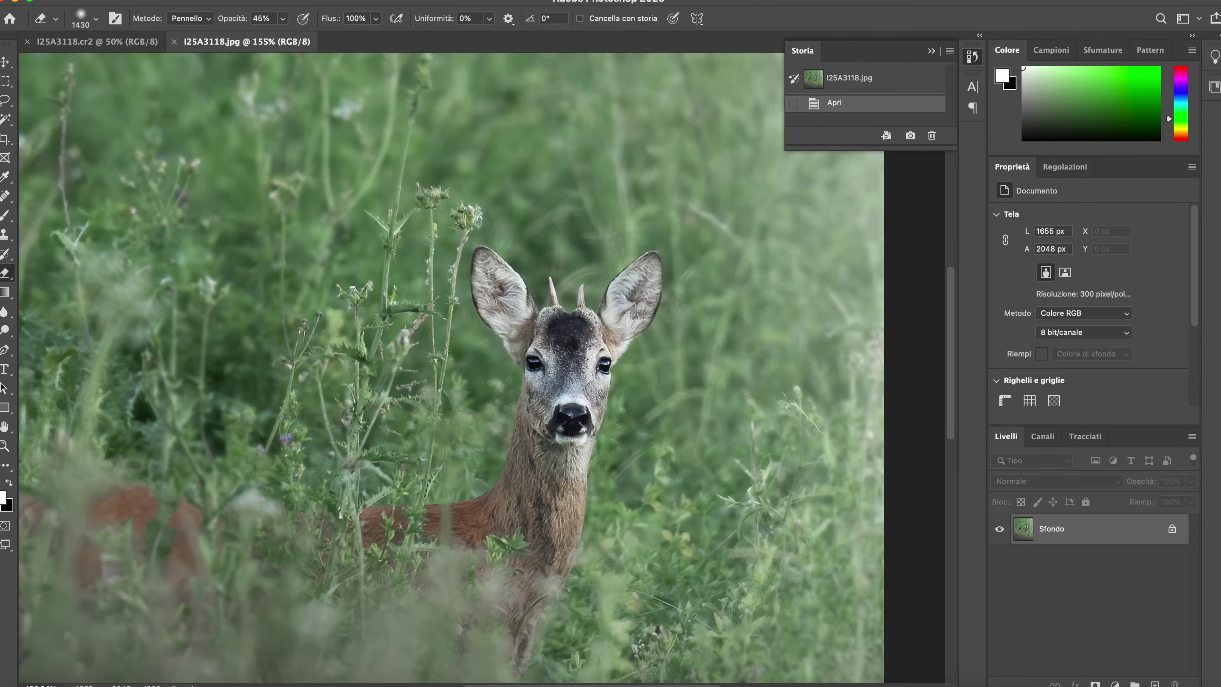
Step: Pick and size the Dodge tool (Mezzitoni, 14% exposure), then return to I25A3118.cr2
key("o")
left_click_drag(501, 338, 377, 336)
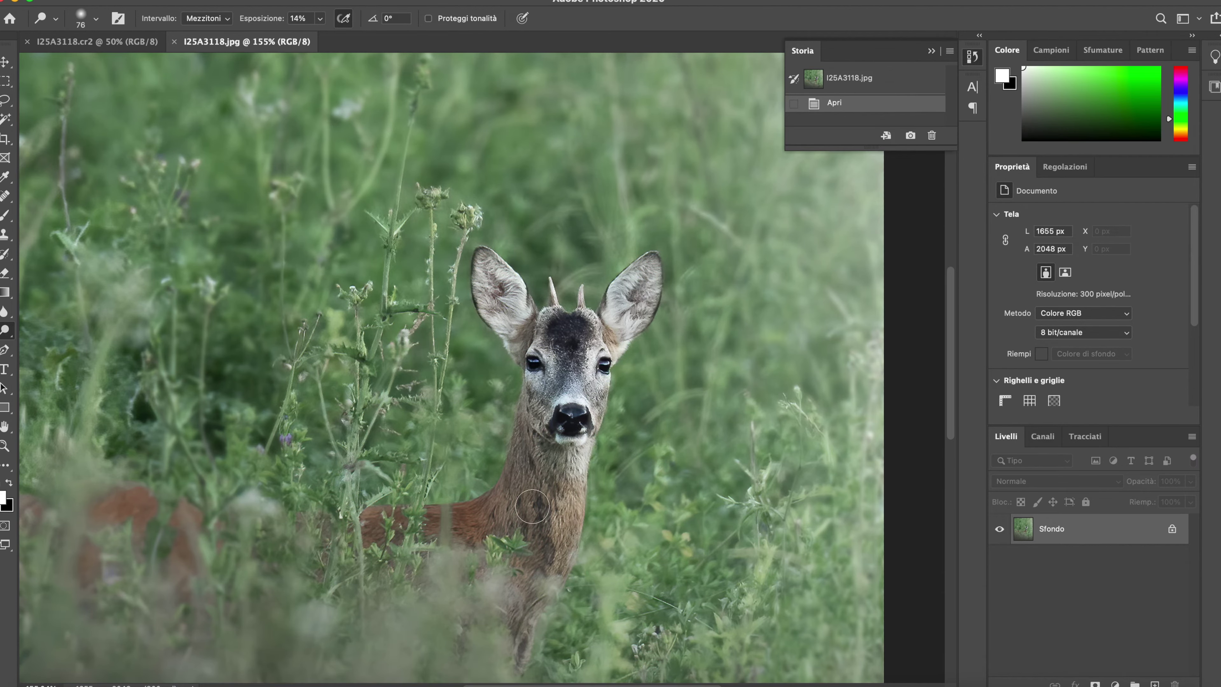
left_click(96, 42)
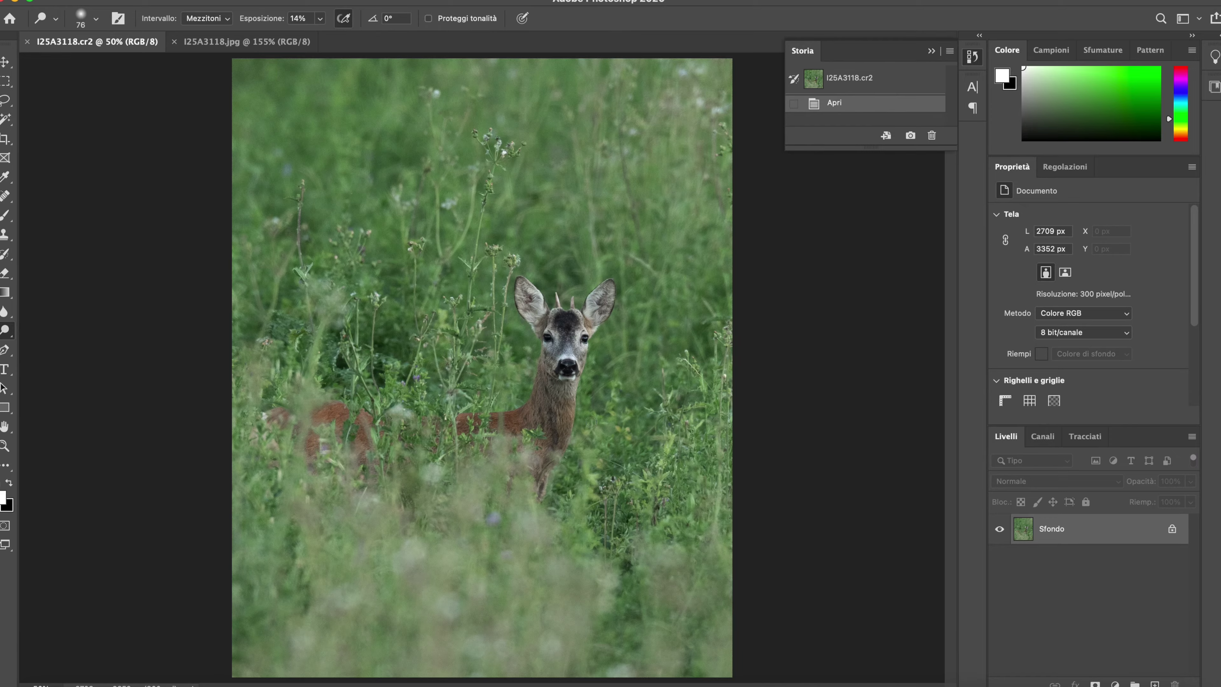
Step: Dodge the deer's left eye, ears and nose area at 14% exposure, varying brush size
scroll(537, 258, "up", 5)
left_click_drag(535, 258, 533, 265)
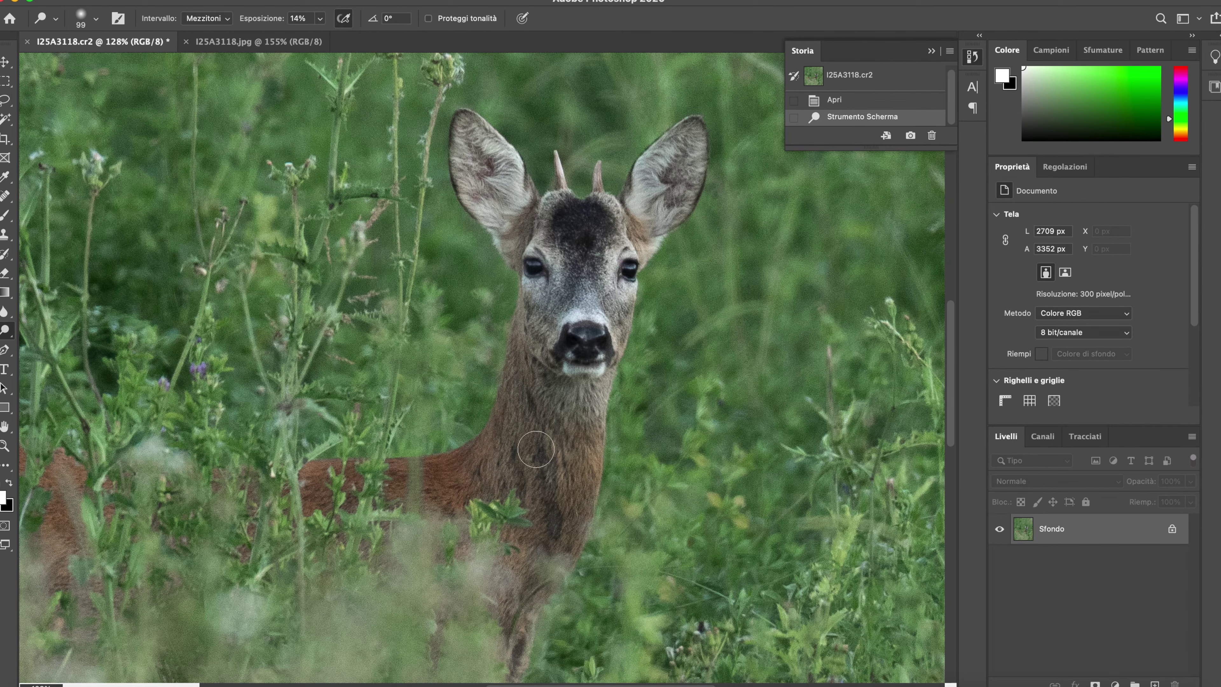
mouse_move(654, 205)
left_mouse_down()
mouse_move(671, 189)
mouse_move(678, 144)
left_mouse_up()
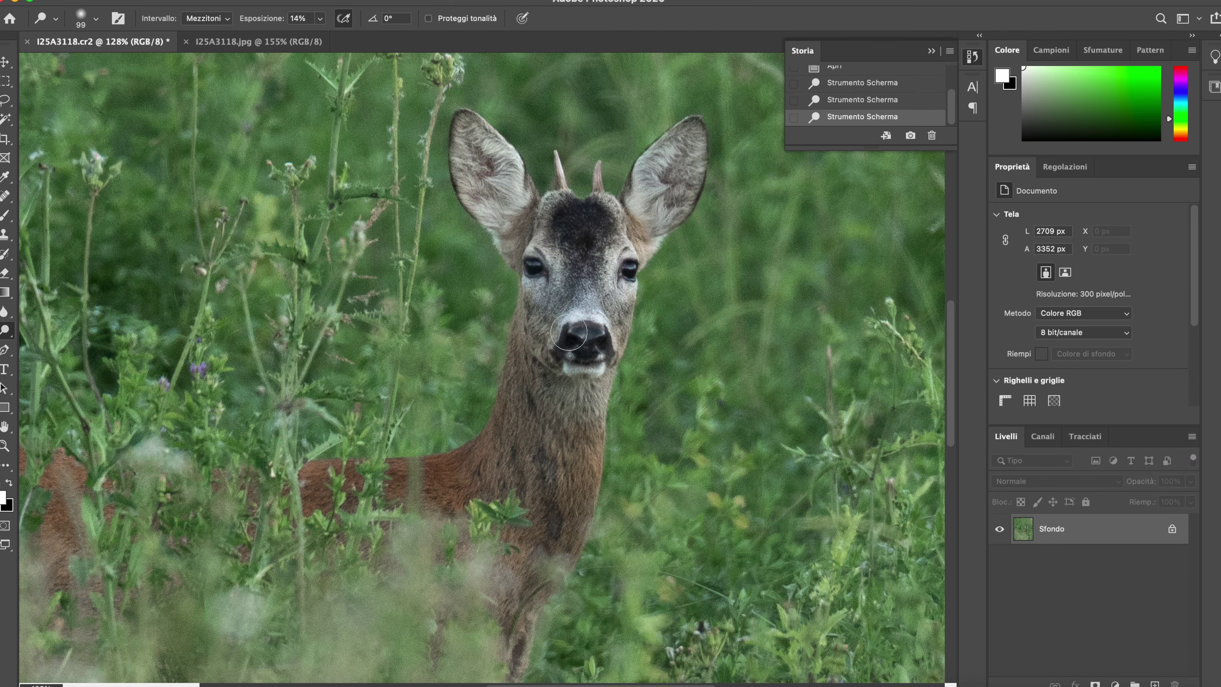
left_click_drag(641, 215, 654, 185)
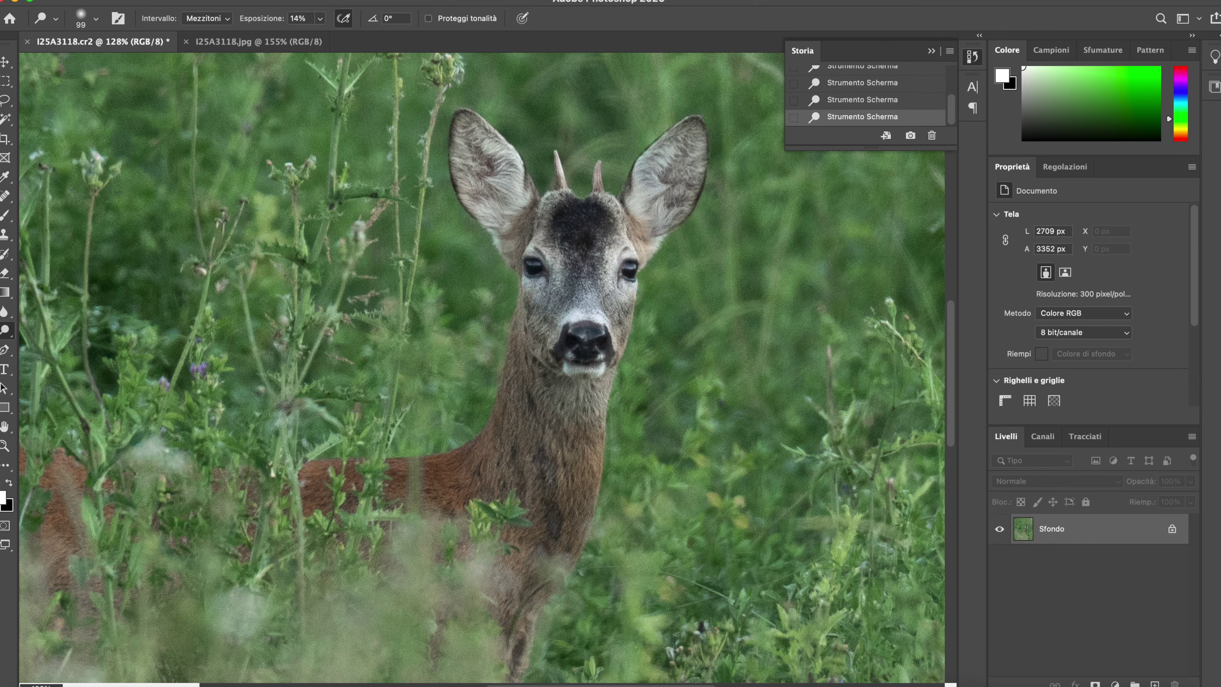
left_click_drag(605, 226, 584, 226)
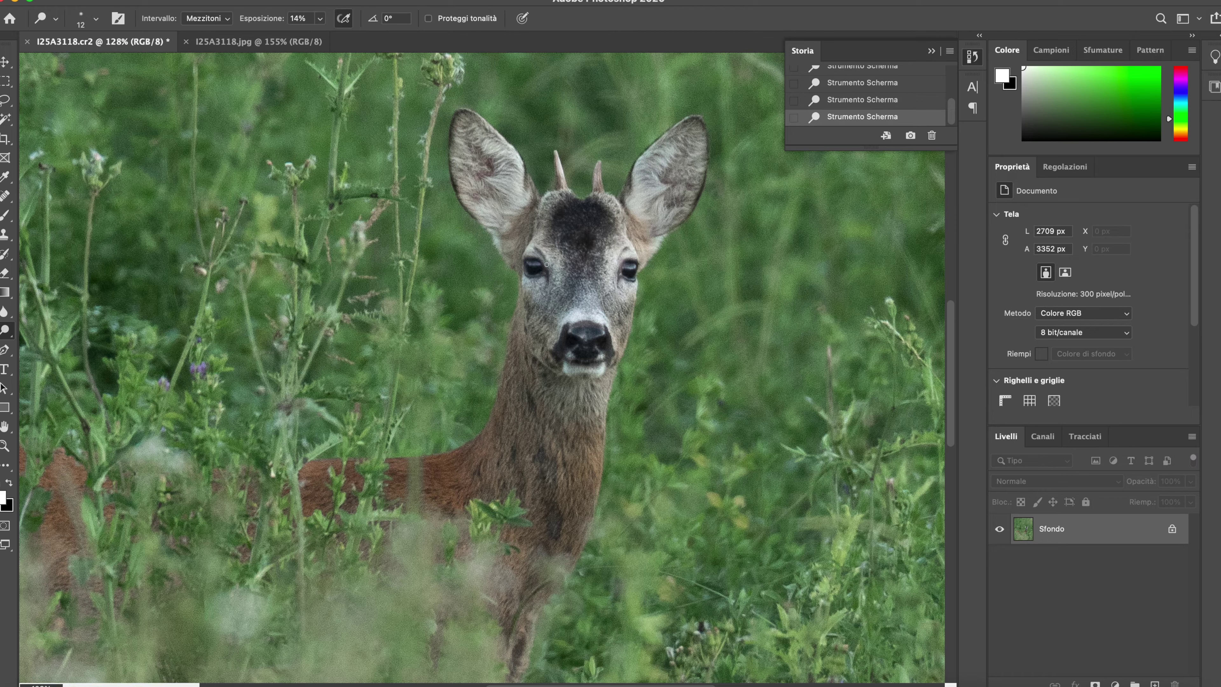
mouse_move(577, 251)
left_mouse_down()
mouse_move(596, 250)
mouse_move(538, 254)
left_mouse_up()
left_click_drag(579, 331, 615, 333)
left_click_drag(604, 376, 590, 395)
key("super+minus")
key("super+minus")
key("super+minus")
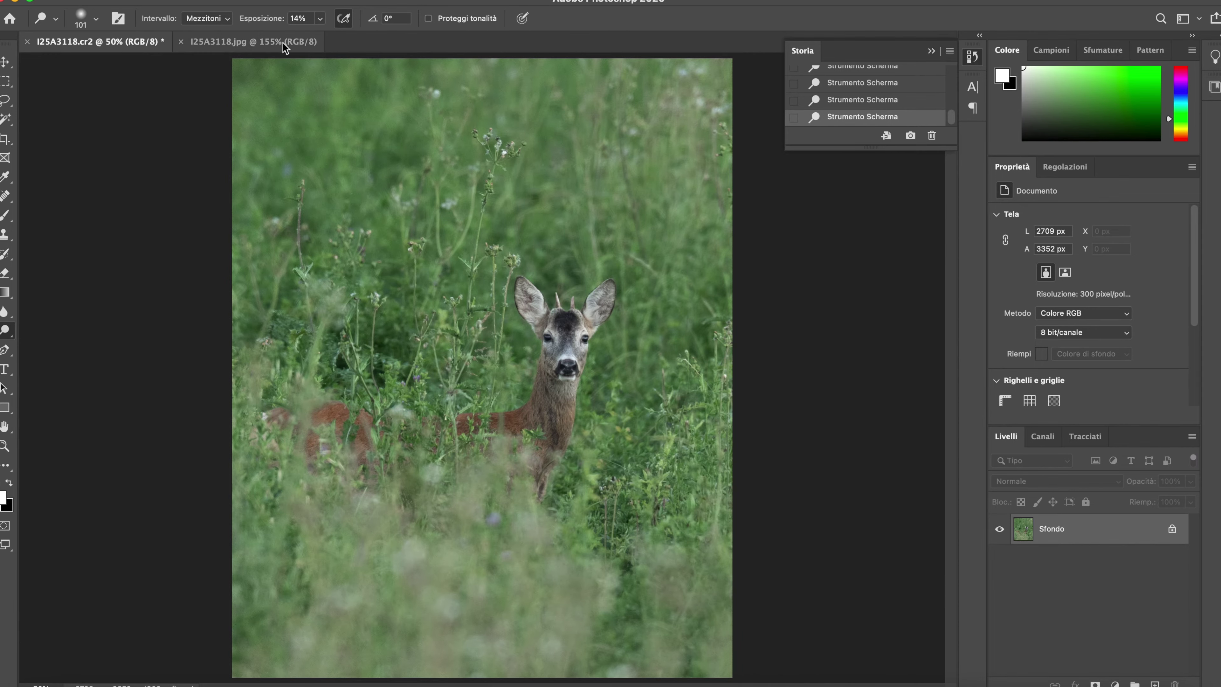
Step: Compare against I25A3118.jpg, then duplicate the cr2's Sfondo as Livello 1
left_click(253, 41)
scroll(608, 200, "down", 3)
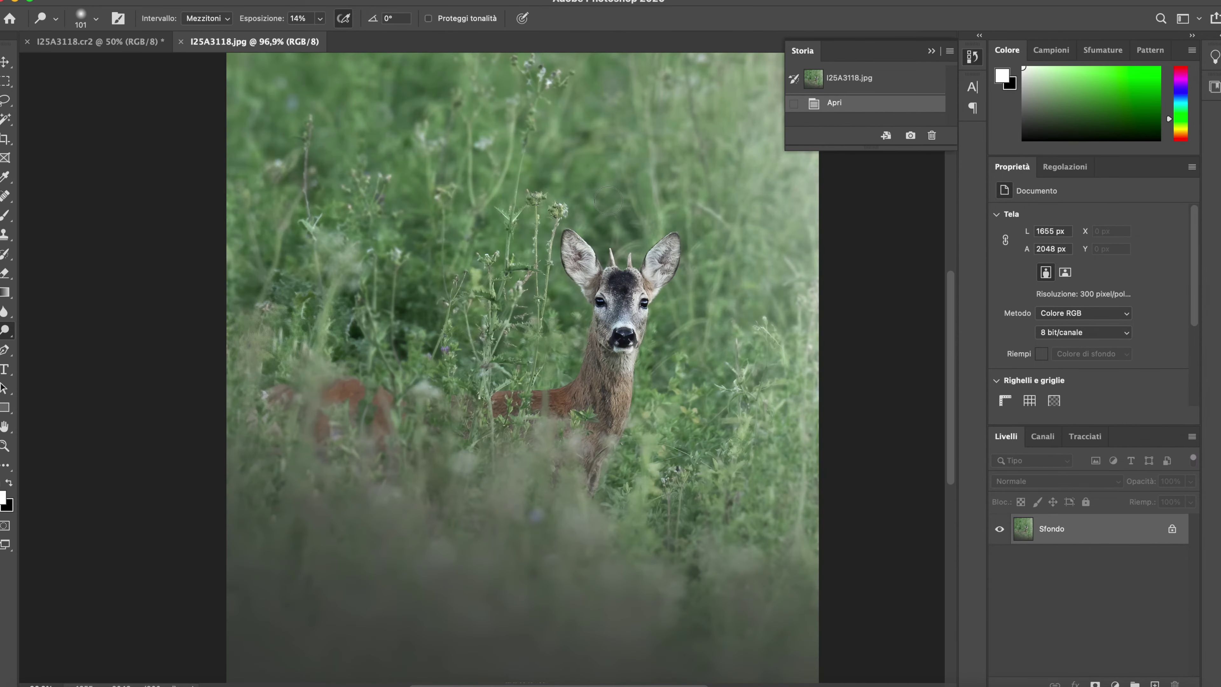
scroll(604, 202, "down", 3)
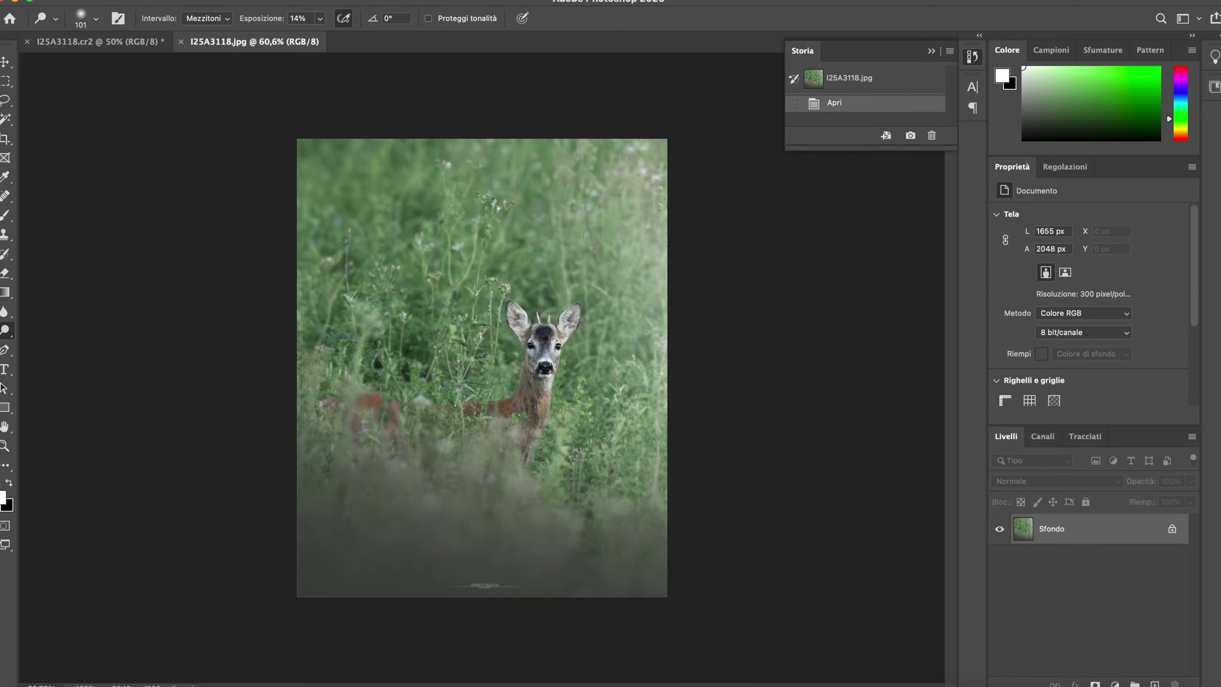
left_click(94, 40)
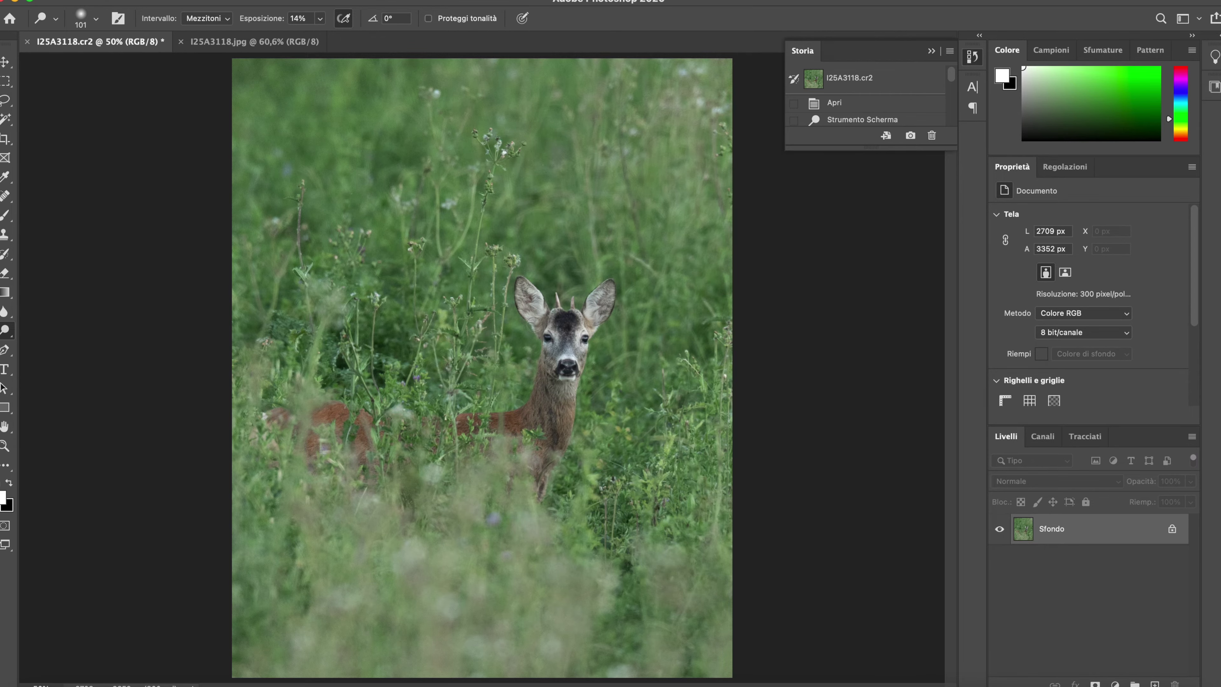
key("super+j")
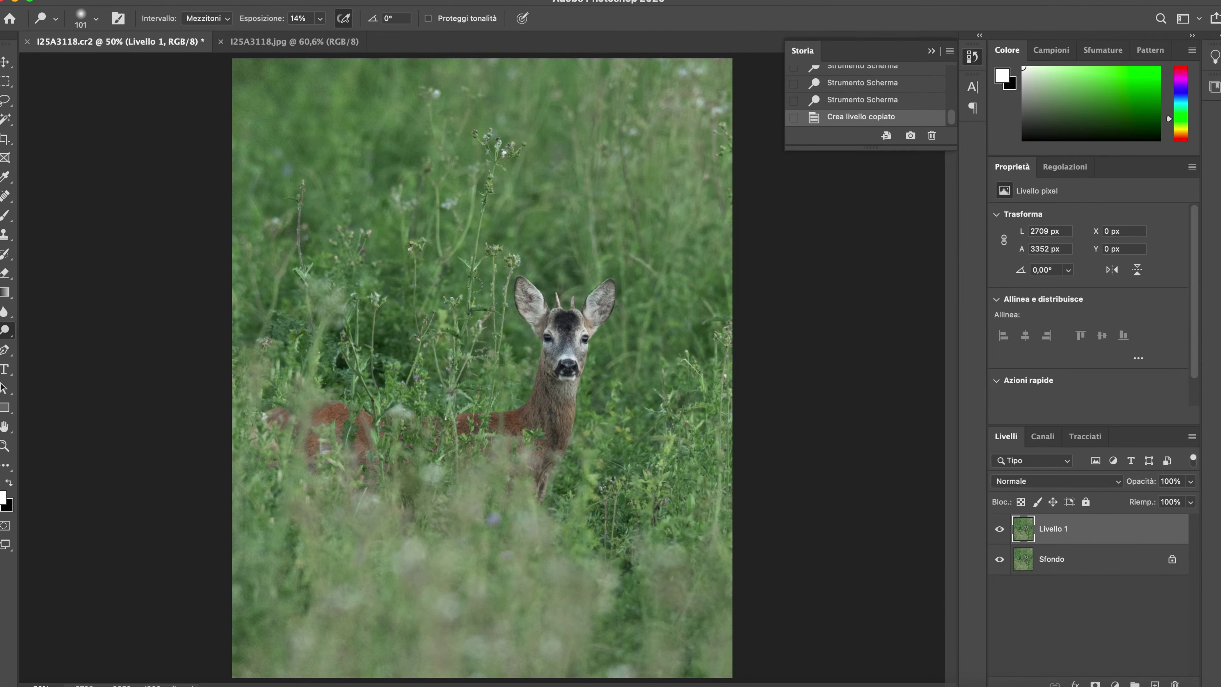
scroll(475, 286, "up", 3)
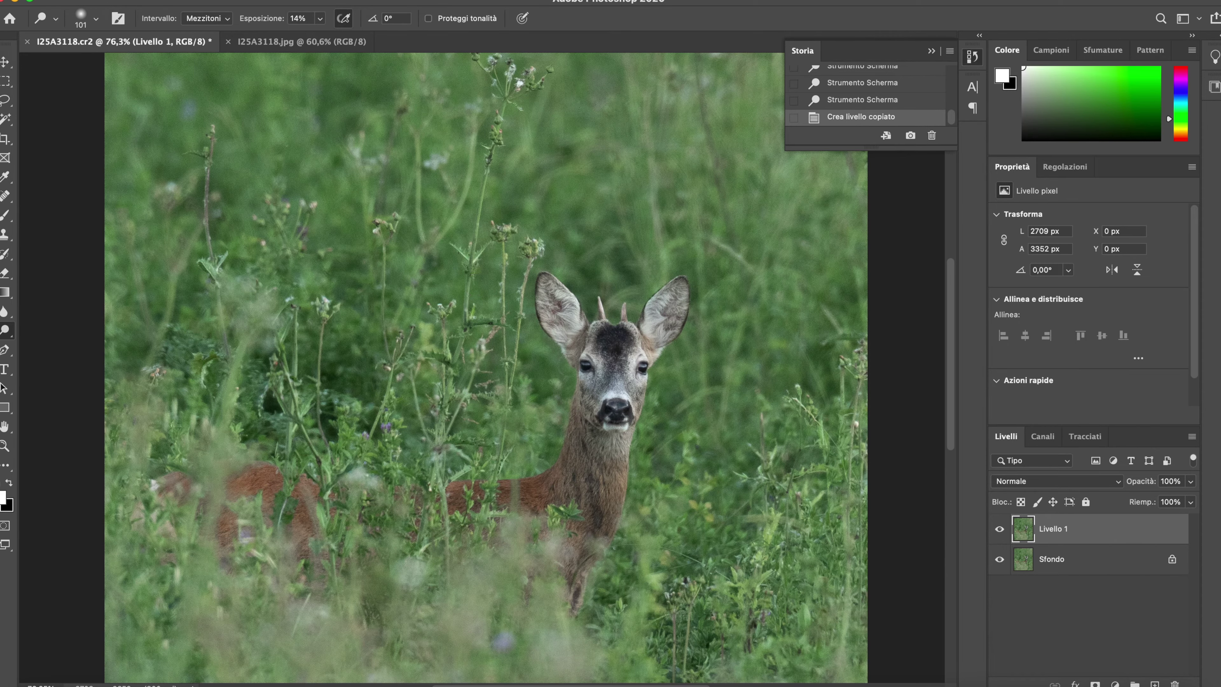
scroll(564, 384, "up", 3)
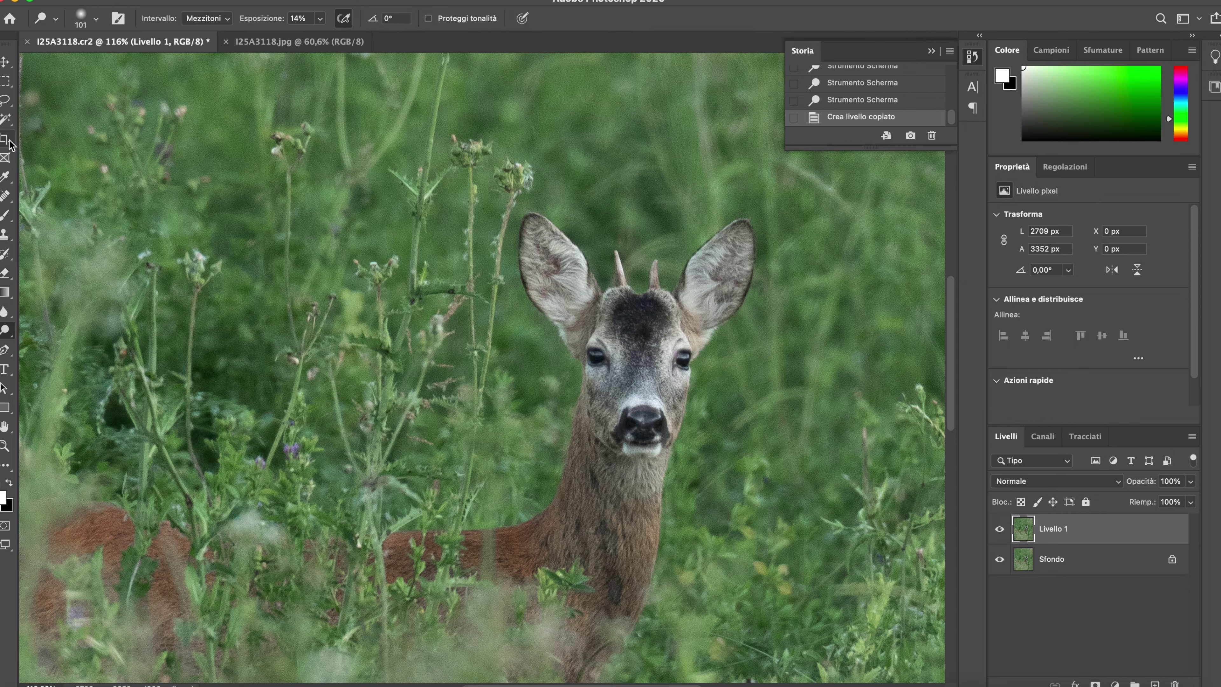
Step: Use Quick Selection to select the deer's head, ears and neck on Livello 1
left_click(7, 122)
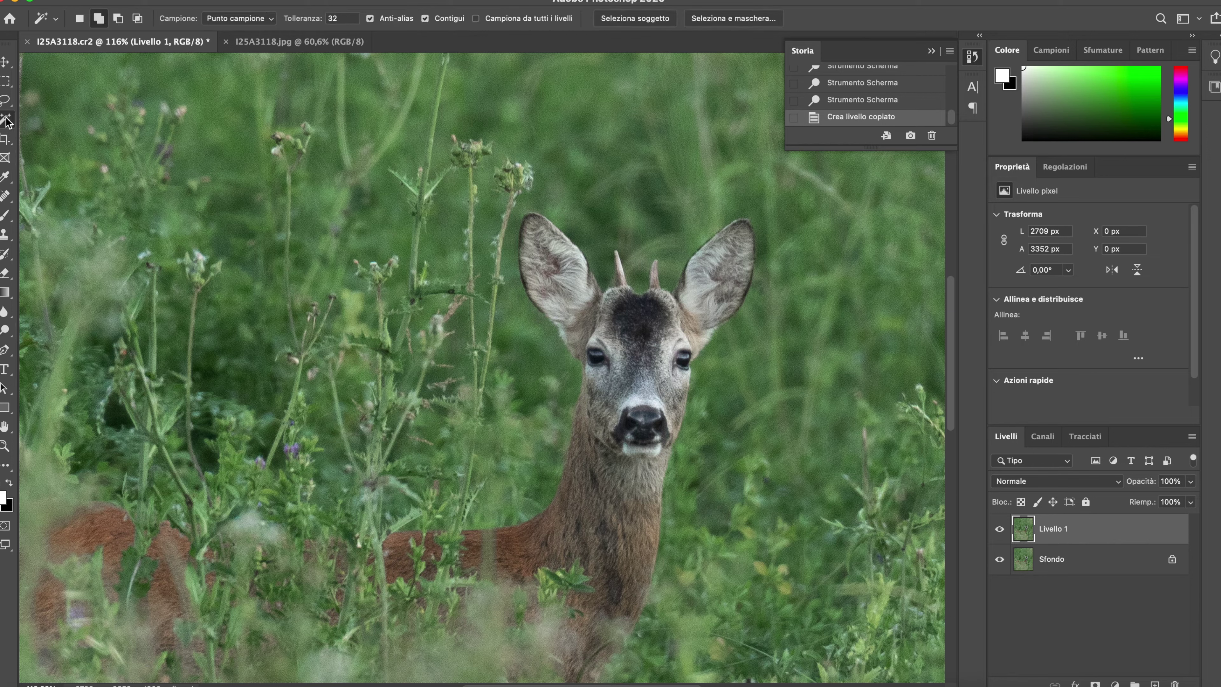
right_click(7, 123)
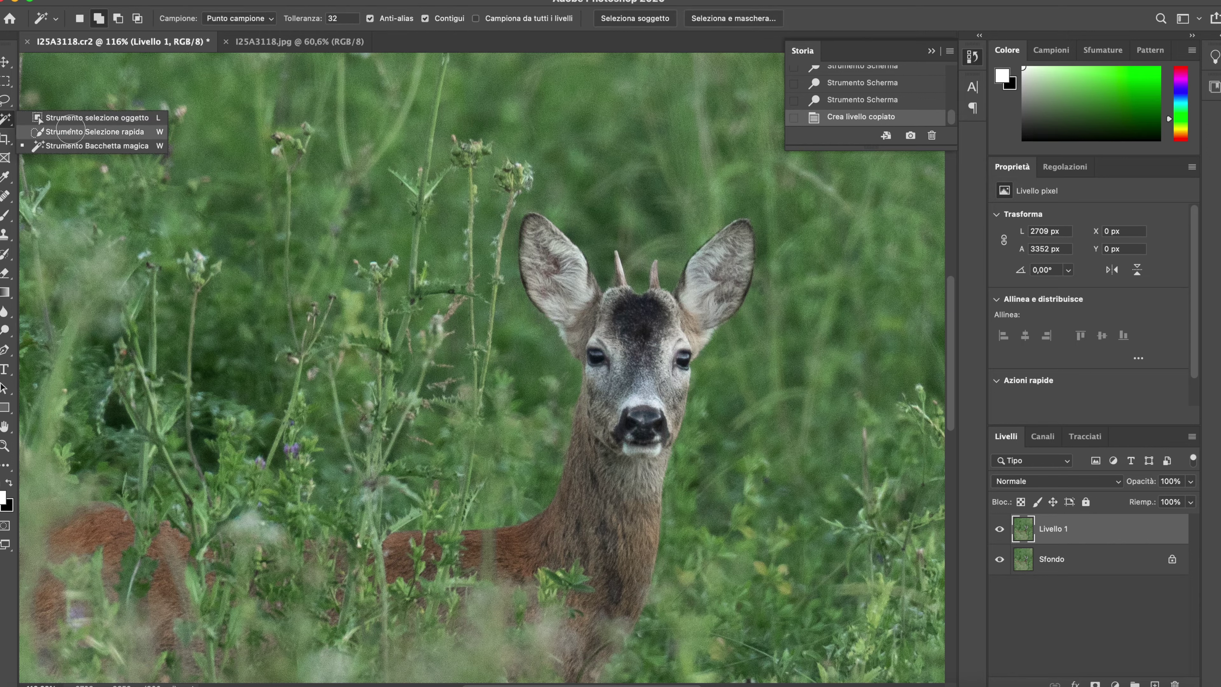
left_click(87, 131)
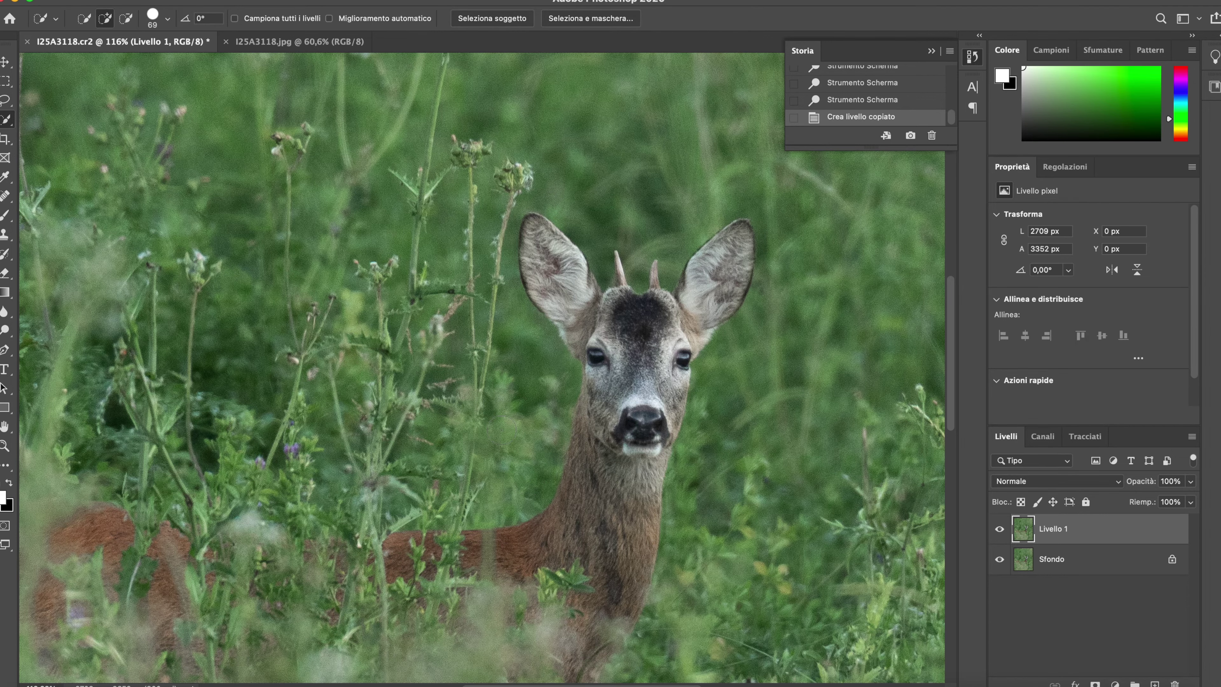
scroll(501, 428, "down", 3)
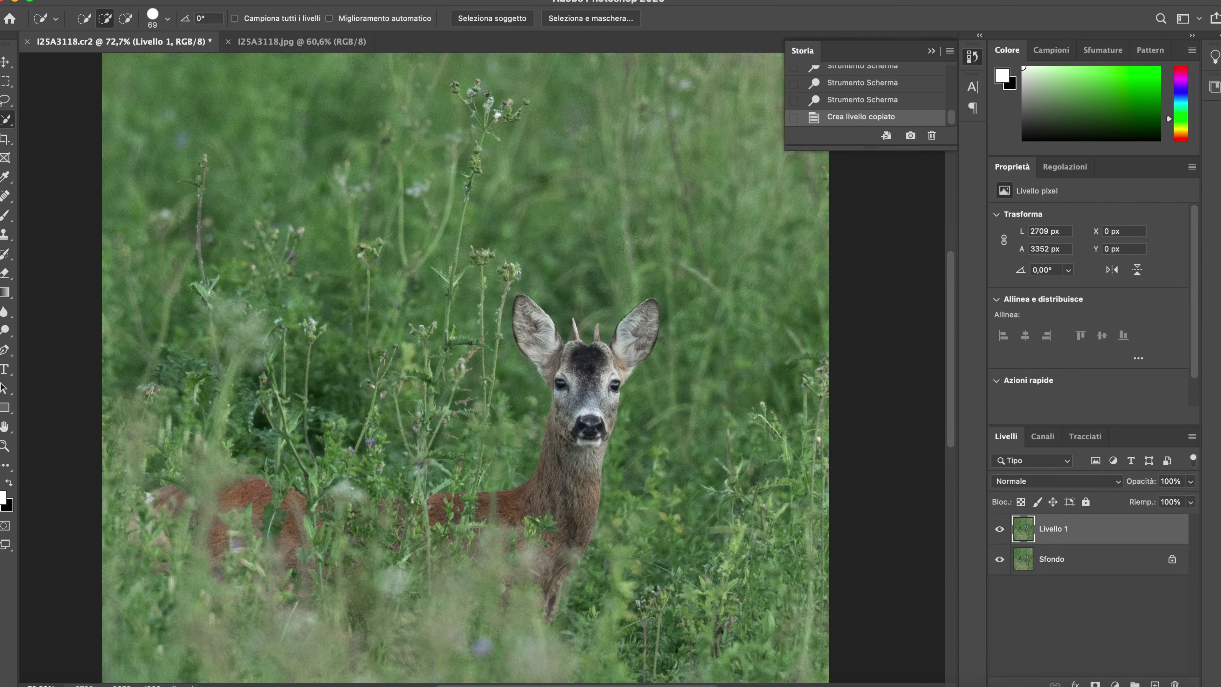
scroll(512, 474, "up", 3)
mouse_move(504, 491)
left_mouse_down()
mouse_move(584, 483)
mouse_move(604, 414)
mouse_move(607, 346)
mouse_move(540, 257)
mouse_move(640, 293)
mouse_move(706, 250)
left_mouse_up()
scroll(641, 242, "up", 3)
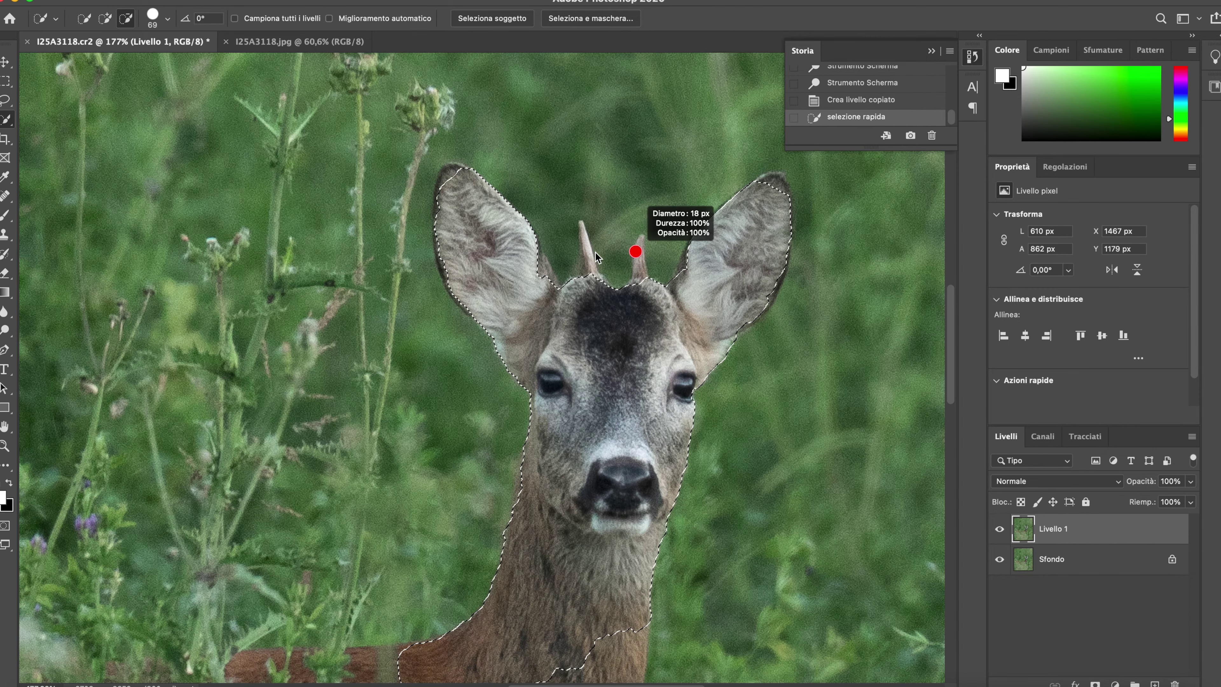
left_click(7, 100)
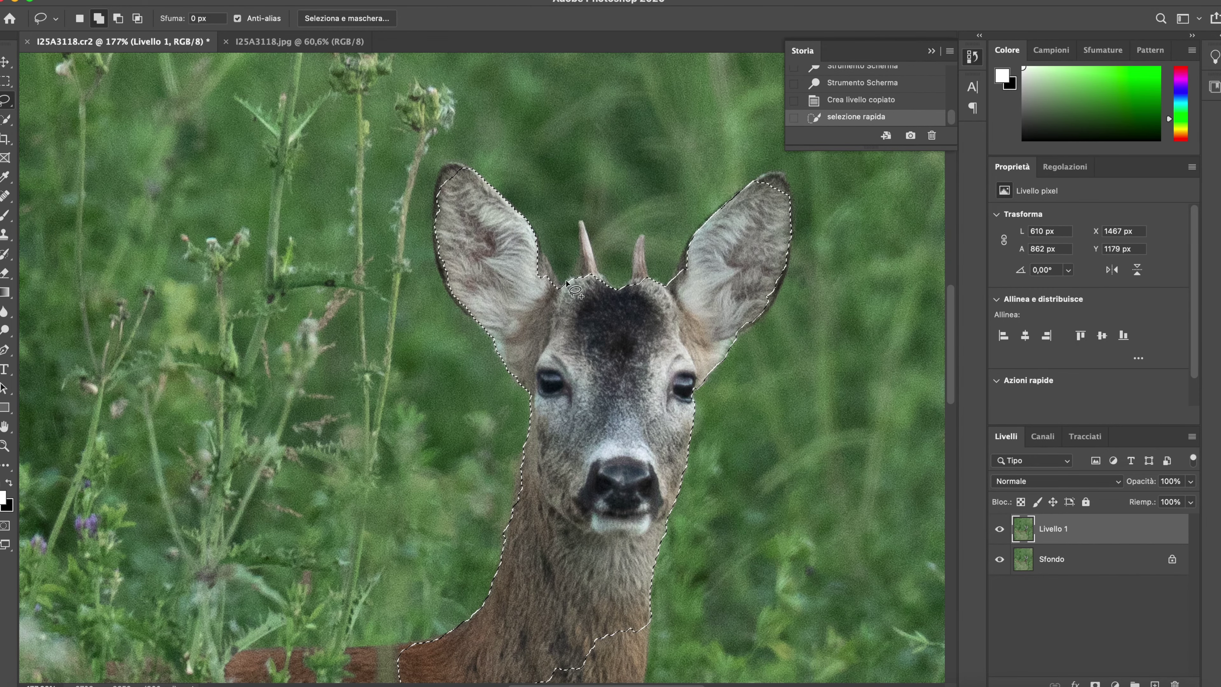
Step: Lasso-add both antlers to the selection and retrace the left ear's edge
mouse_move(569, 278)
left_mouse_down()
mouse_move(578, 218)
mouse_move(612, 287)
mouse_move(625, 283)
mouse_move(637, 238)
mouse_move(660, 288)
mouse_move(701, 239)
left_mouse_up()
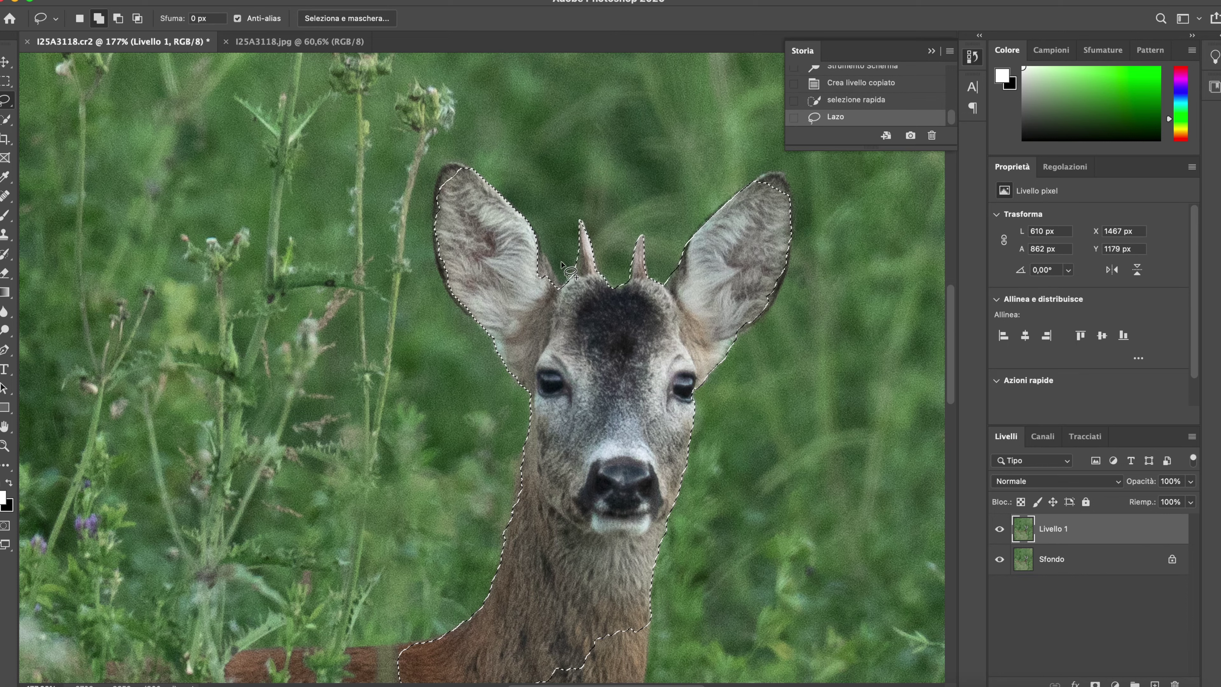
mouse_move(536, 232)
left_mouse_down()
mouse_move(552, 260)
mouse_move(539, 242)
left_mouse_up()
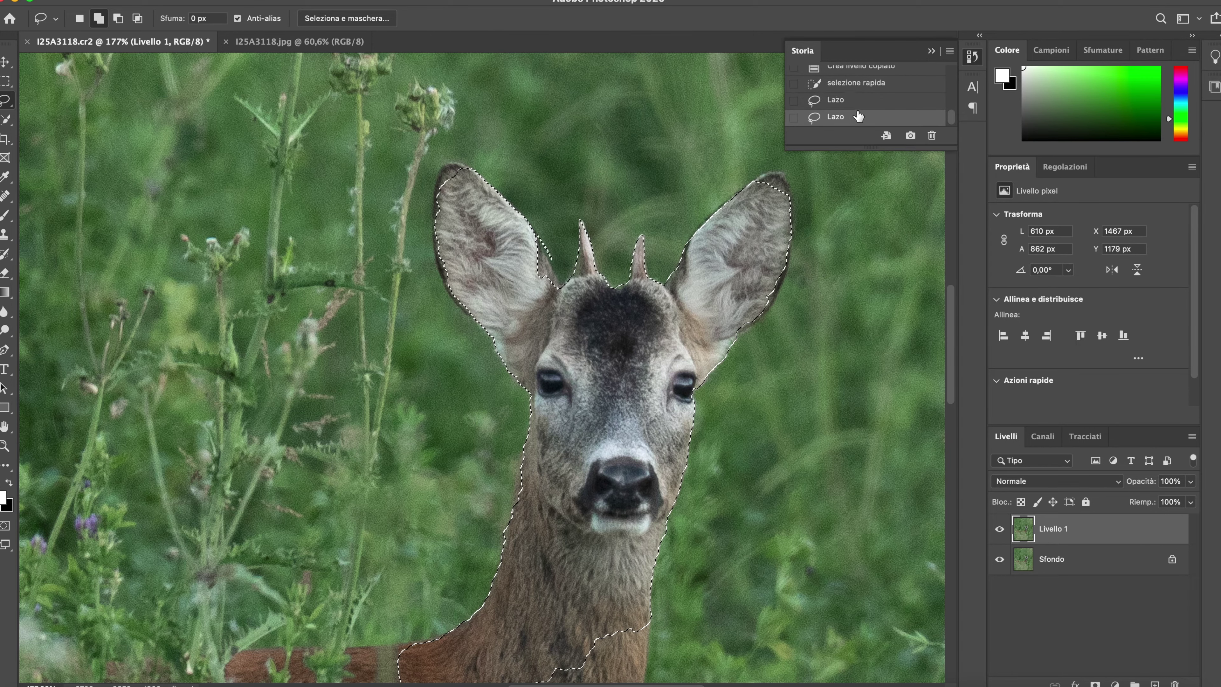
key("ctrl+z")
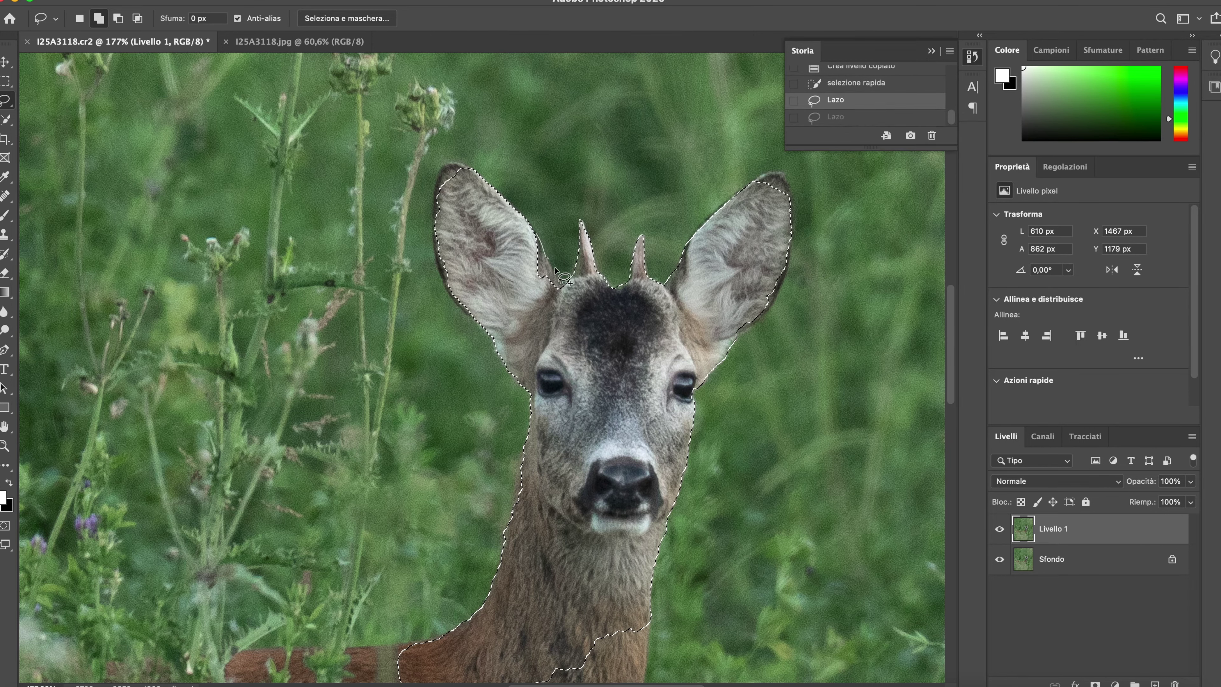
left_click(826, 115)
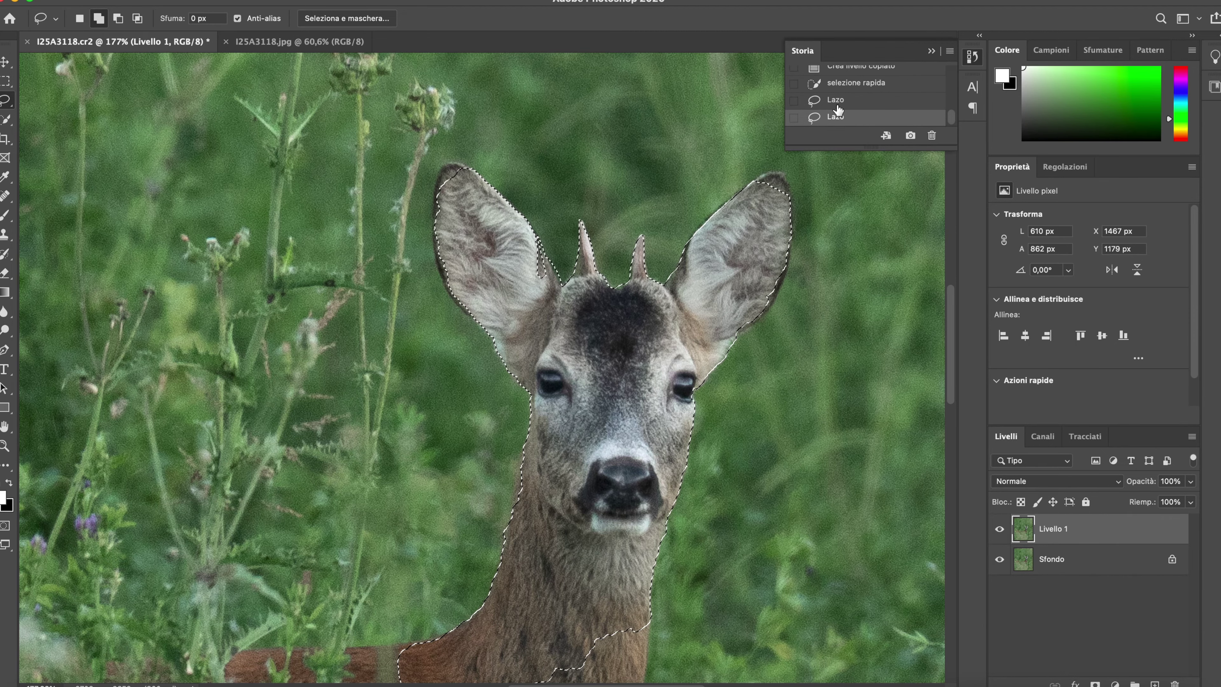
left_click(824, 101)
left_click_drag(533, 230, 541, 252)
left_click_drag(559, 304, 533, 331)
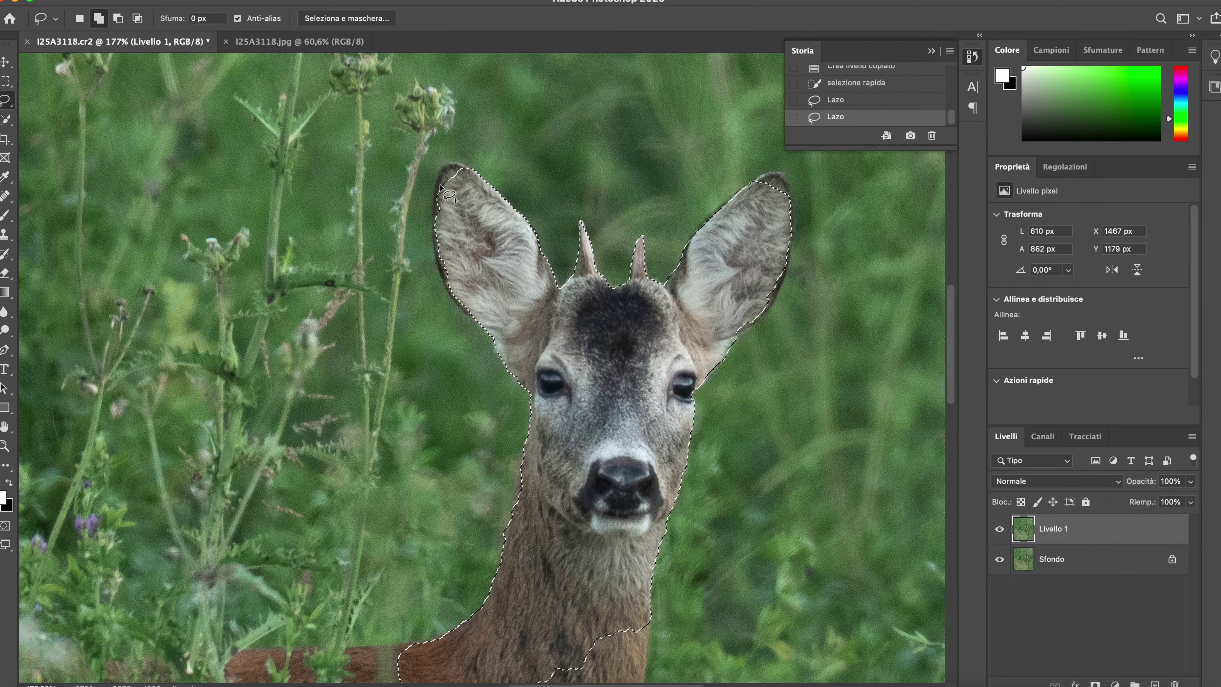
Step: Refine the left ear outline, extend the selection down the neck, and tidy the right ear
mouse_move(435, 219)
left_mouse_down()
mouse_move(438, 170)
mouse_move(485, 195)
left_mouse_up()
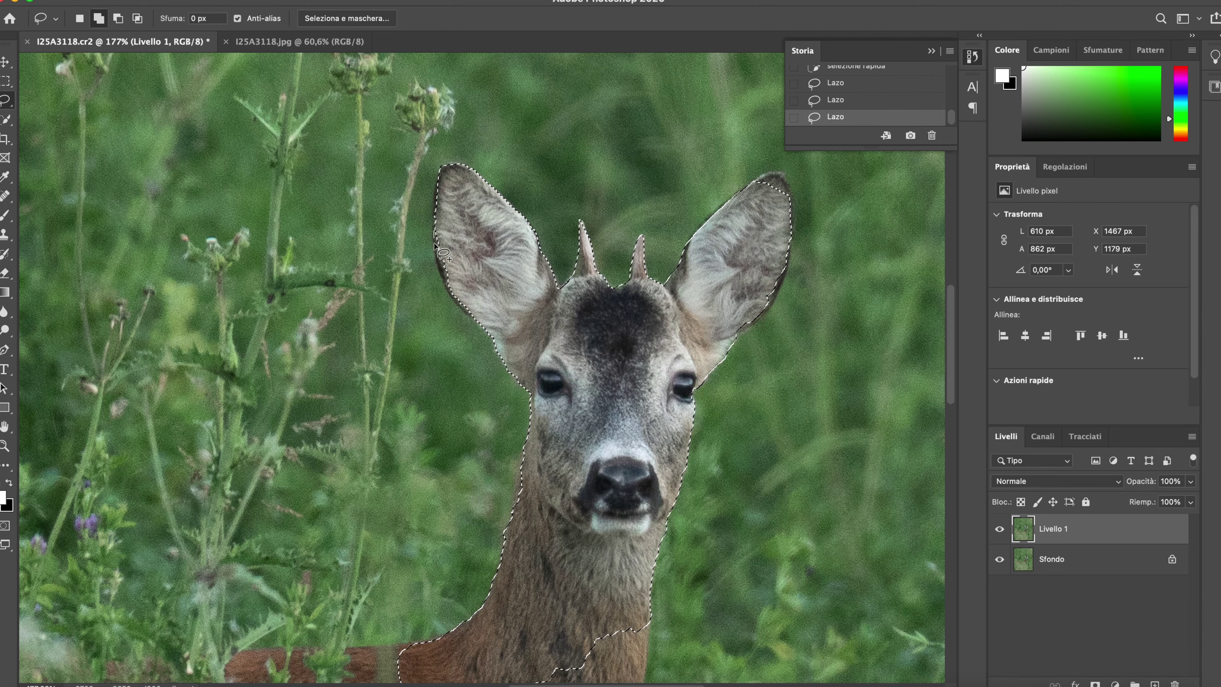
left_click_drag(499, 311, 507, 321)
scroll(617, 299, "down", 5)
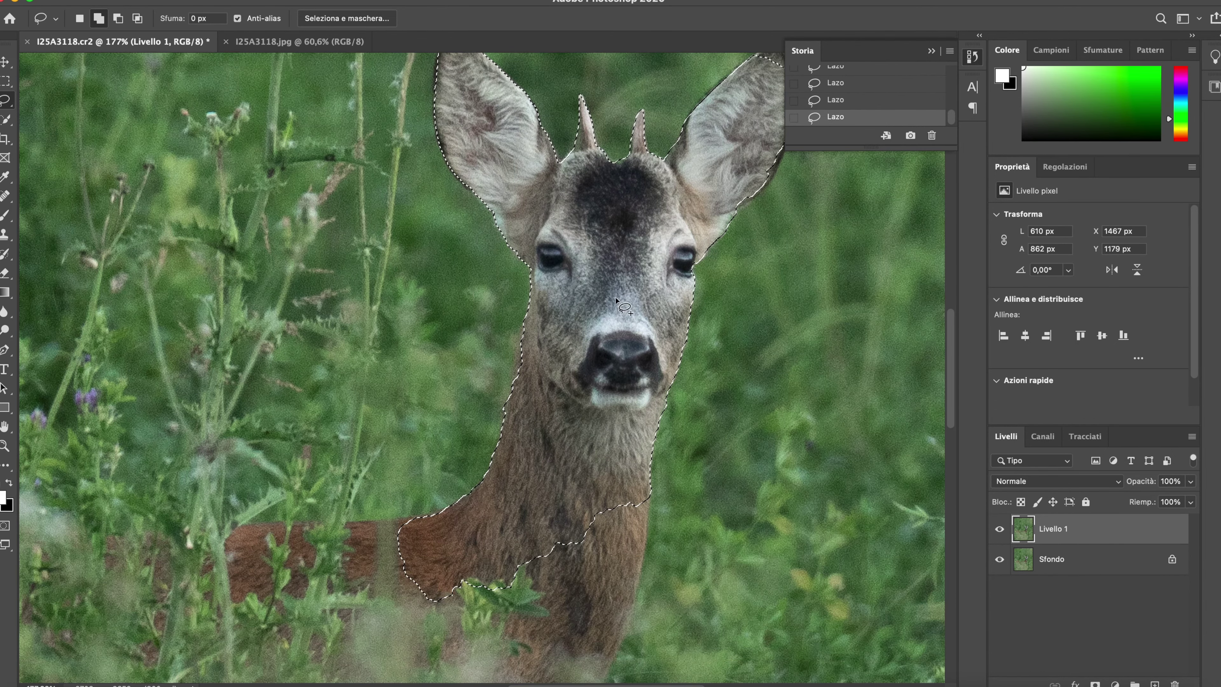
key("super+0")
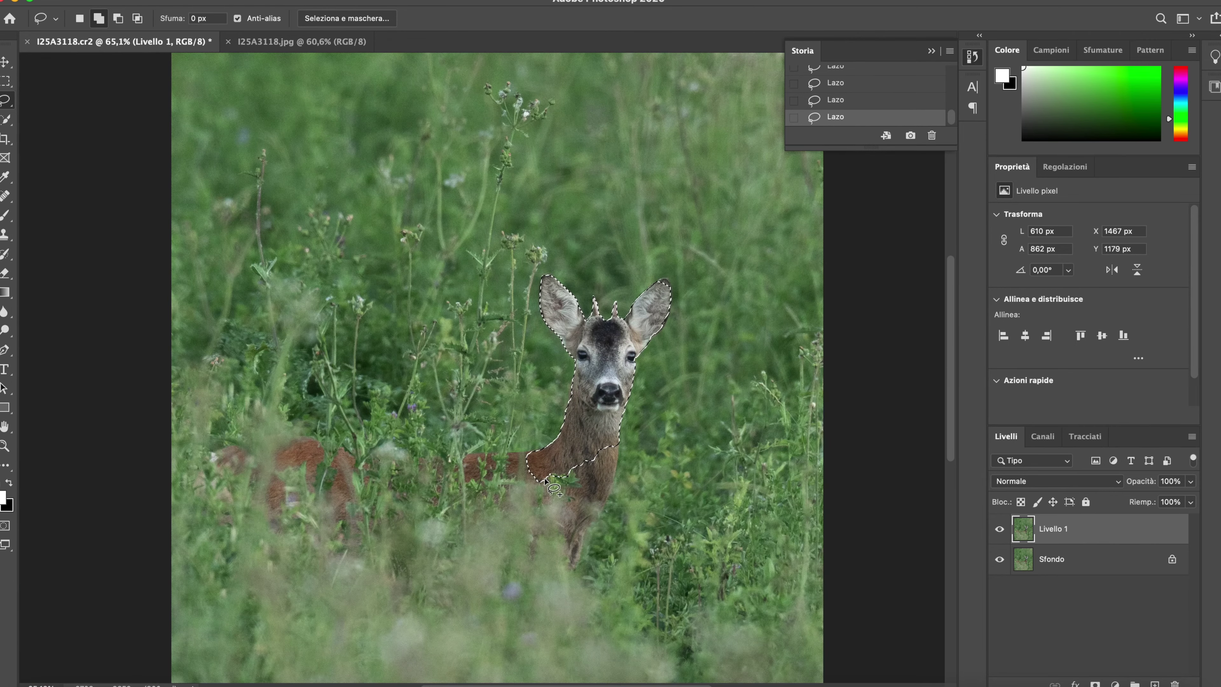
mouse_move(545, 481)
left_mouse_down()
mouse_move(581, 545)
mouse_move(642, 286)
left_mouse_up()
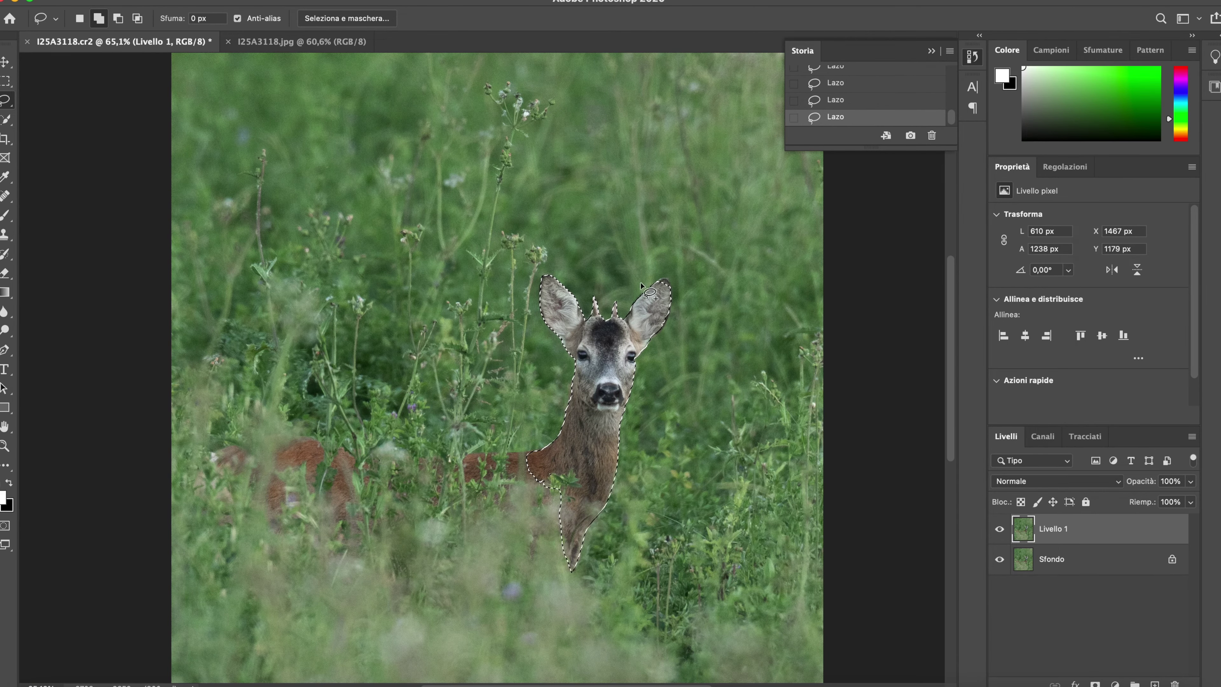
scroll(658, 282, "up", 5)
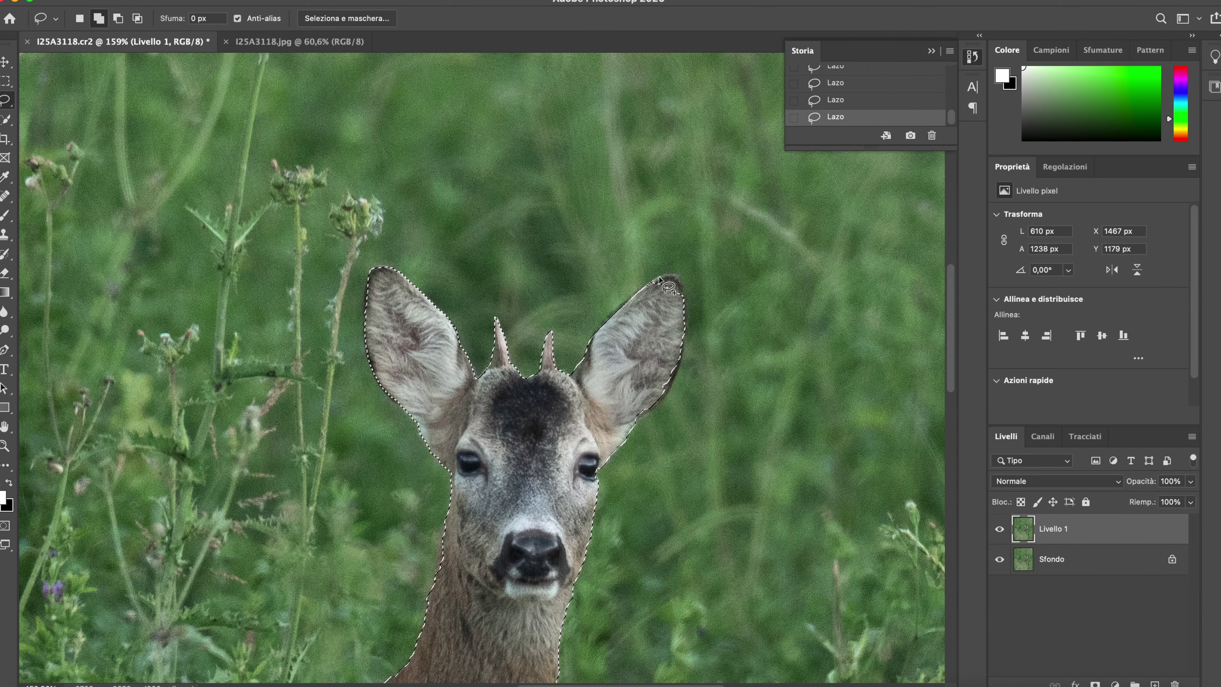
left_click_drag(679, 278, 626, 427)
Step: Add part of the deer's back beside the neck to the selection
key("alt")
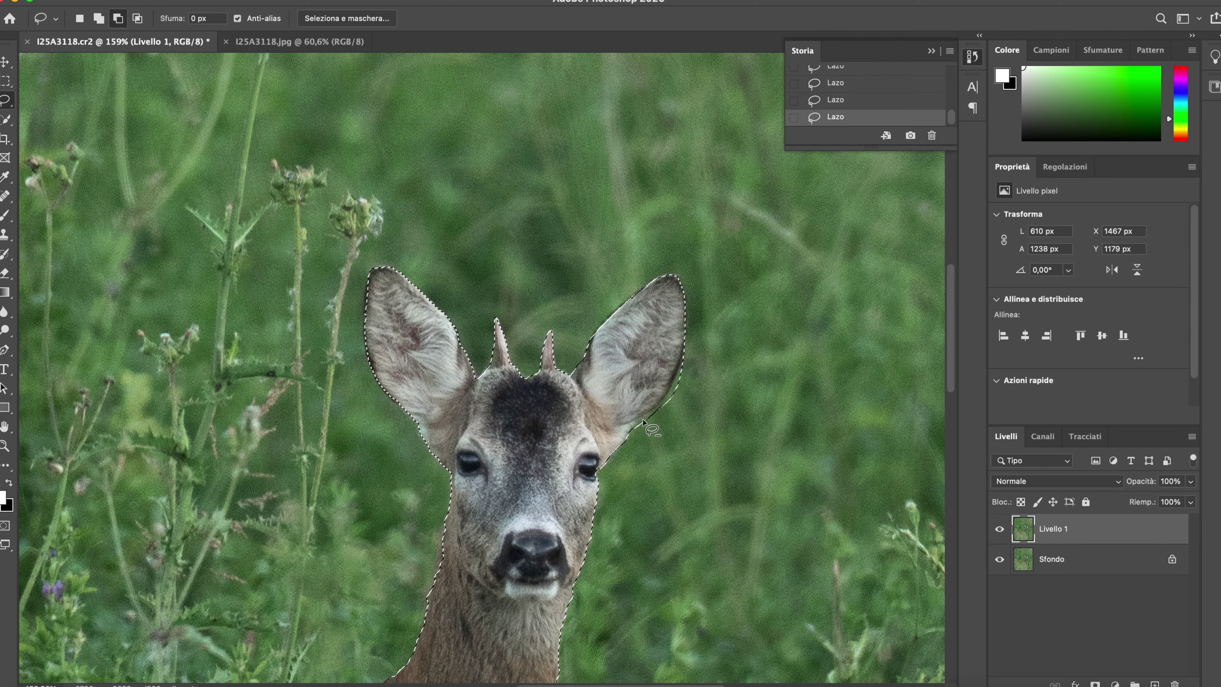
key("shift")
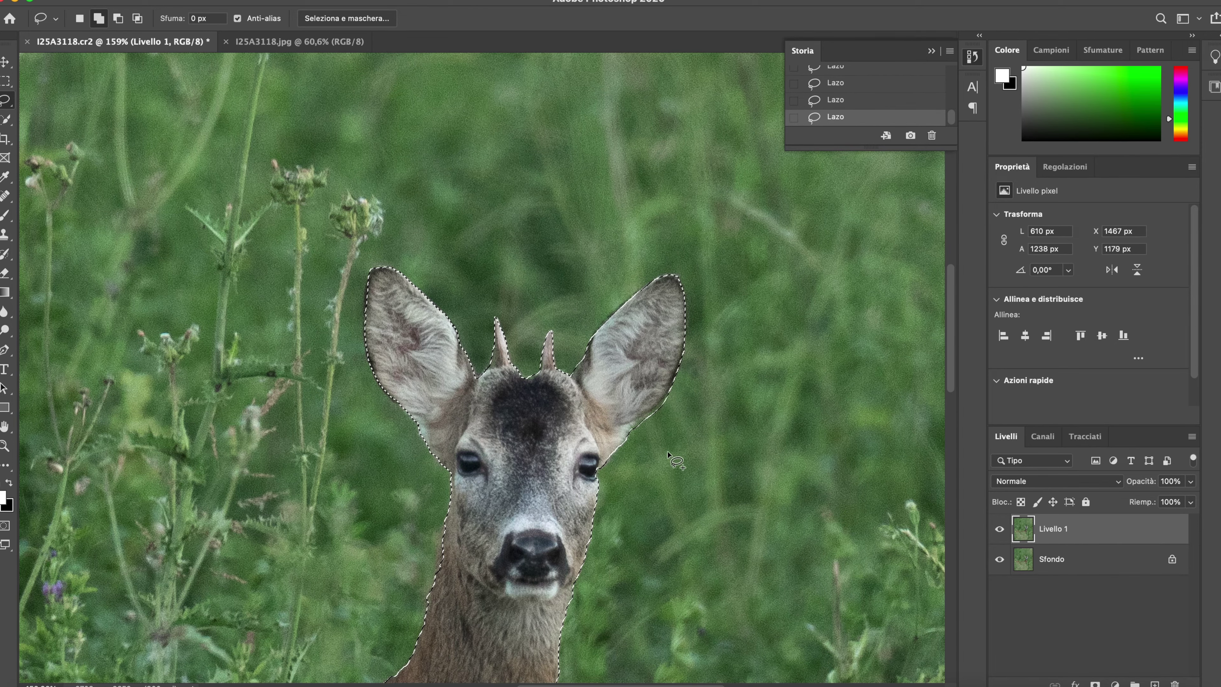
scroll(475, 355, "down", 5)
scroll(474, 355, "down", 2)
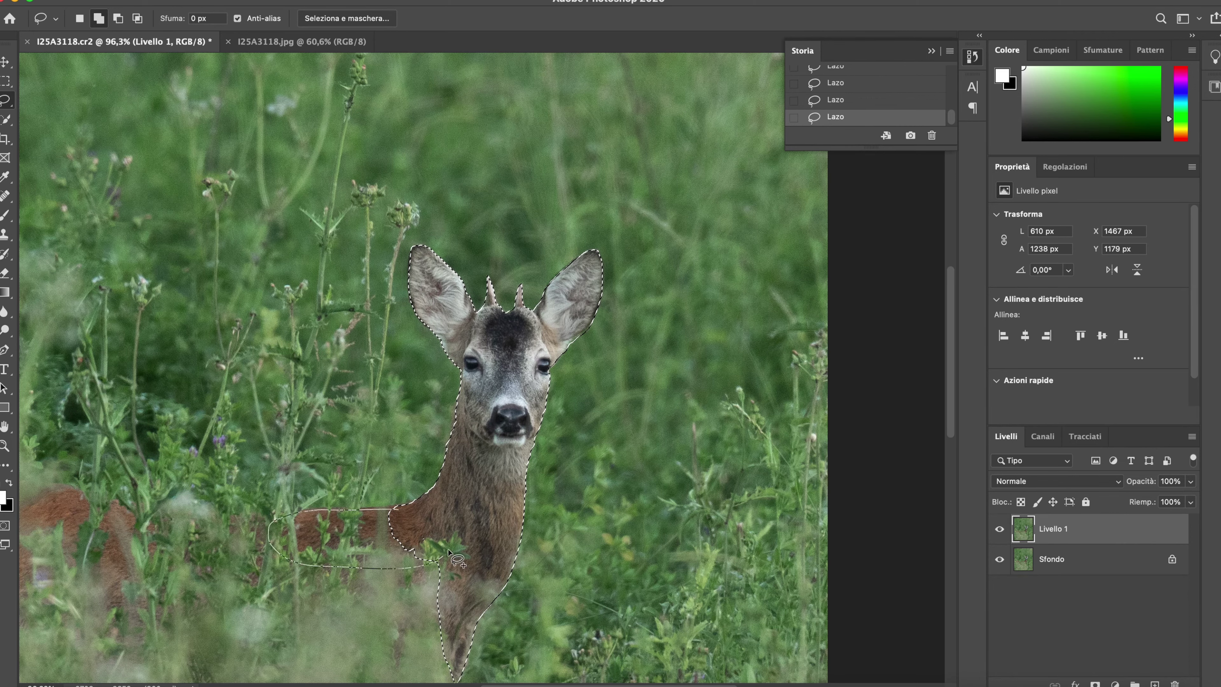
left_click_drag(375, 511, 457, 558)
scroll(460, 437, "down", 5)
scroll(459, 438, "up", 3)
key("shift")
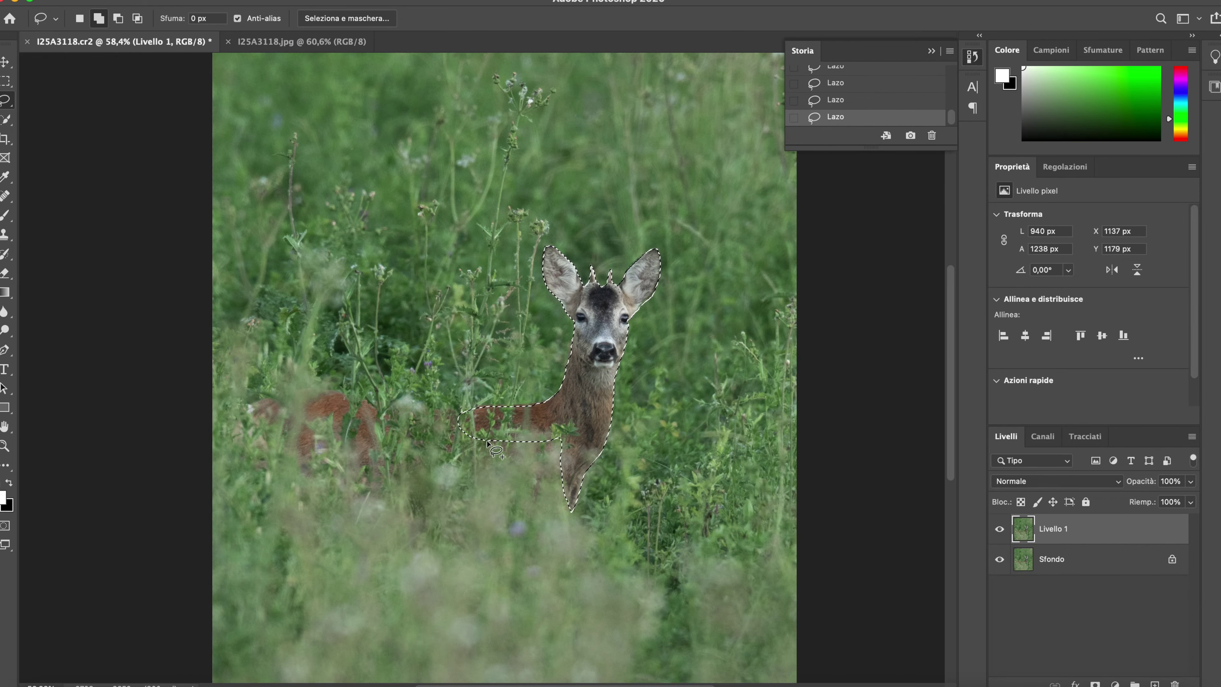
Step: Lasso around the deer's back and hindquarters to add its whole body
left_click_drag(448, 412, 334, 487)
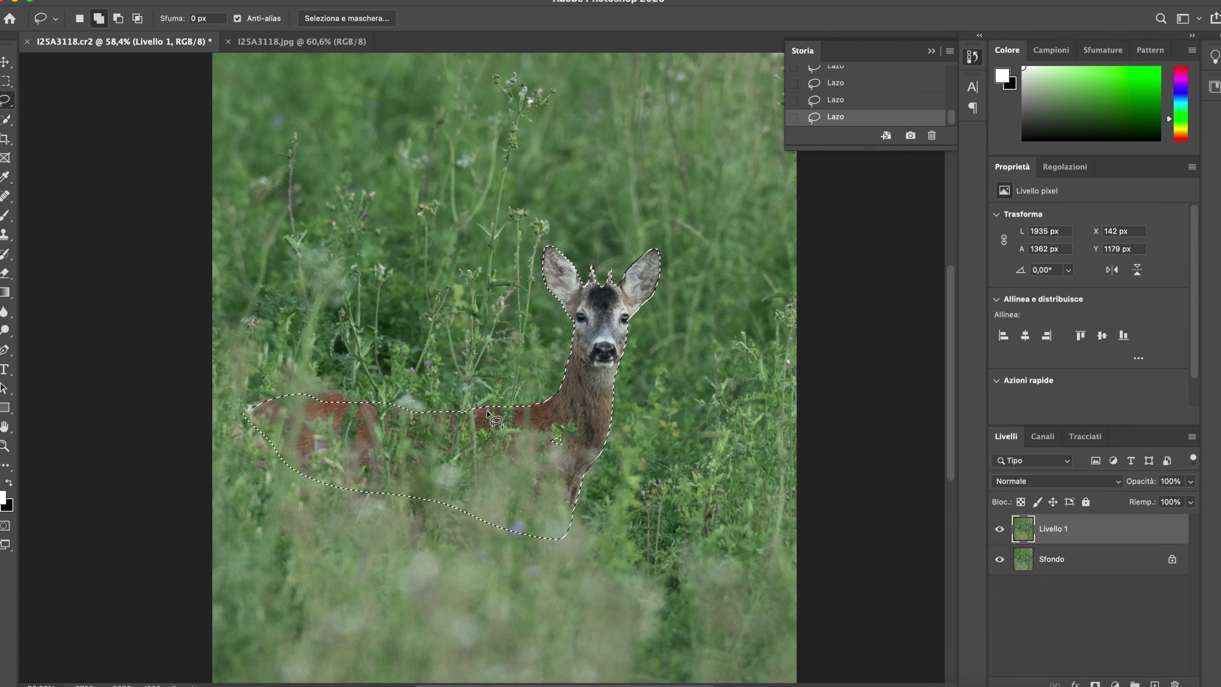
left_click_drag(334, 487, 356, 392)
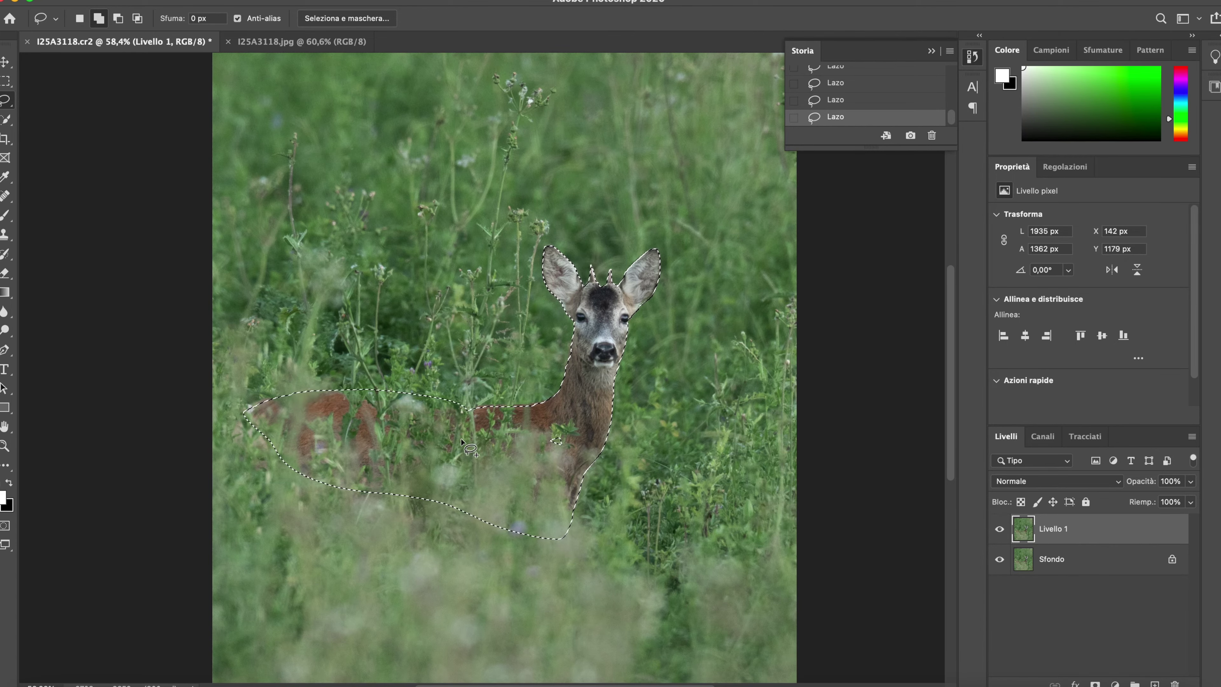
scroll(494, 316, "up", 3)
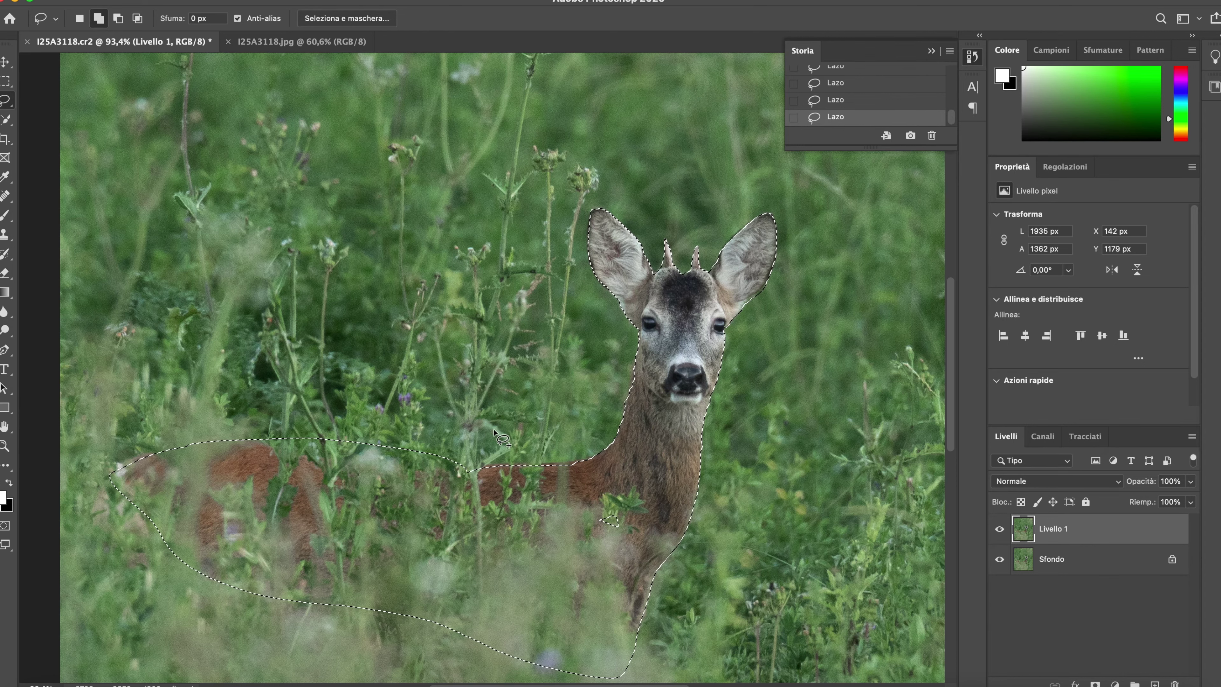
scroll(542, 469, "up", 3)
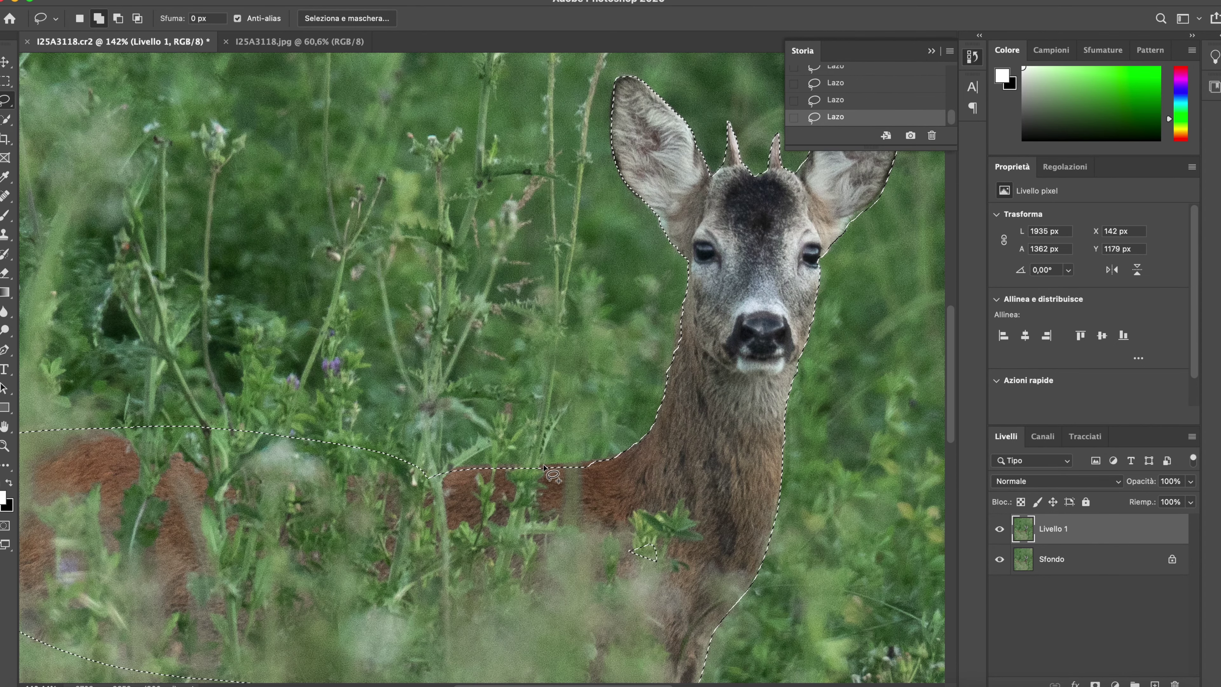
Step: Add the tall stems and the thistle bud above the deer to the selection
mouse_move(557, 423)
left_mouse_down()
mouse_move(575, 213)
mouse_move(558, 296)
mouse_move(554, 180)
left_mouse_up()
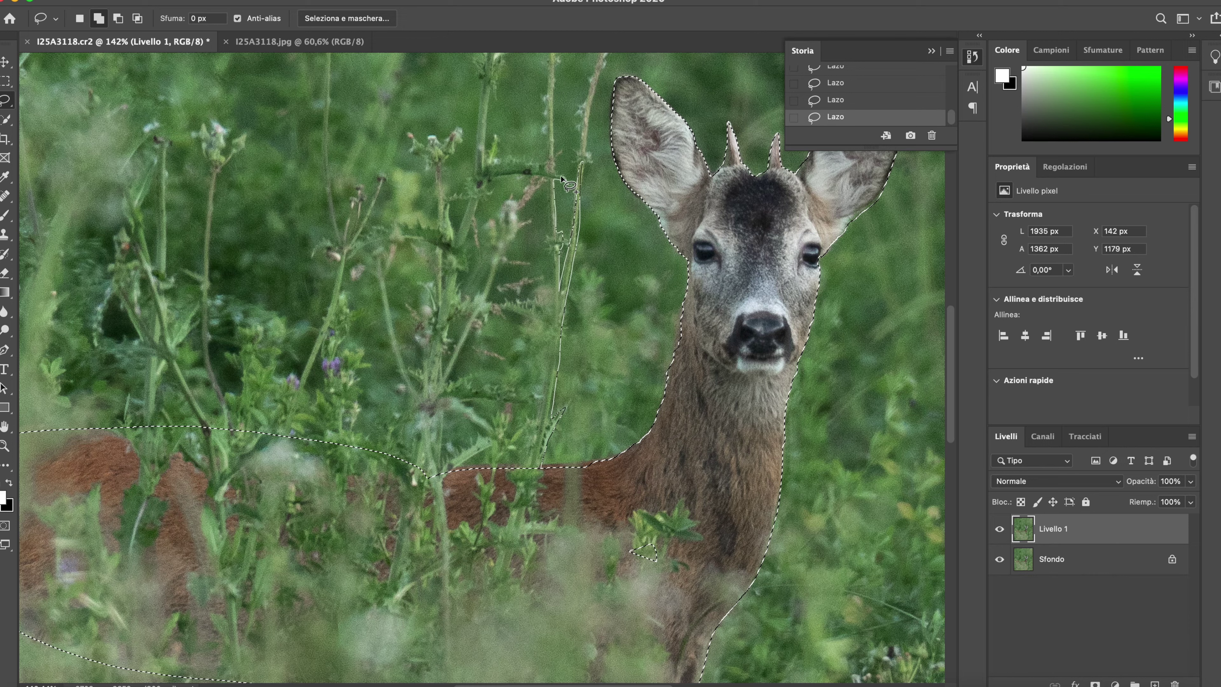
mouse_move(556, 159)
left_mouse_down()
mouse_move(553, 142)
mouse_move(551, 239)
left_mouse_up()
mouse_move(552, 335)
left_mouse_down()
mouse_move(539, 468)
mouse_move(474, 494)
mouse_move(452, 483)
mouse_move(499, 445)
mouse_move(492, 474)
mouse_move(524, 431)
mouse_move(467, 454)
left_mouse_up()
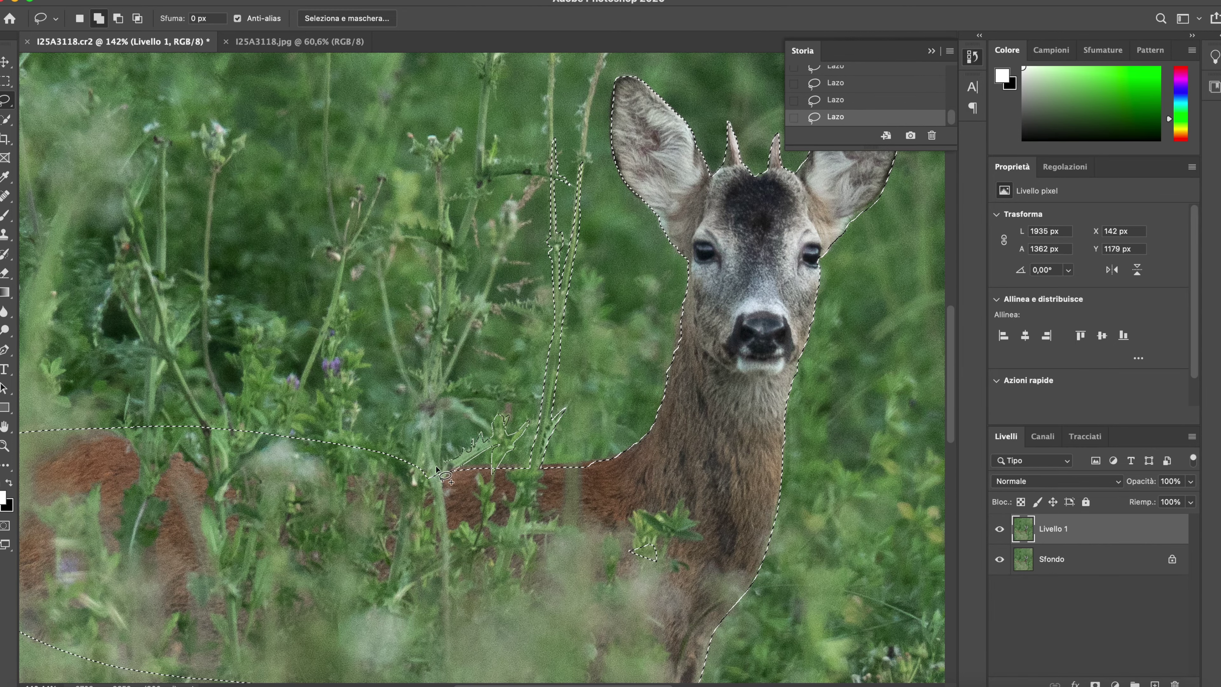
left_click_drag(429, 450, 423, 475)
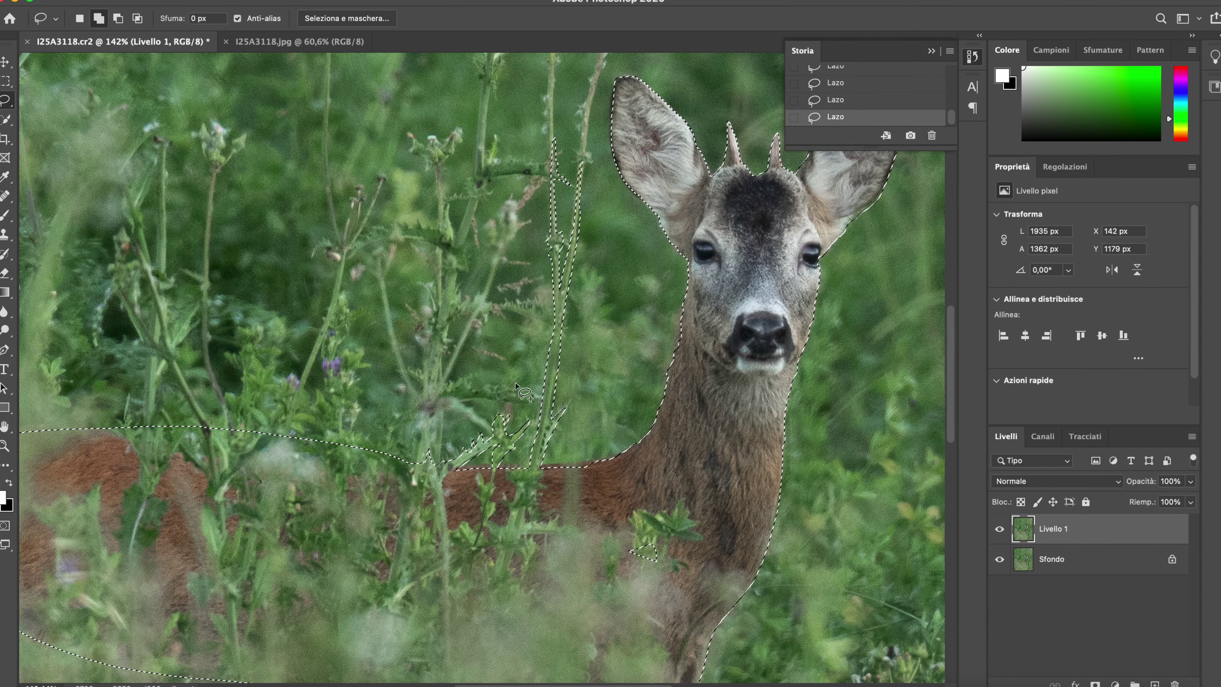
scroll(531, 340, "up", 5)
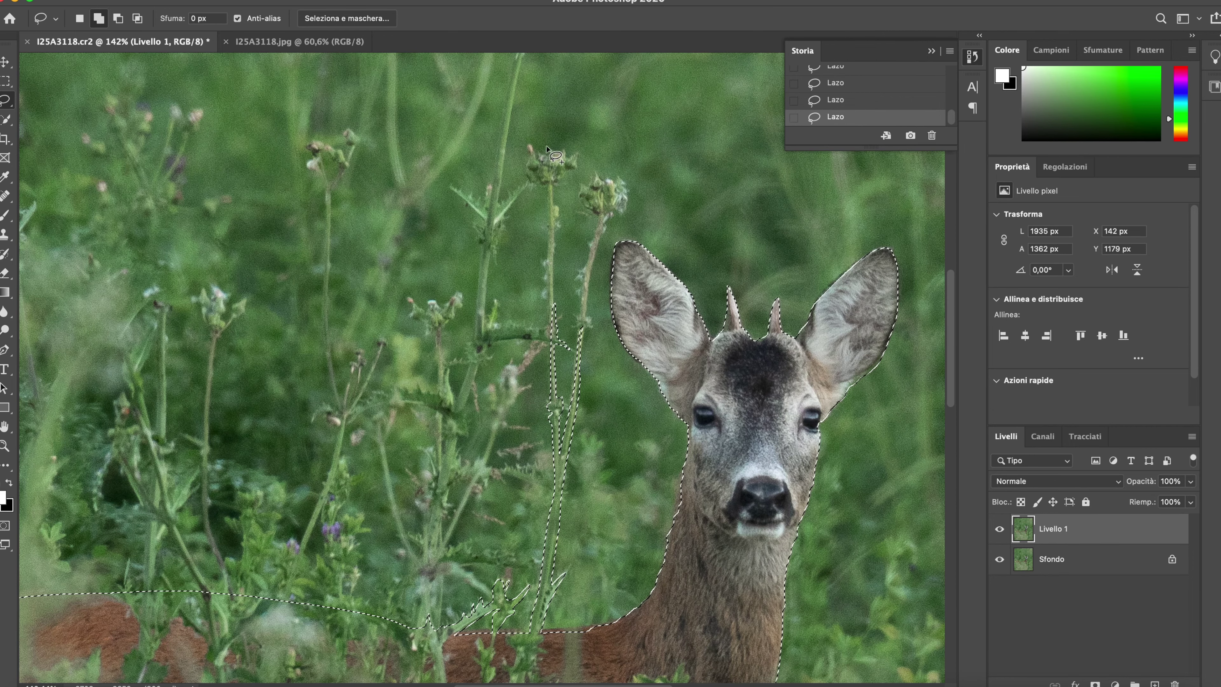
left_click_drag(536, 155, 545, 245)
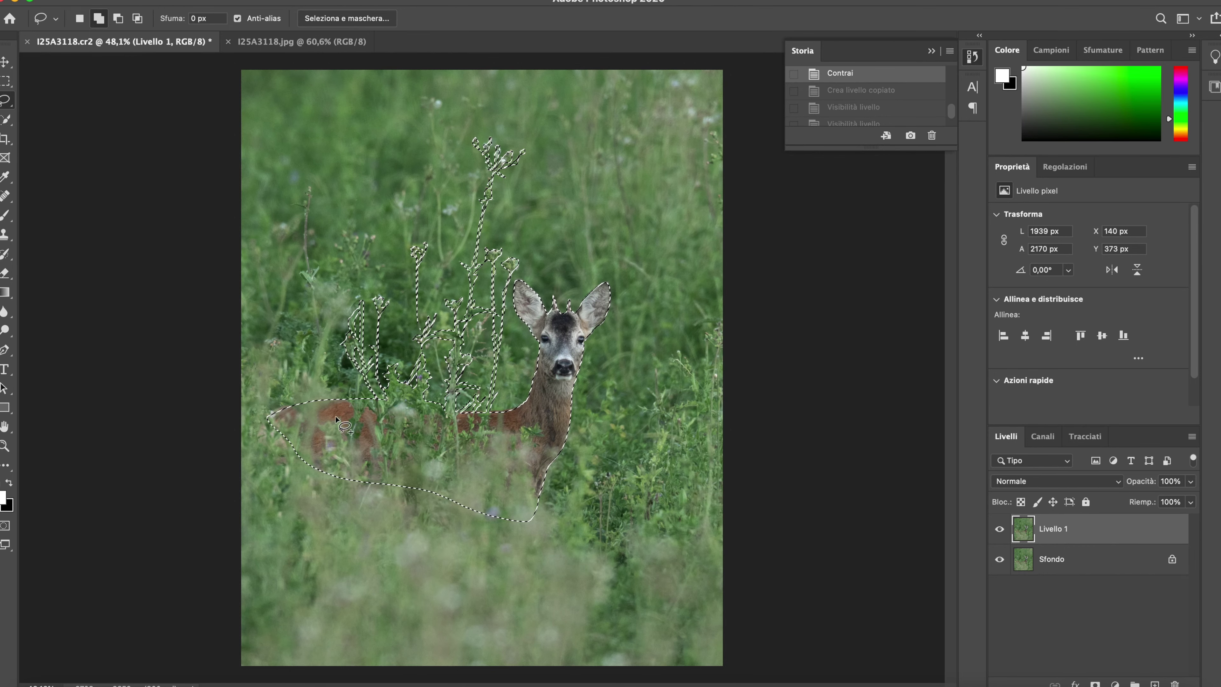
Step: Add the thistle buds and stems to the deer selection and feather it by 1 pixel
left_click_drag(336, 421, 450, 390)
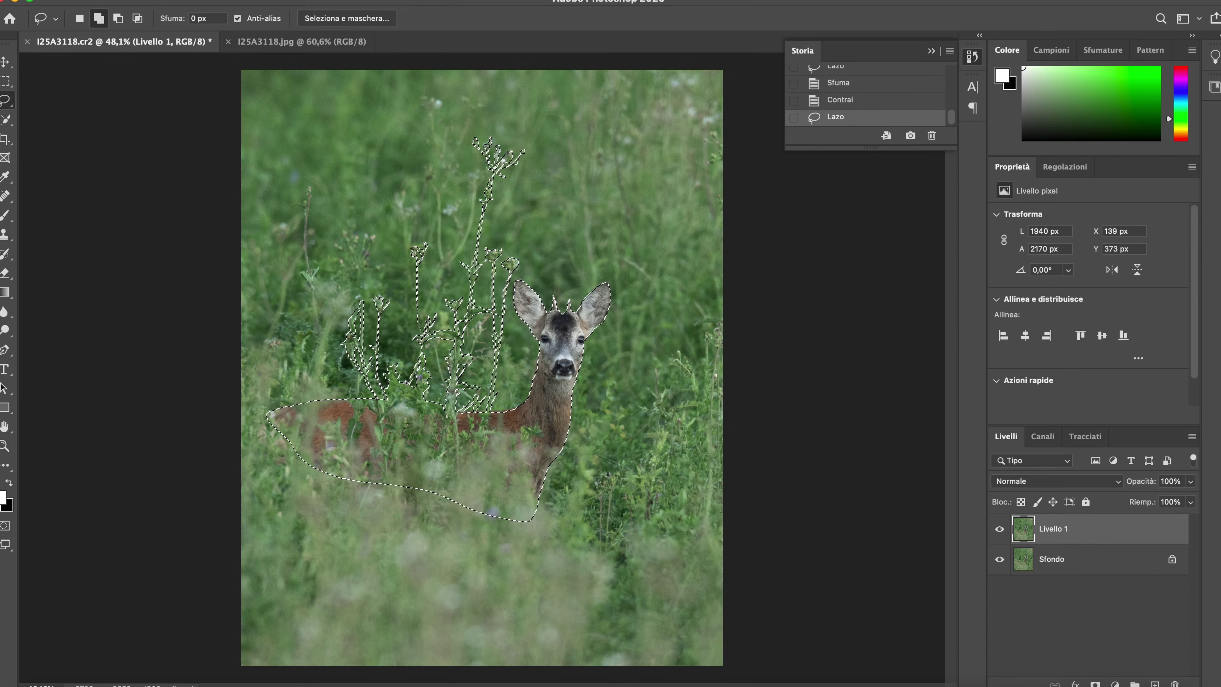
left_click(339, 1)
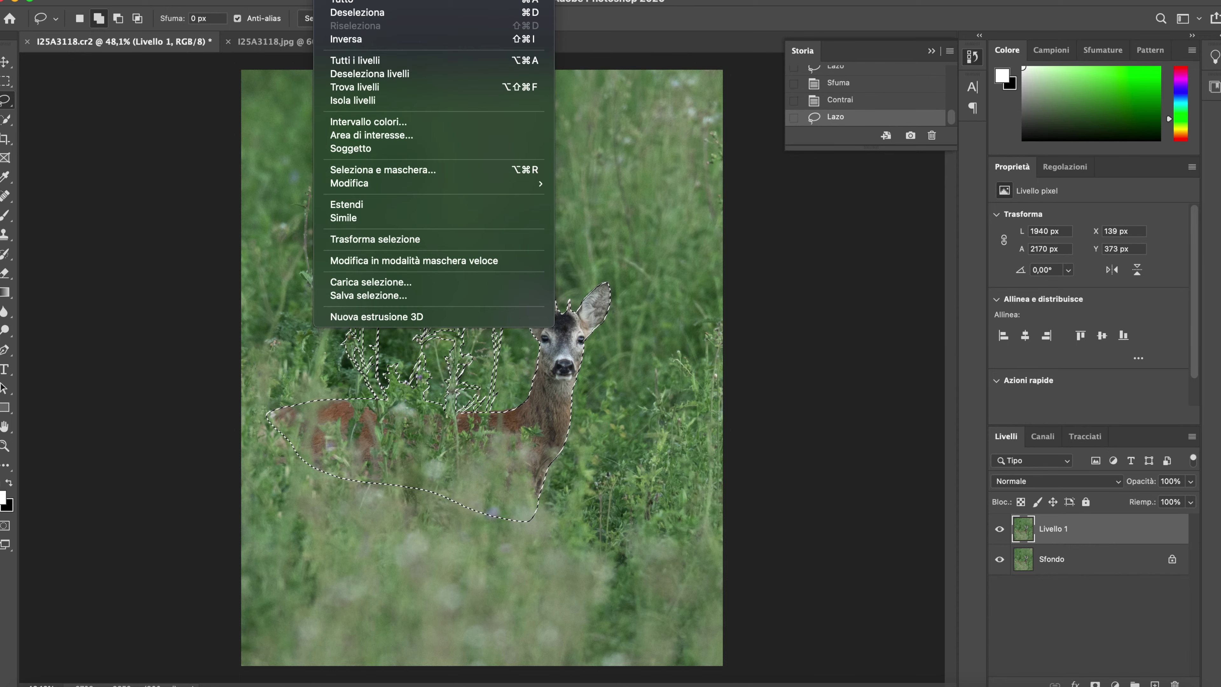
mouse_move(434, 184)
left_click(598, 234)
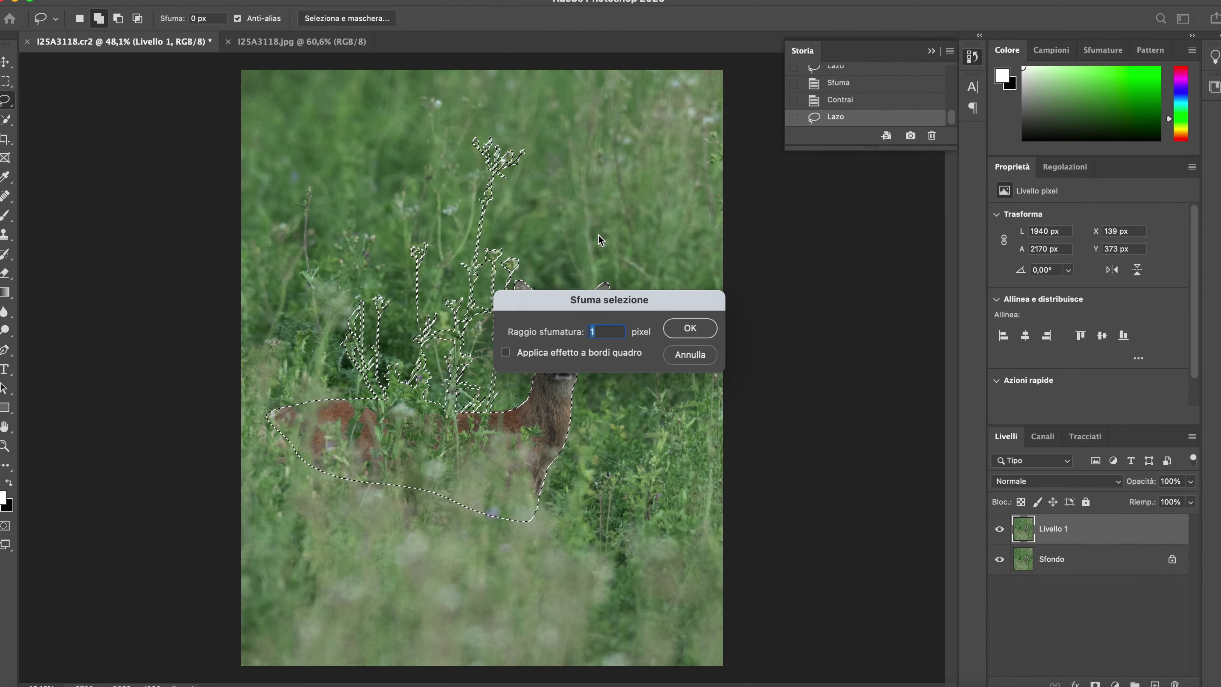
key("Return")
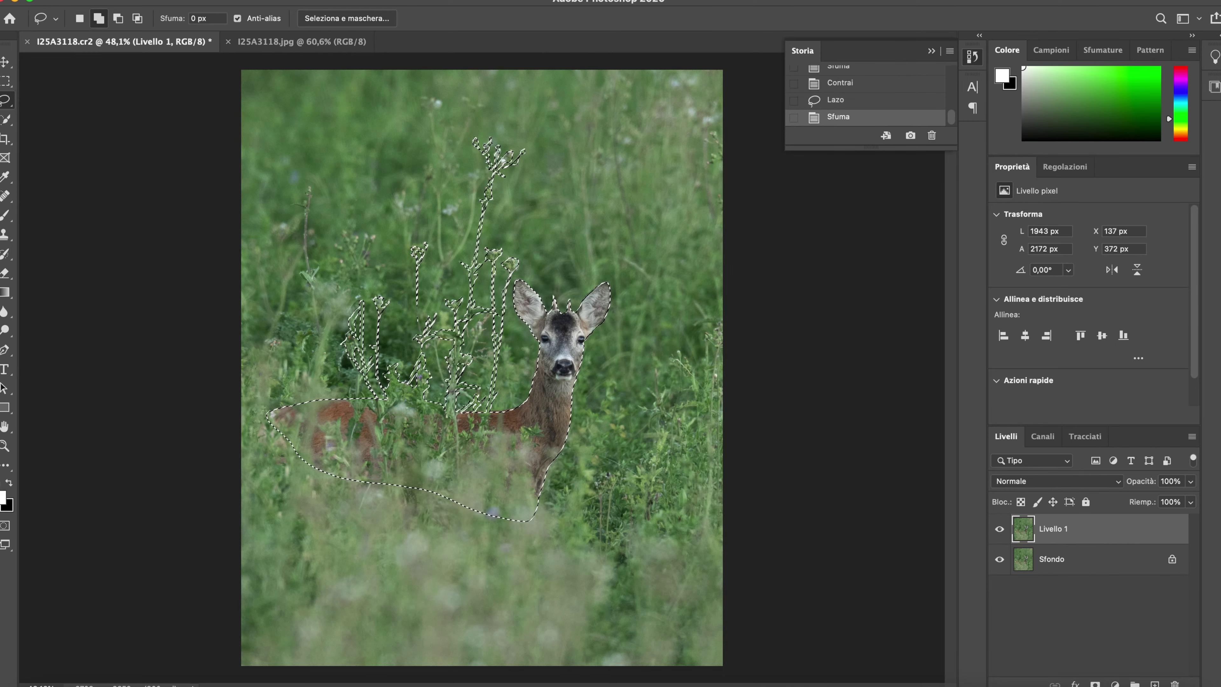
Step: Feather the selection by a second 1 pixel
left_click(390, 0)
mouse_move(349, 183)
left_click(595, 238)
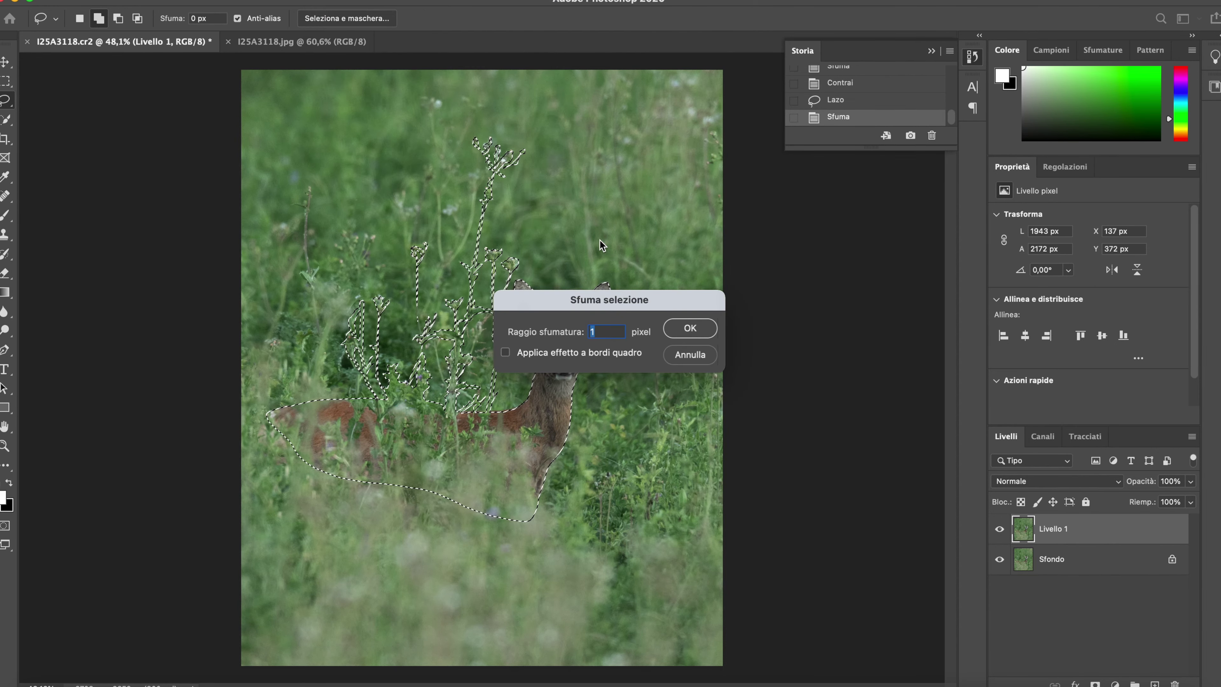
key("Return")
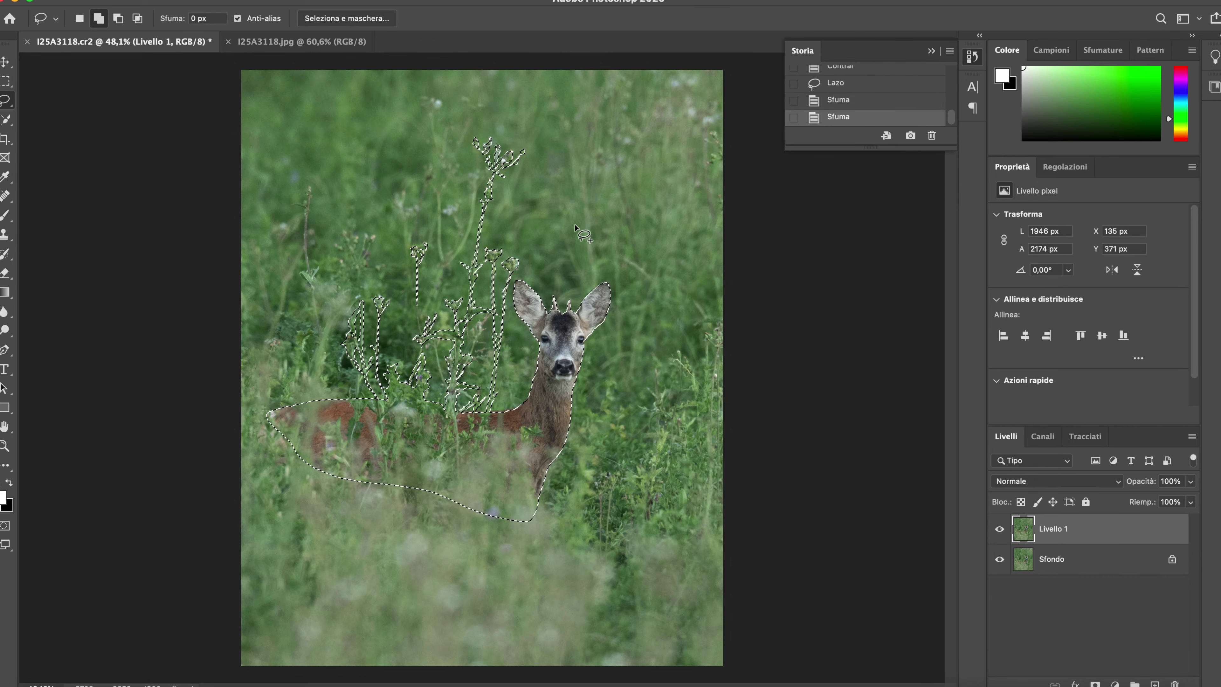
left_click(336, 0)
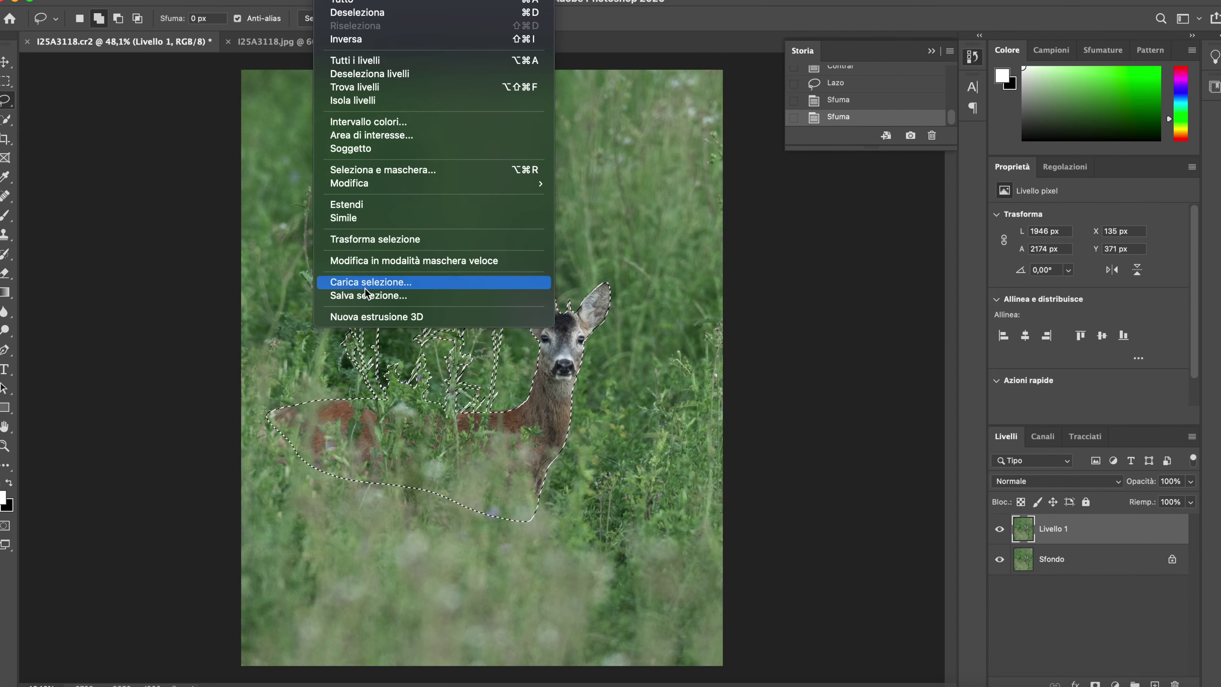
left_click(363, 296)
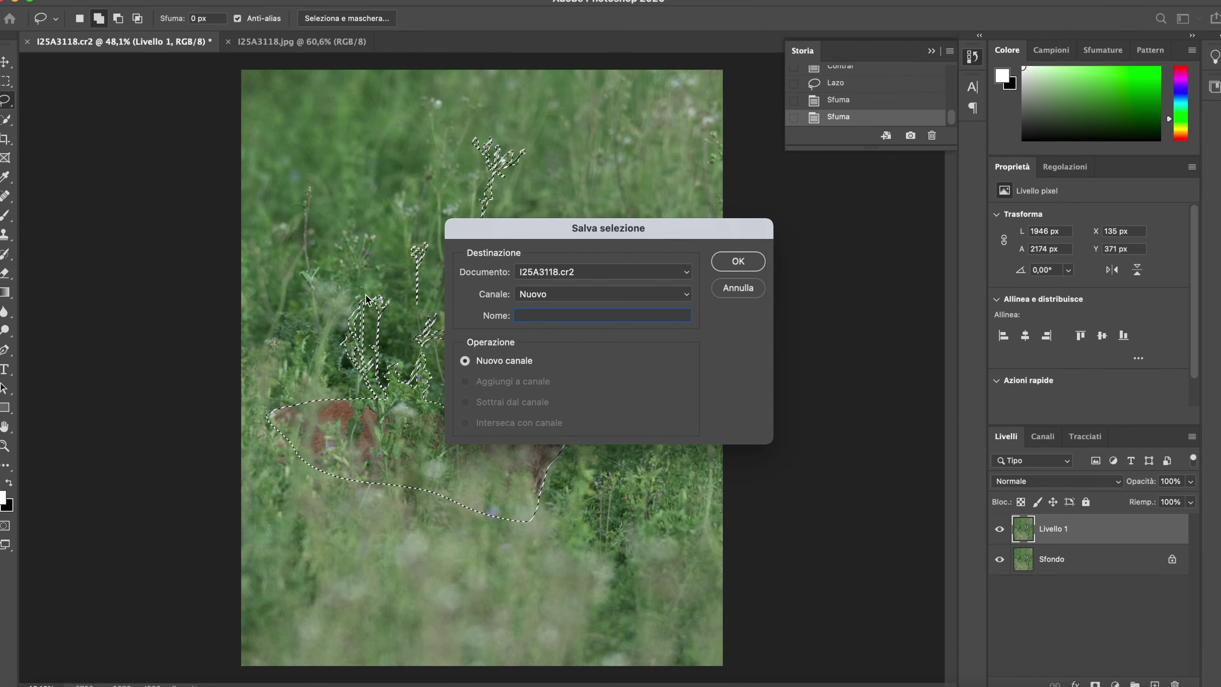
Step: Save the selection as channel 'soggetto' and copy the deer area onto new layer Livello 2
type("ca")
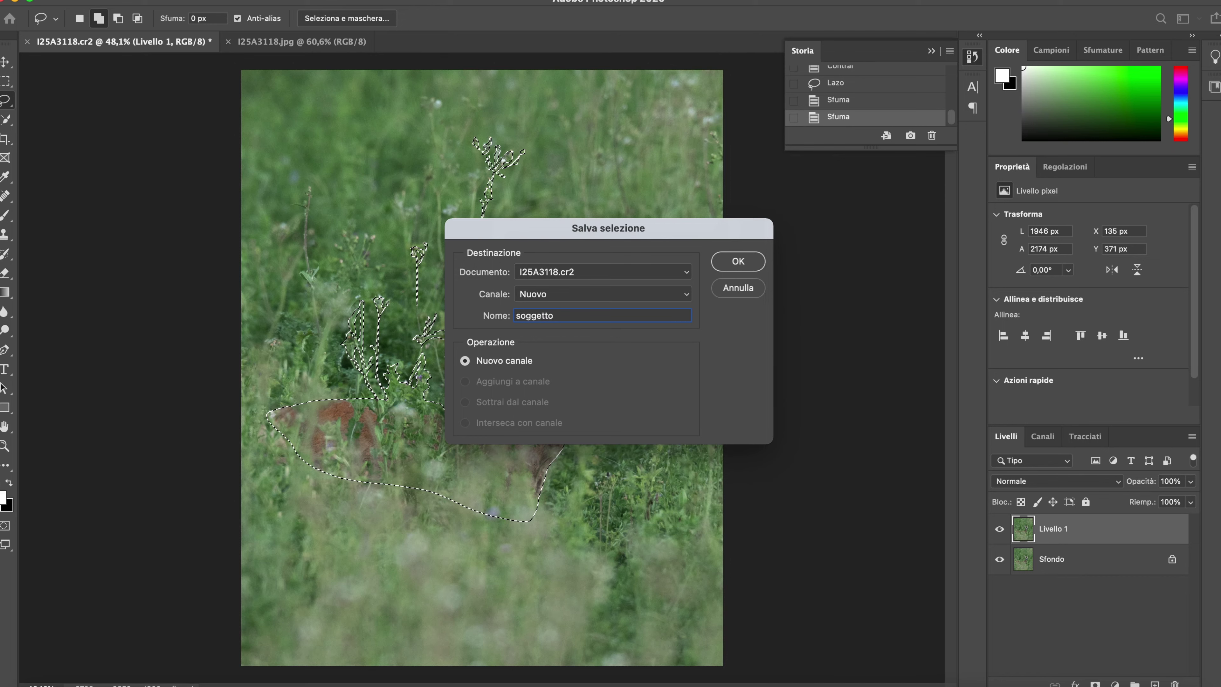
key("Return")
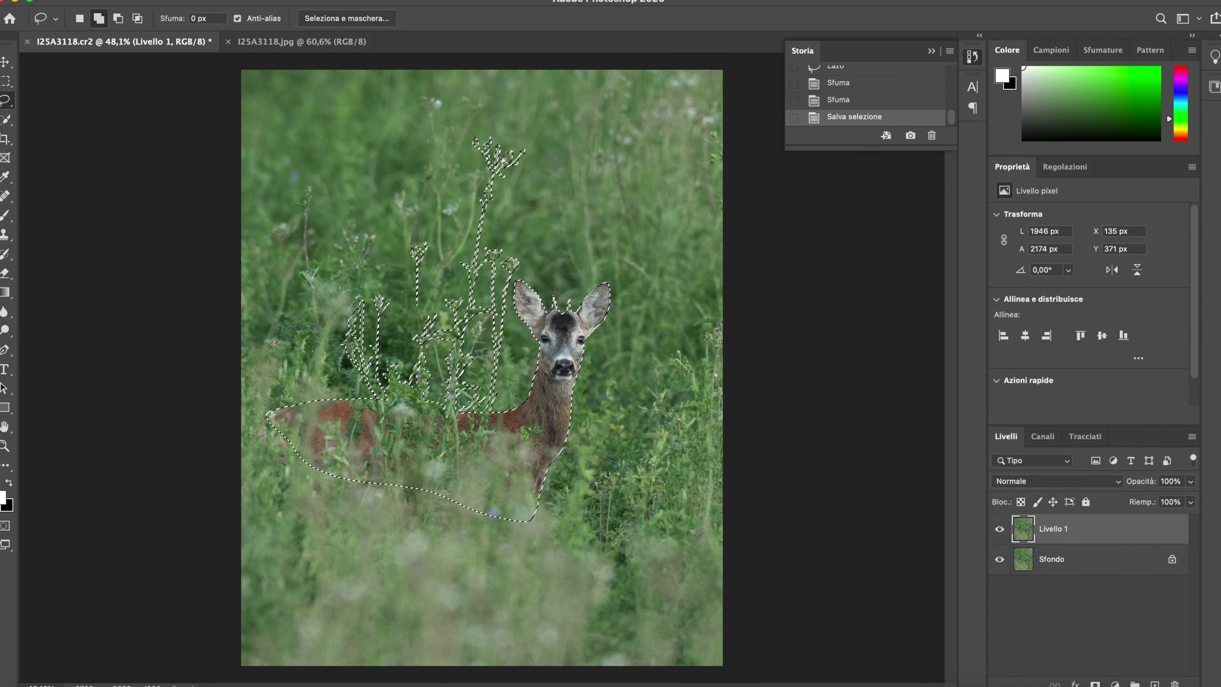
key("ctrl+j")
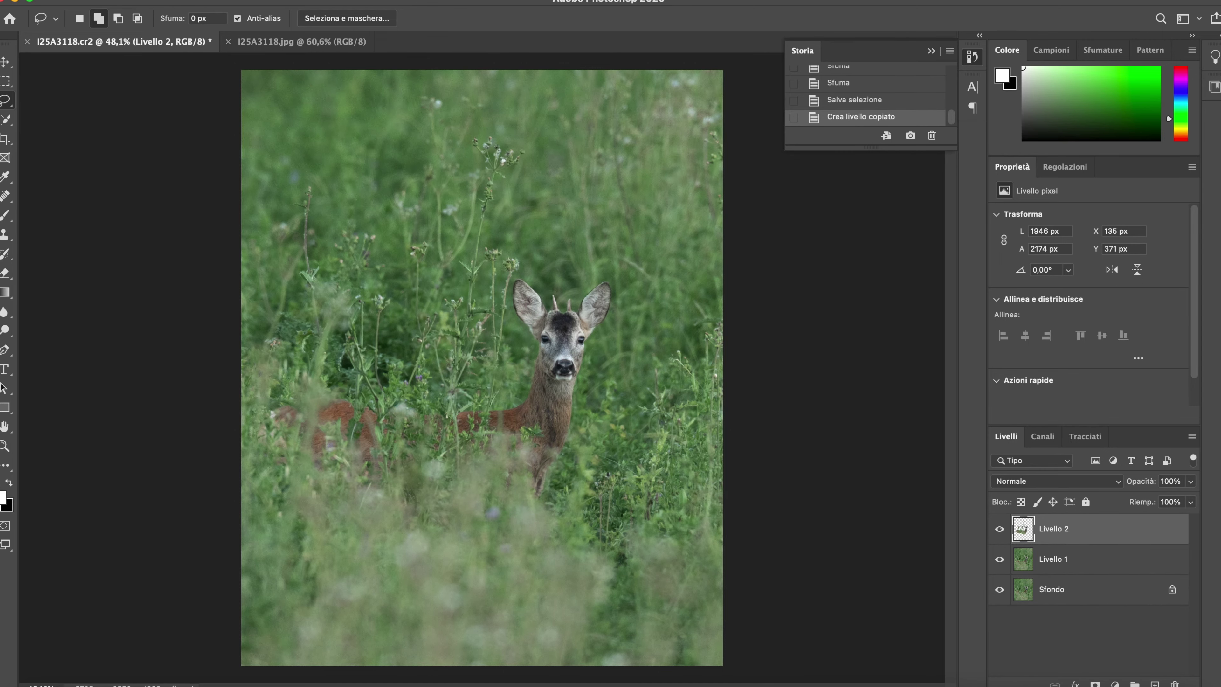
Step: View the Livello 2 deer cut-out alone, then hide it and make Livello 1 active
left_click(999, 560)
left_click(999, 589)
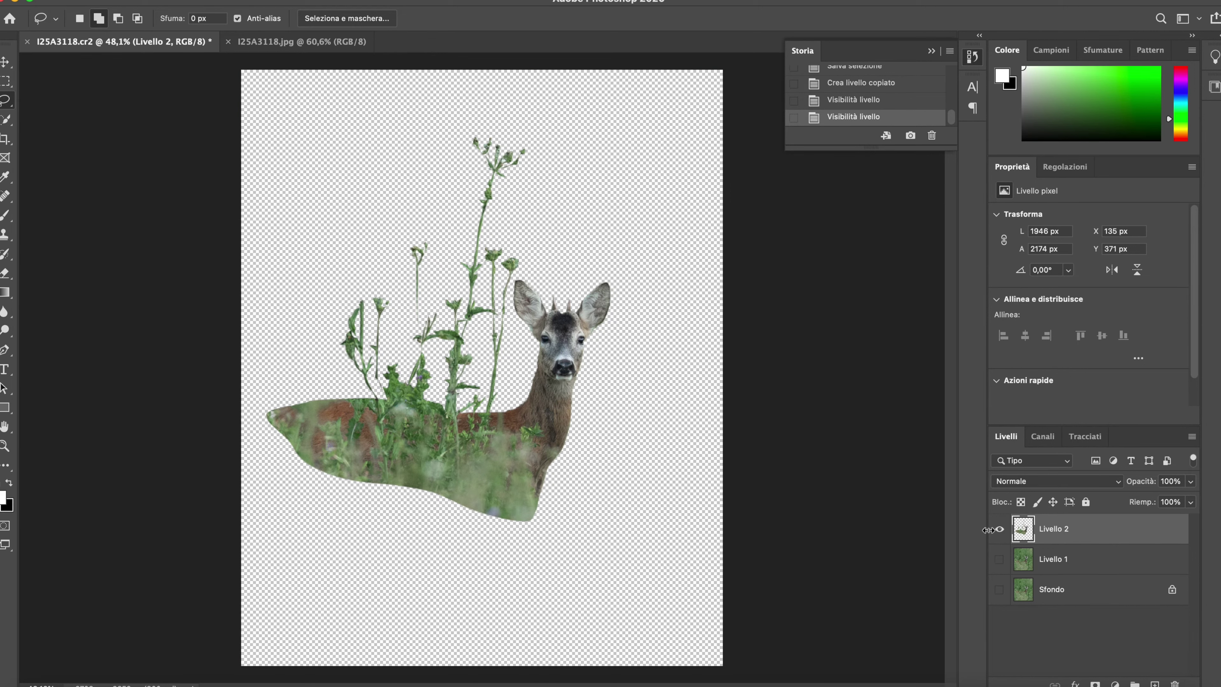
left_click(999, 560)
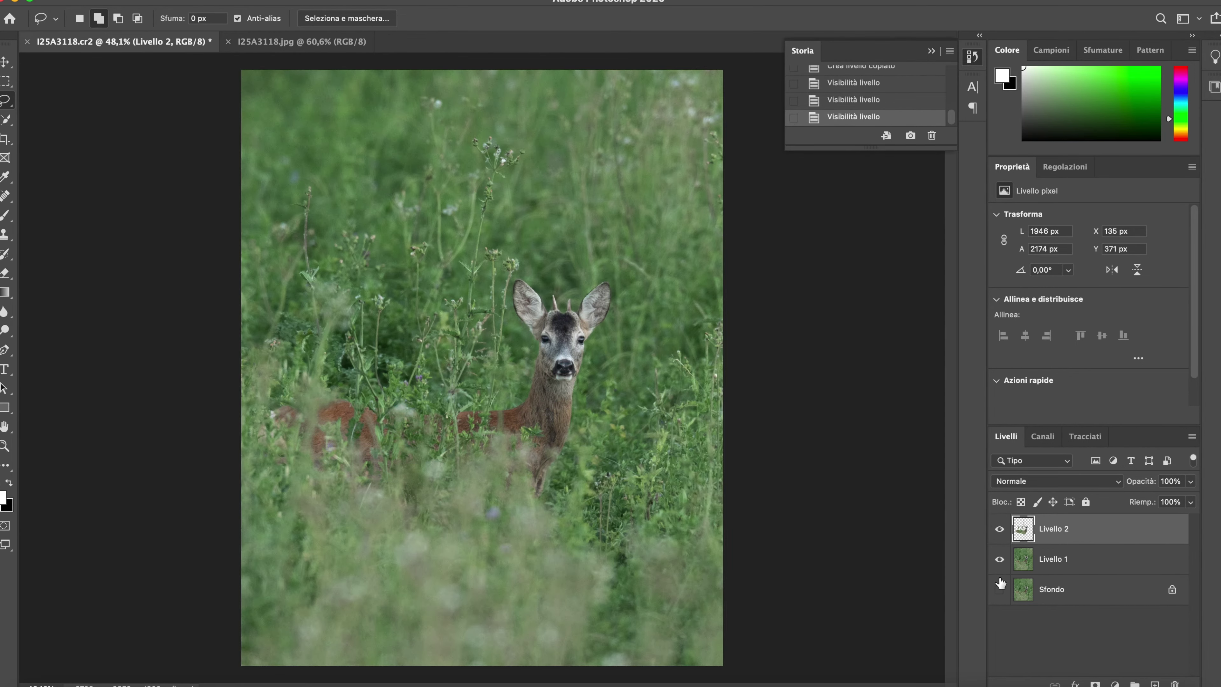
left_click(1003, 529)
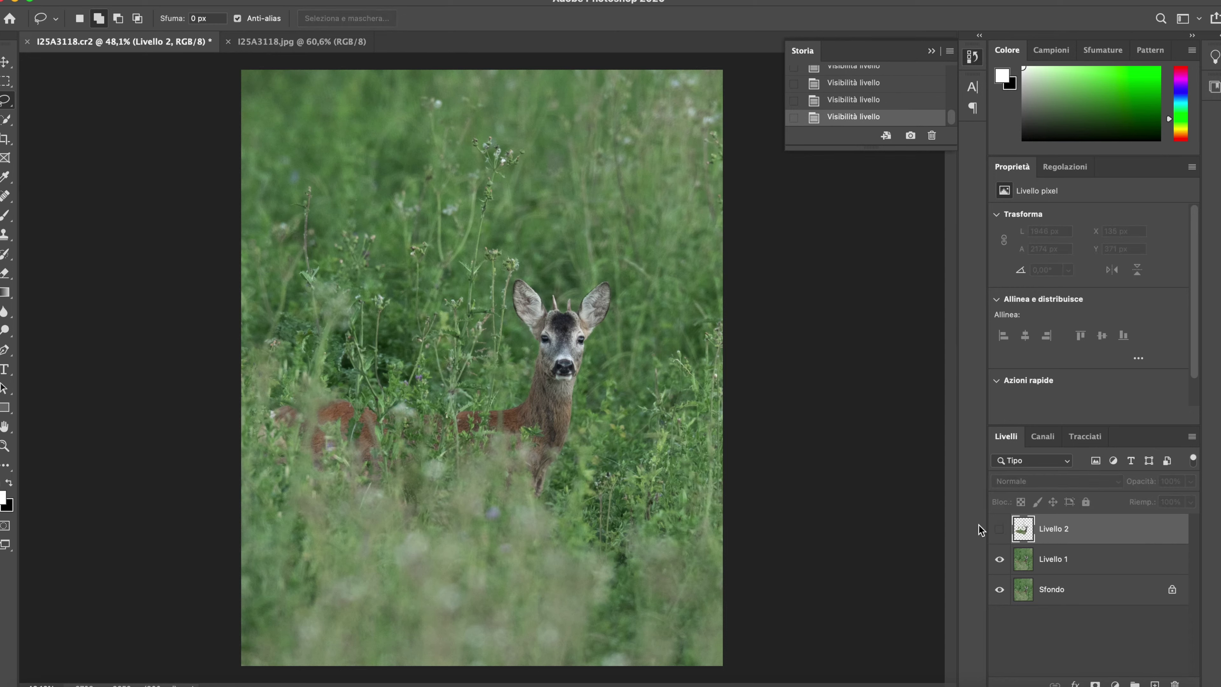
left_click(1086, 558)
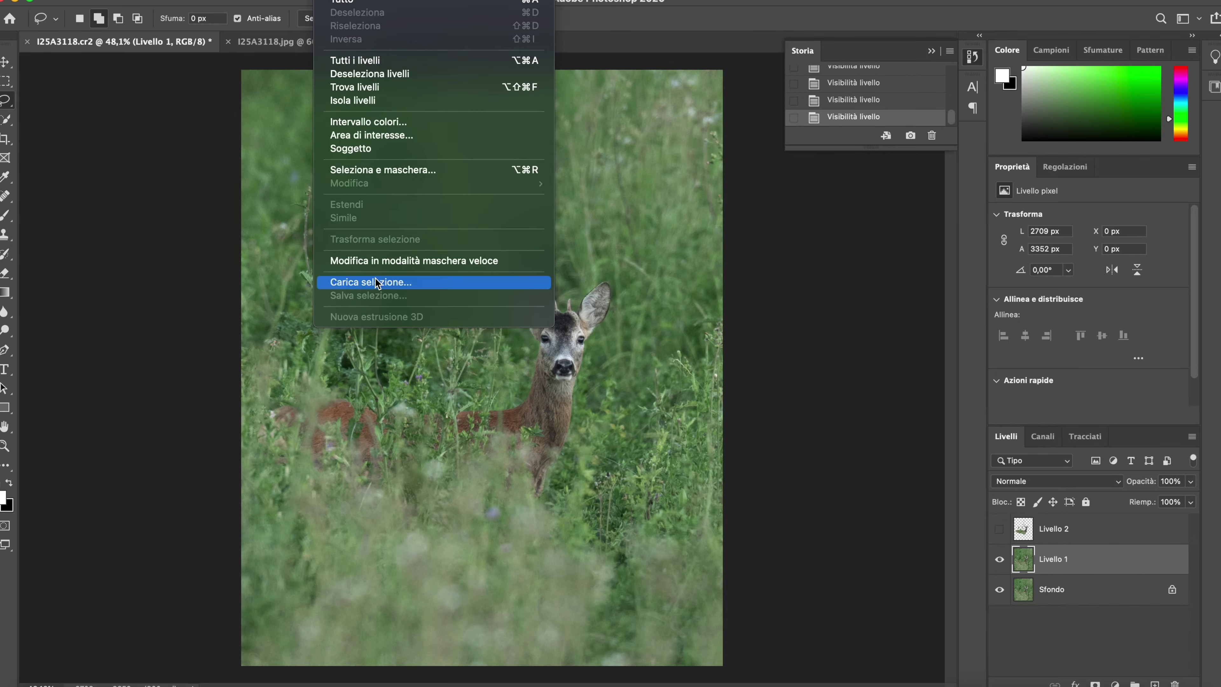
left_click(373, 278)
left_click(567, 294)
left_click(559, 322)
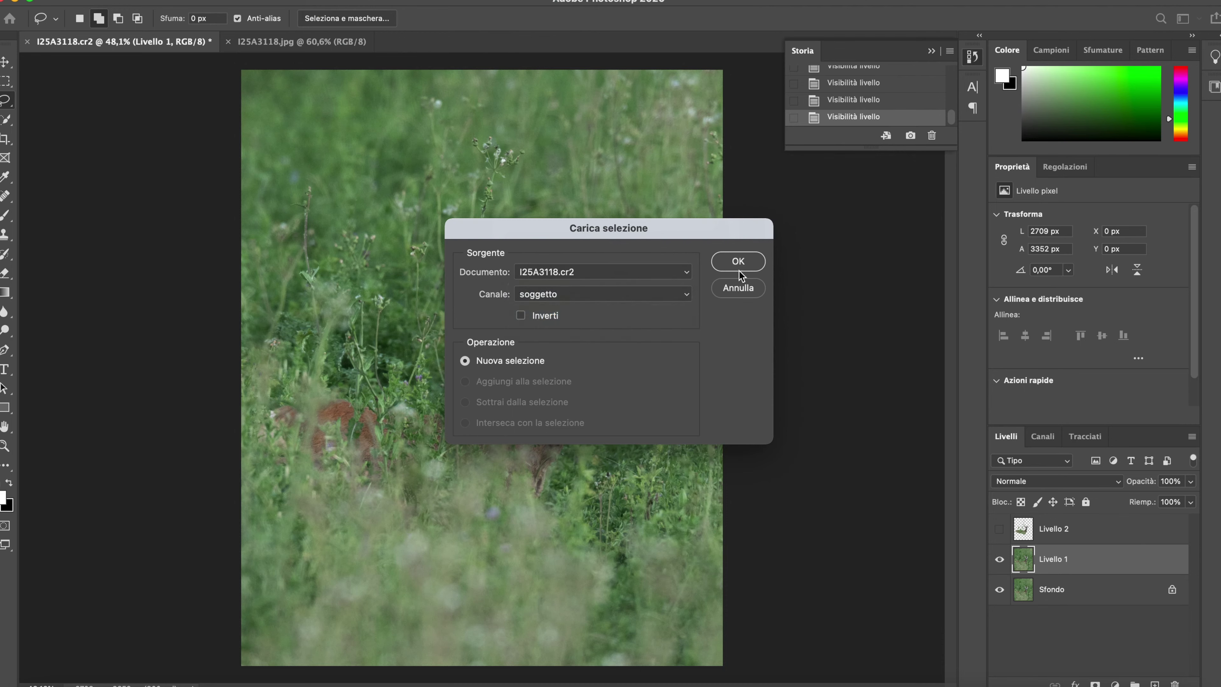
left_click(739, 269)
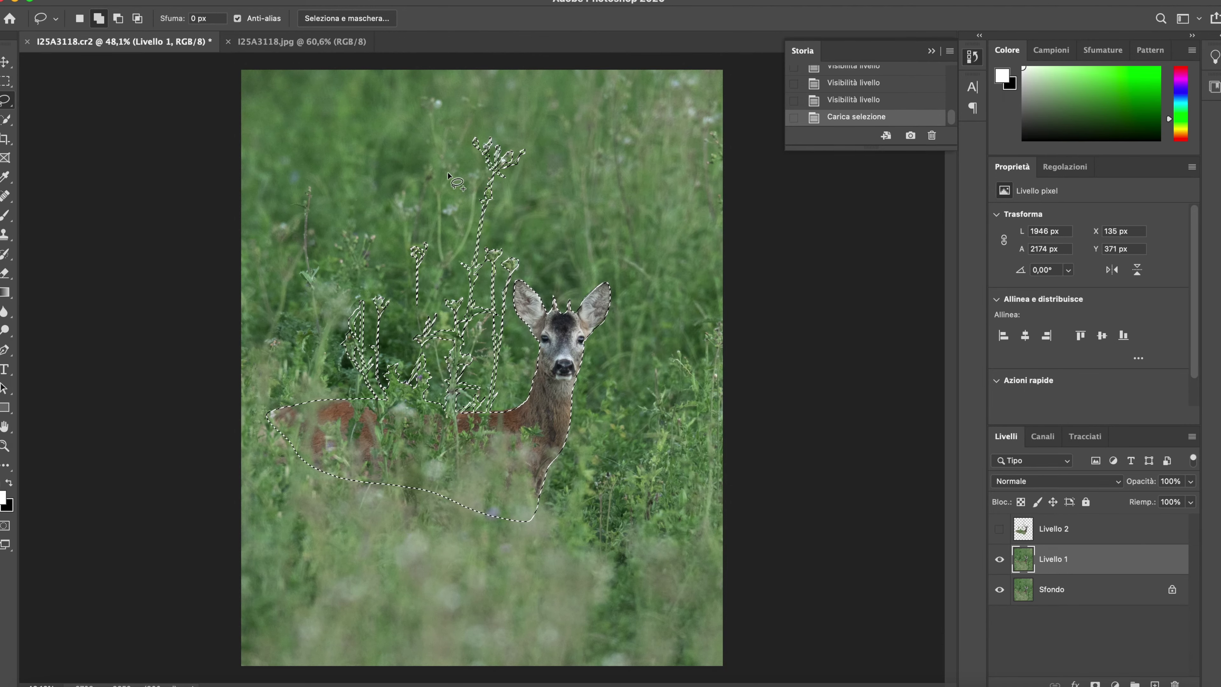
left_click(336, 0)
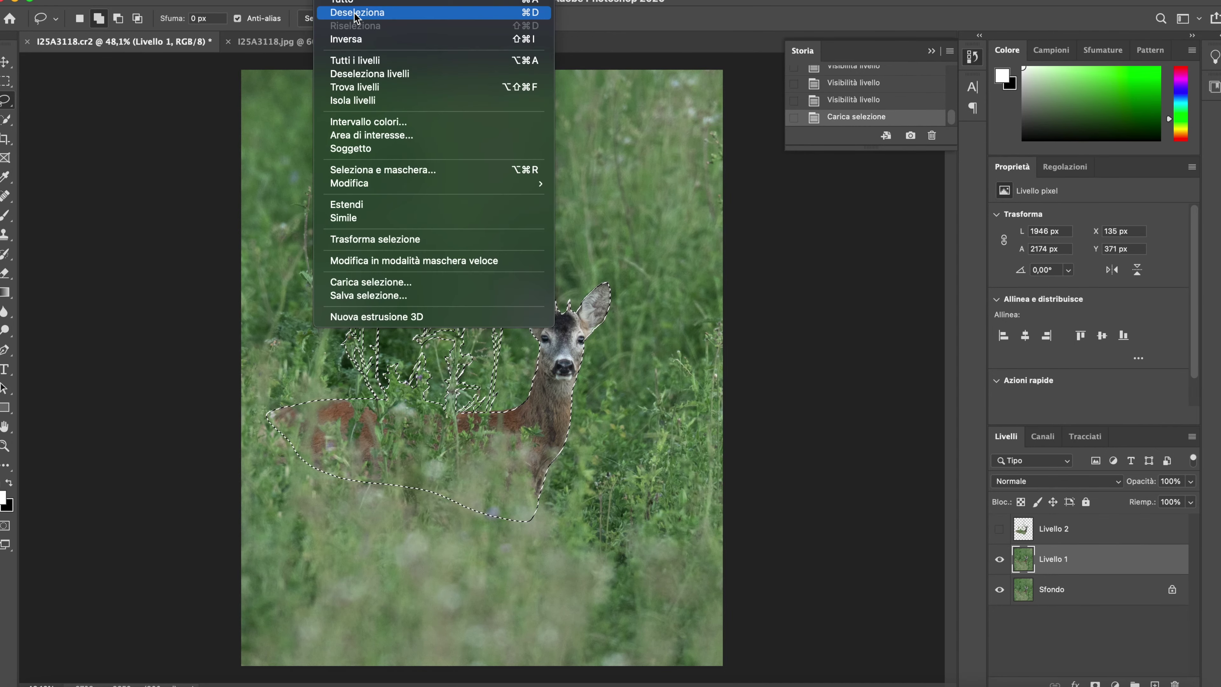
left_click(357, 12)
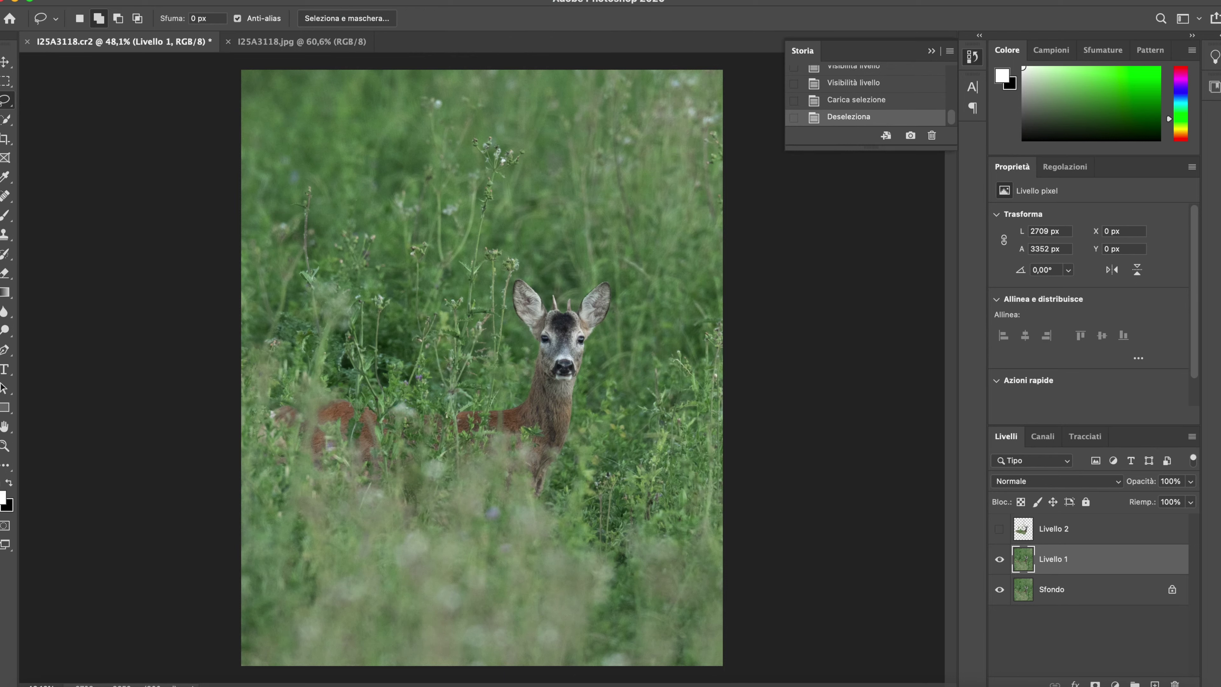
left_click(319, 0)
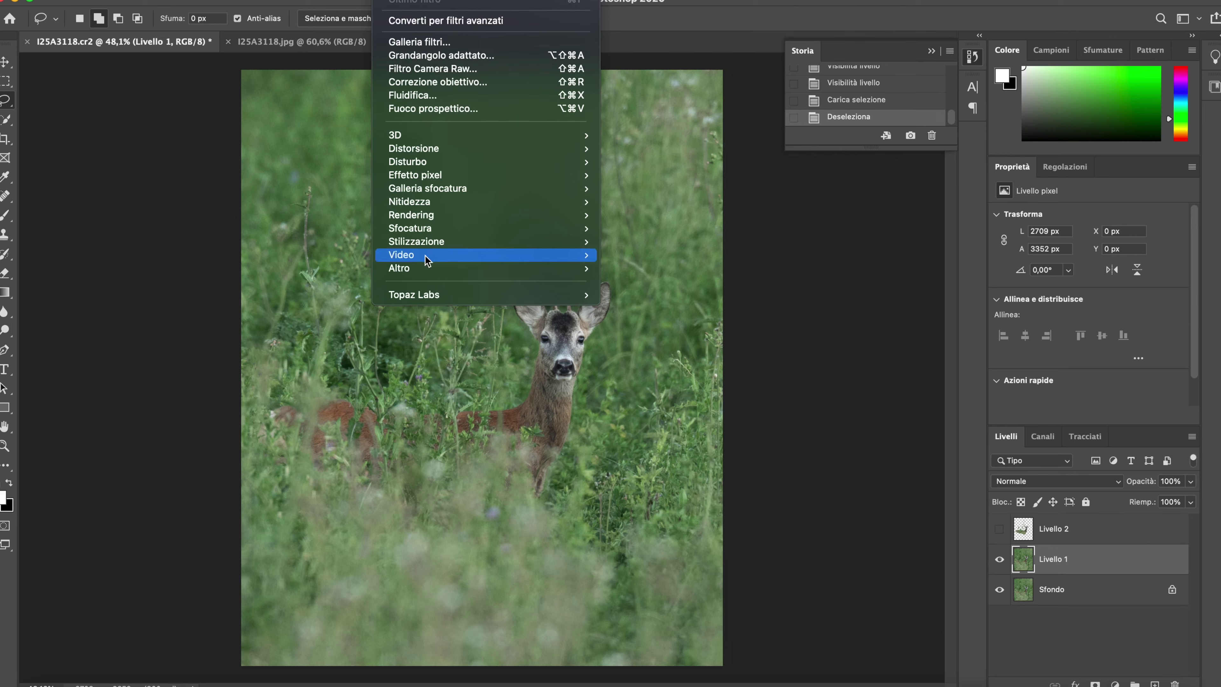
mouse_move(482, 228)
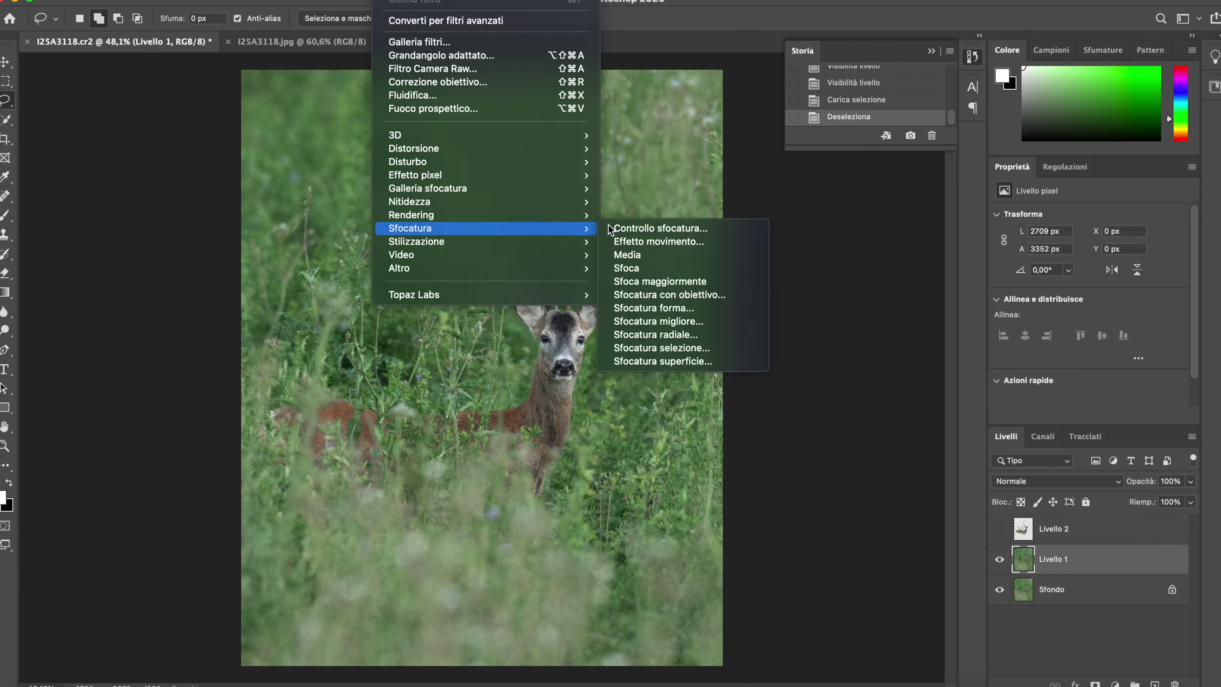
Step: Apply a 37,4-pixel Gaussian blur to the whole Livello 1 photo
left_click(669, 227)
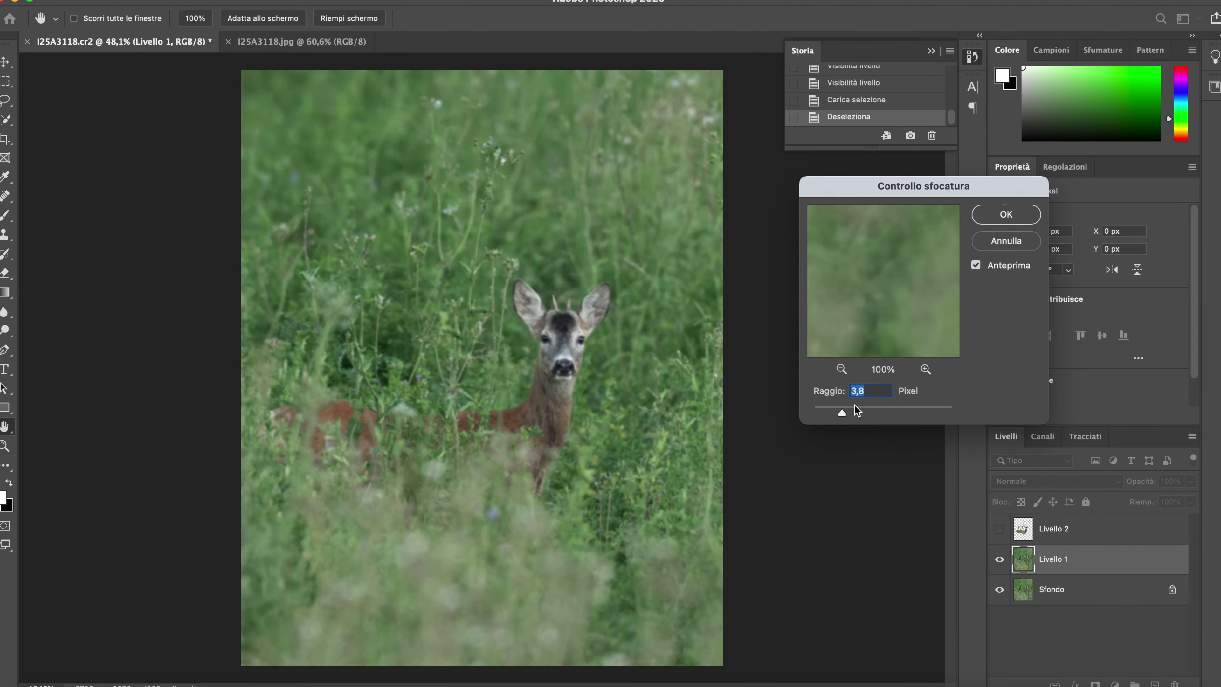
left_click_drag(858, 408, 883, 412)
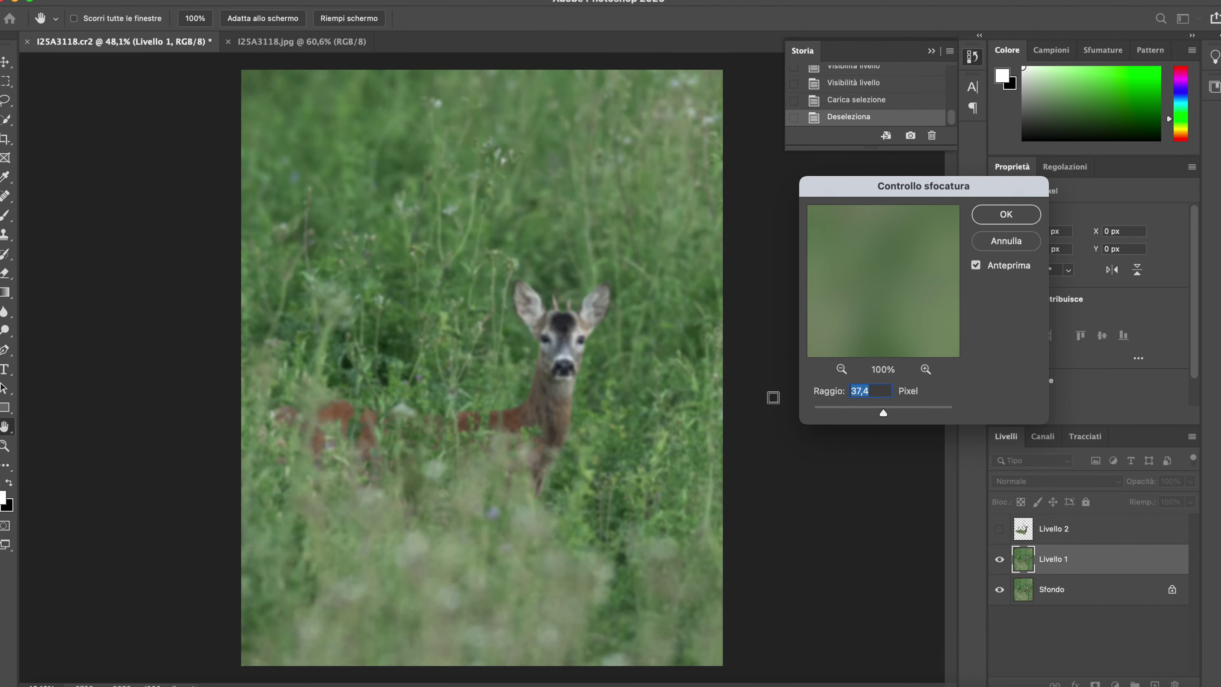
left_click(987, 214)
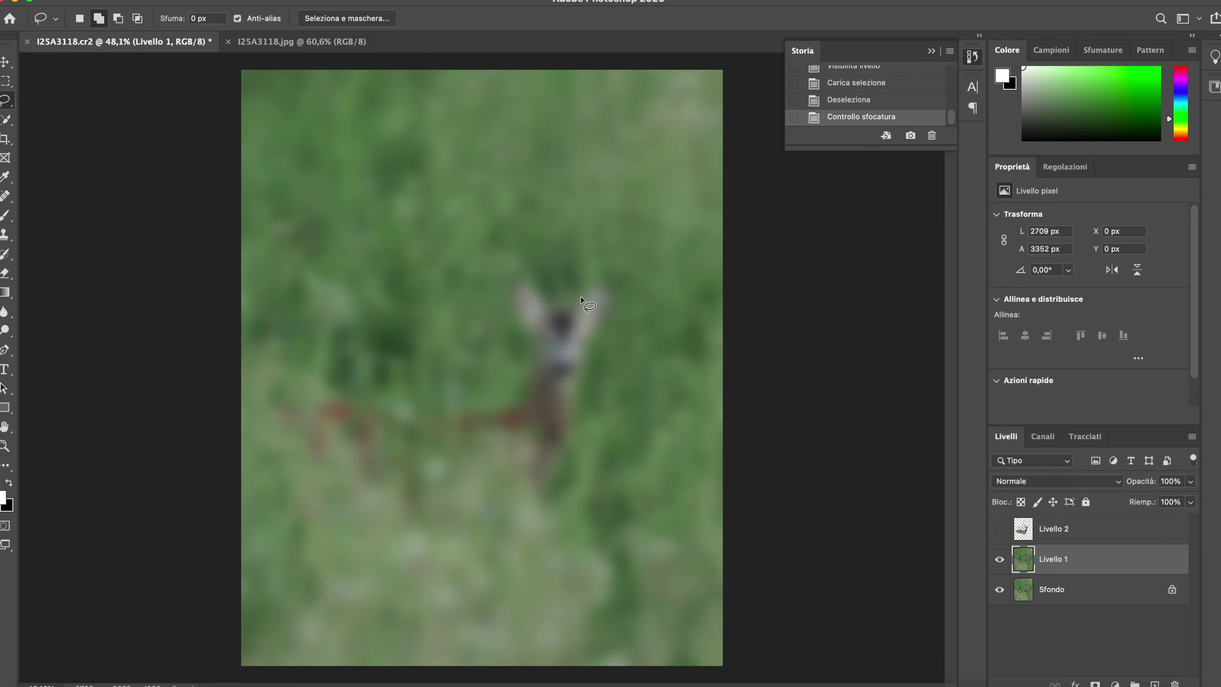
Step: Erase the blur over the deer's face, neck and left ear with a full-strength eraser
left_click(5, 273)
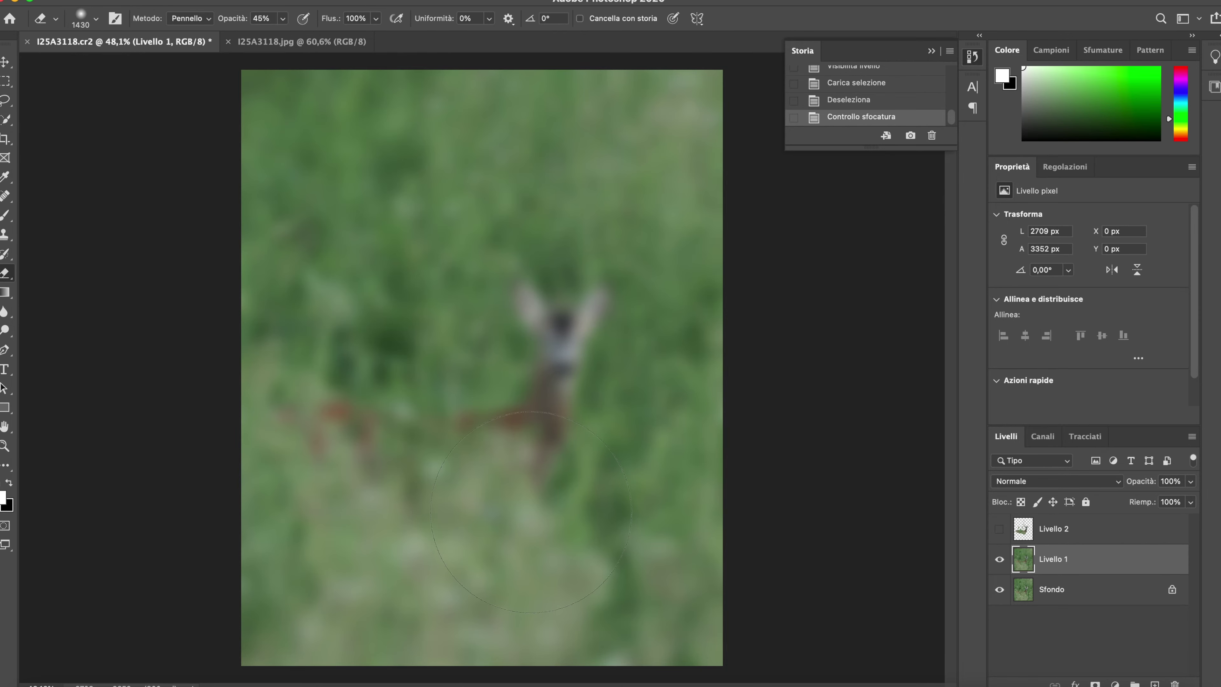
left_click_drag(567, 384, 533, 280)
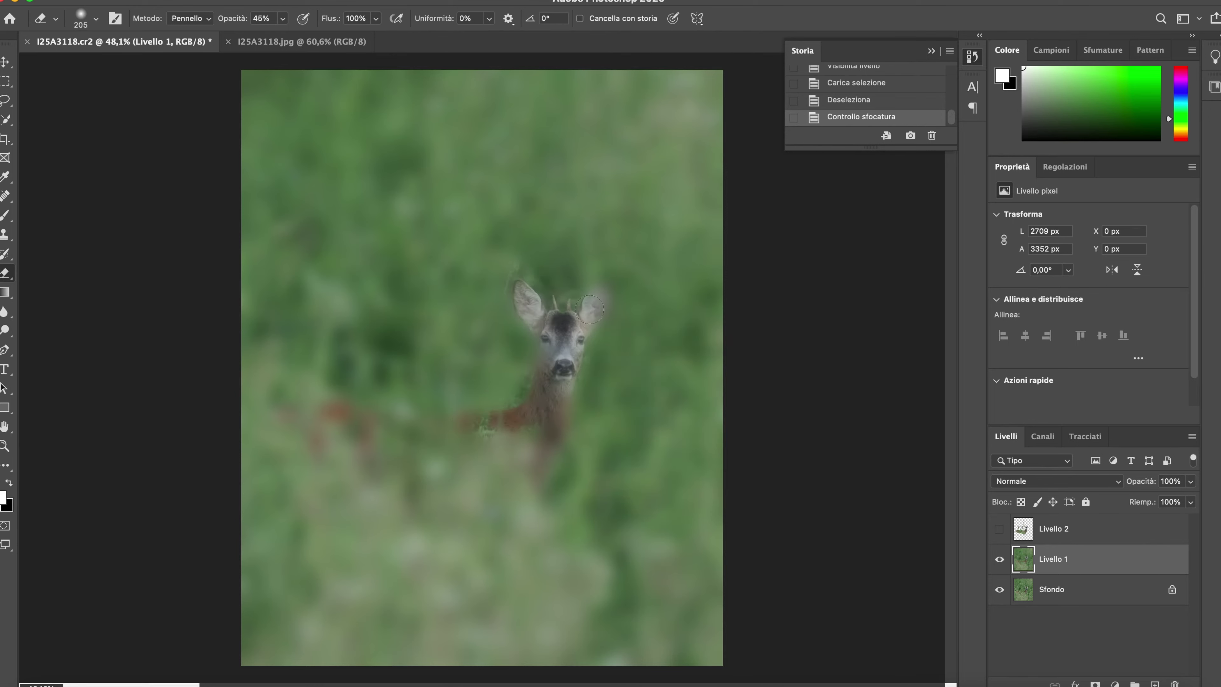
key("ctrl+z")
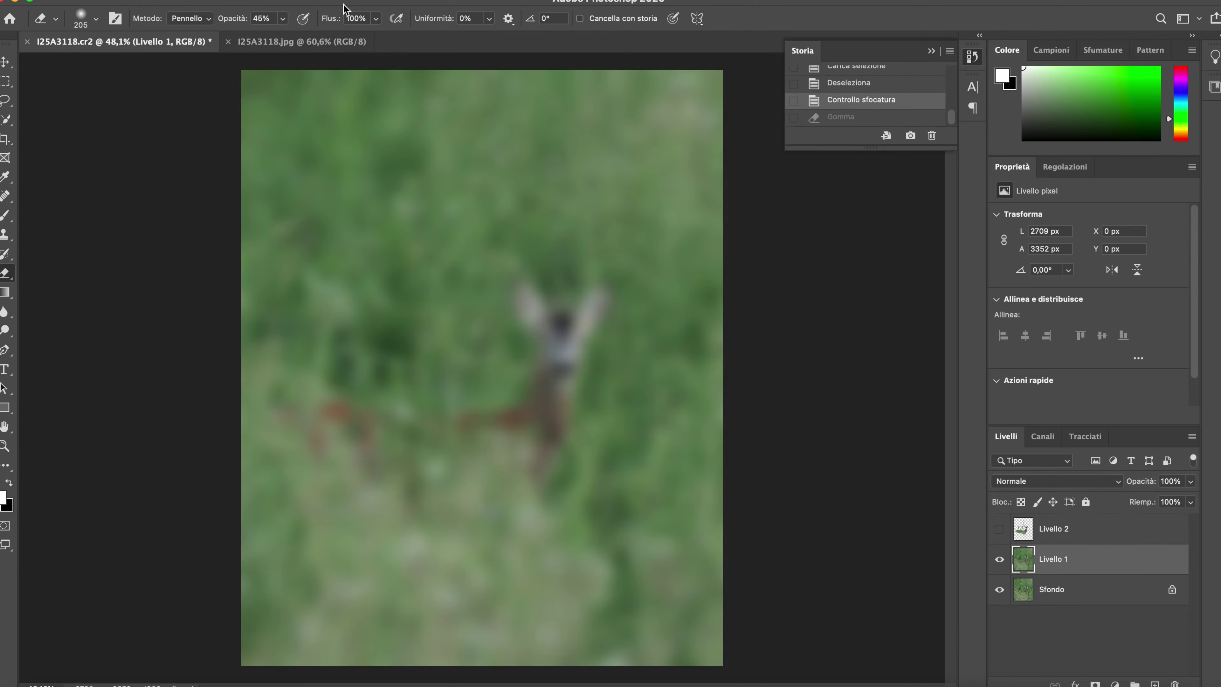
left_click(282, 20)
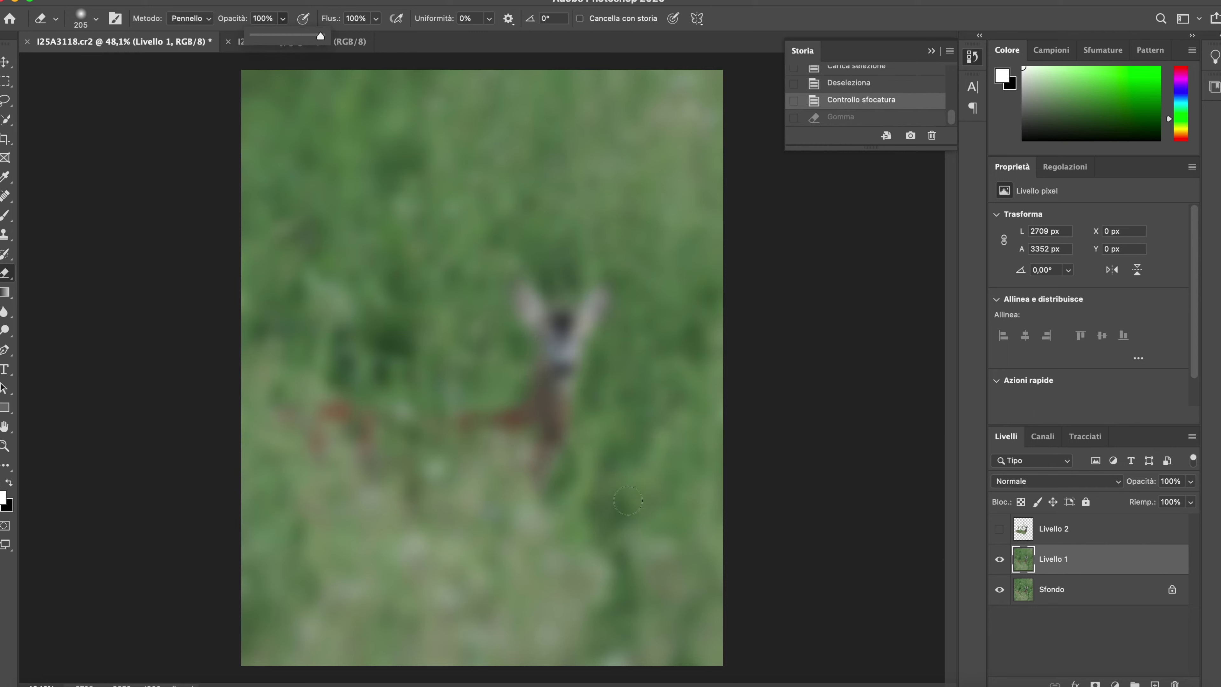
mouse_move(524, 300)
left_mouse_down()
mouse_move(544, 336)
mouse_move(593, 306)
mouse_move(556, 388)
left_mouse_up()
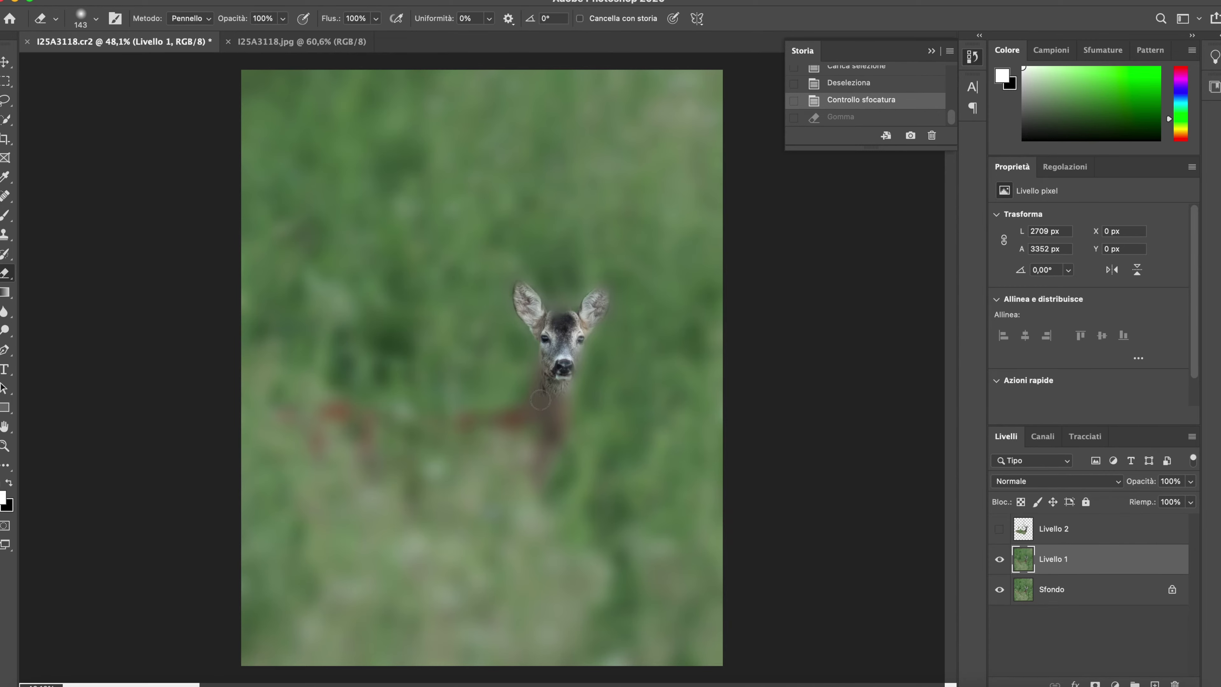
key("ctrl+shift+z")
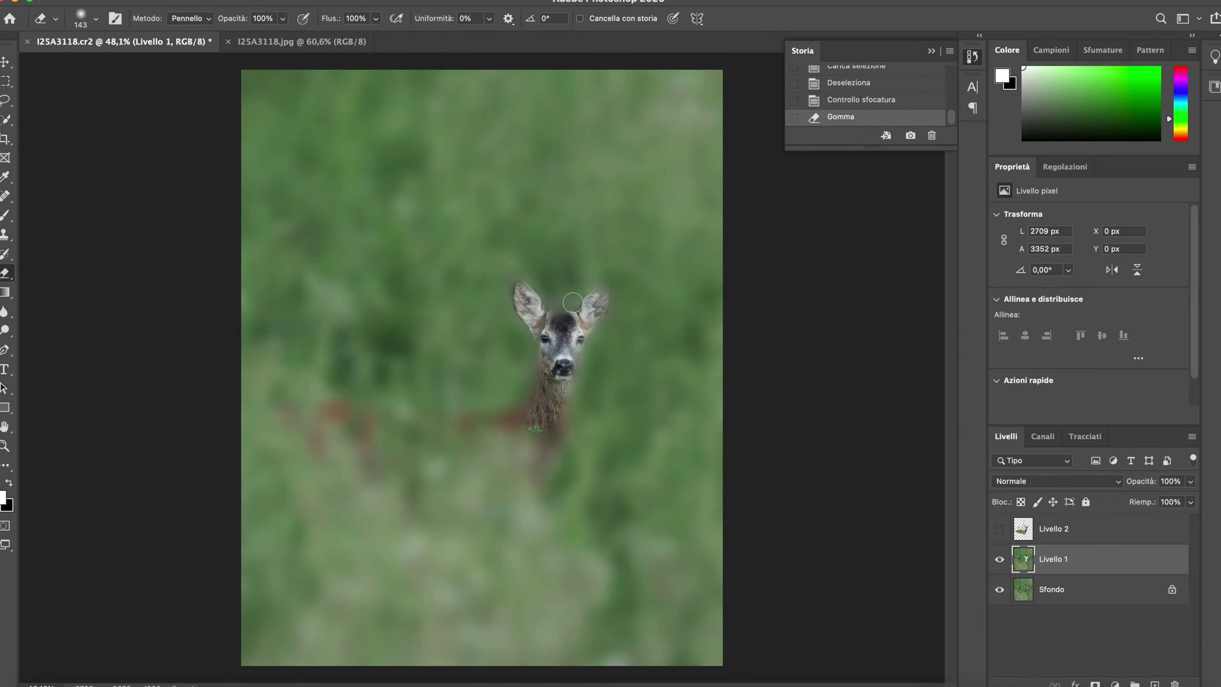
Step: Step back in History to the sharp state with the deer selection loaded, fitting the image on screen
scroll(553, 294, "up", 3)
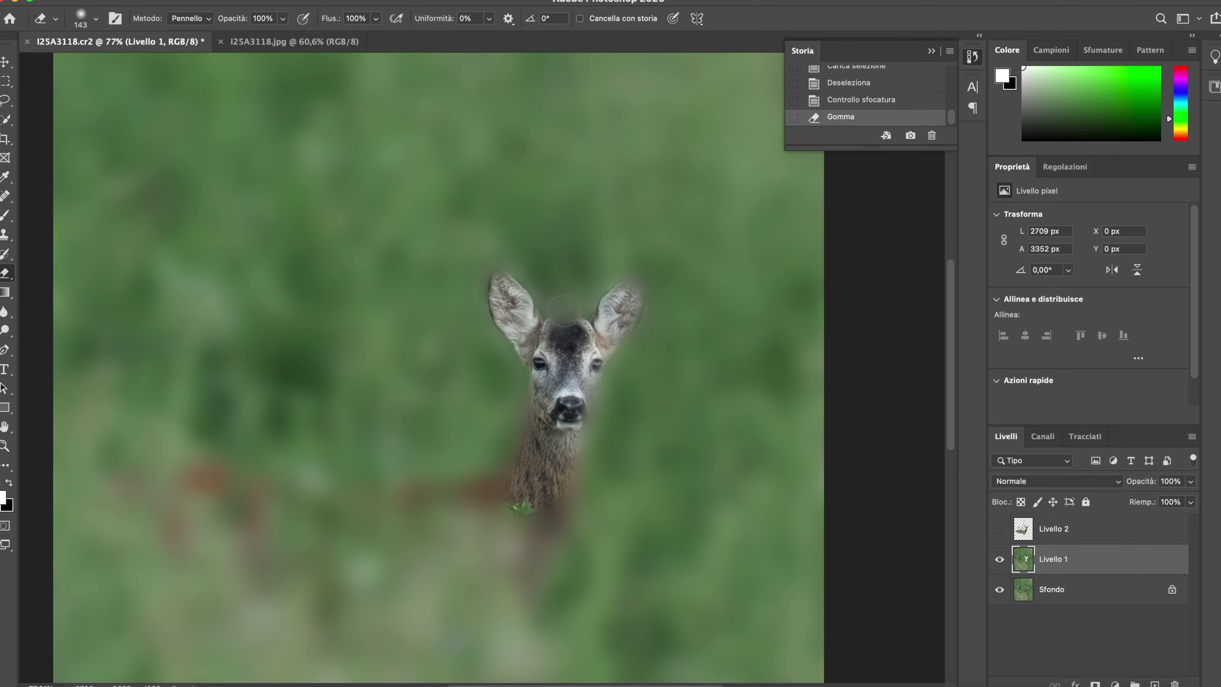
left_click(871, 87)
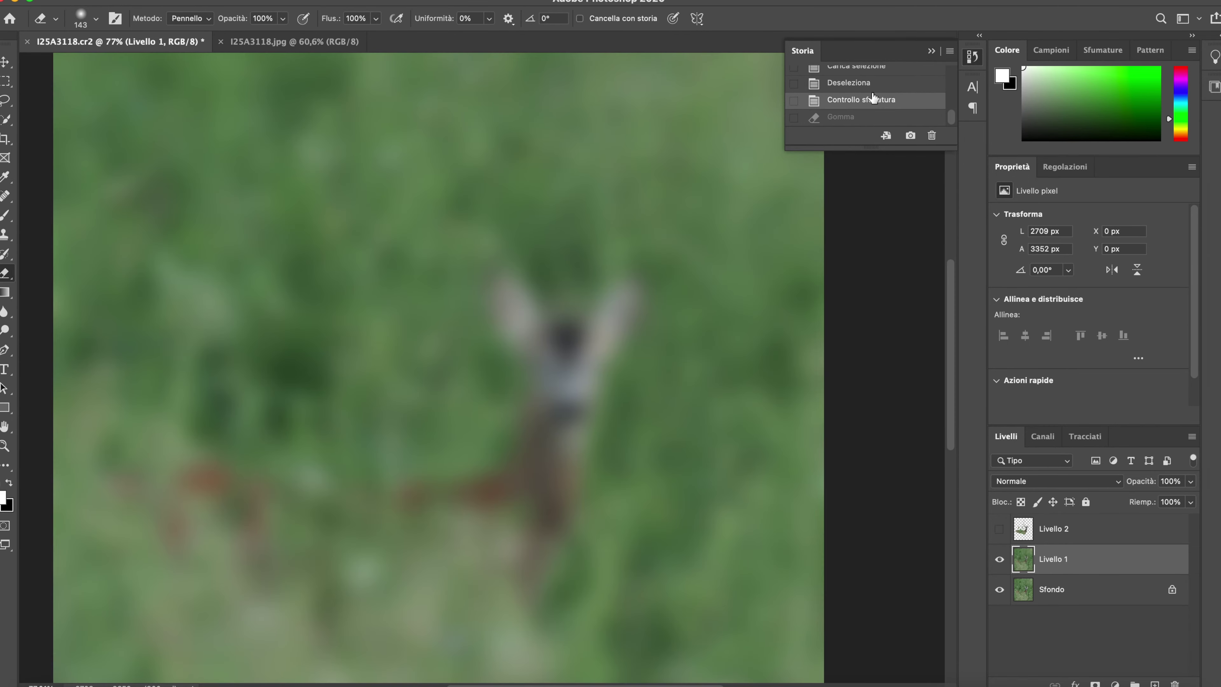
left_click(881, 98)
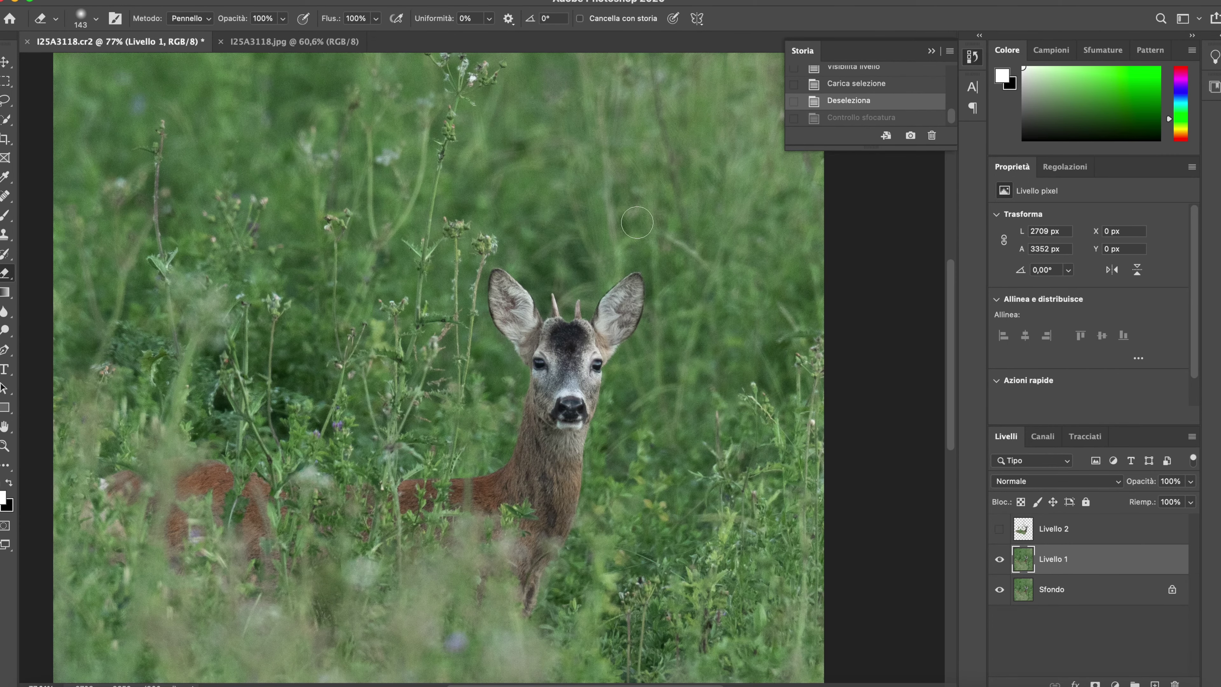
key("ctrl+0")
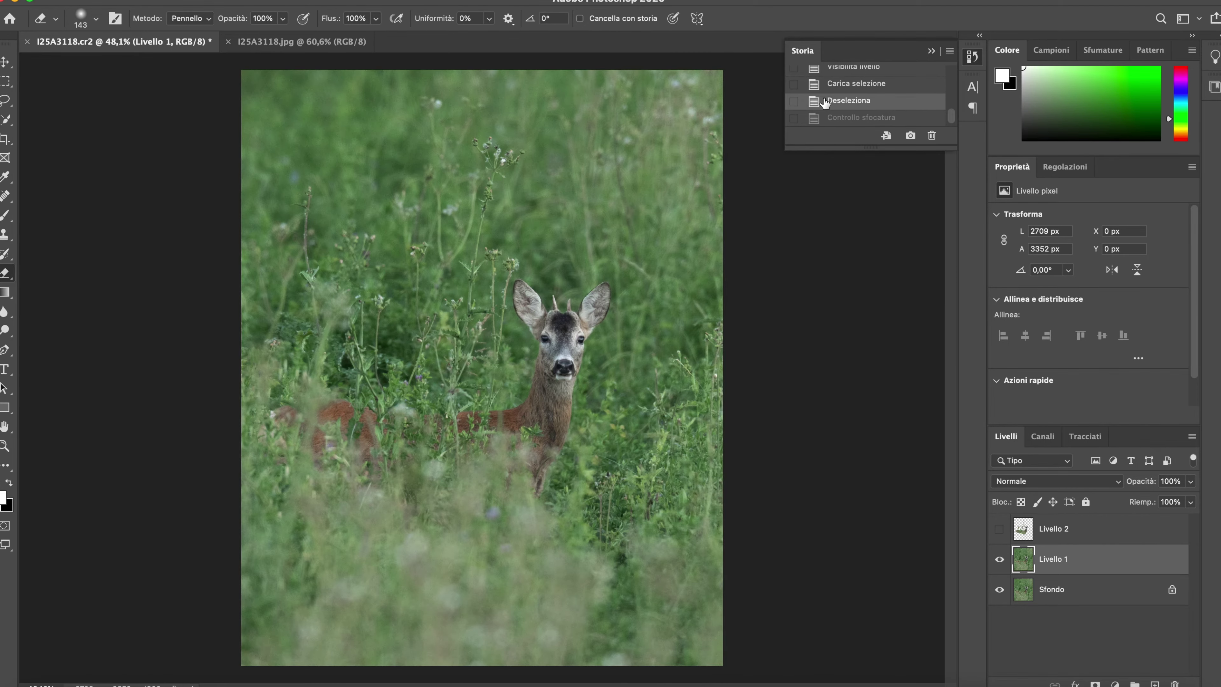
left_click(858, 84)
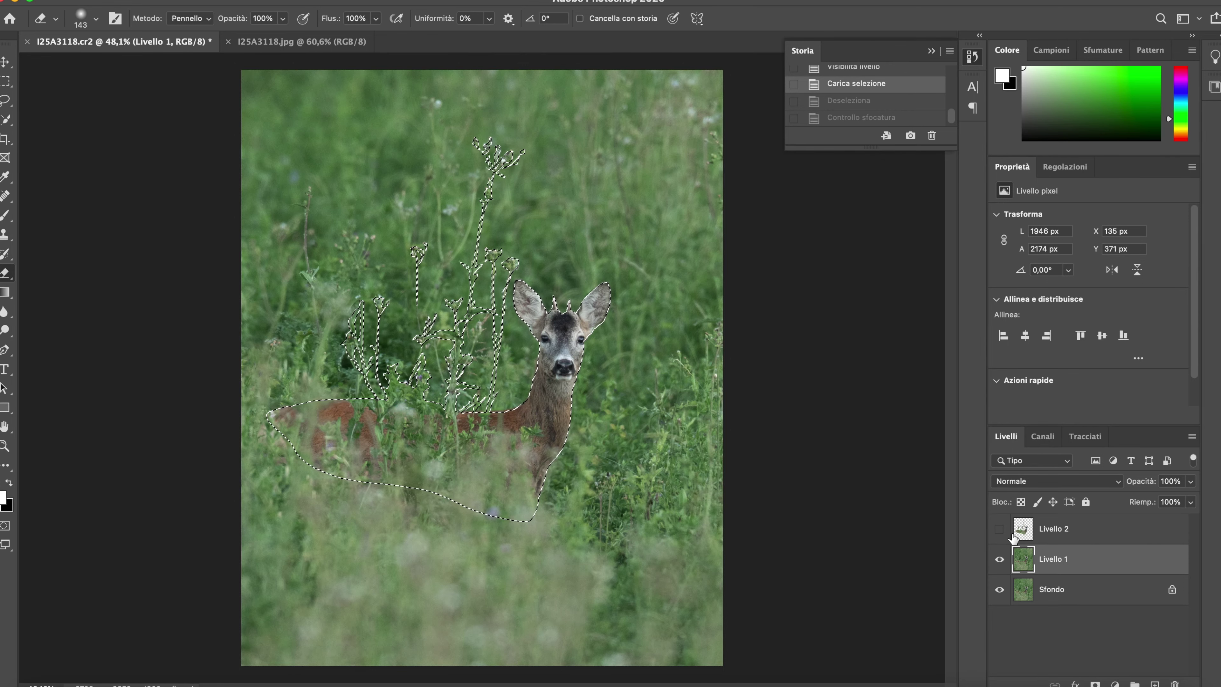
Step: Briefly show the Livello 2 deer cut-out, then hide it and work on Livello 1
left_click(1053, 528)
left_click(999, 529)
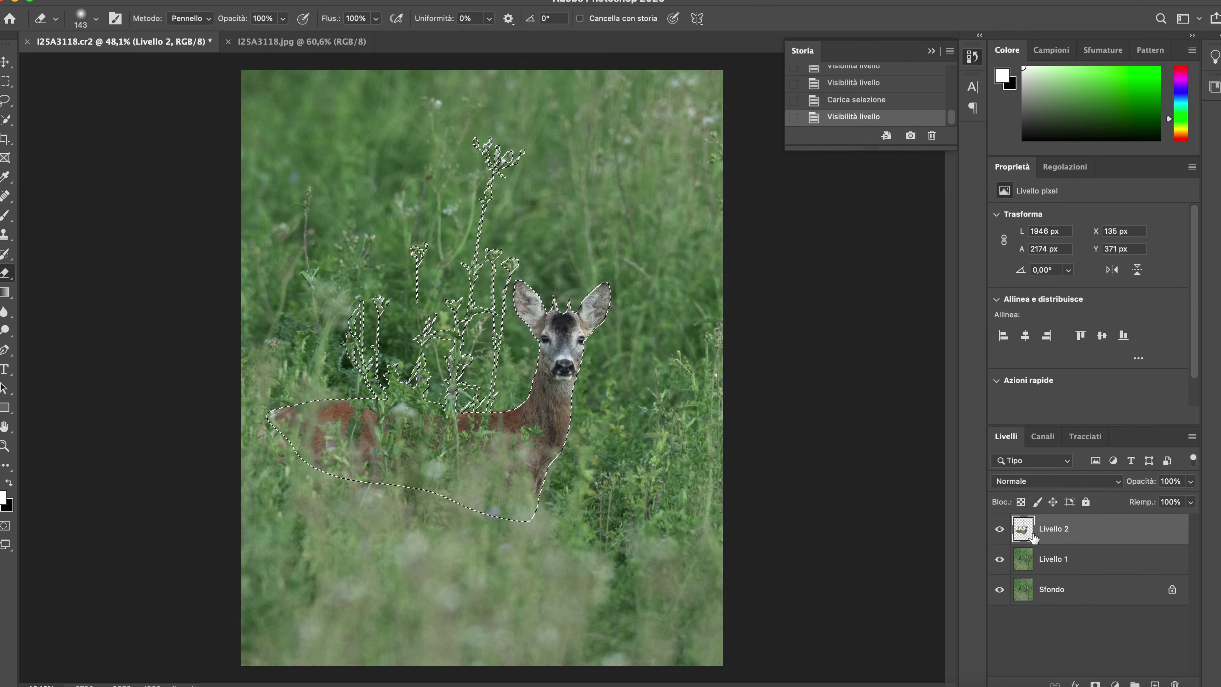
left_click(999, 529)
left_click(1043, 564)
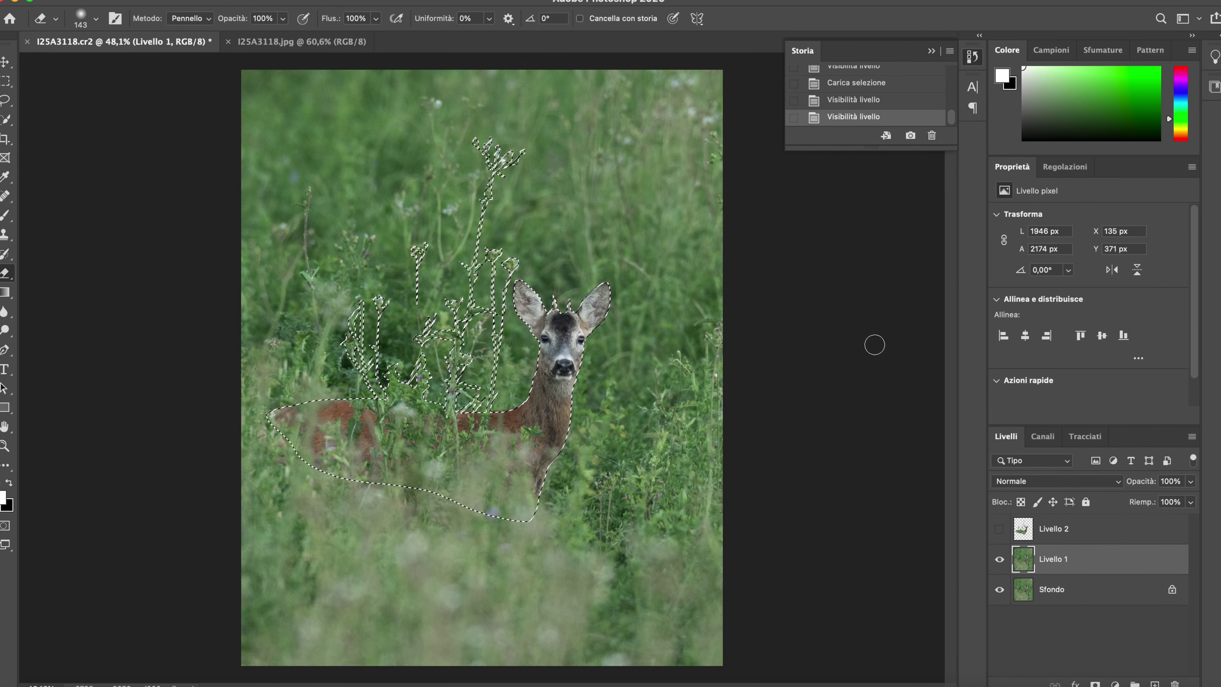
Step: Expand the deer-and-stems selection by 20 pixels
left_click(336, 0)
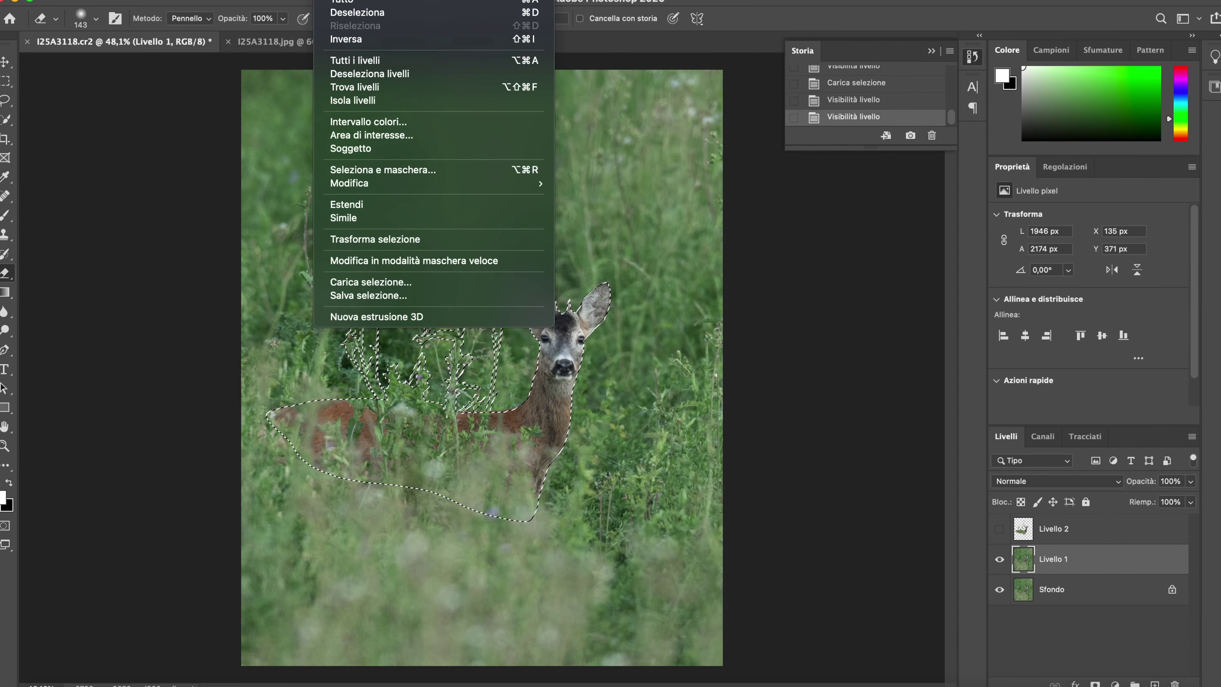
mouse_move(434, 183)
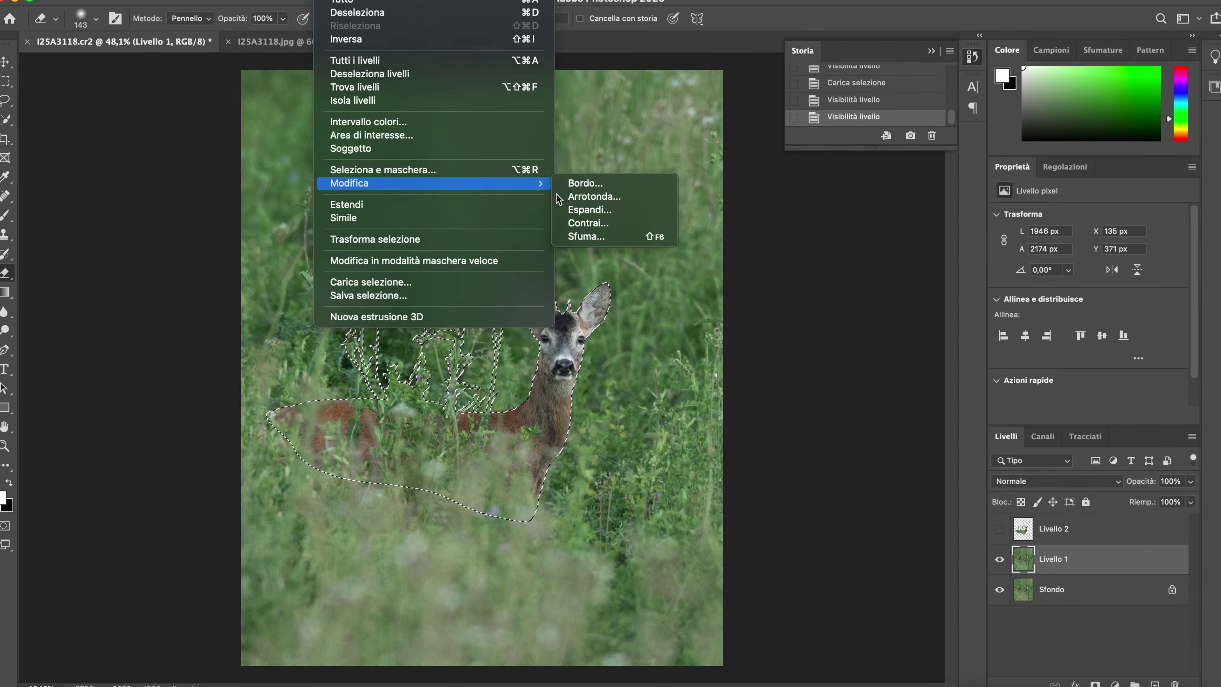
left_click(607, 214)
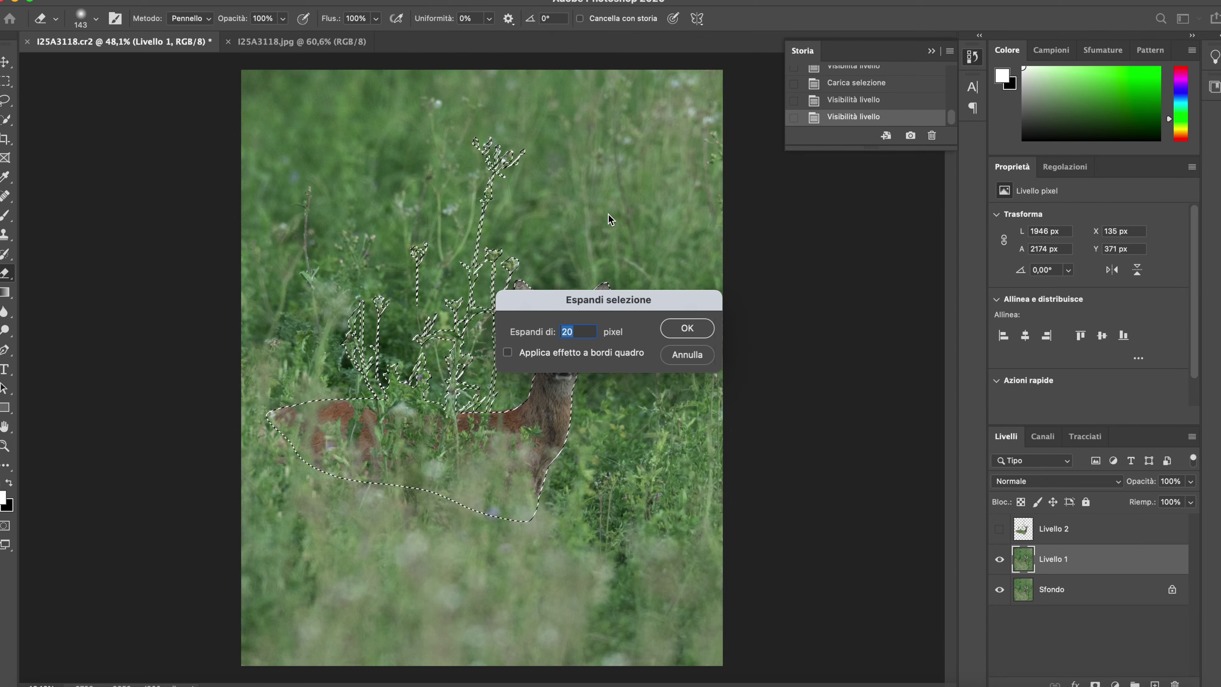
key("Return")
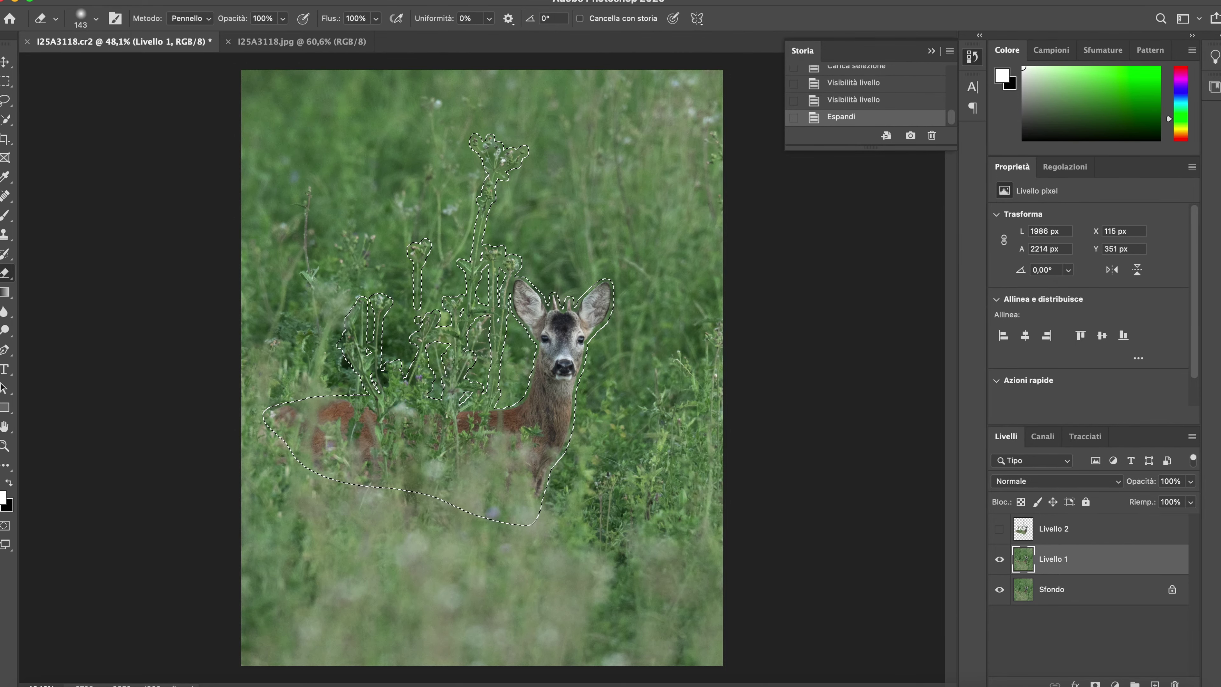
left_click(260, 0)
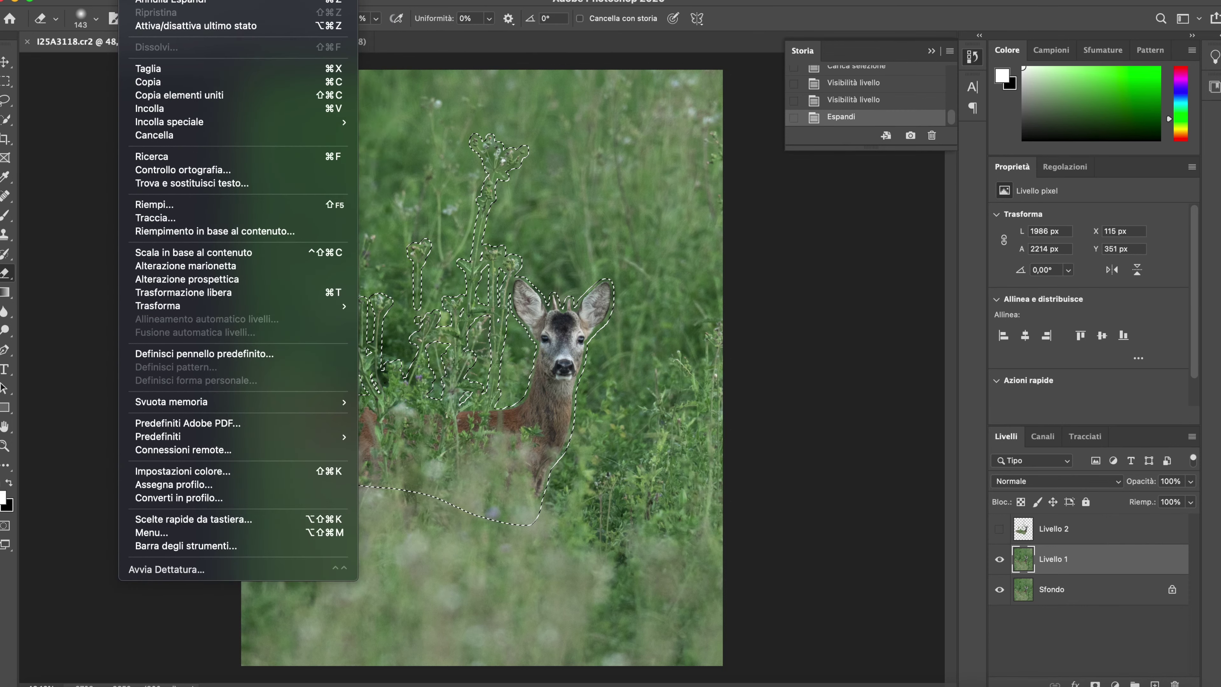
Step: Content-aware fill the deer area on Livello 1 with grass, deselect, and duplicate the layer
left_click(163, 205)
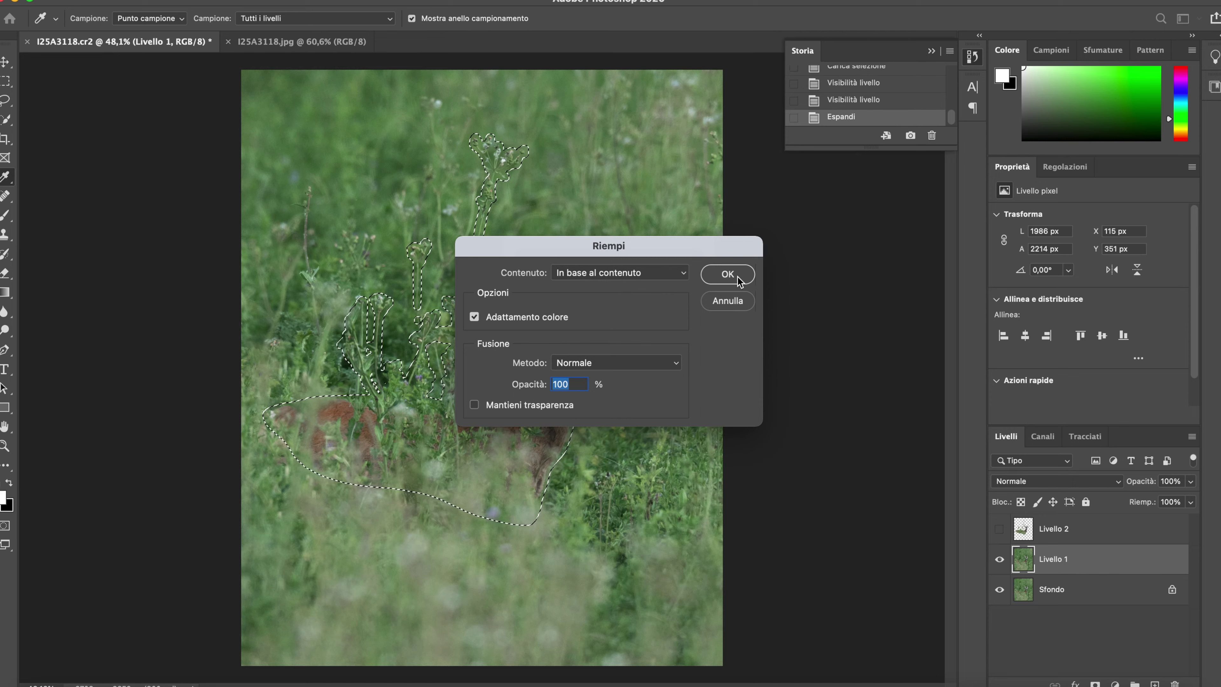
left_click(727, 274)
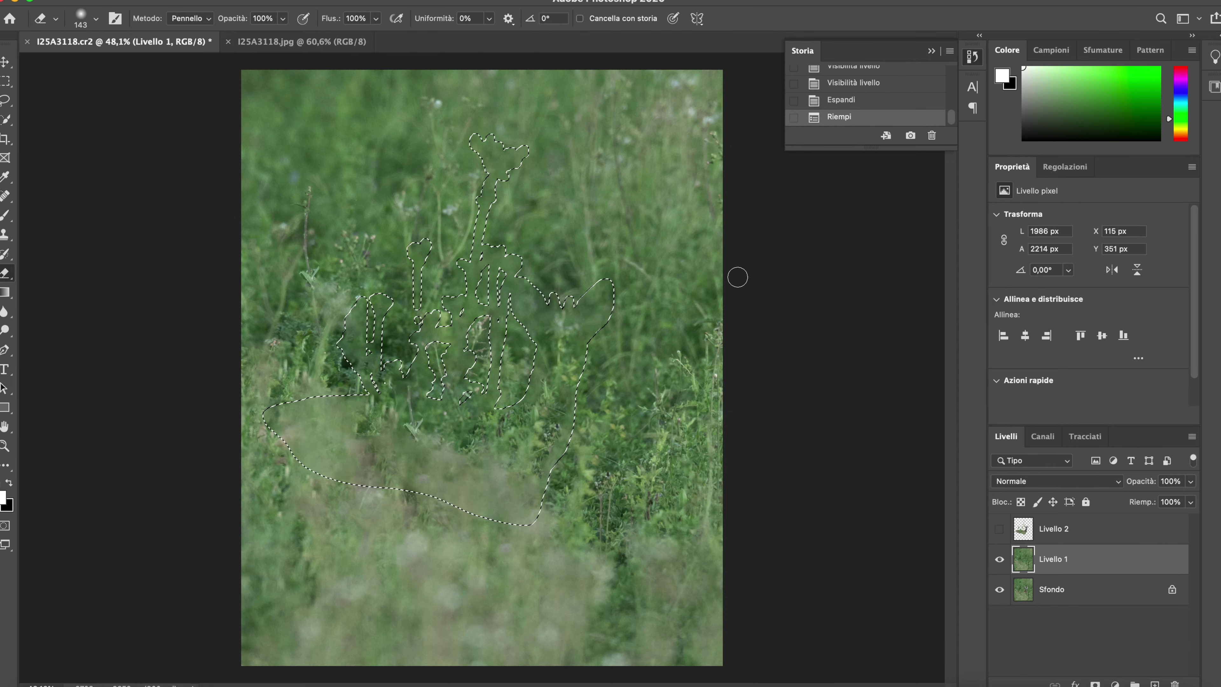
left_click(337, 1)
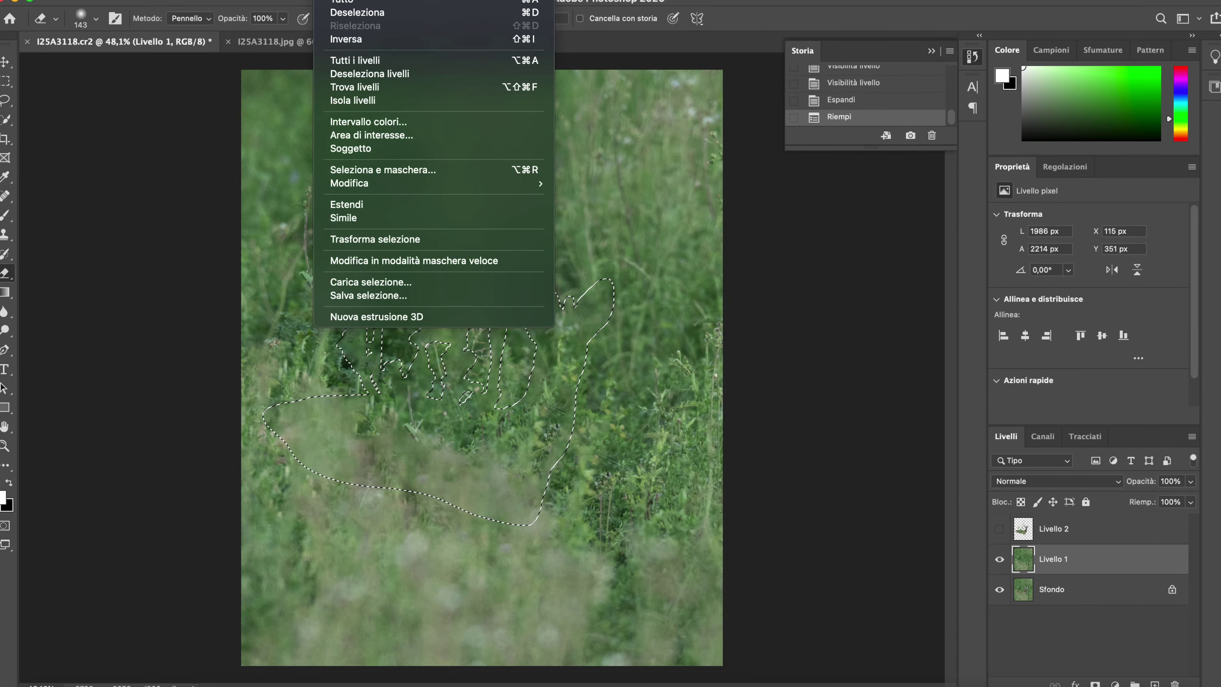
left_click(360, 13)
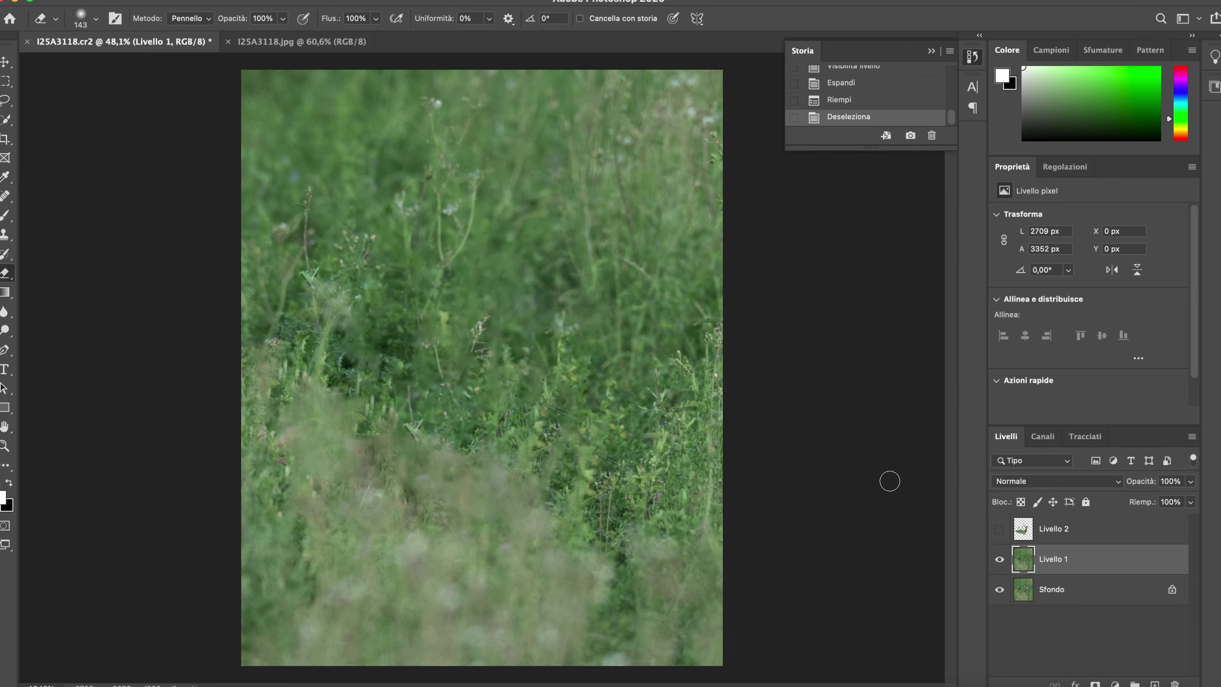
key("ctrl+j")
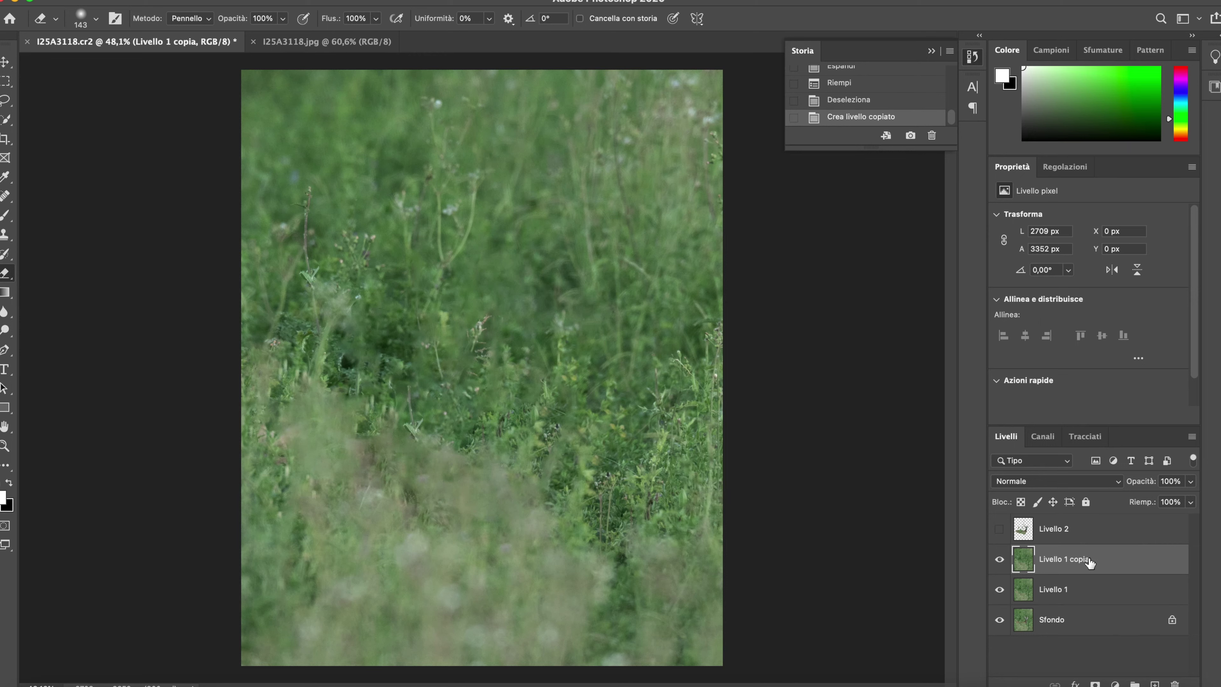
Step: Show the Livello 2 deer again, comparing with and without it, and make Livello 1 copia active
left_click(999, 529)
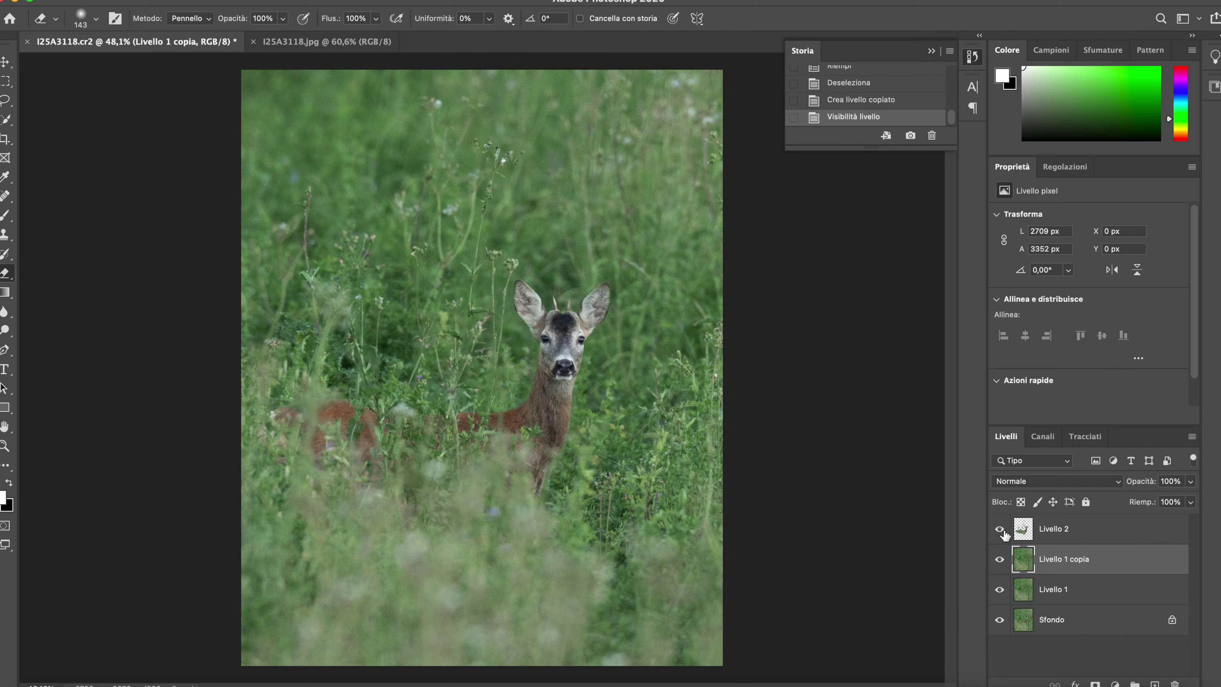
left_click(1057, 535)
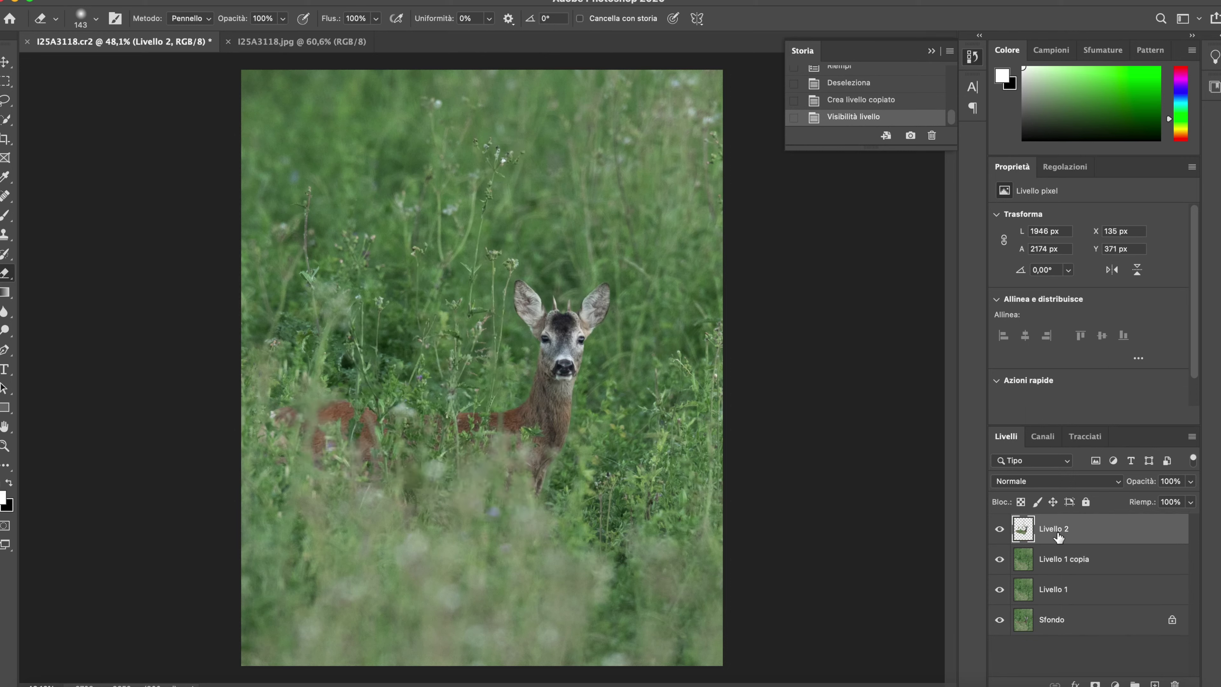
left_click(999, 529)
left_click(1000, 529)
left_click(1000, 529)
left_click(999, 529)
left_click(999, 530)
left_click(1059, 562)
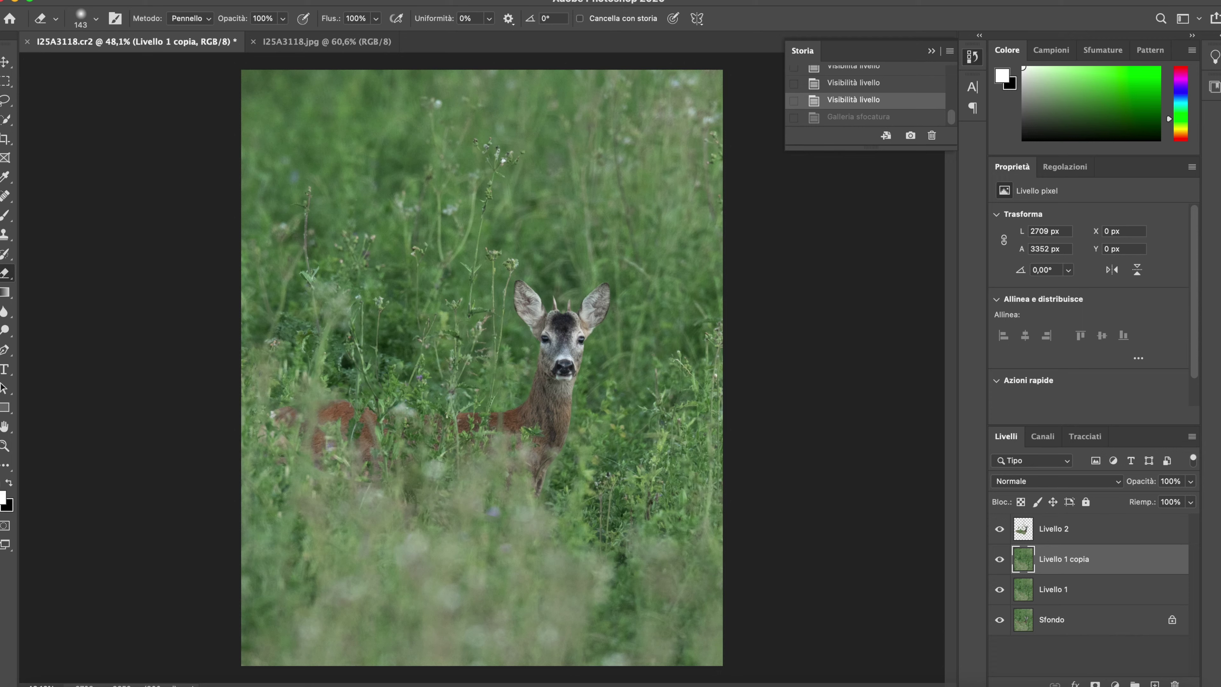
left_click(336, 0)
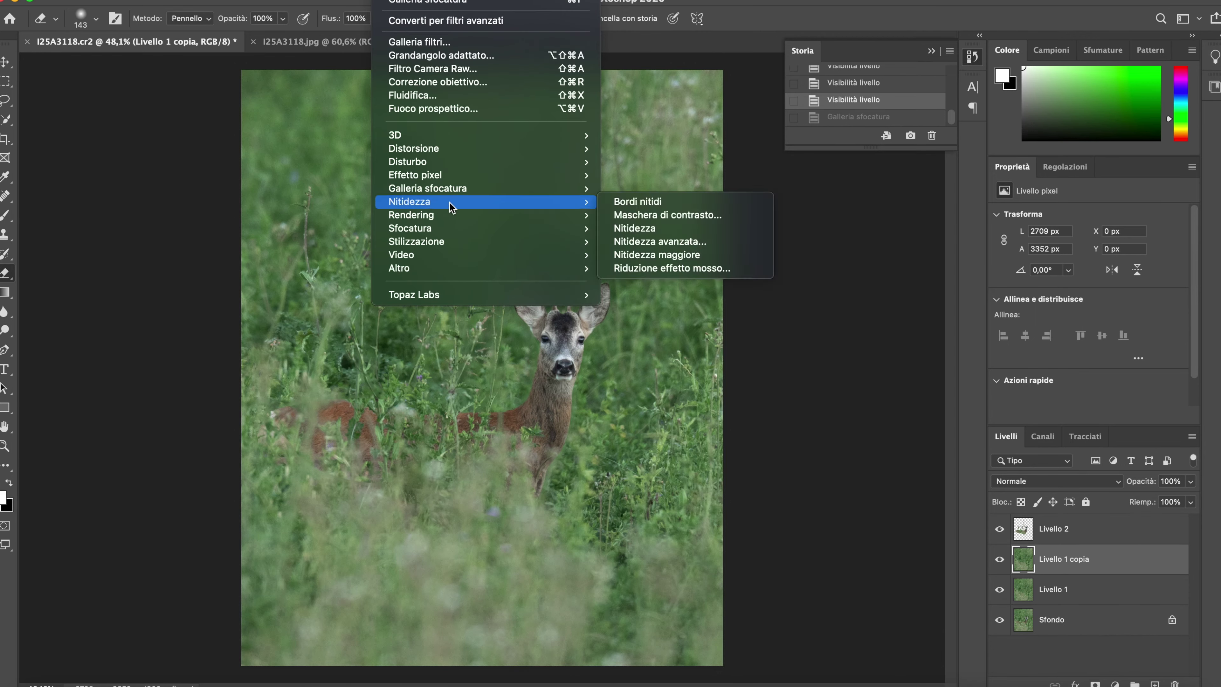
mouse_move(427, 188)
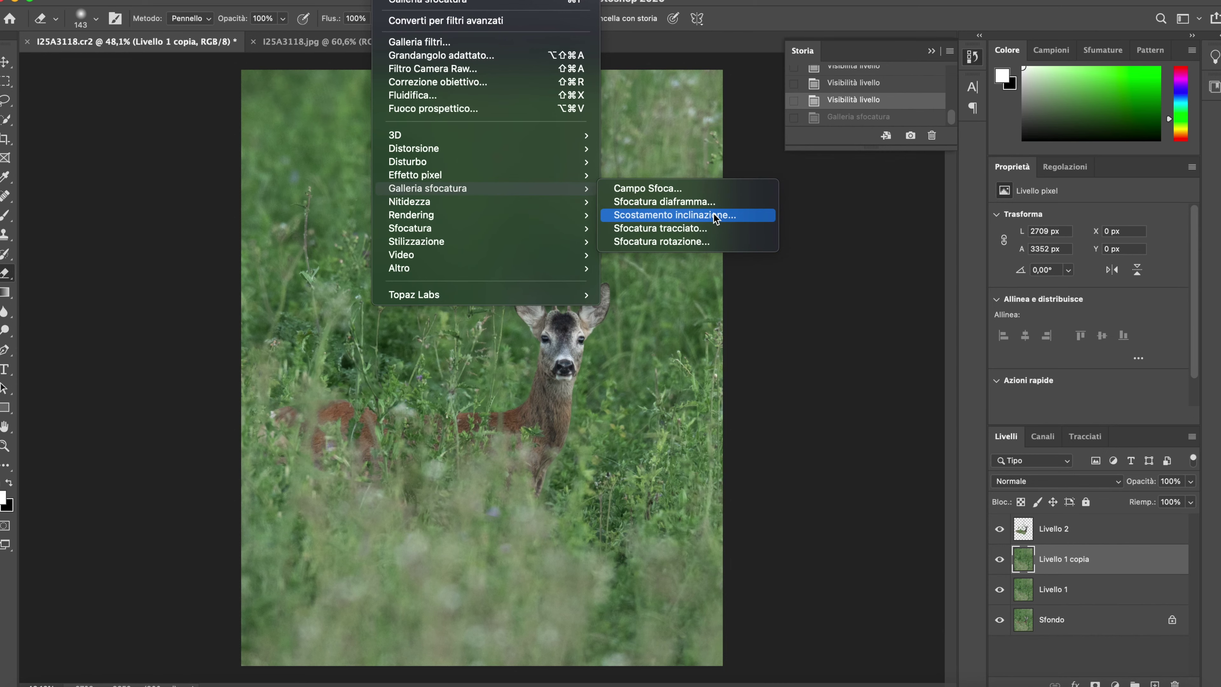
Step: Apply a 179 px tilt-shift blur to Livello 1 copia with the sharp band lowered over the grass
left_click(715, 217)
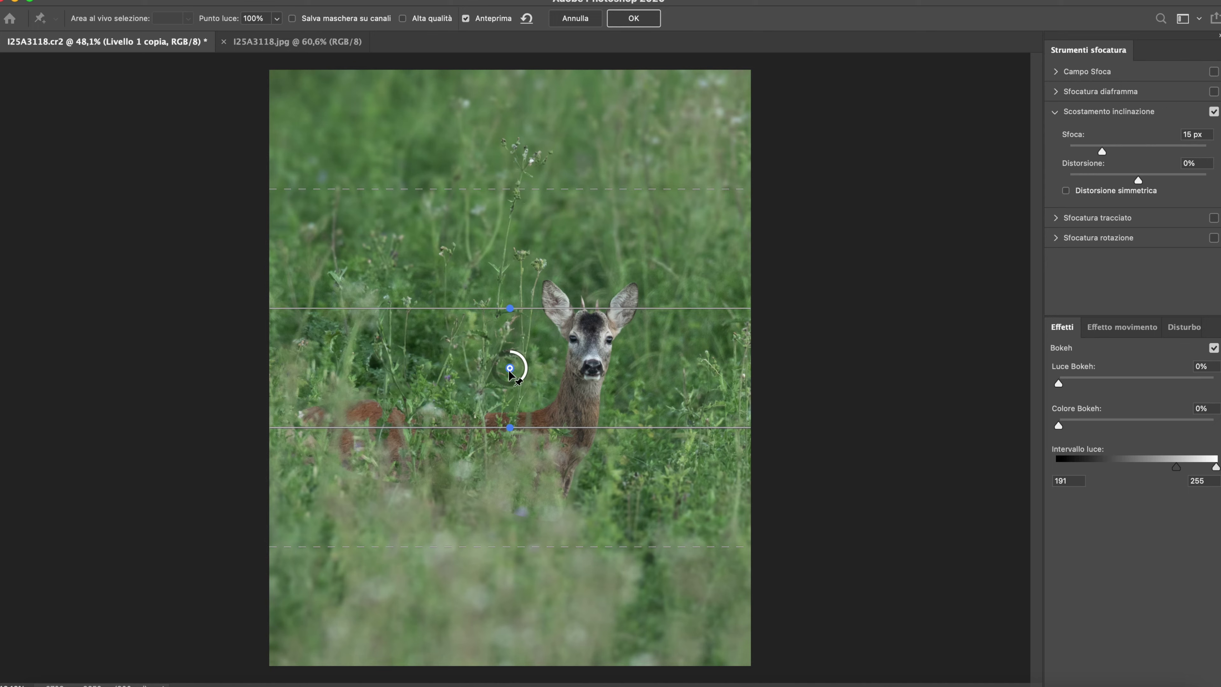
mouse_move(509, 369)
left_mouse_down()
mouse_move(524, 407)
mouse_move(525, 517)
left_mouse_up()
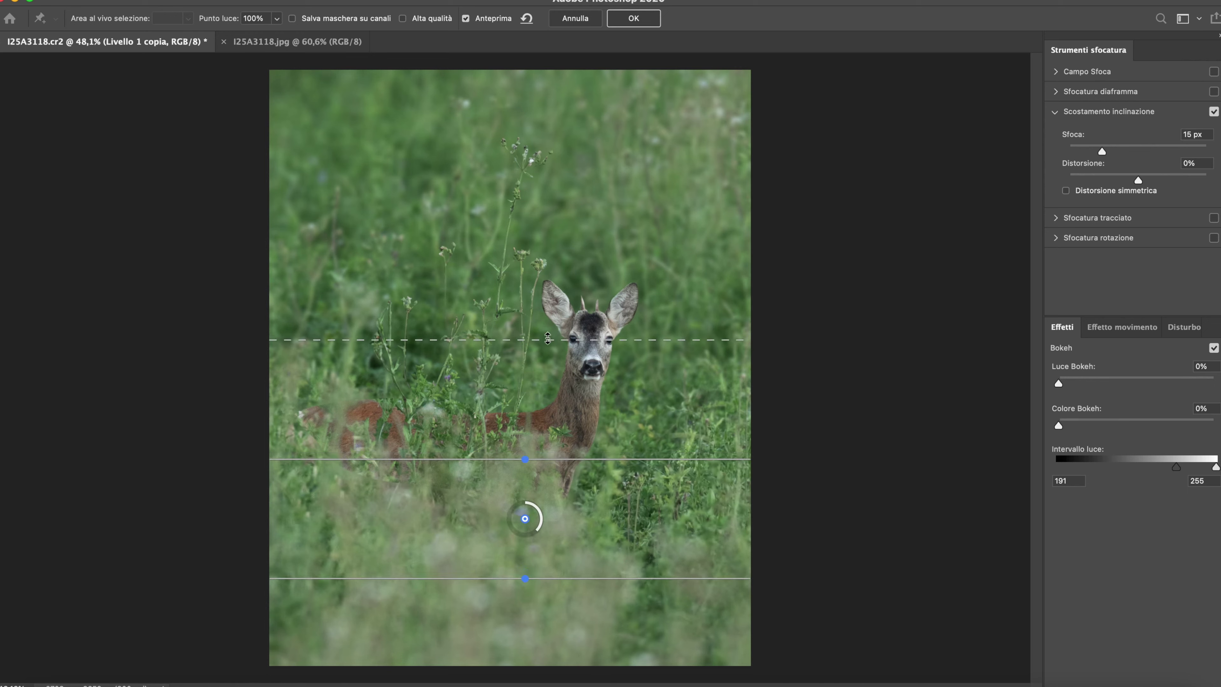
left_click_drag(549, 270, 550, 273)
left_click_drag(1102, 152, 1159, 148)
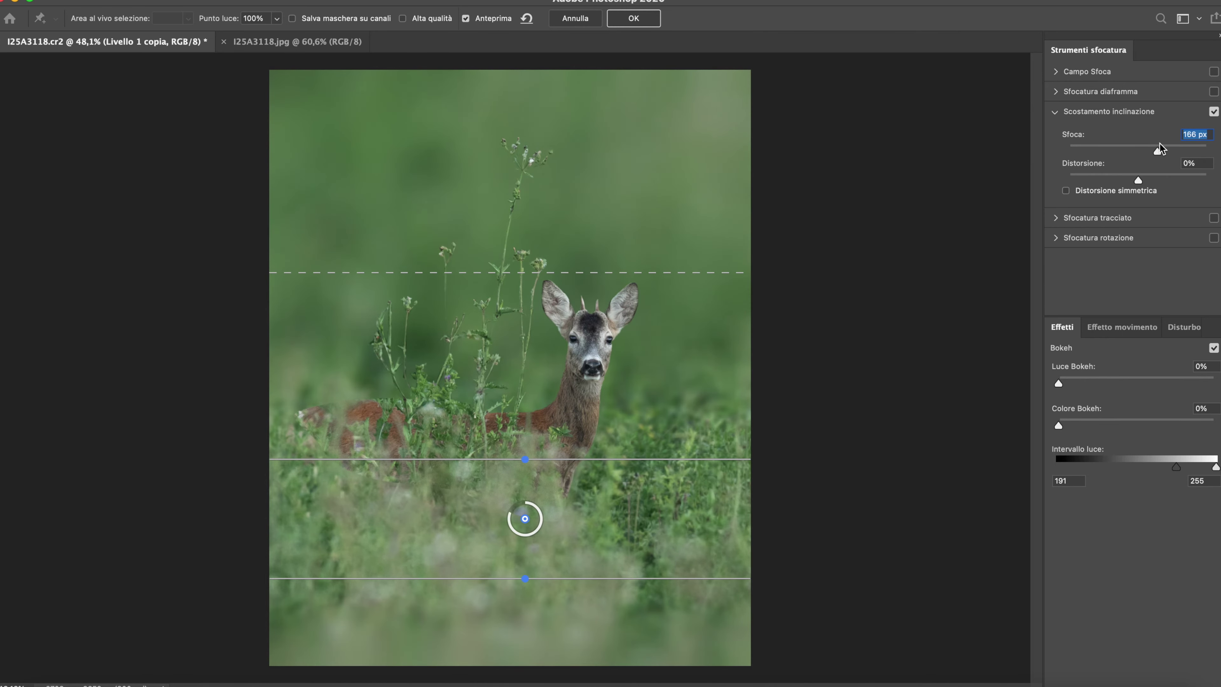
left_click_drag(525, 532, 522, 595)
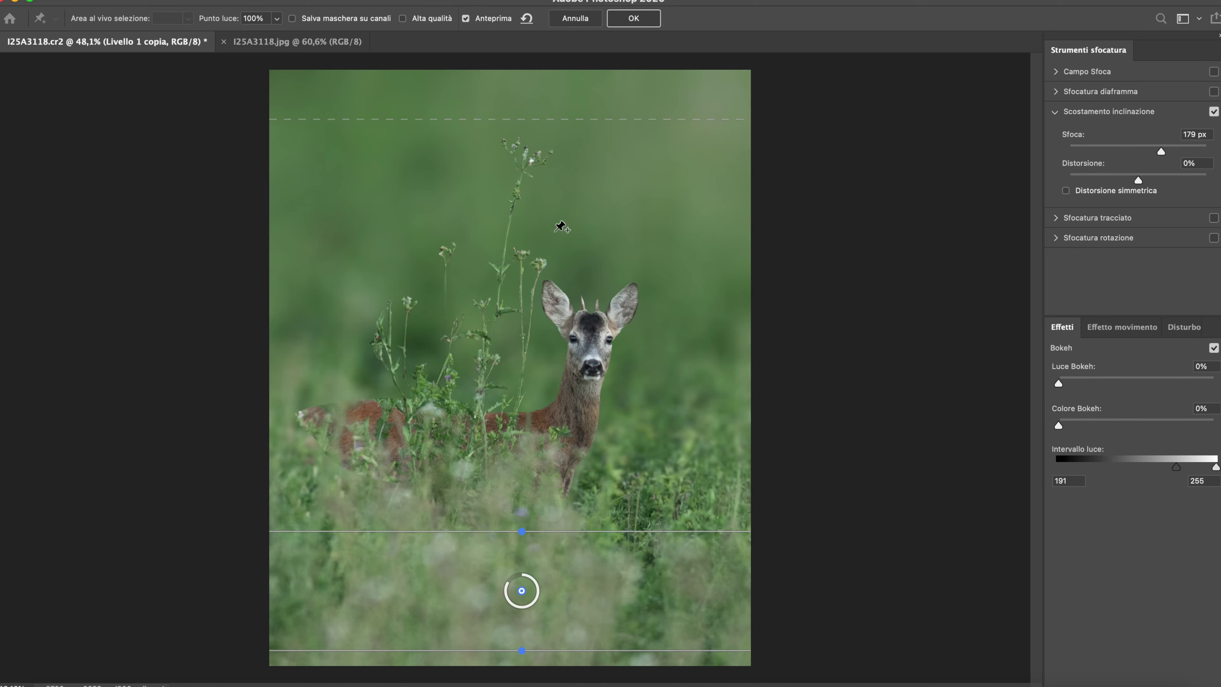
left_click(644, 24)
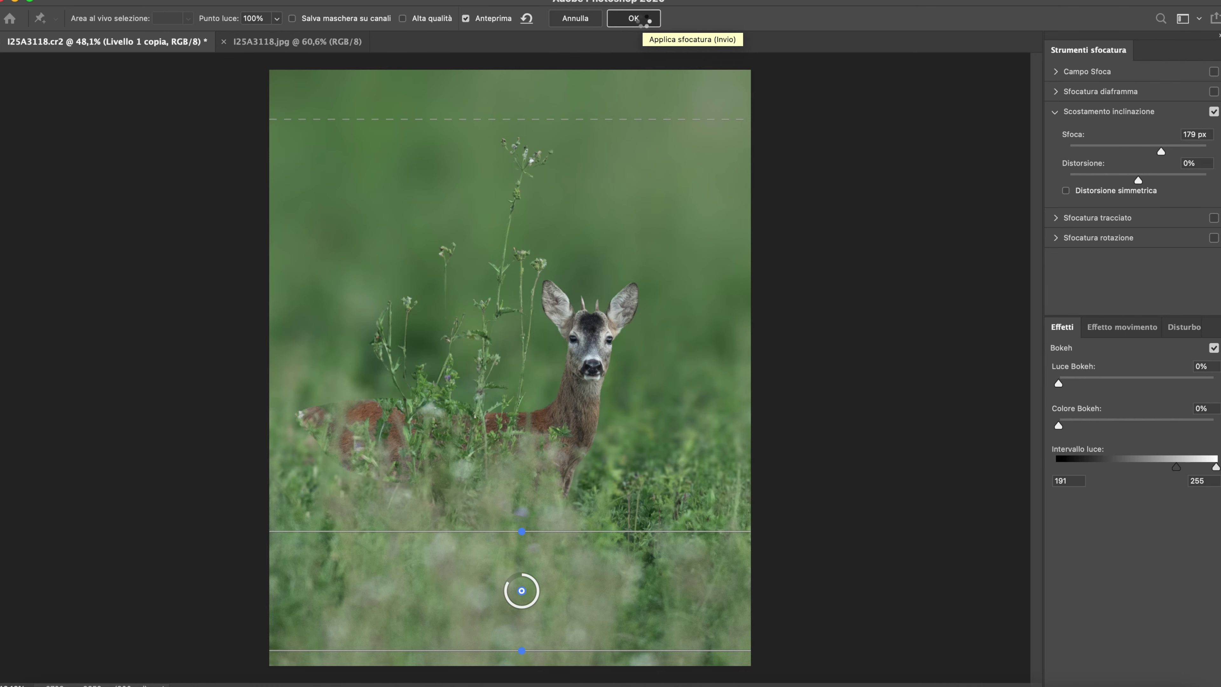
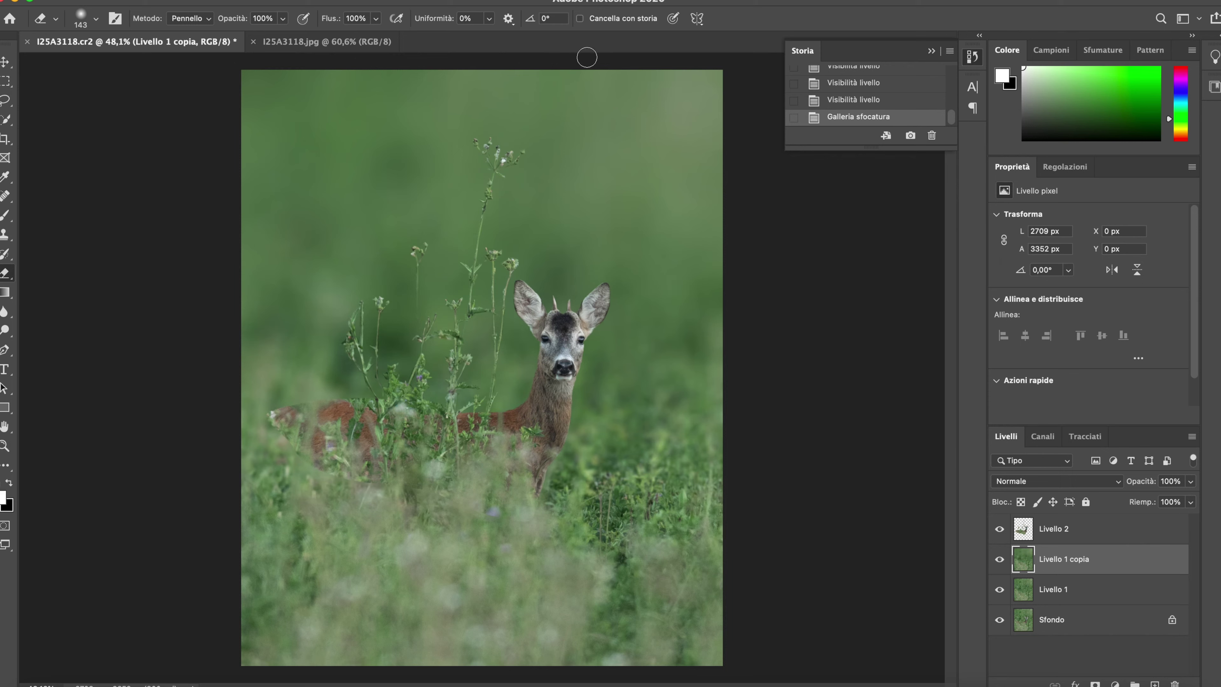
Step: Duplicate the photo layer and give the copy a 41 px Tilt-Shift blur
key("ctrl+j")
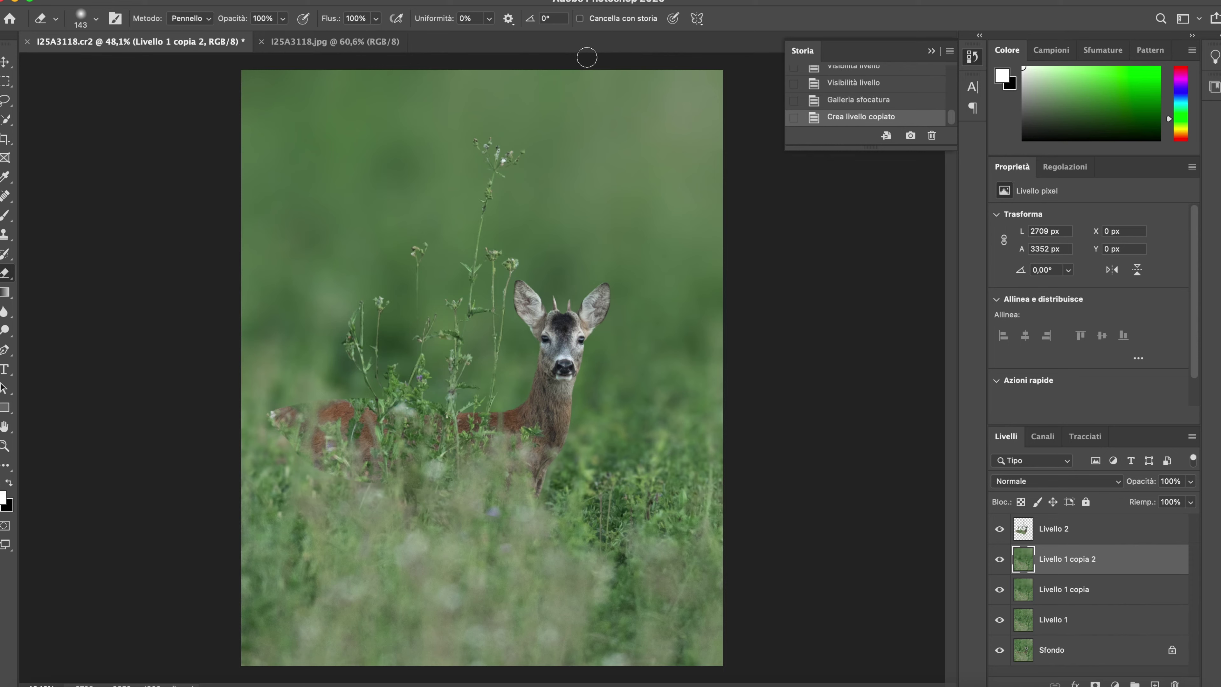
left_click(413, 2)
mouse_move(427, 188)
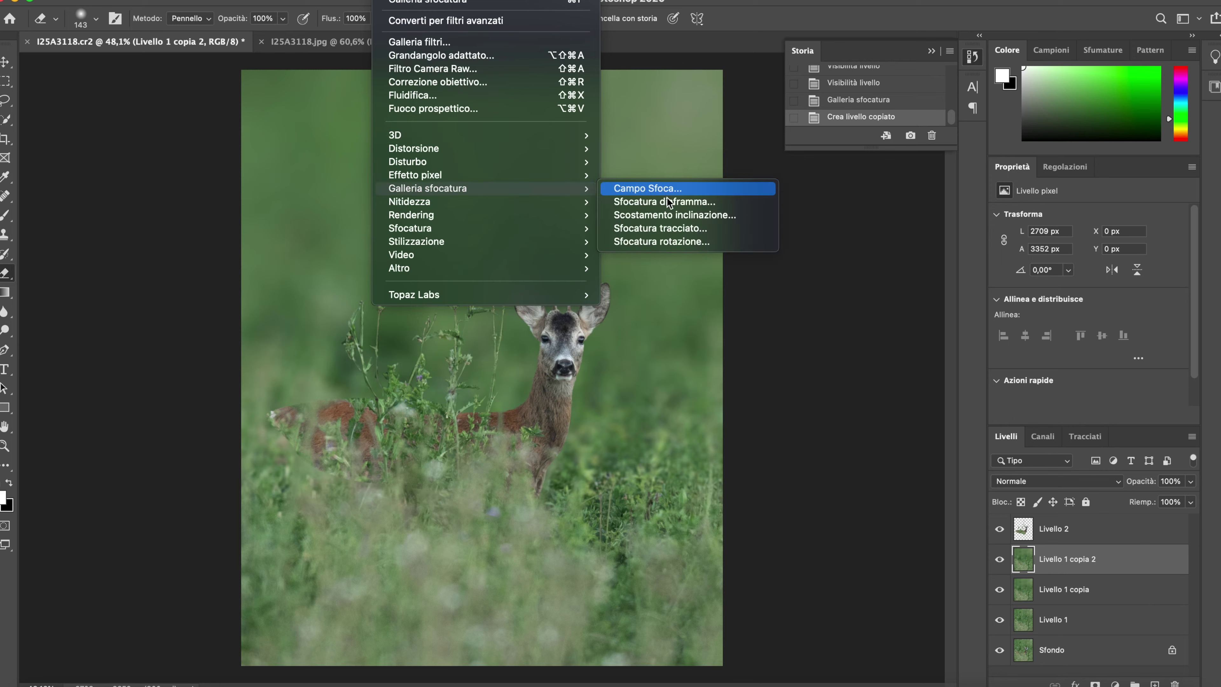
left_click(670, 215)
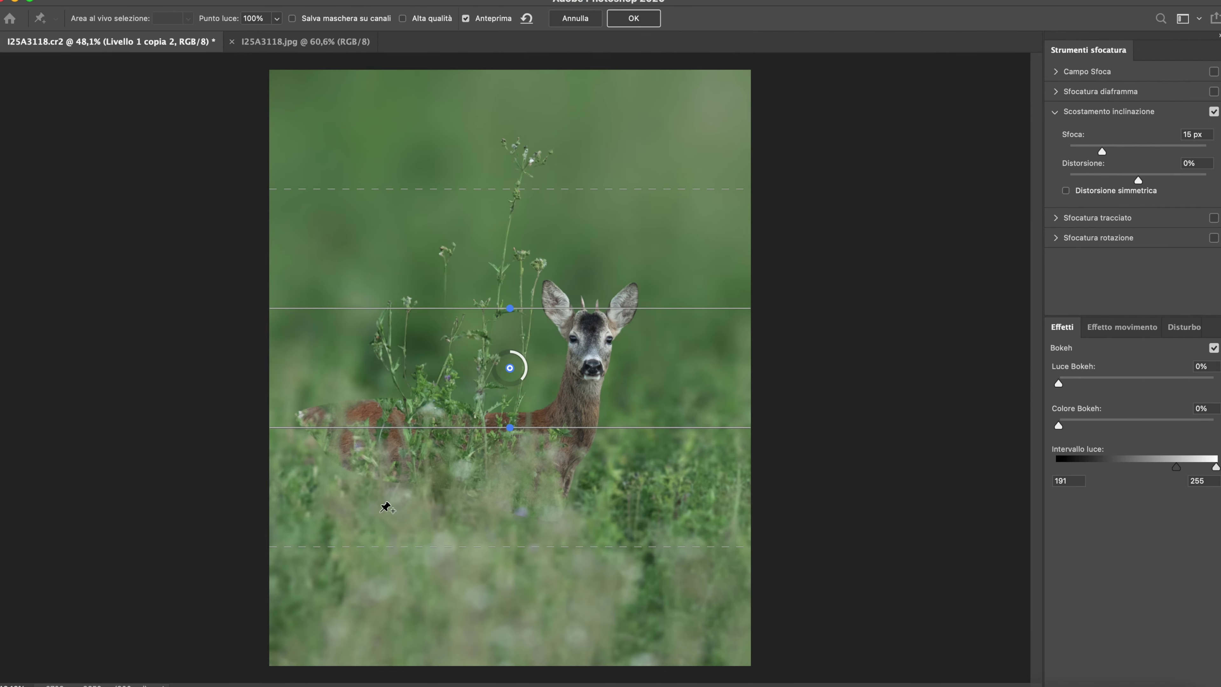
mouse_move(1118, 151)
left_mouse_down()
mouse_move(1148, 150)
mouse_move(1102, 151)
left_mouse_up()
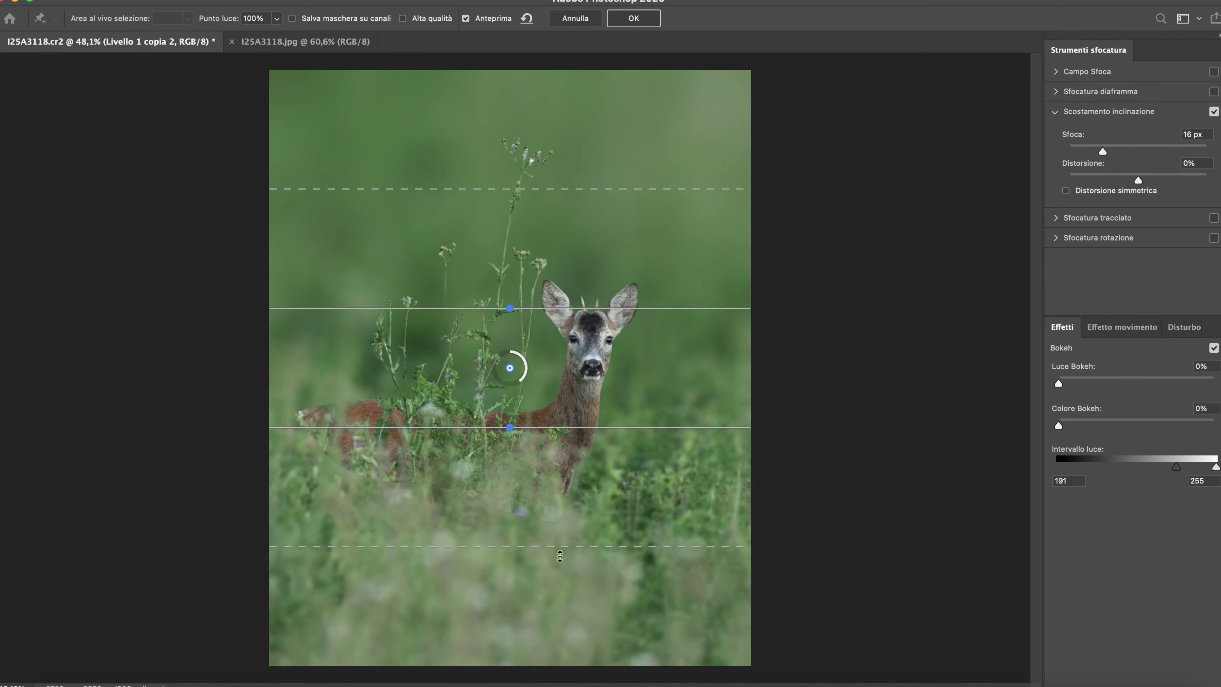
left_click(1128, 151)
left_click_drag(1127, 147, 1125, 147)
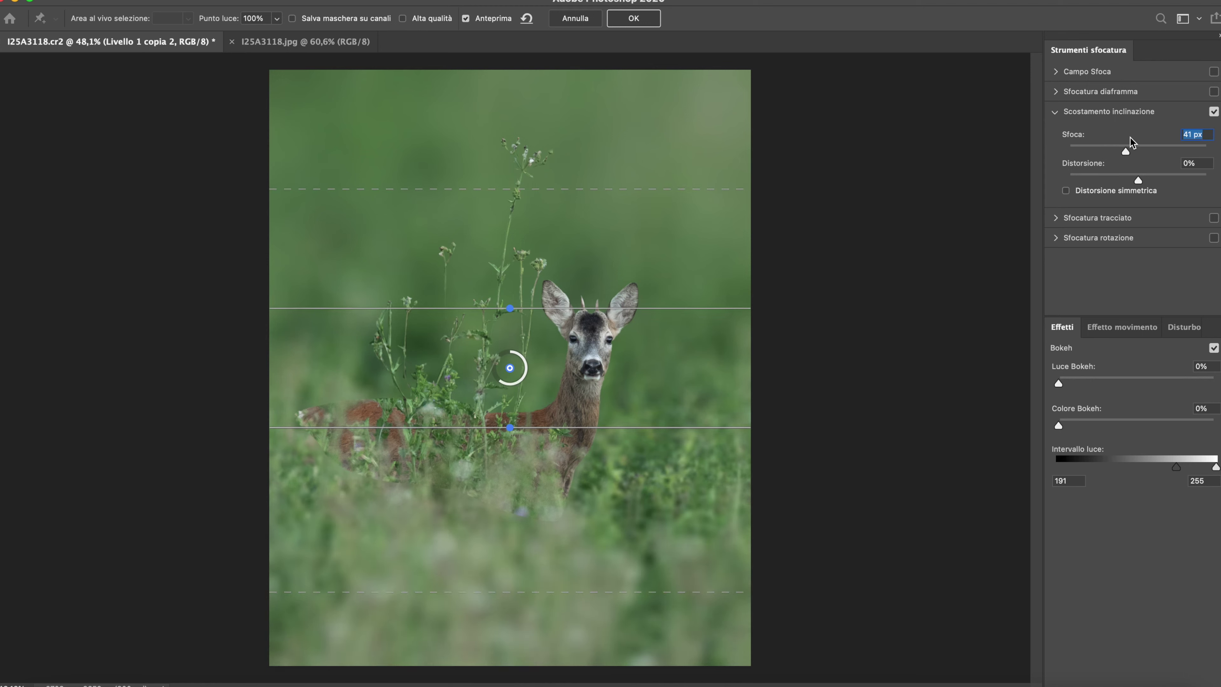
left_click(637, 20)
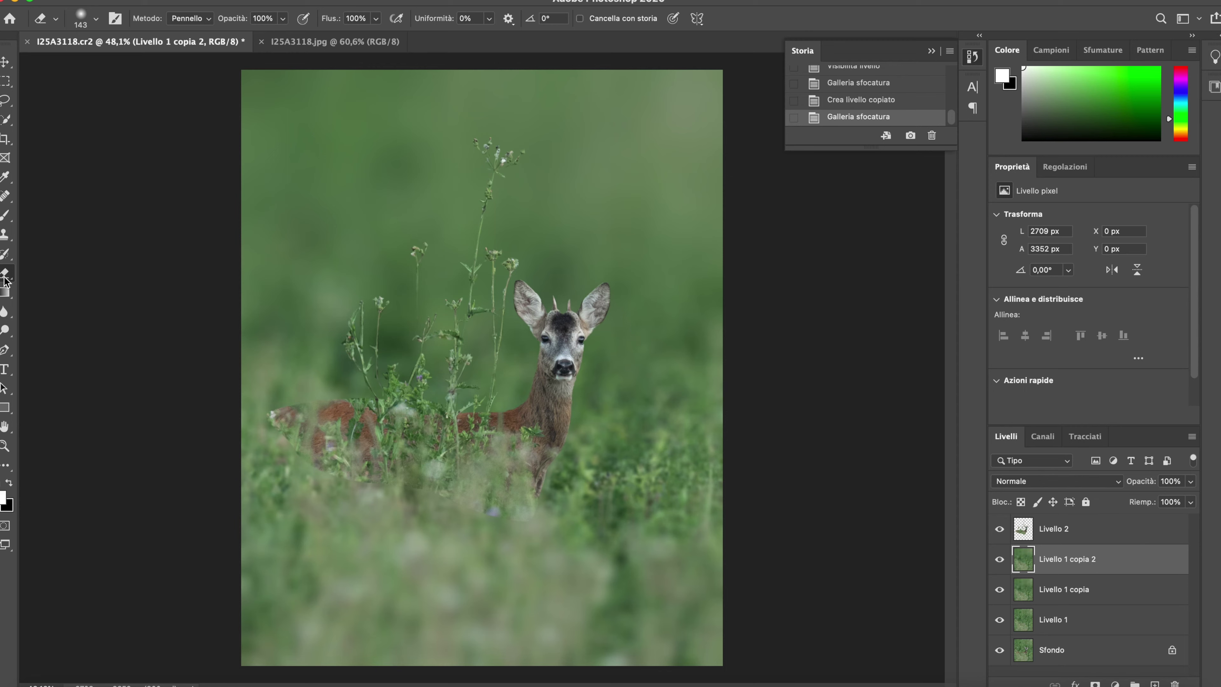
left_click_drag(568, 229, 806, 231)
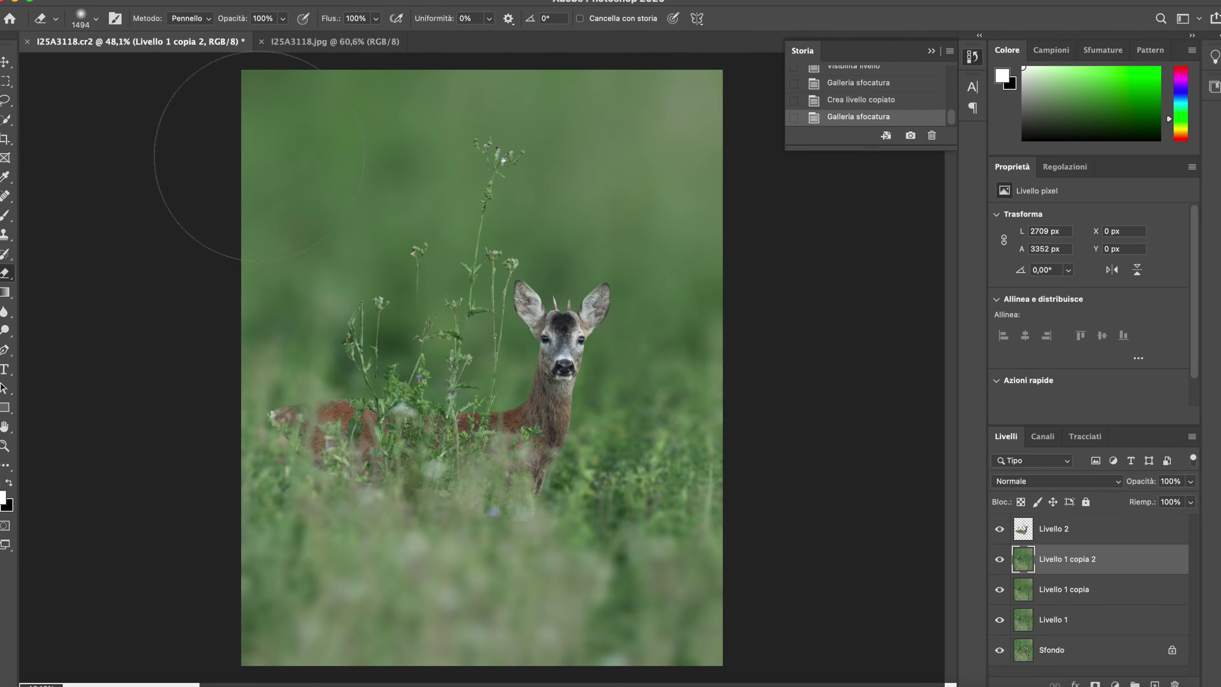
Step: Erase broad areas of the blurred copy with the 1494 px soft eraser
left_click_drag(465, 255, 690, 272)
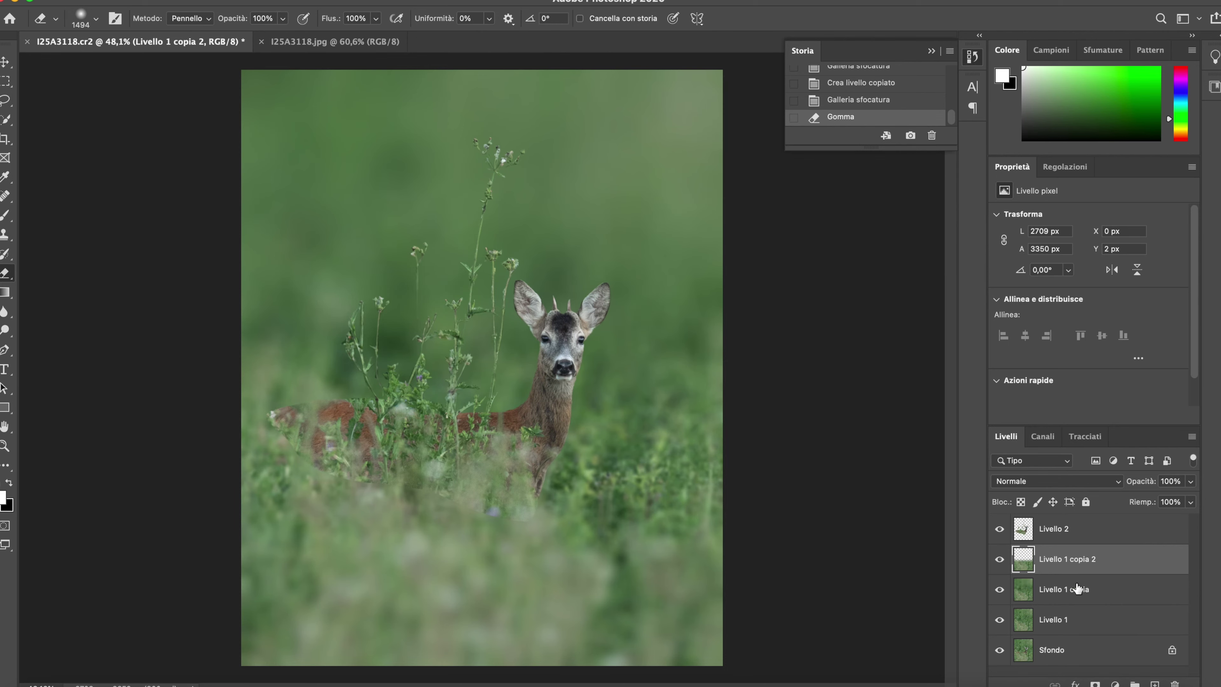
left_click_drag(604, 346, 463, 191)
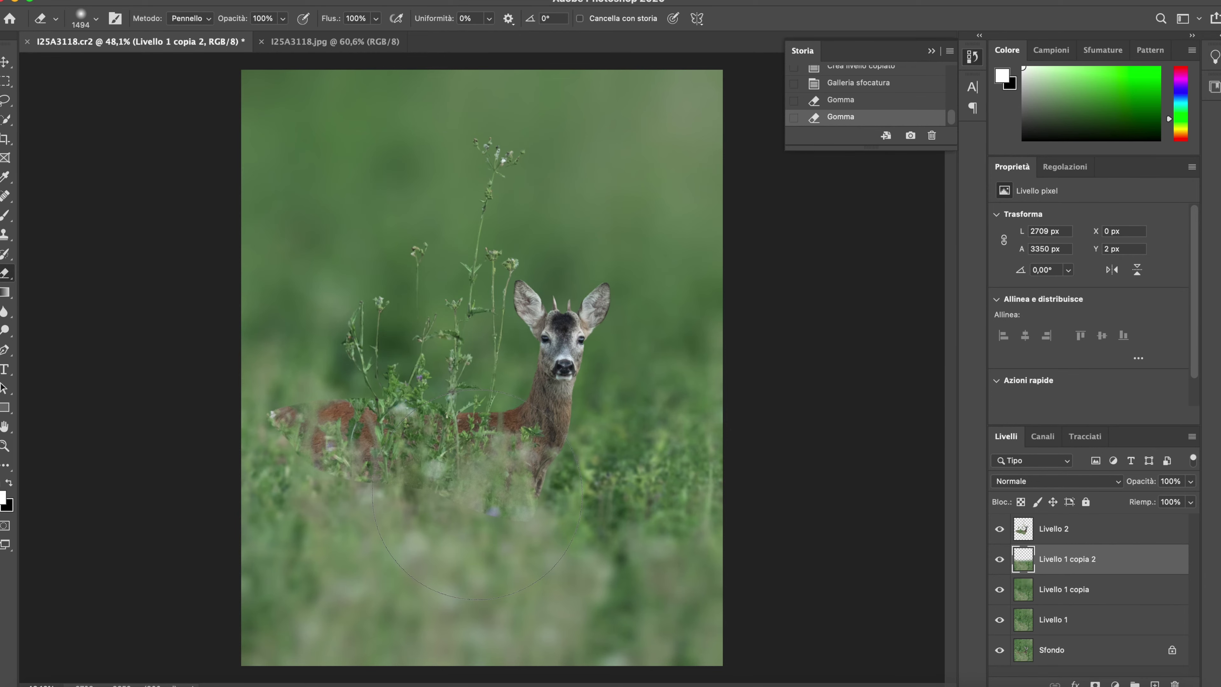
scroll(477, 494, "up", 3)
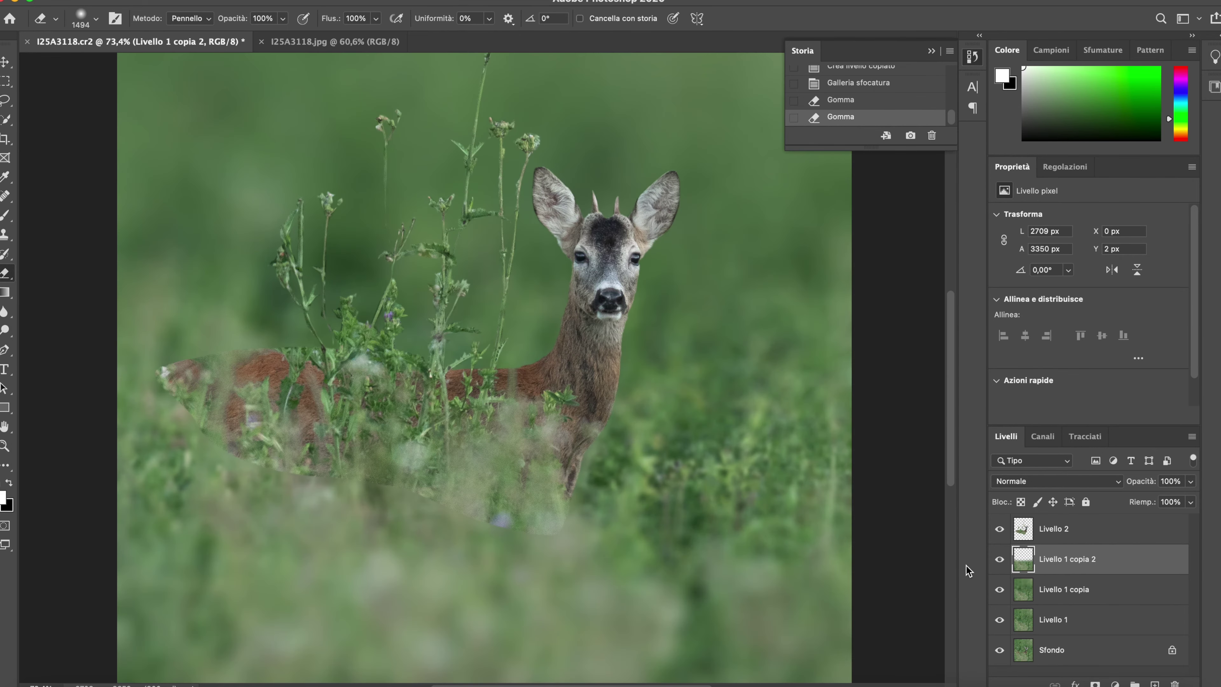
Step: On Livello 2, set the eraser to 824 px and erase the deer's rear near the left edge
left_click(1074, 534)
left_click_drag(553, 451, 396, 518)
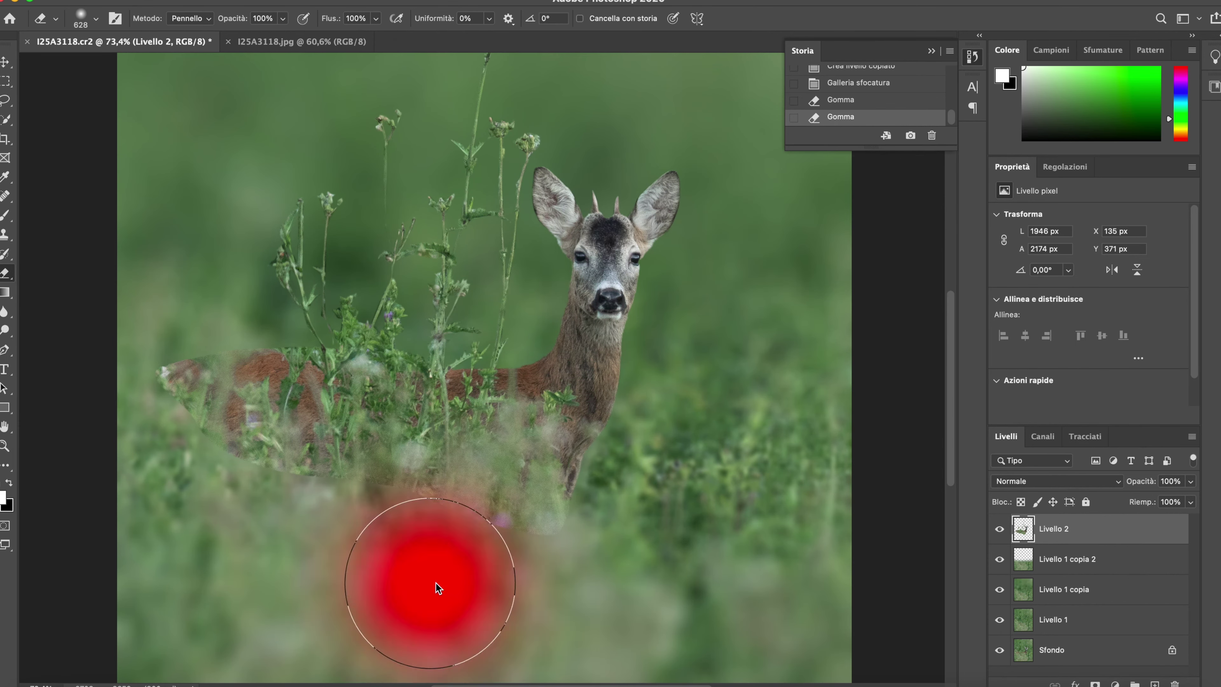
left_click_drag(393, 571, 414, 589)
left_click(96, 20)
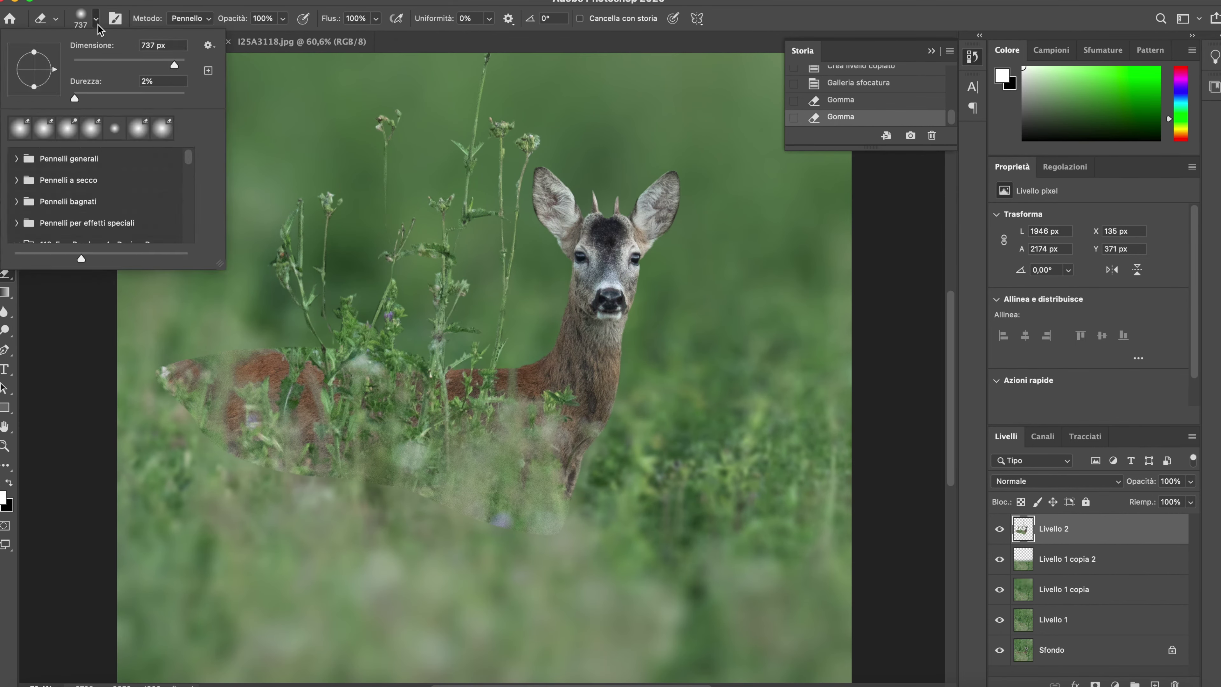
left_click_drag(176, 62, 179, 63)
left_click(96, 19)
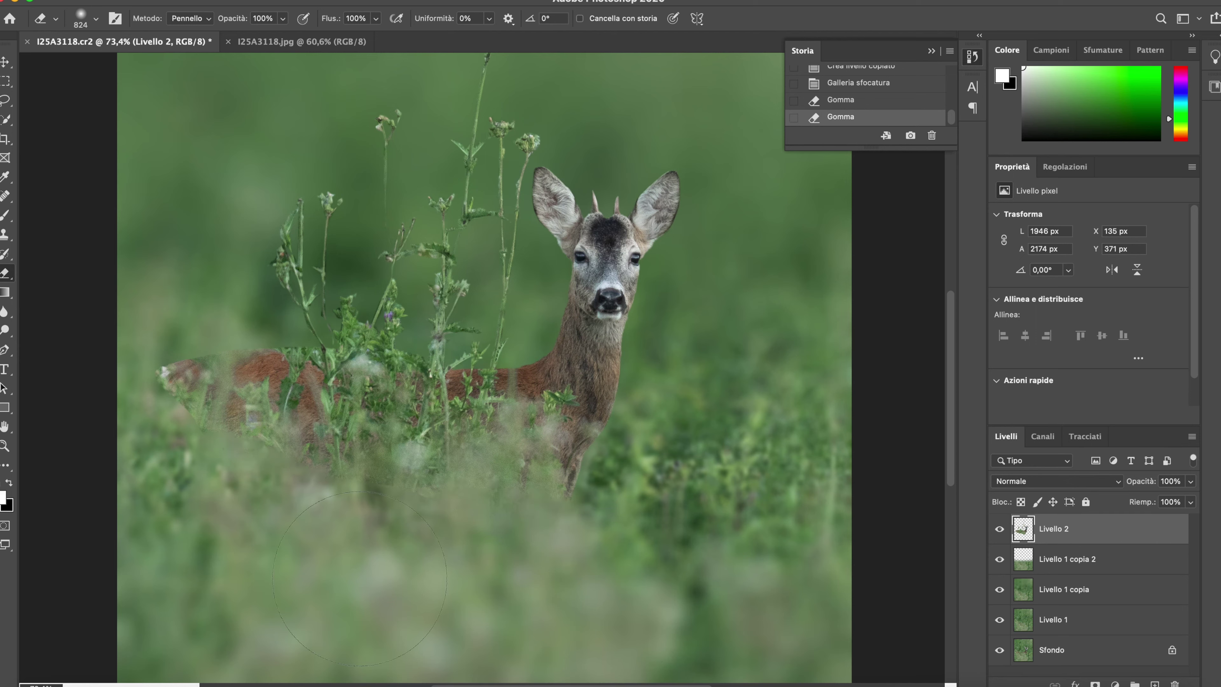
left_click_drag(68, 461, 81, 384)
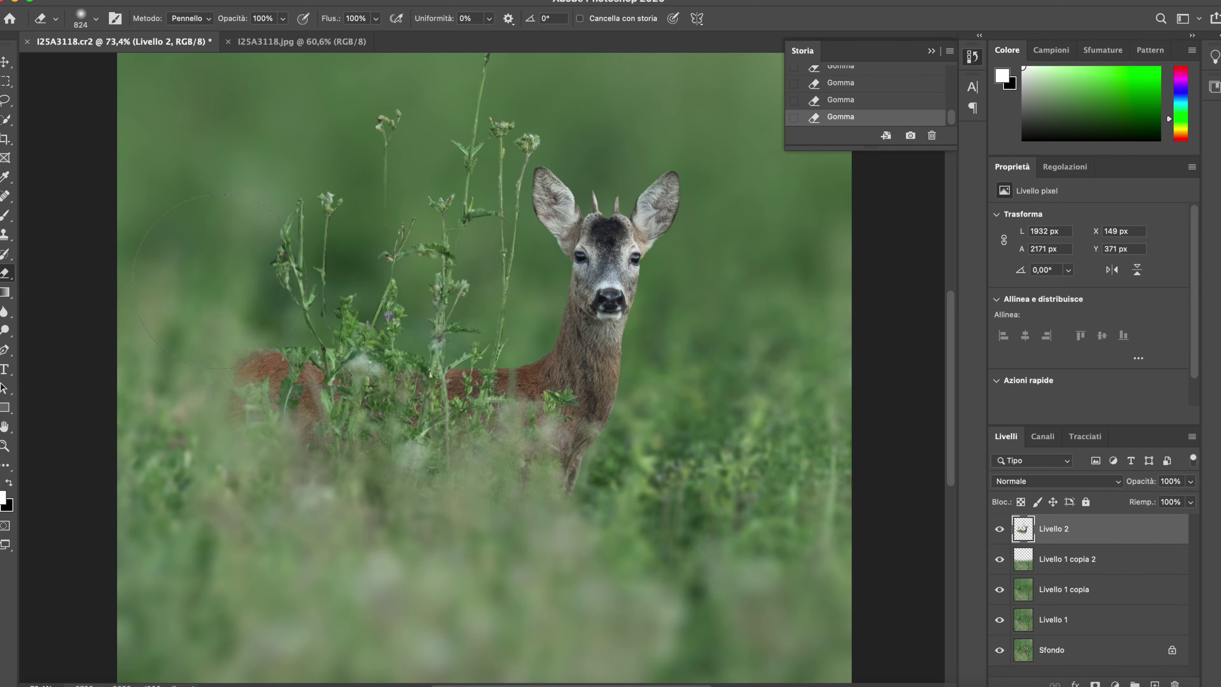
Step: Shrink the eraser to 141 px and compare by undoing and redoing the last stroke
left_click_drag(400, 354, 248, 342)
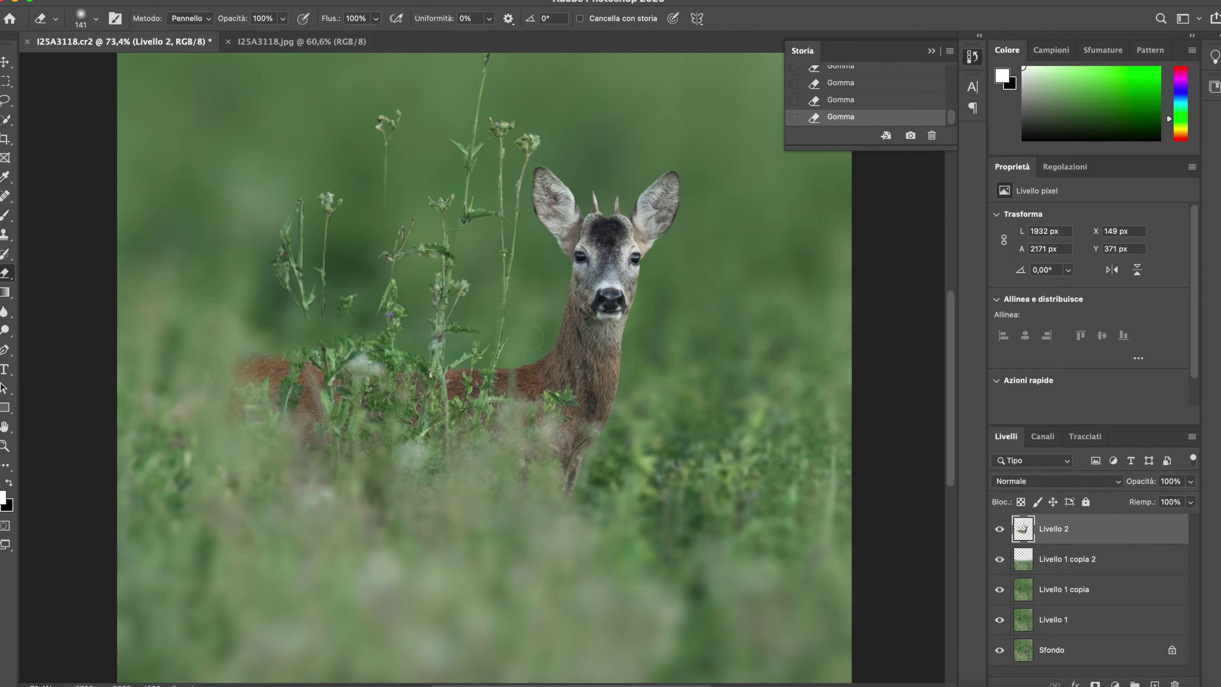
left_click(840, 102)
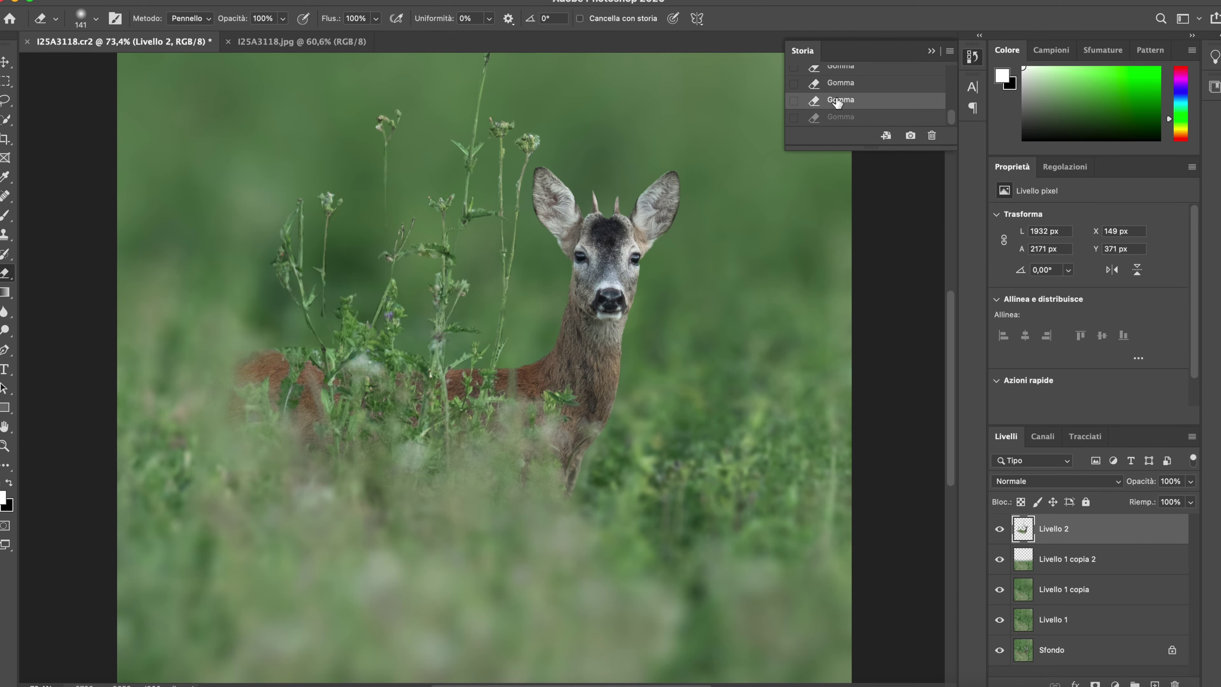
key("ctrl+shift+z")
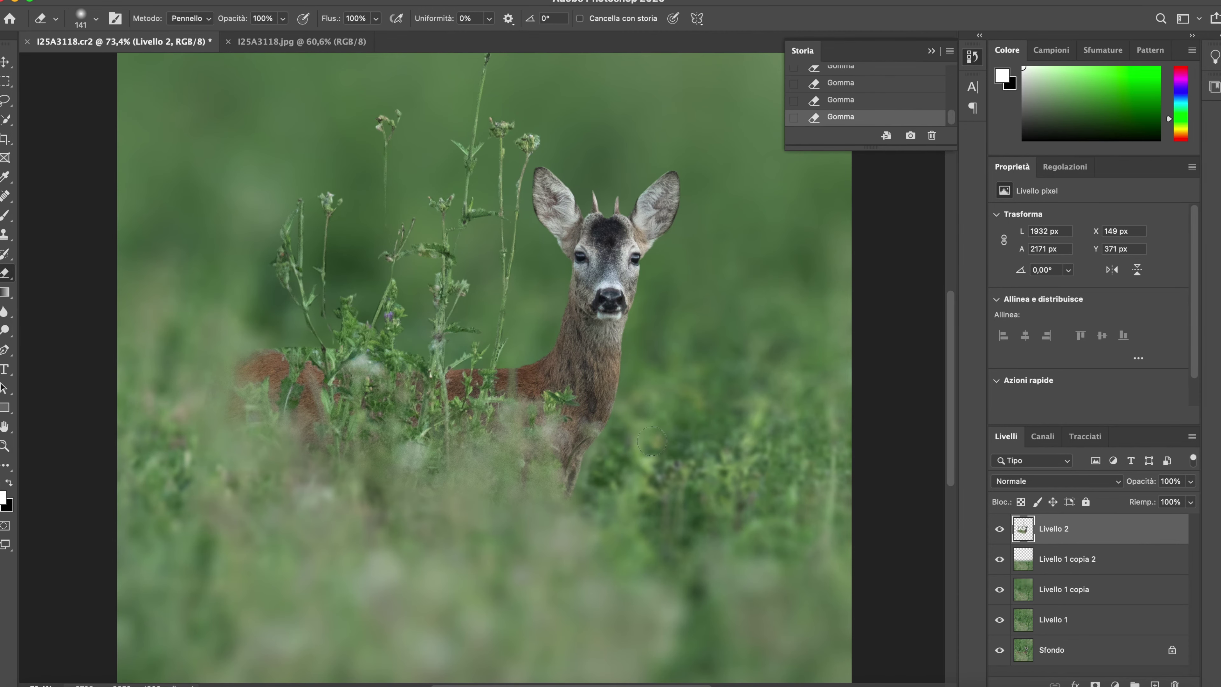
scroll(633, 453, "down", 5)
scroll(633, 453, "up", 2)
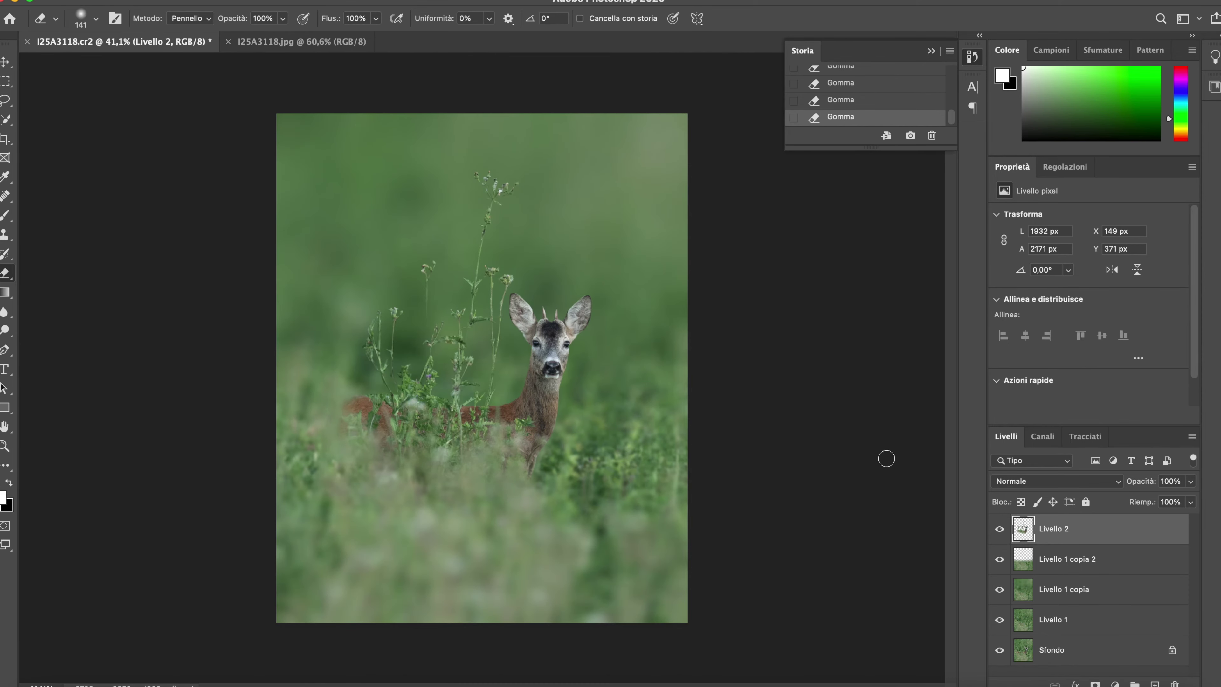
left_click(253, 0)
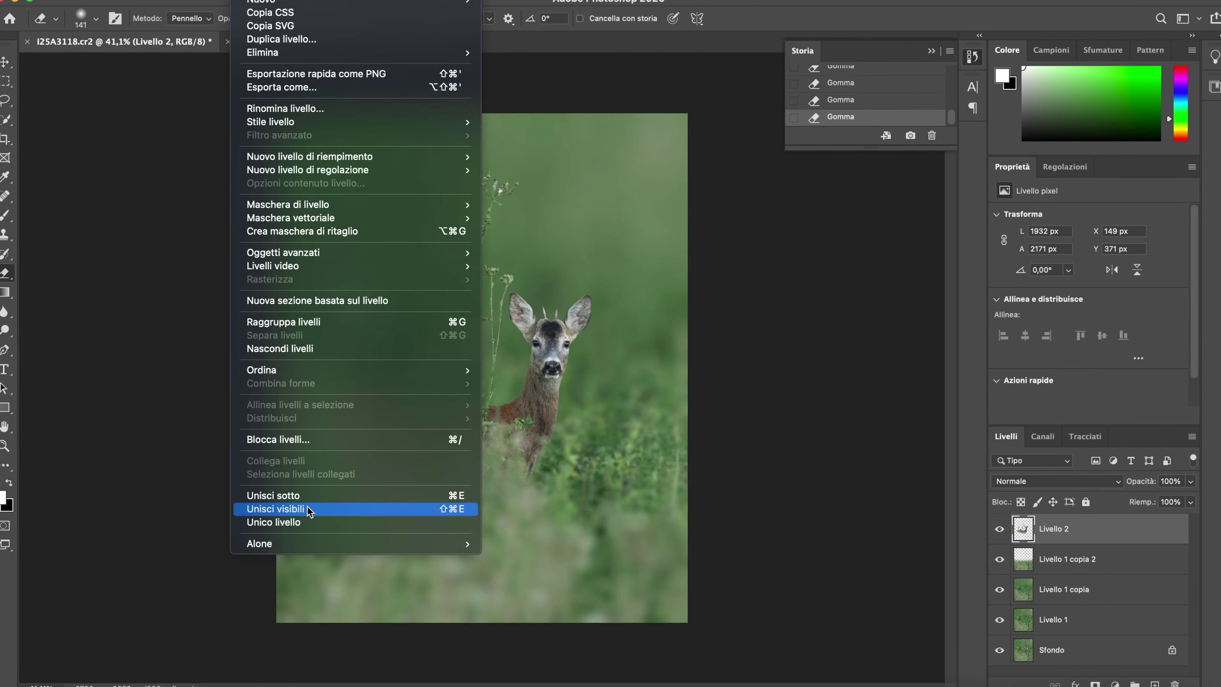
Step: Merge the visible layers and duplicate the result, discarding a first trial gradient
left_click(307, 508)
key("super+j")
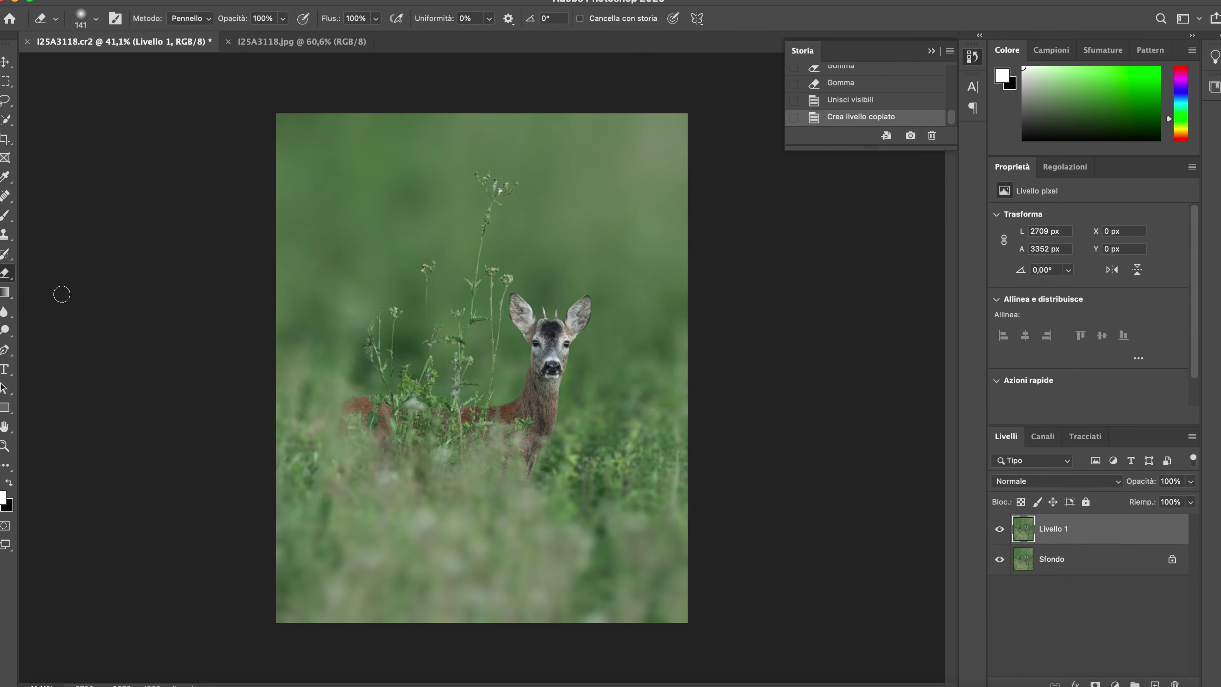
left_click(6, 293)
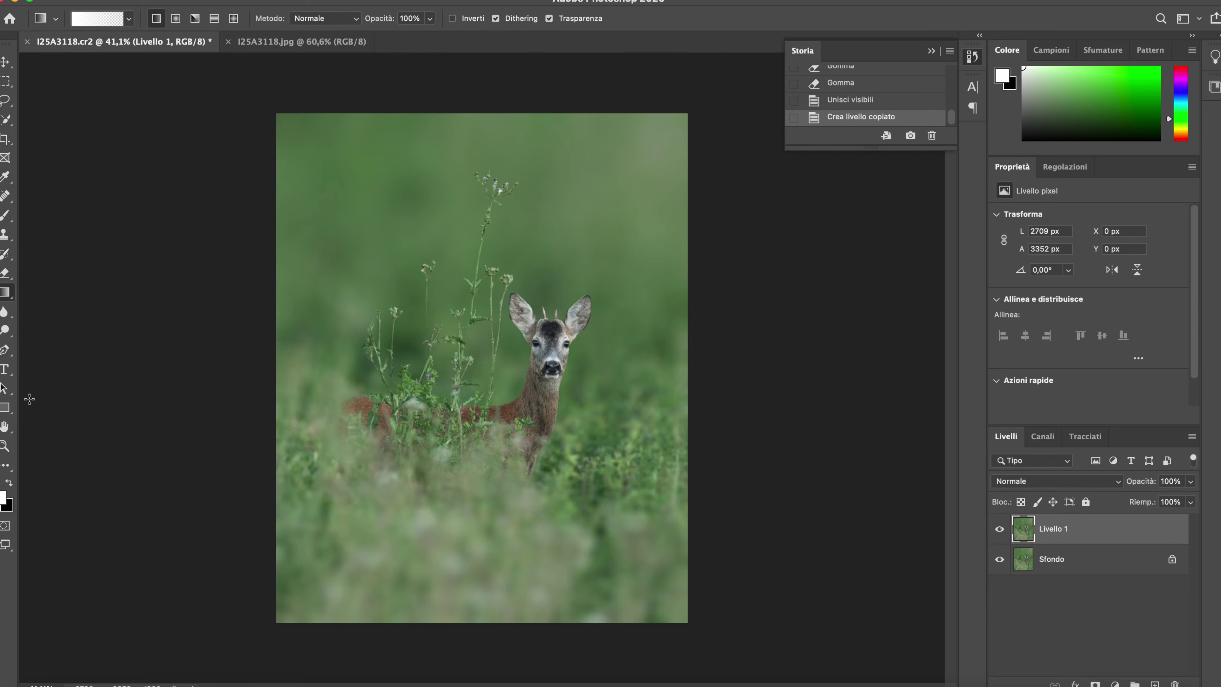
left_click_drag(318, 465, 276, 465)
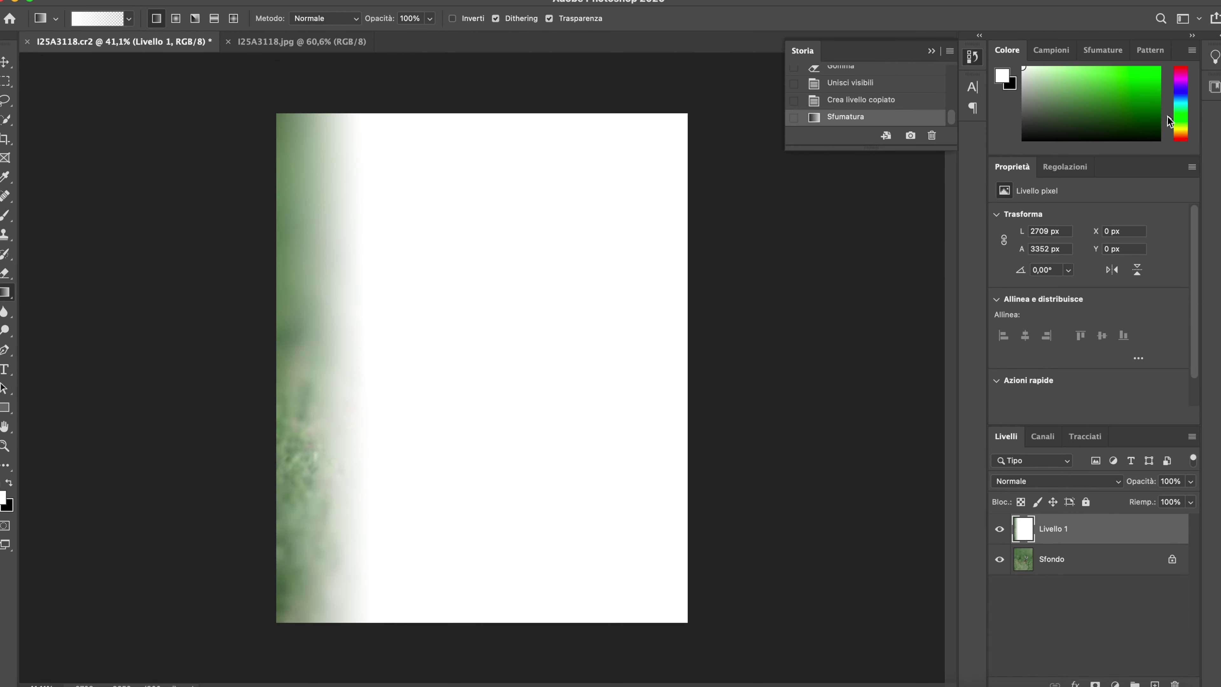
left_click(890, 99)
Step: Sample a dark lower-left colour, gradient-darken the bottom of the photo, and duplicate the layer
left_click(4, 183)
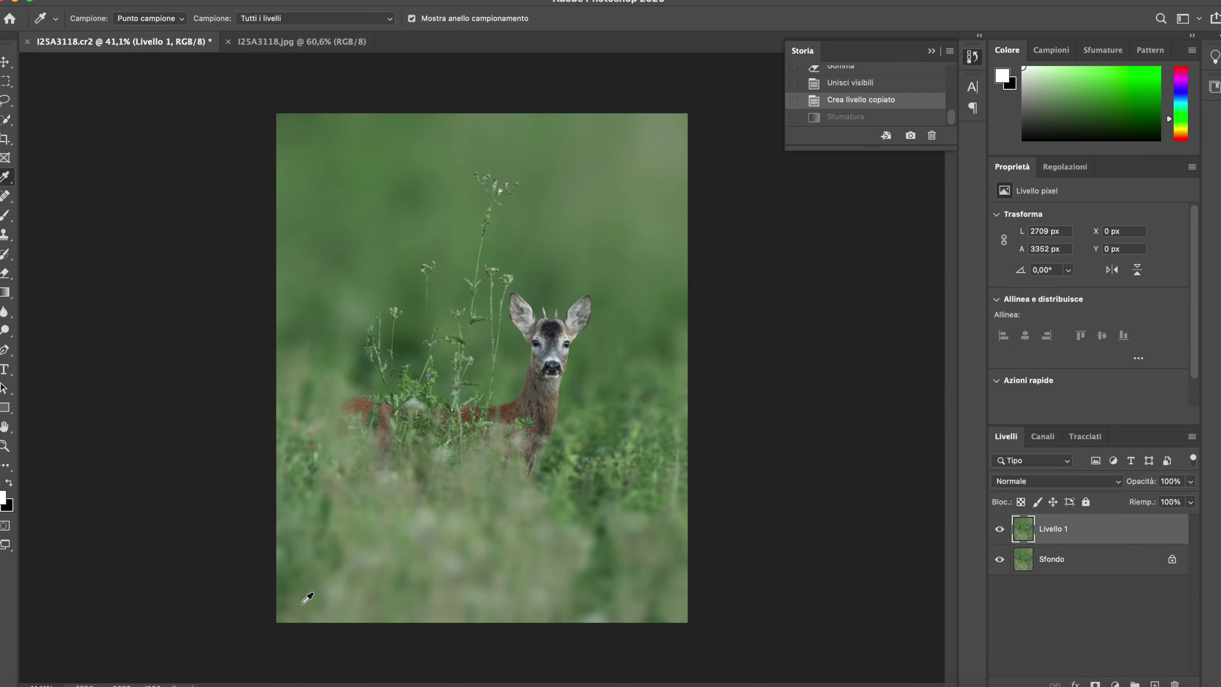
left_click(269, 600)
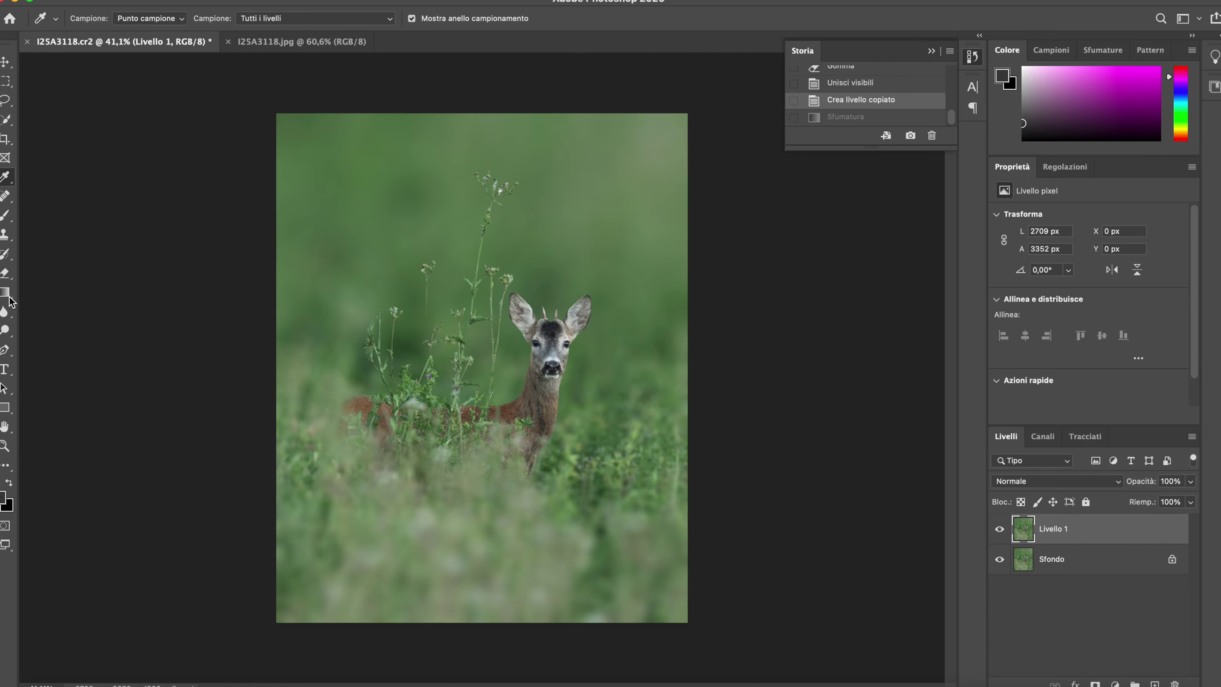
key("g")
left_click_drag(426, 670, 481, 330)
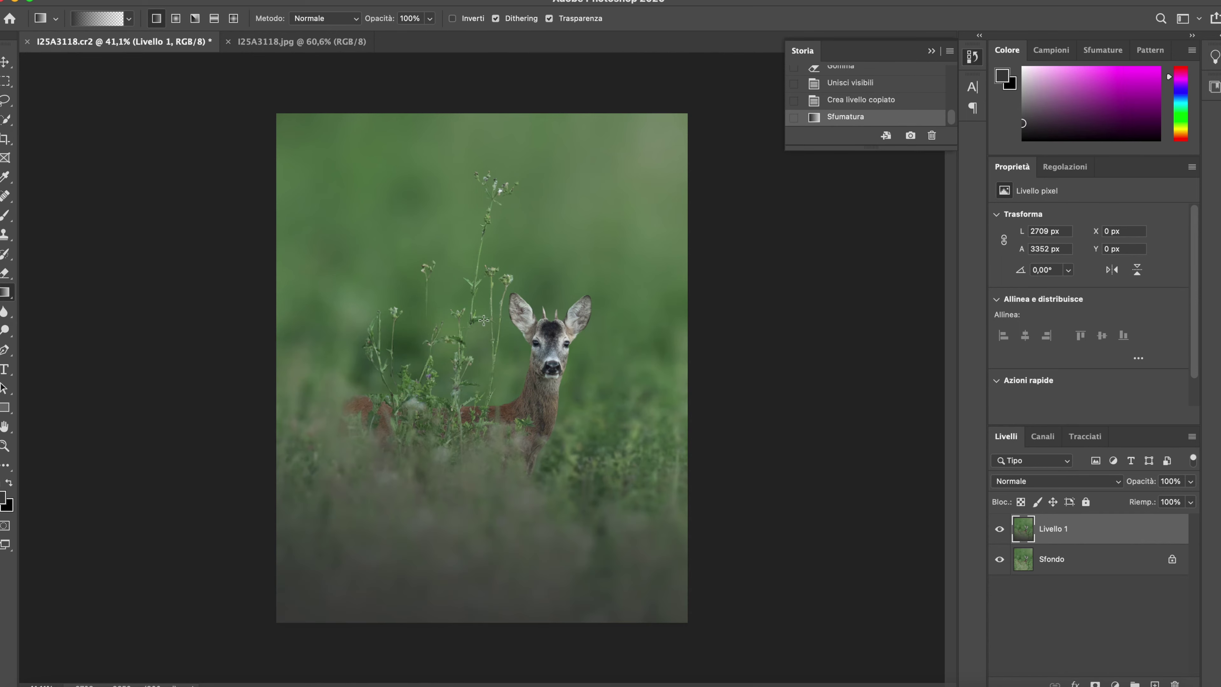
left_click(197, 1)
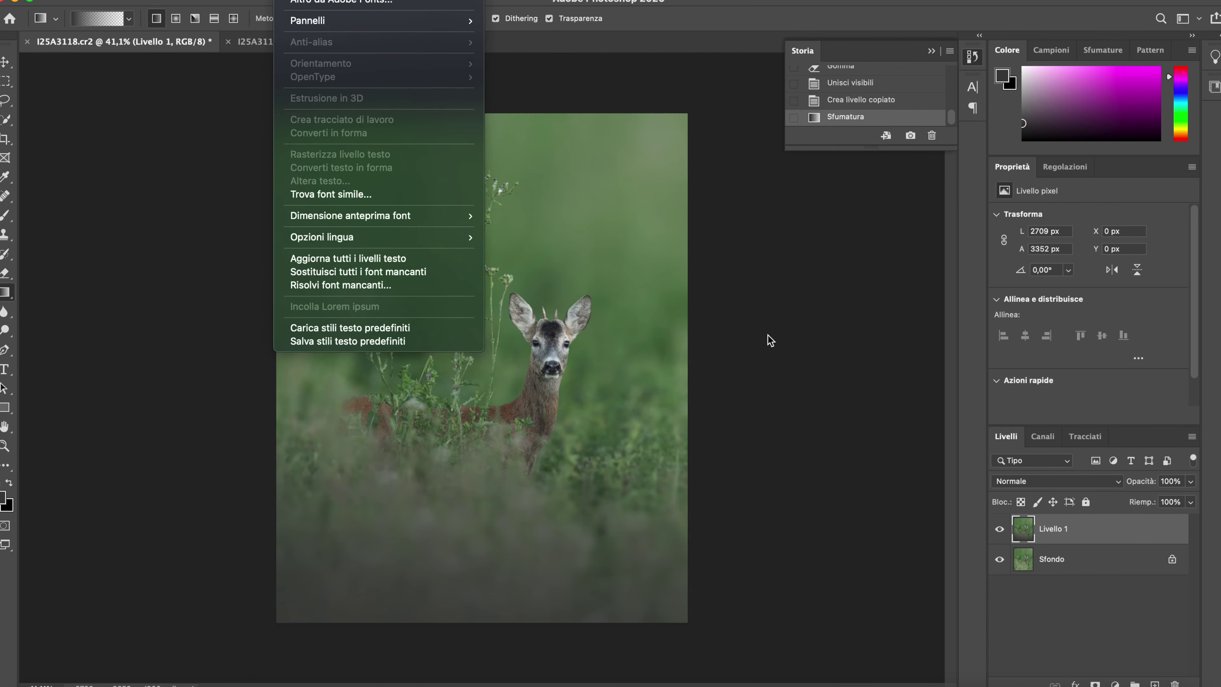
left_click(767, 335)
key("super+j")
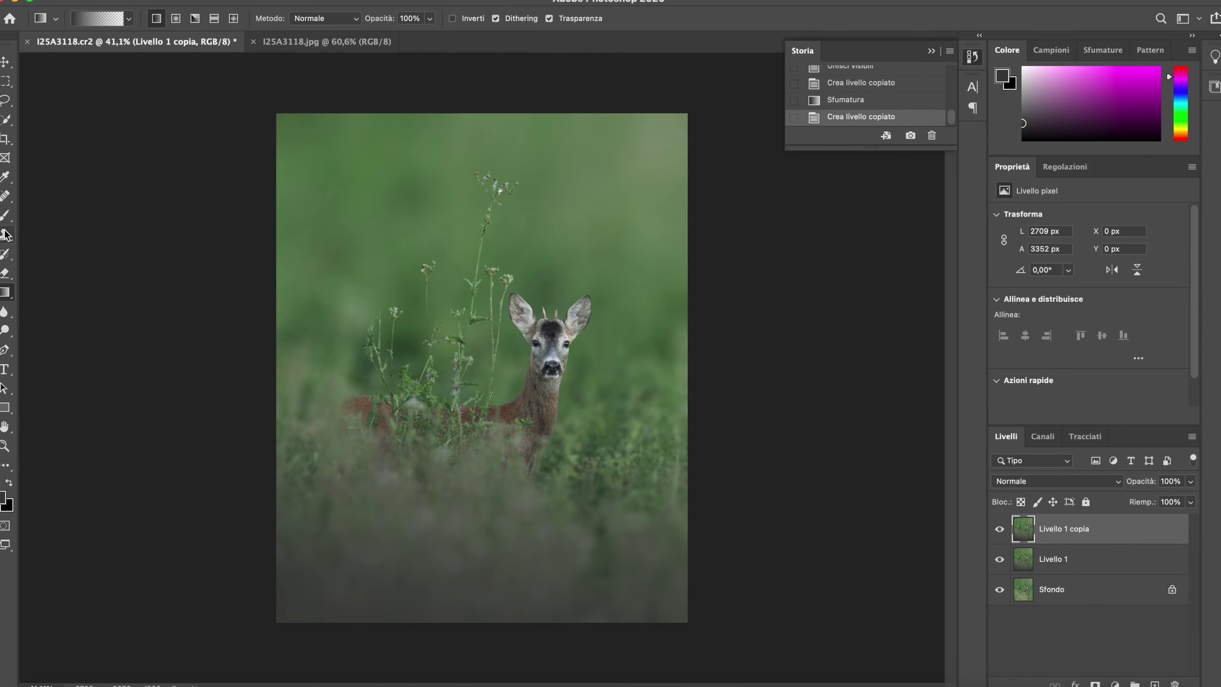
Step: Set the foreground to white and paint a soft 1442 px white spot on a new layer
left_click(6, 176)
left_click(3, 492)
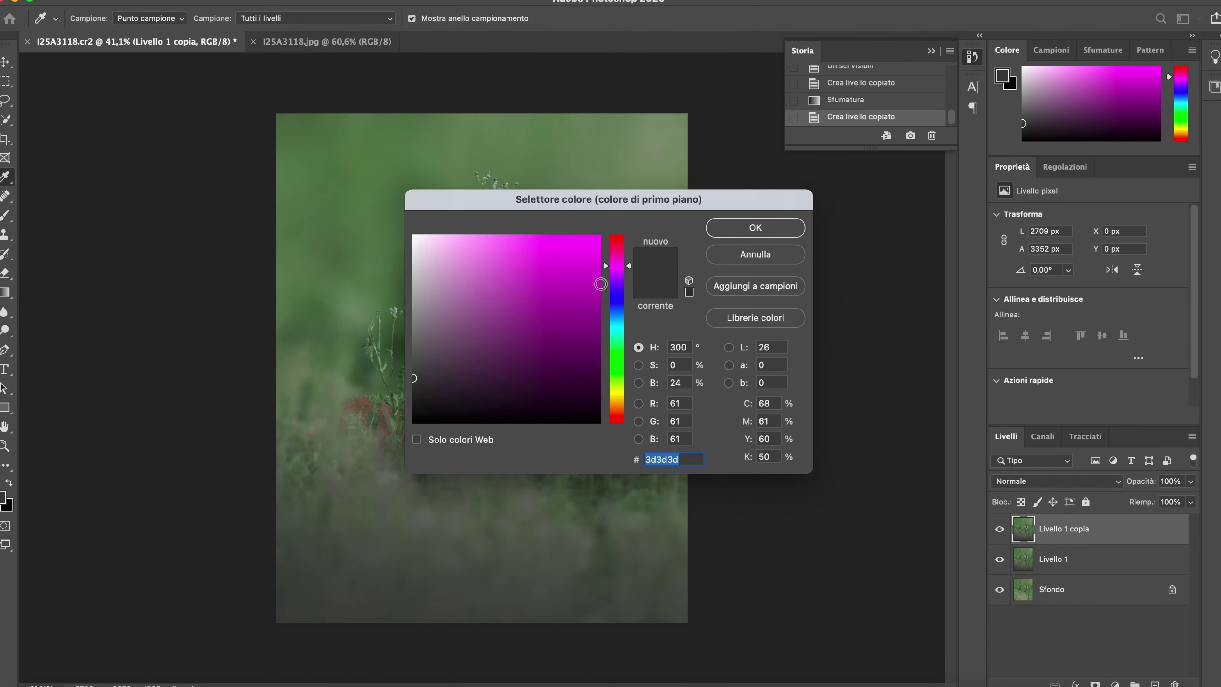
left_click_drag(508, 282, 400, 215)
left_click(721, 244)
key("b")
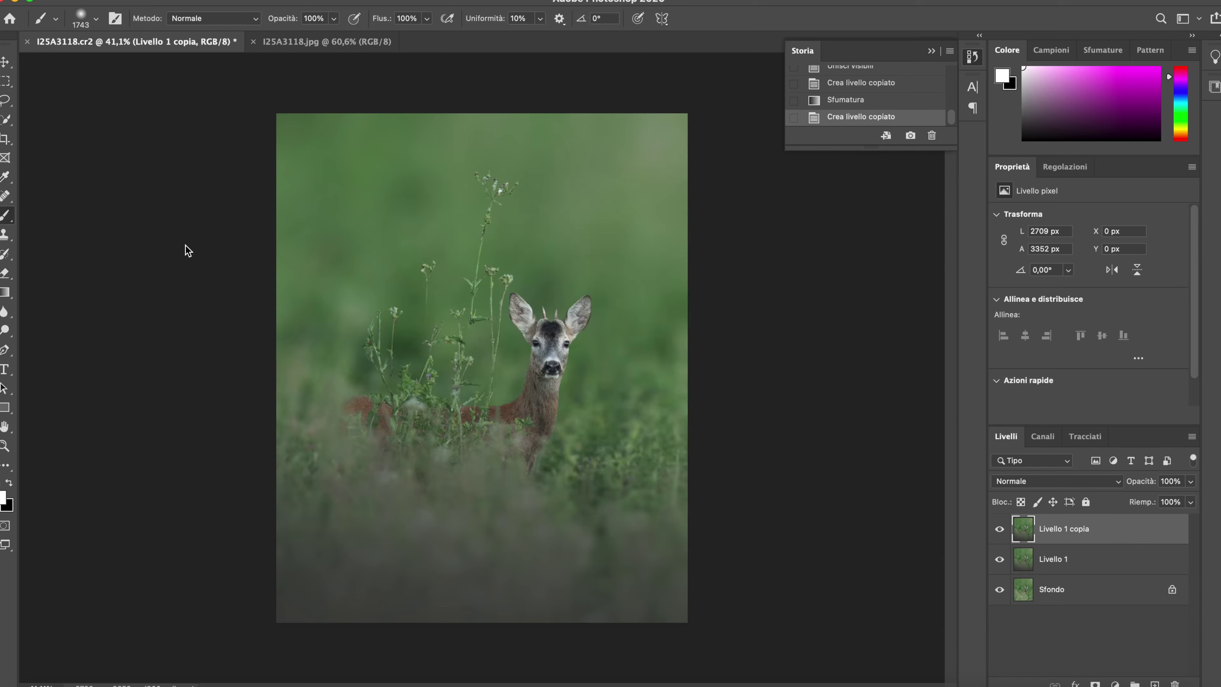
key("super+shift+alt+n")
left_click_drag(473, 376, 404, 372)
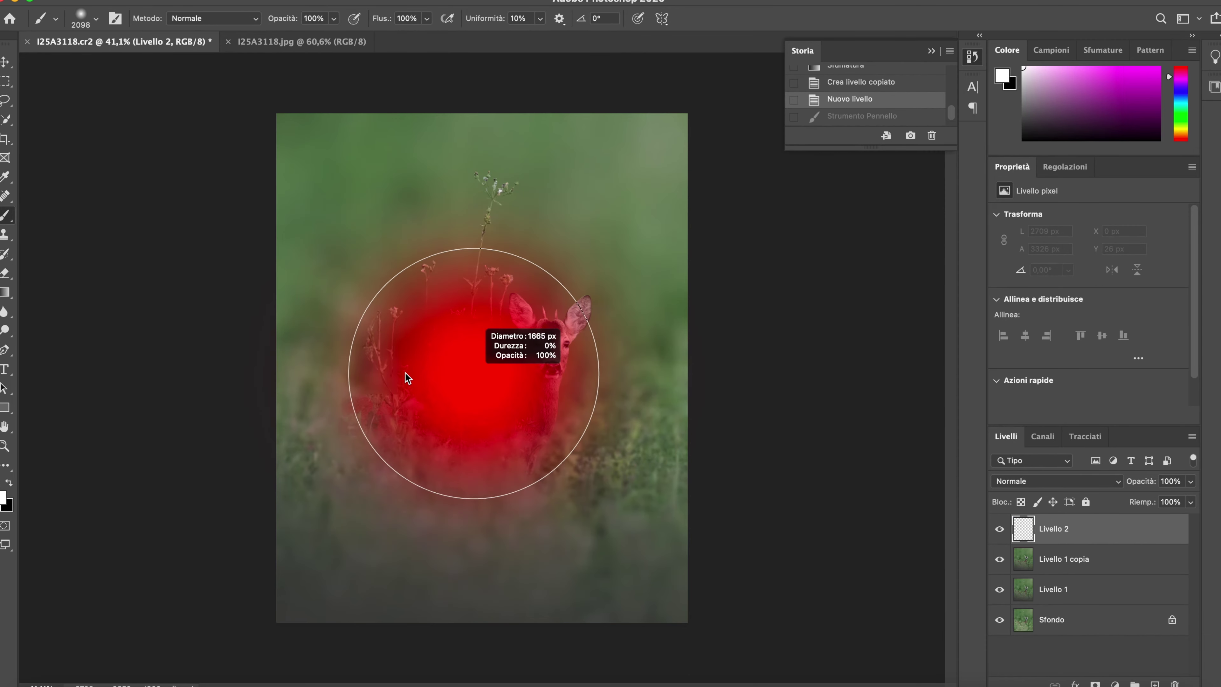
left_click(498, 355)
Step: Enlarge the white glow and position it at the photo's top-right edge
key("super+t")
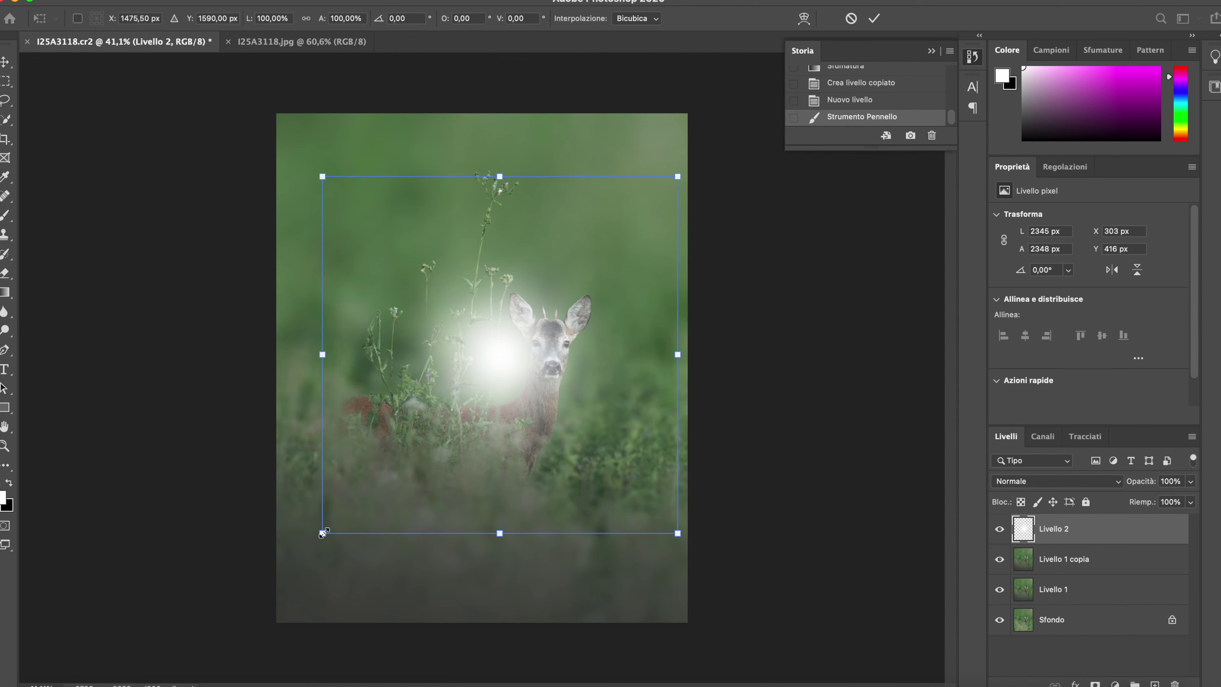
left_click_drag(332, 539, 221, 613)
mouse_move(627, 493)
left_mouse_down()
mouse_move(883, 317)
mouse_move(910, 338)
left_mouse_up()
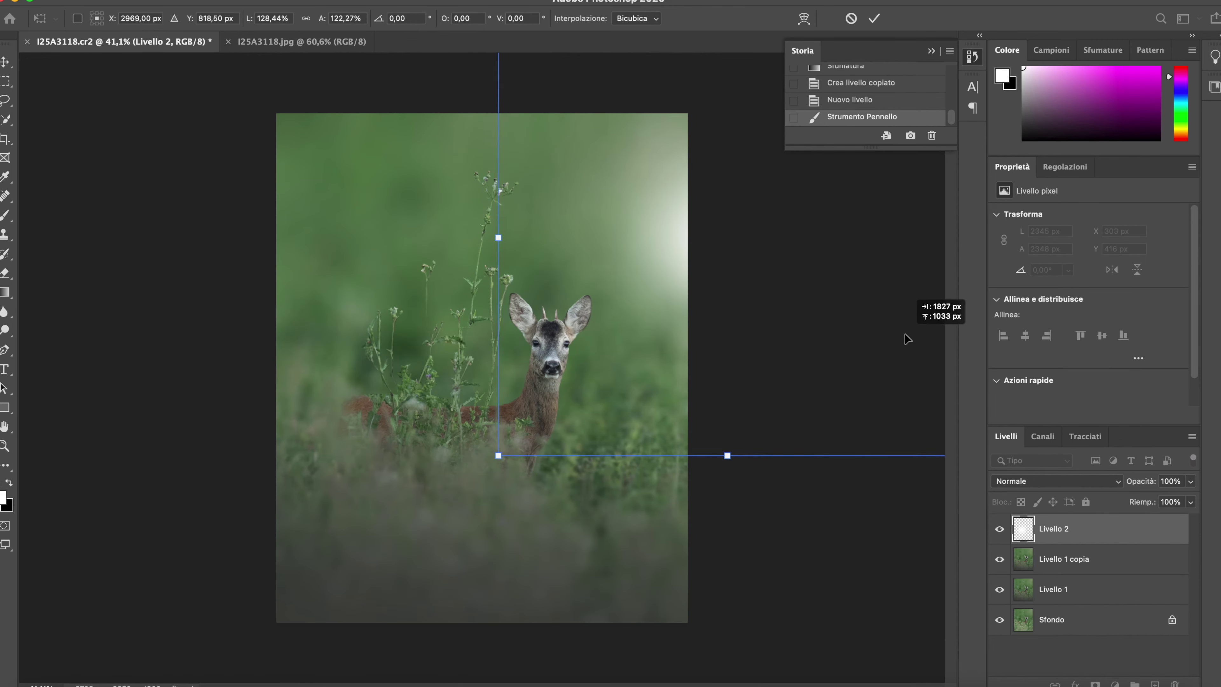
left_click_drag(499, 456, 421, 569)
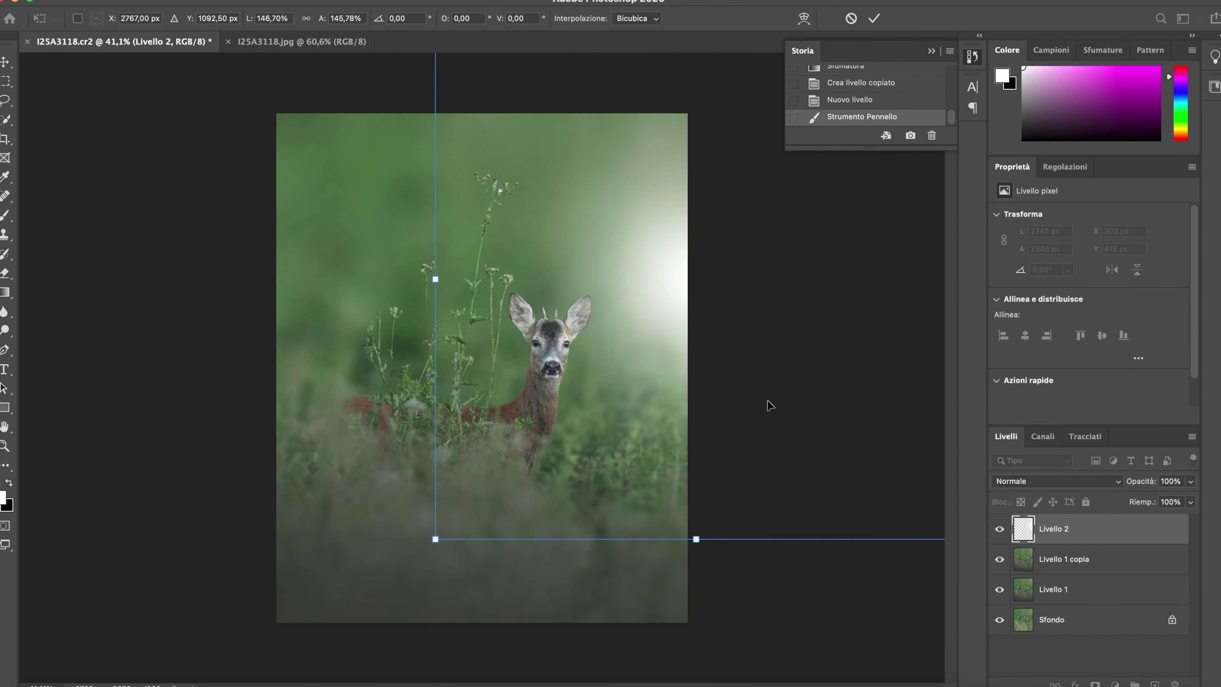
left_click_drag(758, 414, 874, 343)
left_click_drag(662, 347, 646, 354)
left_click(9, 61)
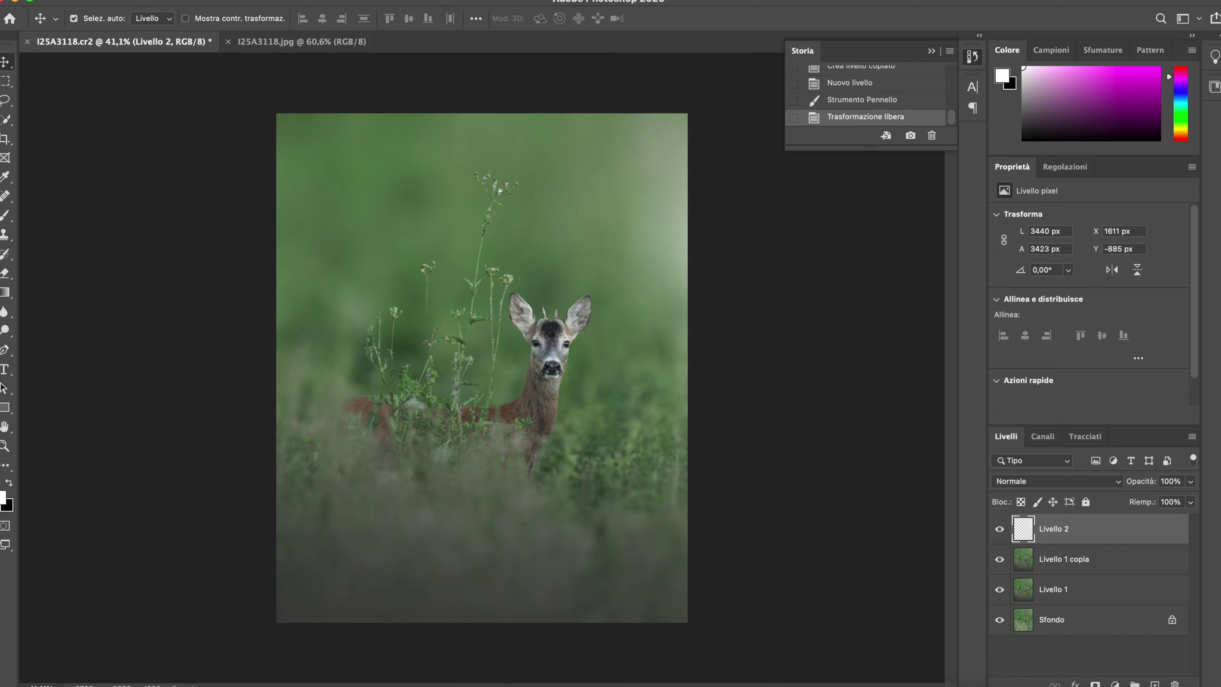
left_click(259, 2)
Step: Merge the visible layers and darken the image to brightness -24
left_click(285, 505)
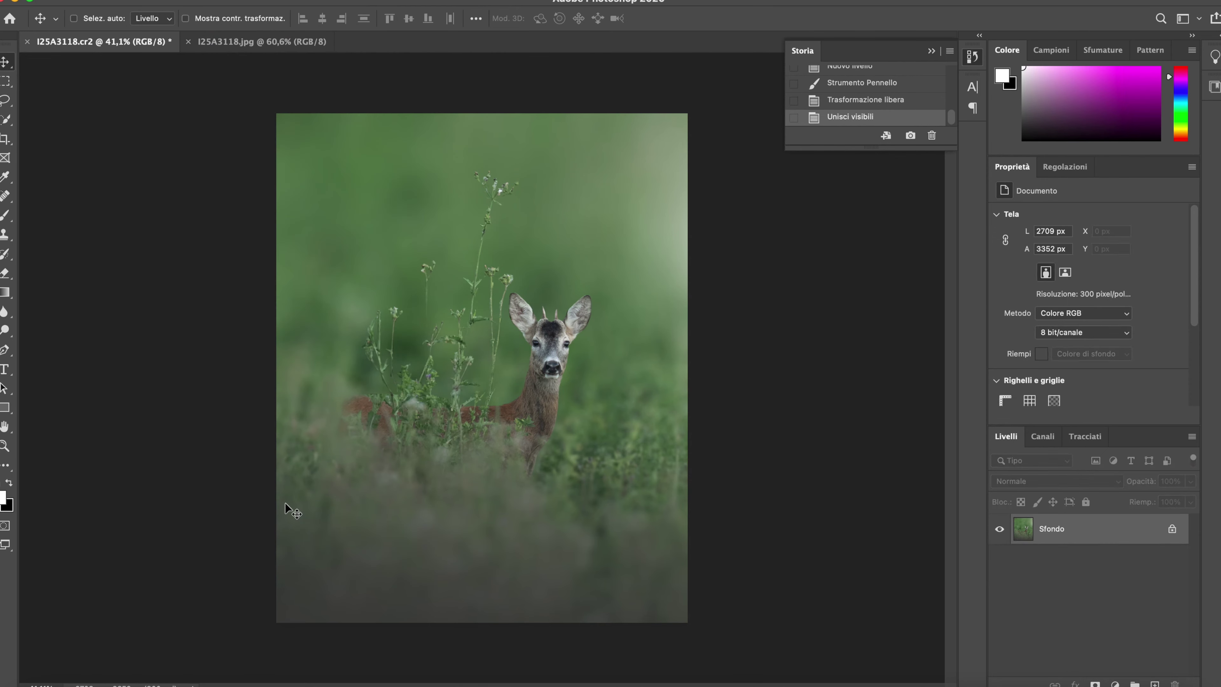
left_click(193, 2)
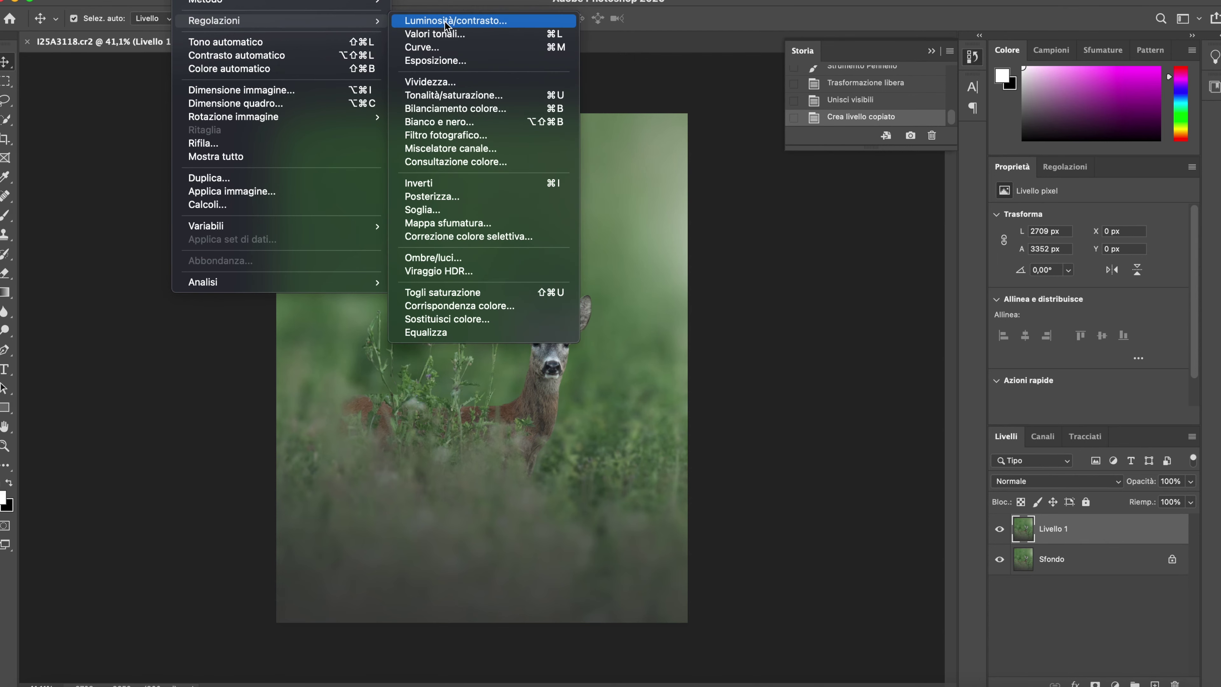
left_click(445, 21)
left_click_drag(762, 257, 753, 258)
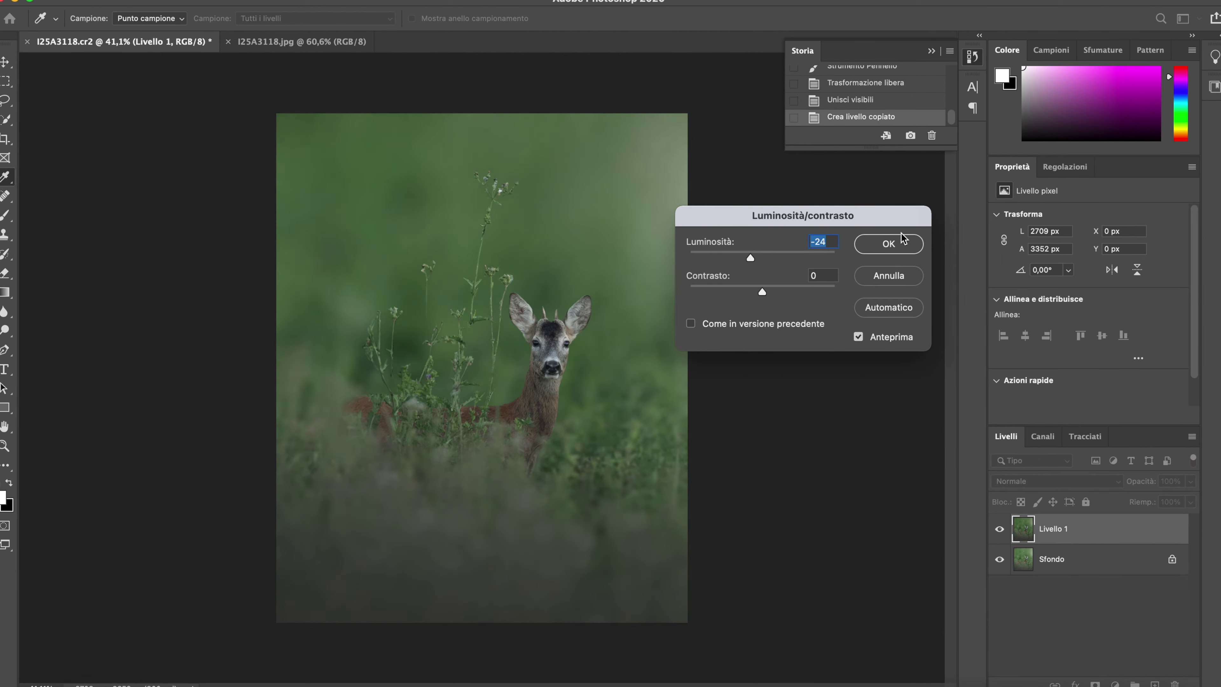
left_click(888, 243)
Step: Erase the darkened layer around the deer with a large soft eraser, then merge visible layers
key("e")
left_click_drag(611, 322, 635, 349)
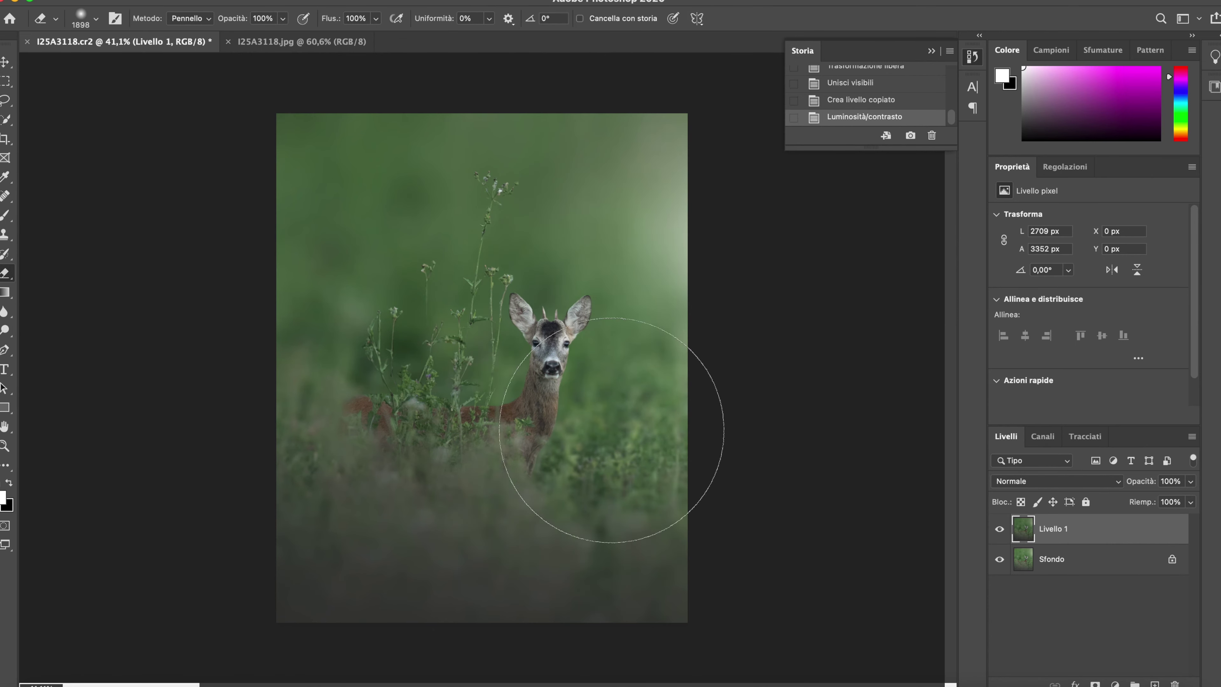
left_click_drag(728, 239, 826, 197)
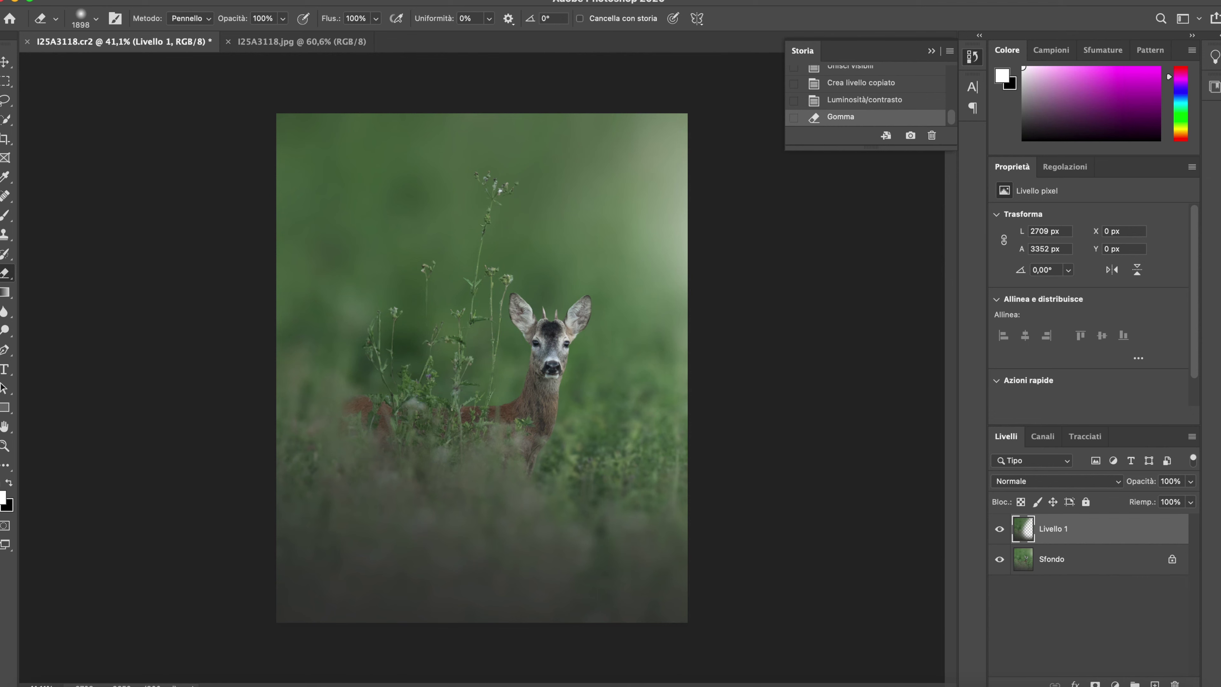
left_click(293, 1)
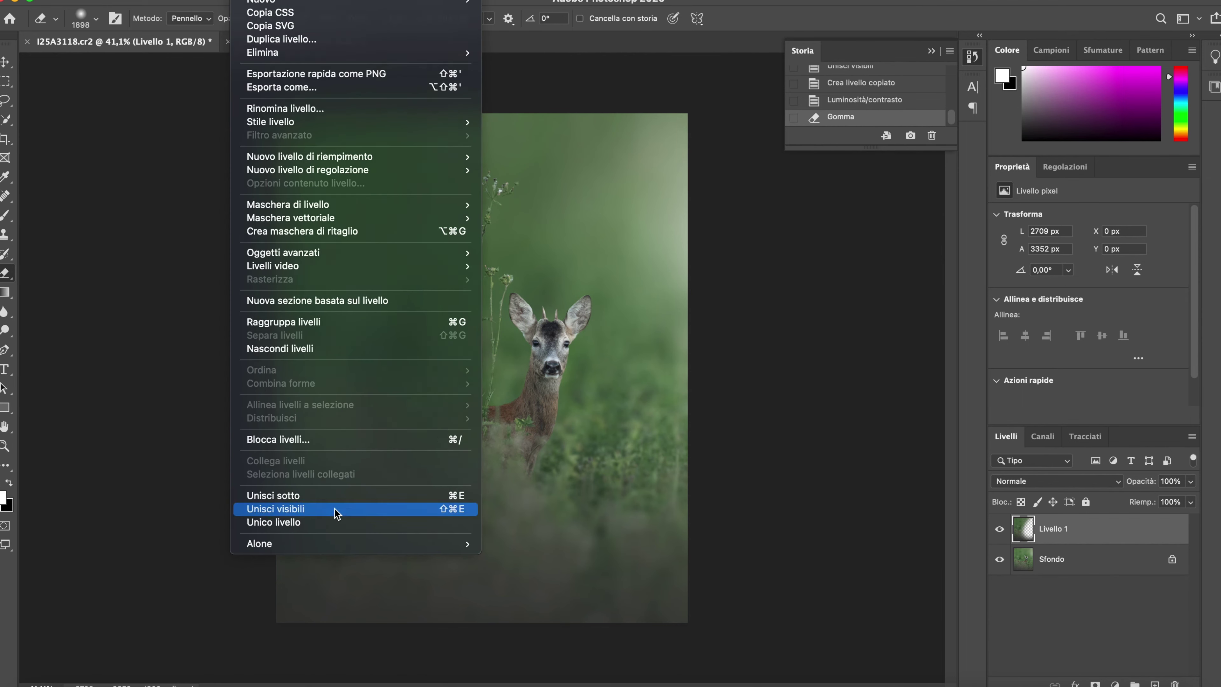
left_click(335, 508)
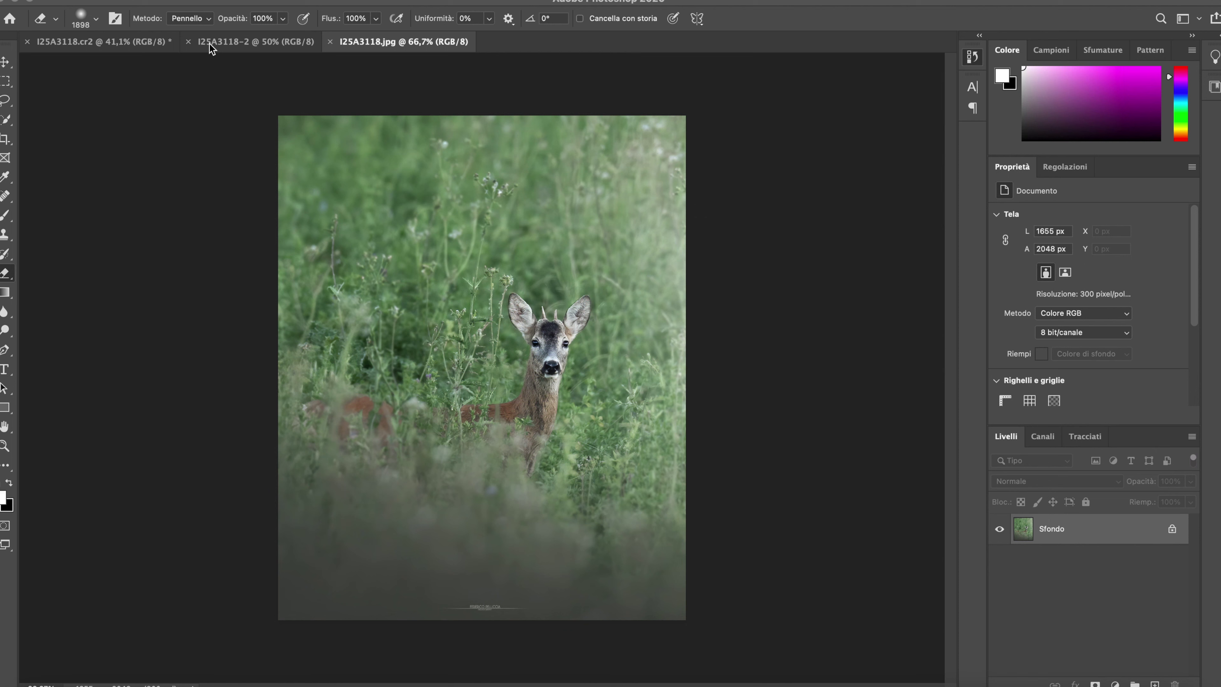
Step: Show the History panel for the finished I25A3118.jpg deer edit
key("F9")
Step: Compare the I25A3118.cr2, I25A3118.jpg and I25A3118-2 documents, ending on the original I25A3118-2
left_click(112, 43)
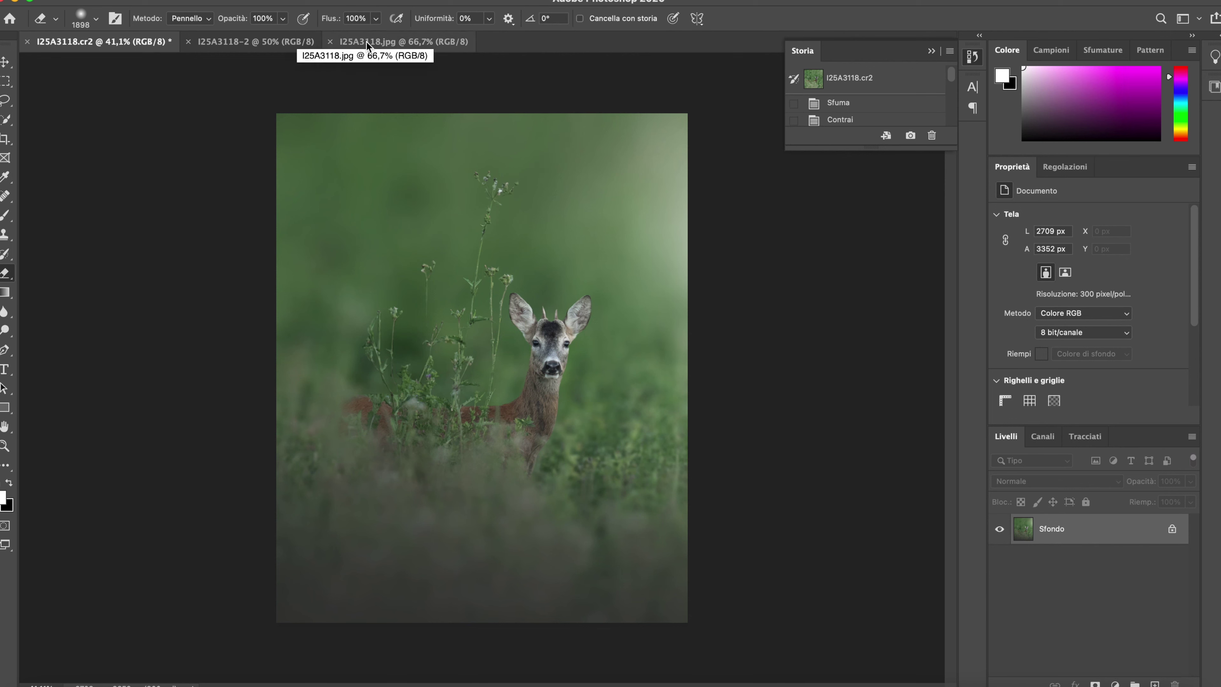
left_click(377, 40)
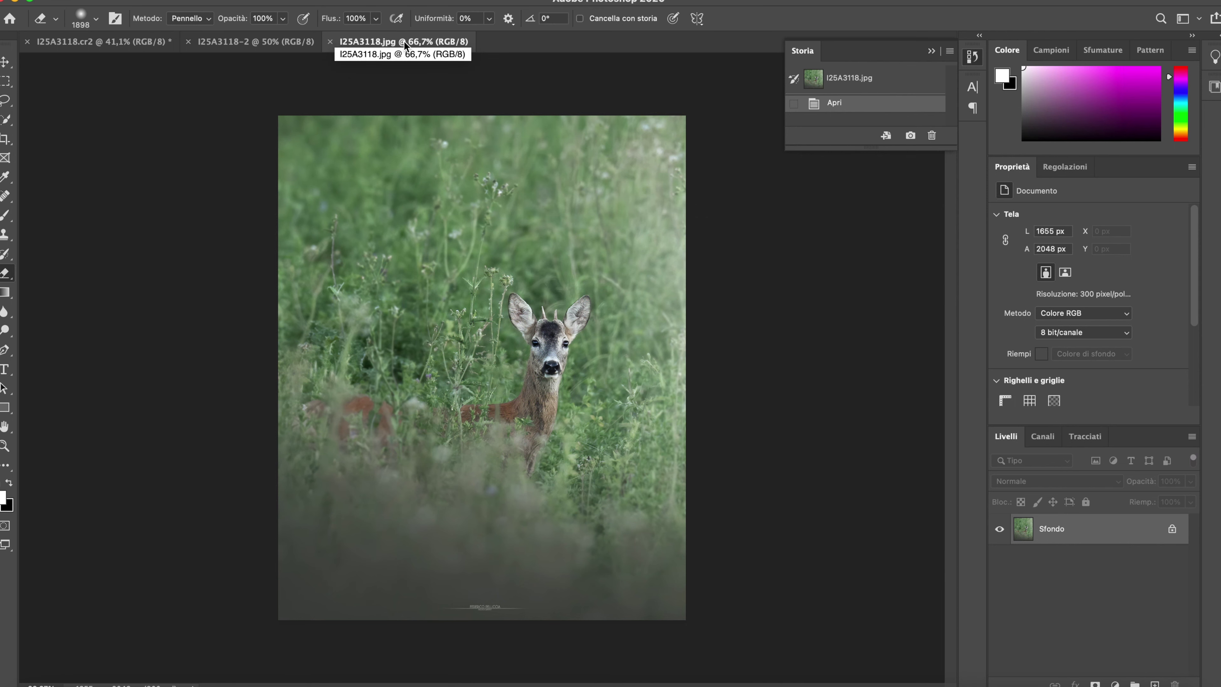
left_click(236, 42)
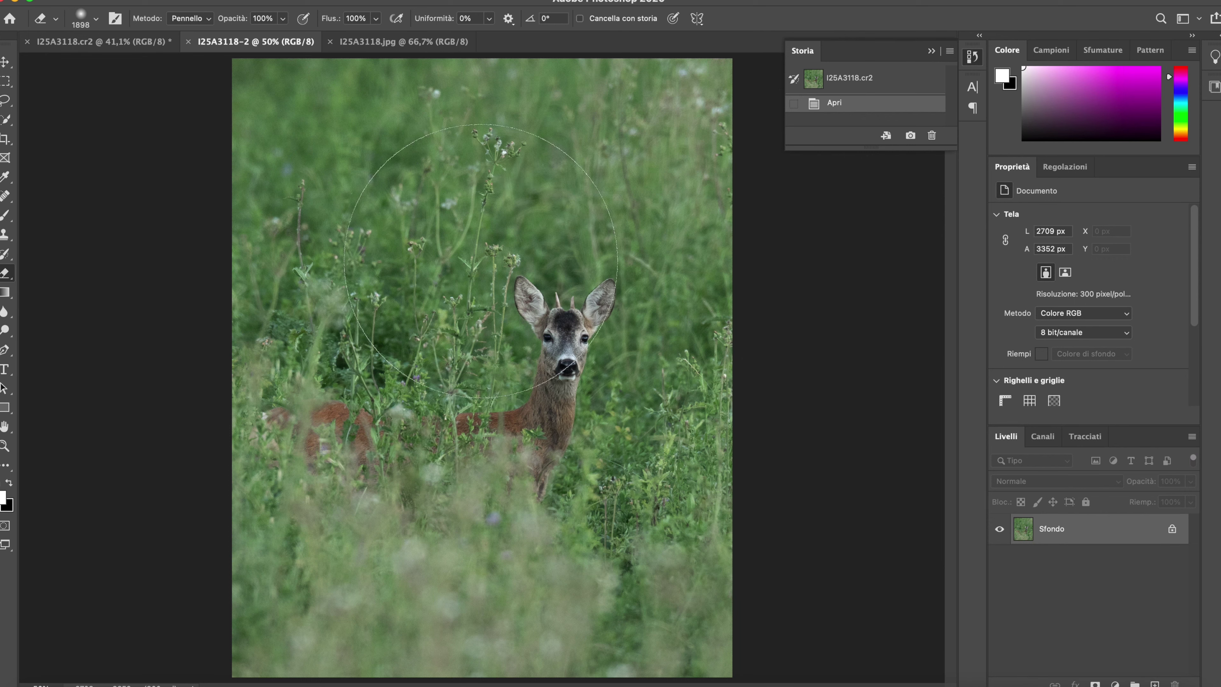
left_click(420, 42)
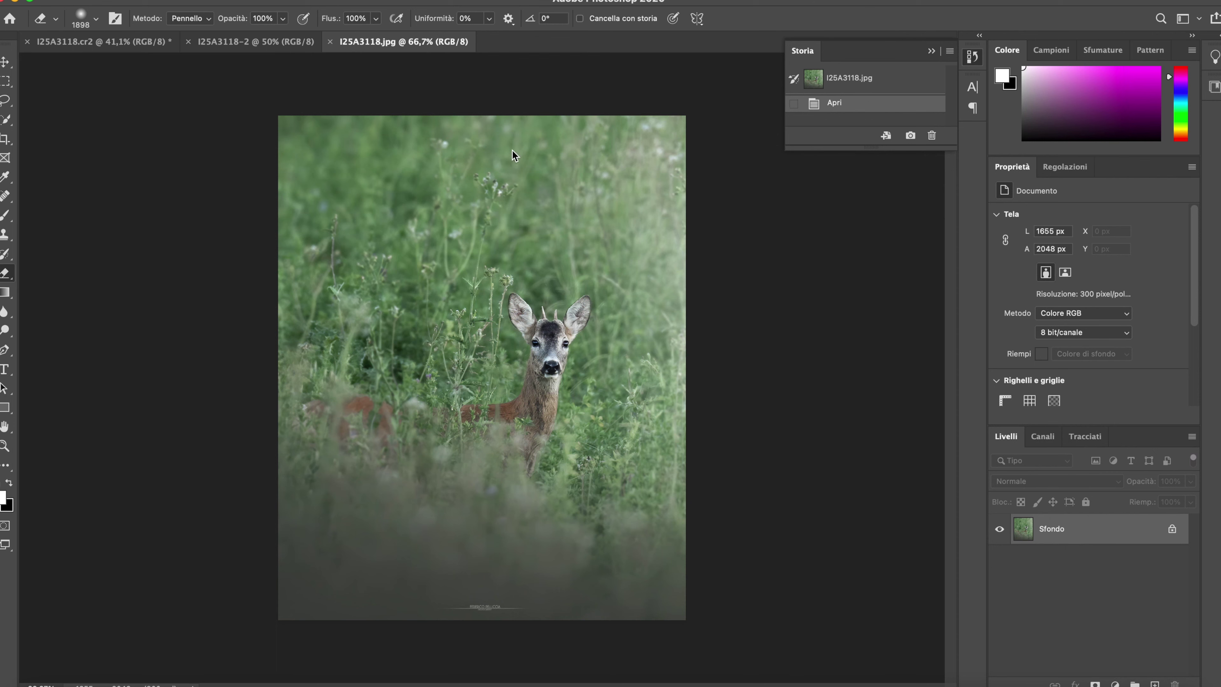
left_click(113, 41)
left_click(225, 42)
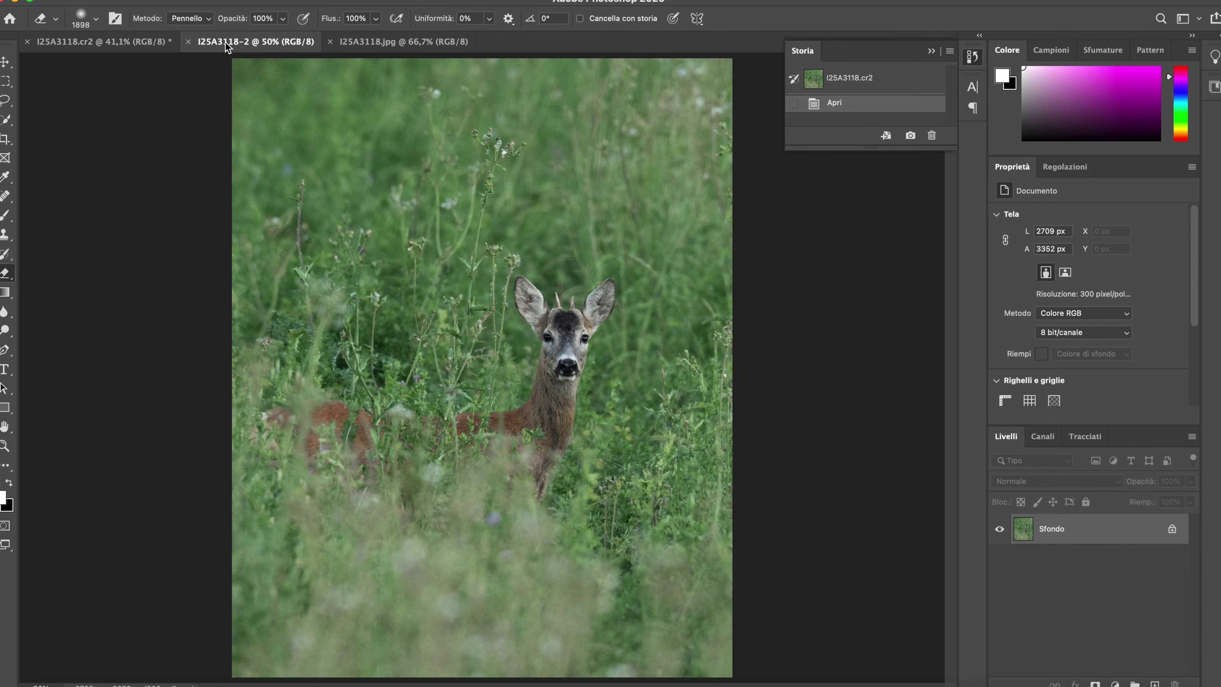